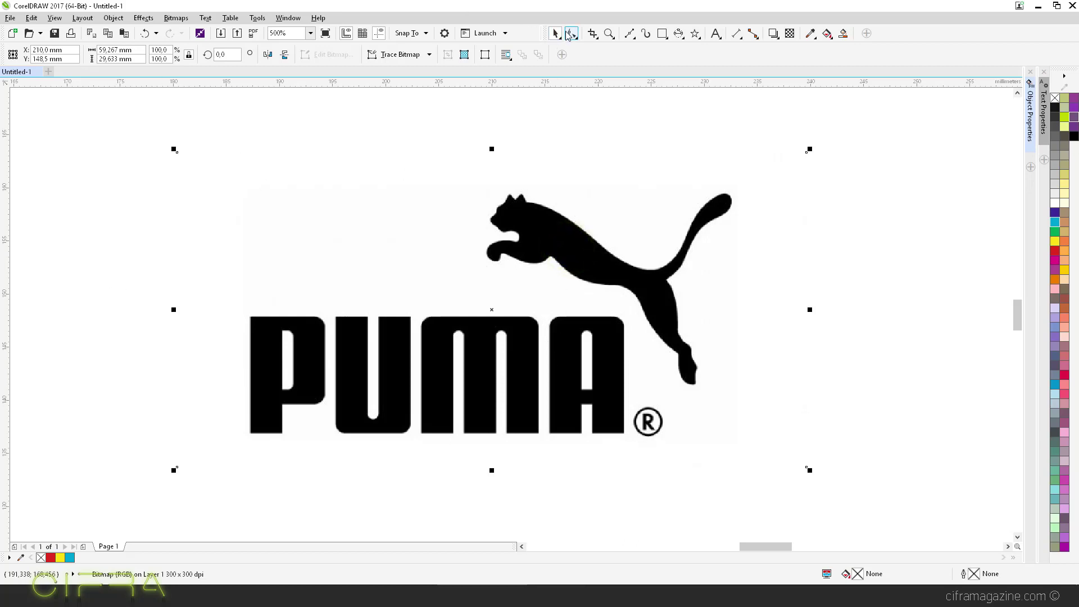
# - Reshape the PUMA bitmap's boundary with the Shape tool, bringing both left corner nodes inward to crop most of the lettering
pyautogui.click(571, 33)
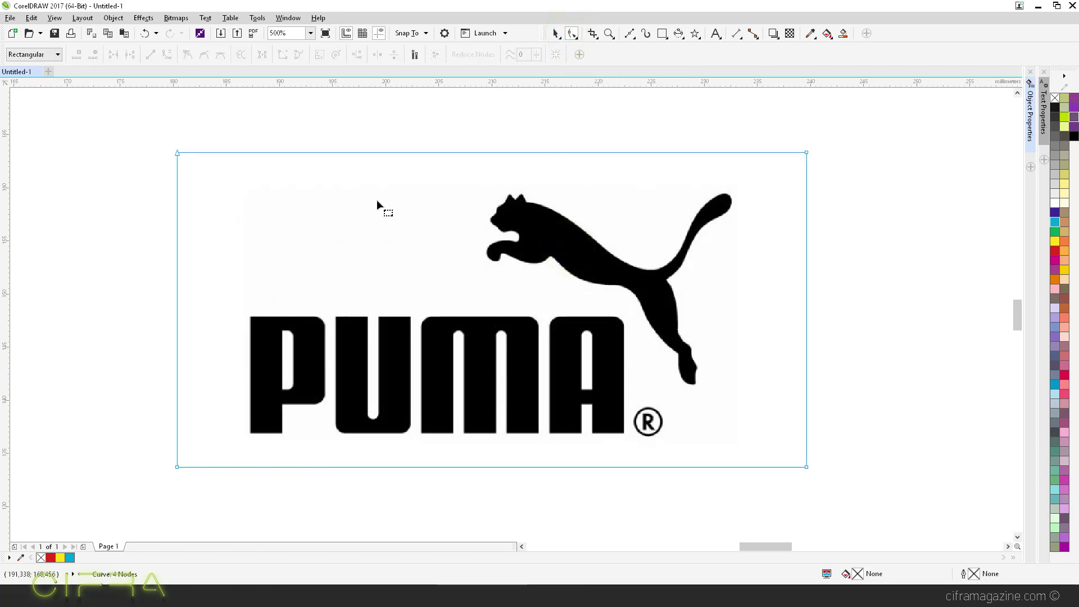
pyautogui.moveTo(178, 153); pyautogui.dragTo(450, 152)
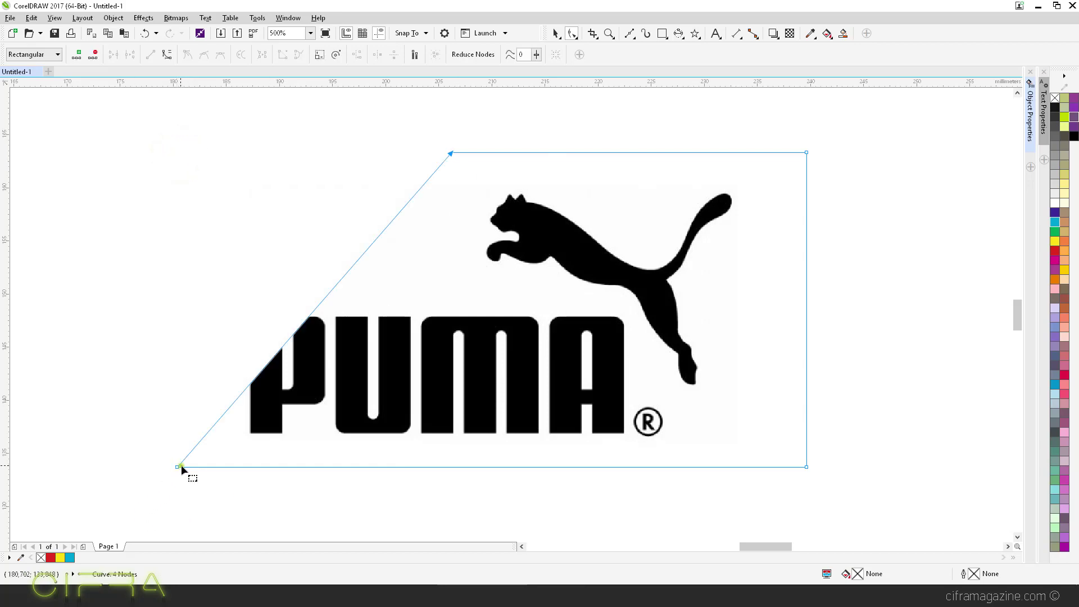
pyautogui.moveTo(180, 466); pyautogui.dragTo(238, 496)
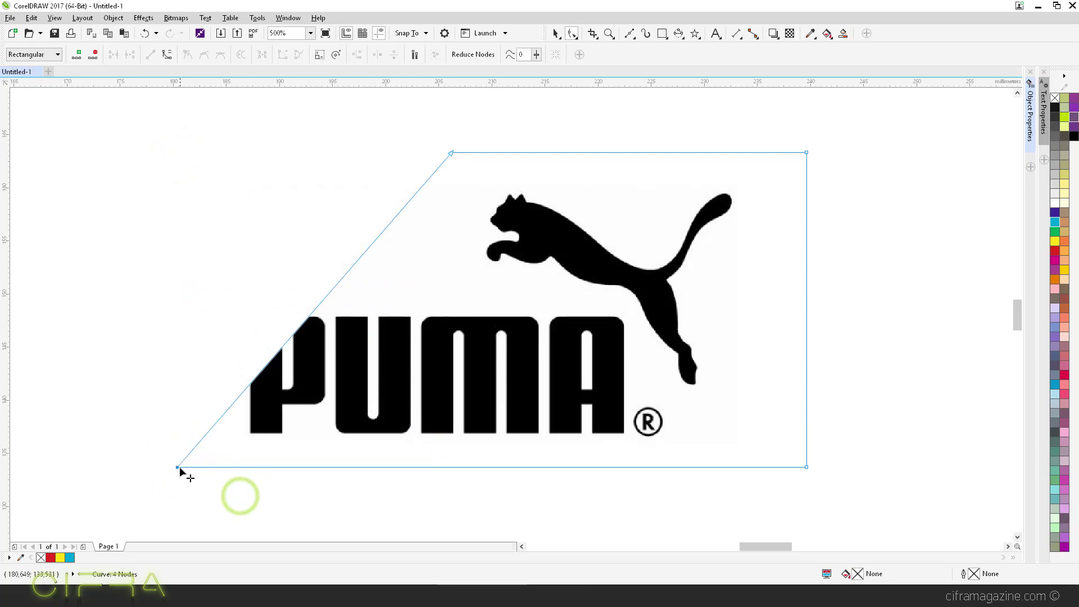
pyautogui.moveTo(177, 466); pyautogui.dragTo(448, 275)
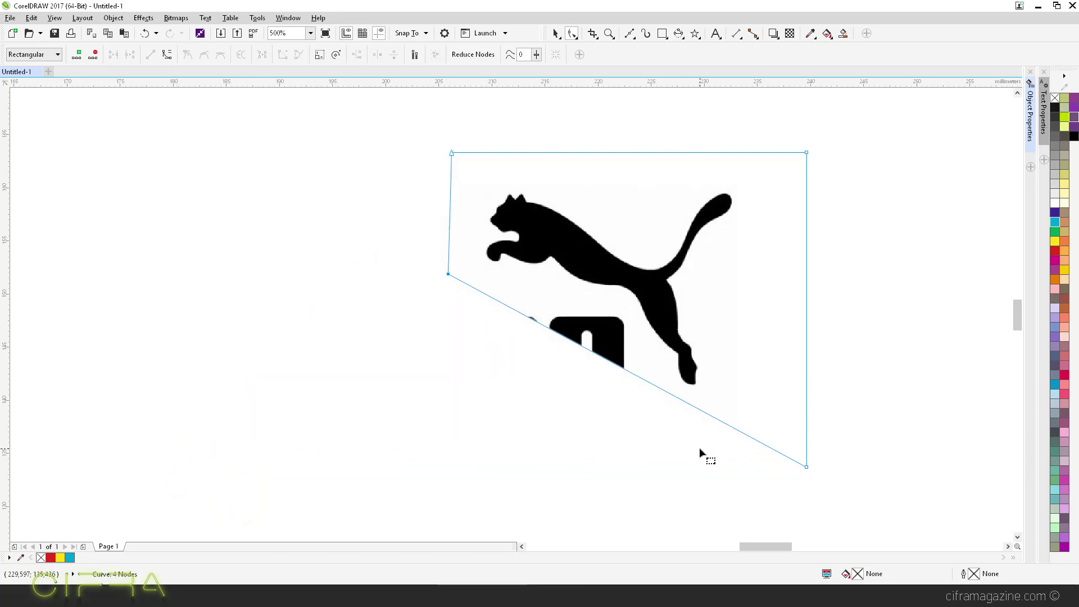
pyautogui.hotkey('ctrl', 'z')
# - Add three nodes on the boundary's slanted lower edge and reposition two of them close to the cat to exclude the remaining lettering
pyautogui.doubleClick(740, 431)
pyautogui.doubleClick(650, 383)
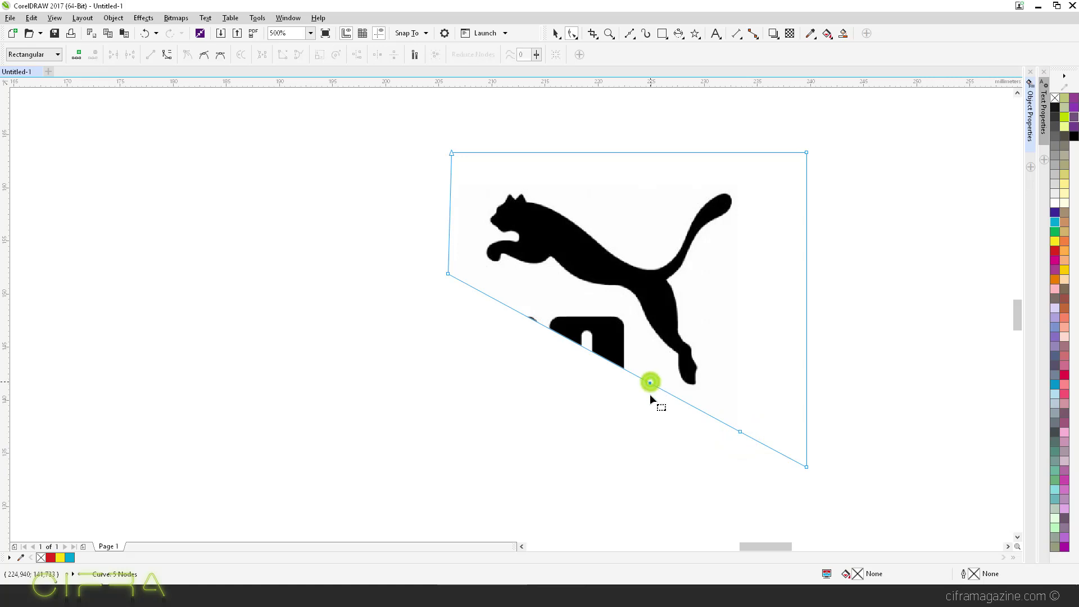
pyautogui.doubleClick(502, 303)
pyautogui.moveTo(649, 383); pyautogui.dragTo(621, 303)
pyautogui.moveTo(739, 430); pyautogui.dragTo(648, 384)
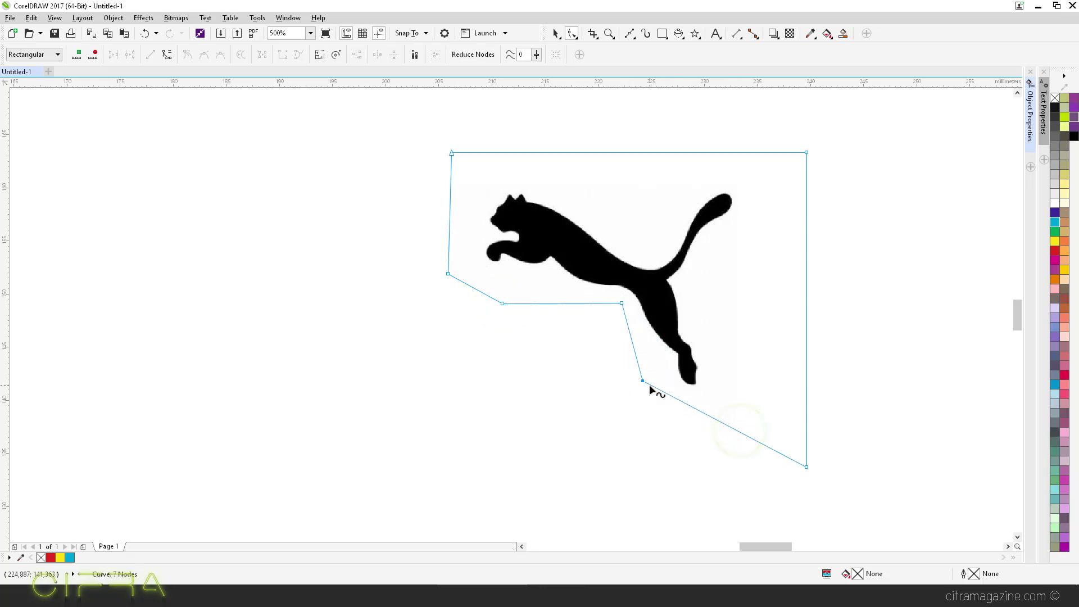
# - Move the cropped cat bitmap to the left with the Pick tool
pyautogui.click(555, 33)
pyautogui.moveTo(638, 286); pyautogui.dragTo(486, 292)
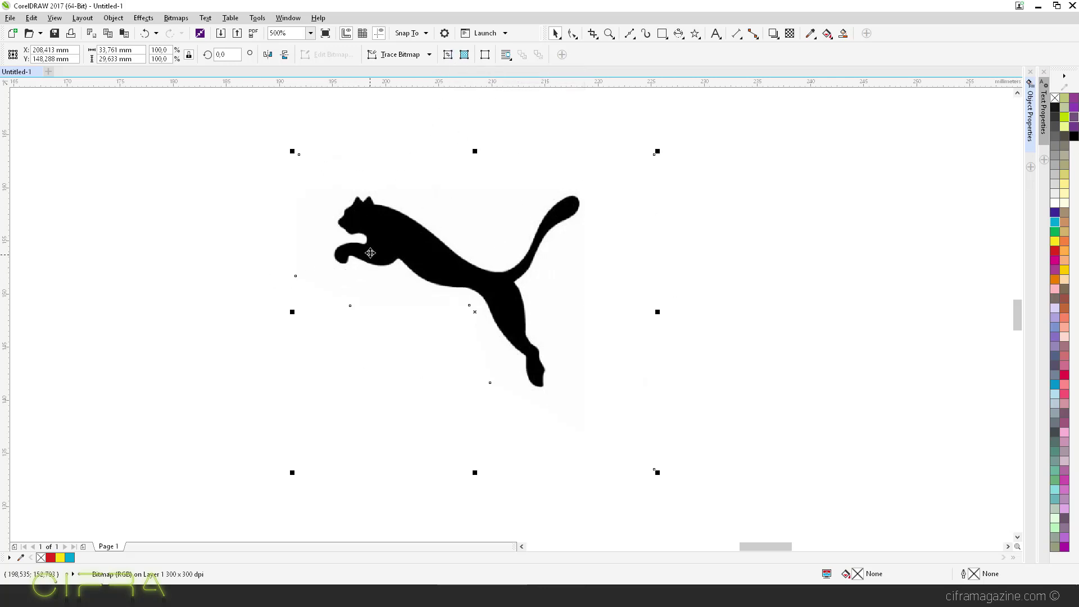
# - Place a copy of the cat bitmap to the left of the original and undo it
pyautogui.scroll(-1, 481, 236)
pyautogui.scroll(-1, 555, 252)
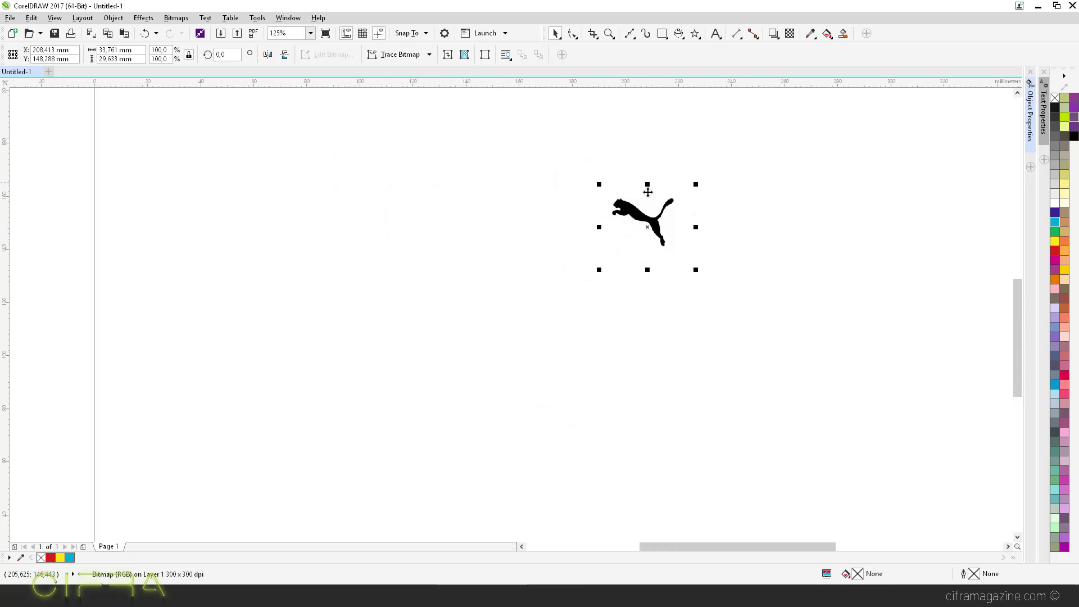
pyautogui.moveTo(651, 223); pyautogui.dragTo(420, 236)
pyautogui.rightClick(420, 236)
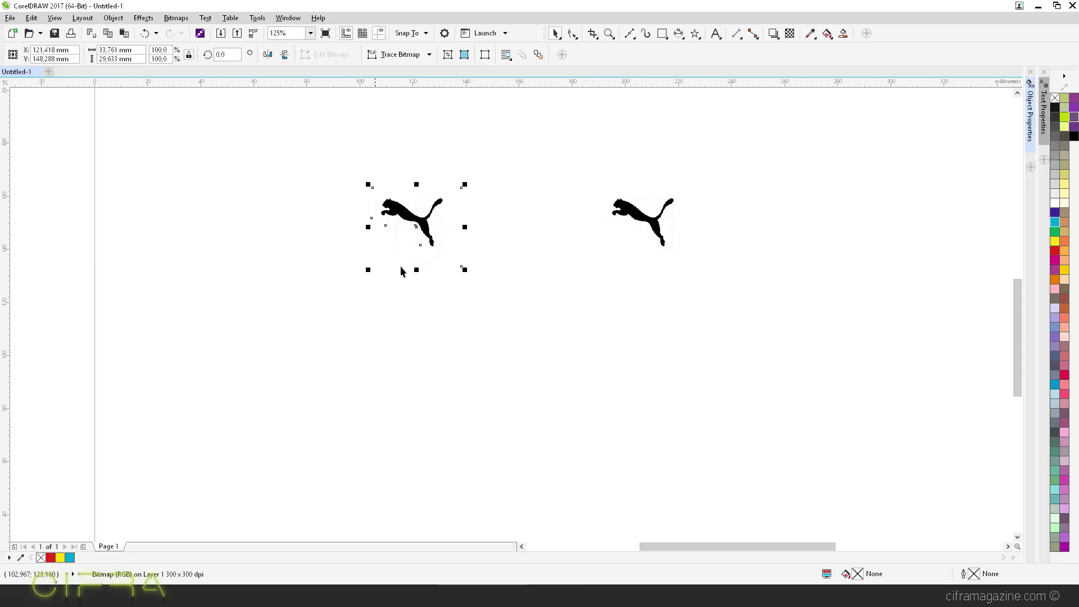
pyautogui.hotkey('ctrl', 'z')
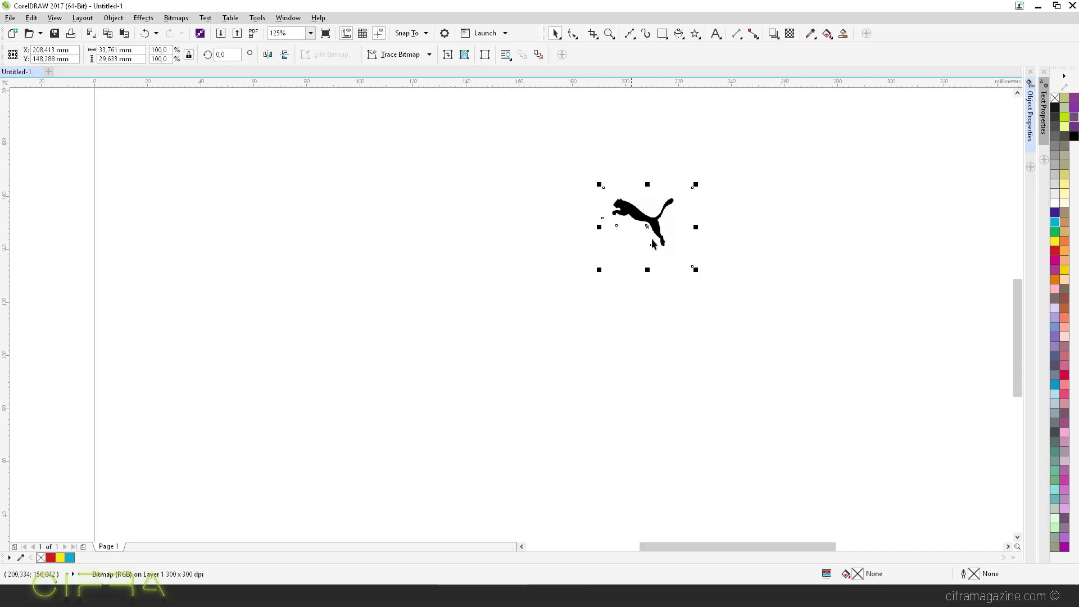
# - Make a copy of the cat bitmap to its left twice, deleting each copy
pyautogui.moveTo(637, 214); pyautogui.dragTo(360, 213)
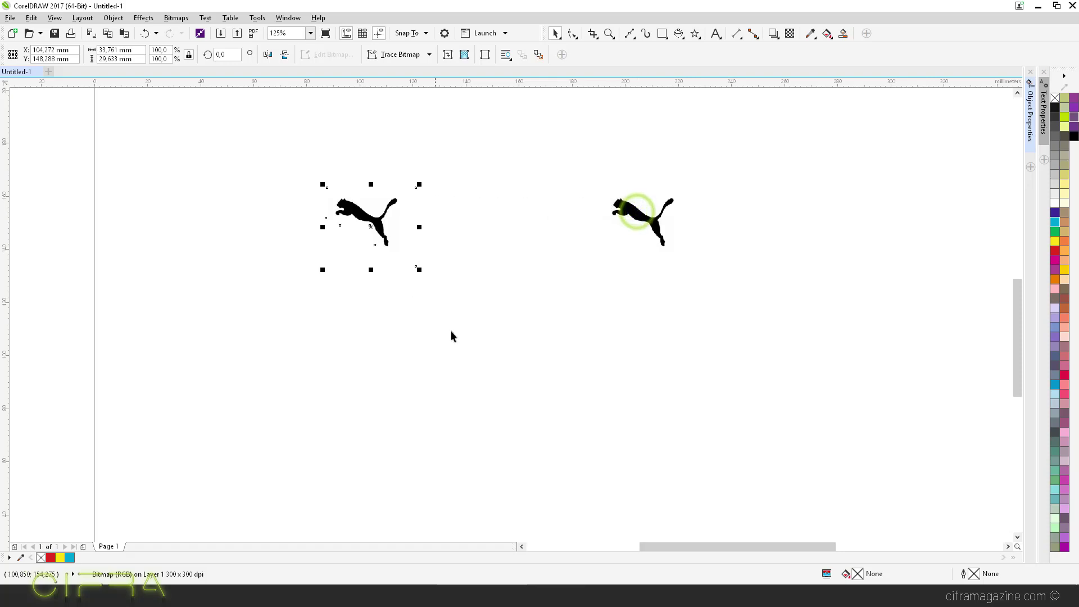
pyautogui.click(471, 351)
pyautogui.click(371, 229)
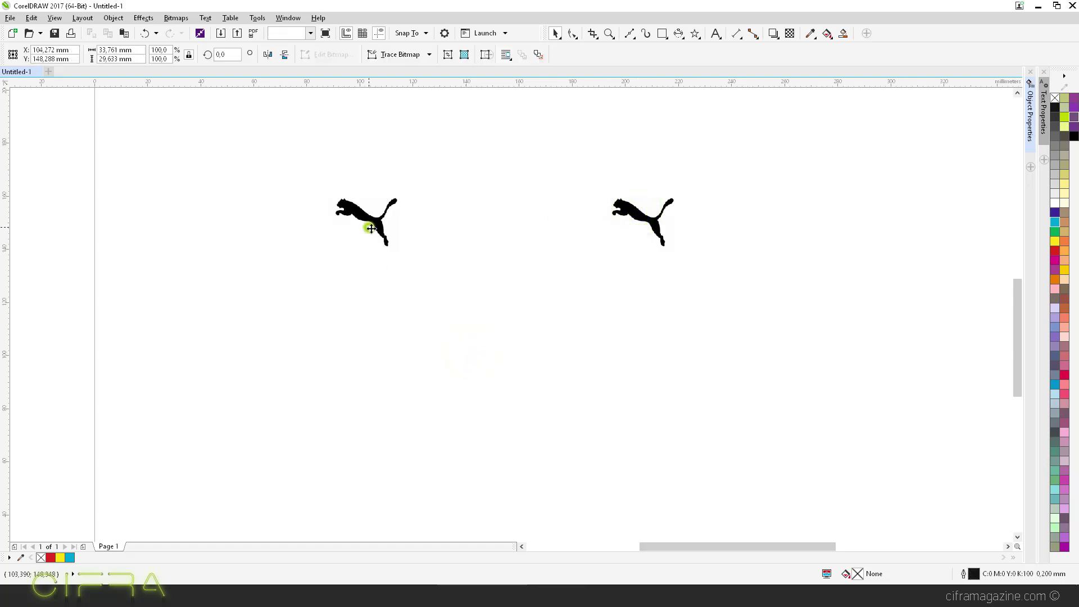
pyautogui.press('Delete')
pyautogui.moveTo(649, 224); pyautogui.dragTo(381, 230)
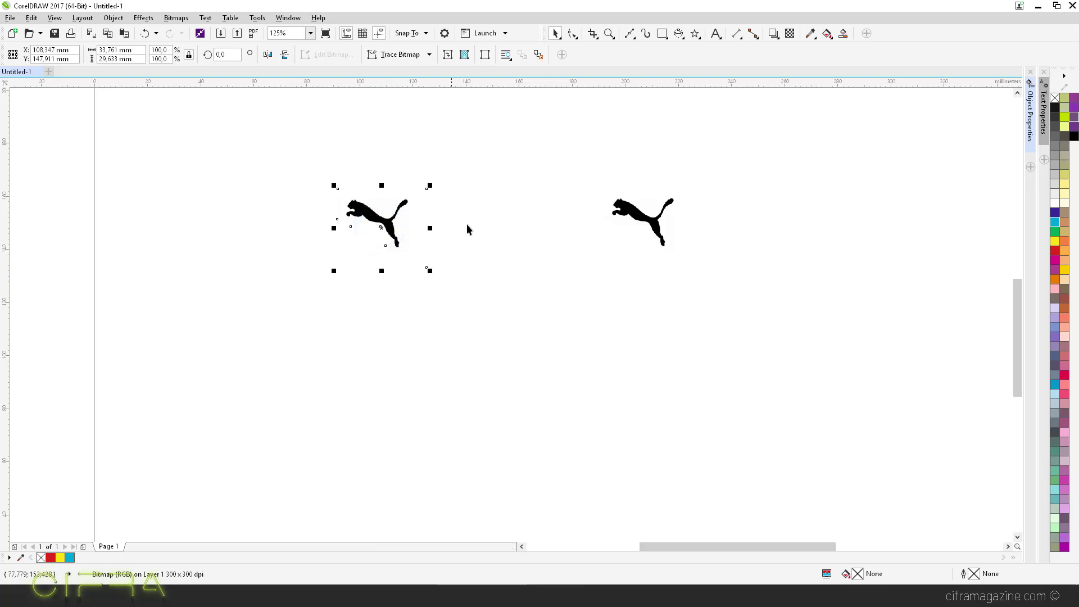
pyautogui.press('Delete')
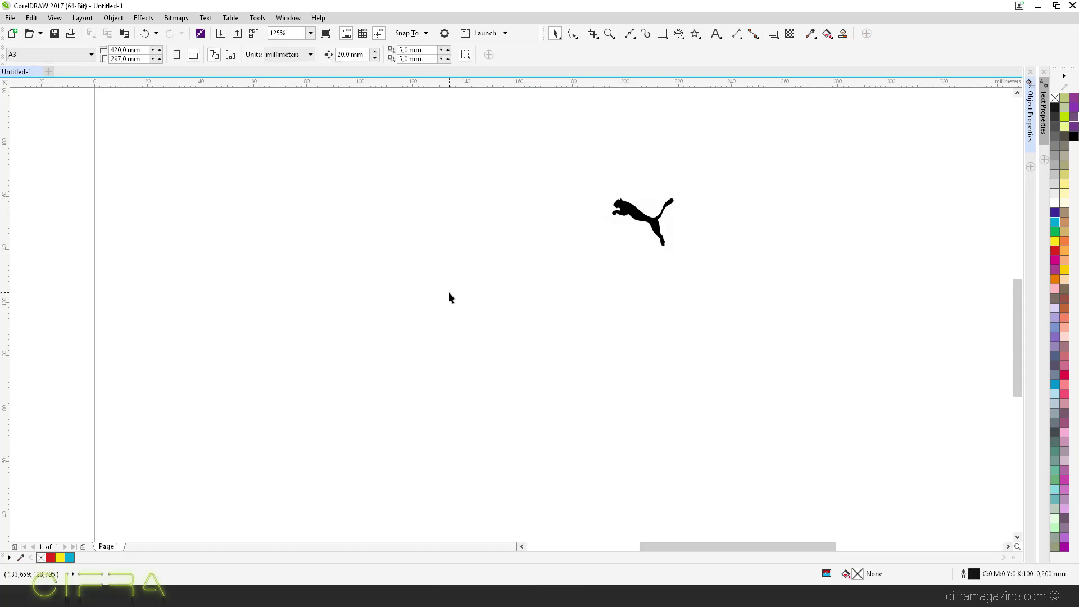
# - Draw a square about 17 mm wide with the Rectangle tool, below and left of the cat
pyautogui.click(662, 33)
pyautogui.moveTo(329, 316)
pyautogui.mouseDown()
pyautogui.moveTo(366, 356)
pyautogui.moveTo(383, 349)
pyautogui.moveTo(374, 362)
pyautogui.mouseUp()
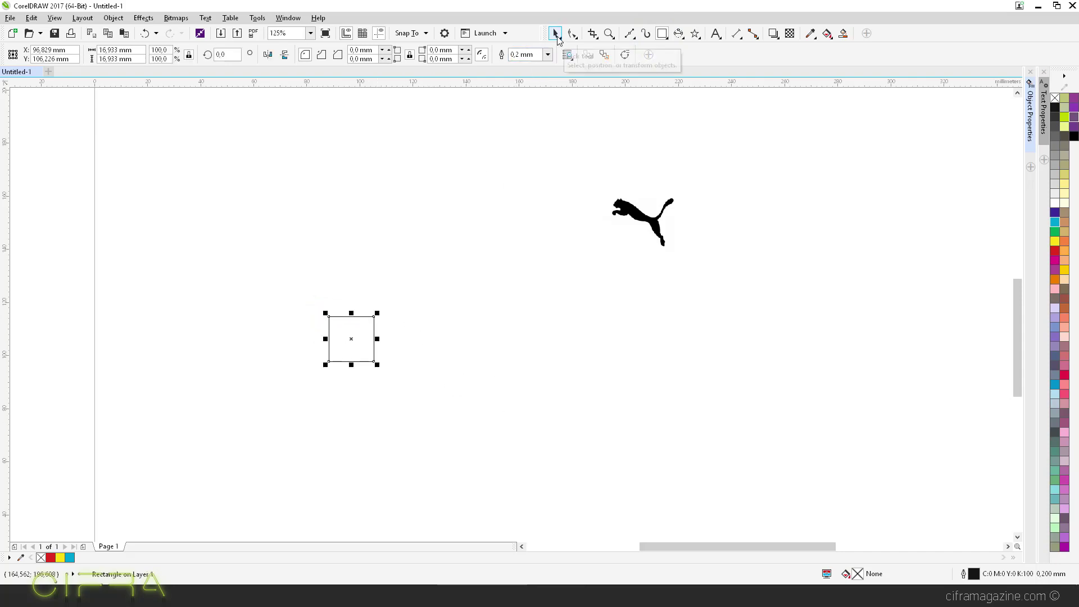
pyautogui.click(555, 34)
# - Copy the square so the two meet corner to corner at its lower right, and enlarge the copy to about 47.6 mm
pyautogui.moveTo(328, 316); pyautogui.dragTo(374, 361)
pyautogui.rightClick(373, 361)
pyautogui.moveTo(422, 410); pyautogui.dragTo(531, 490)
pyautogui.click(620, 353)
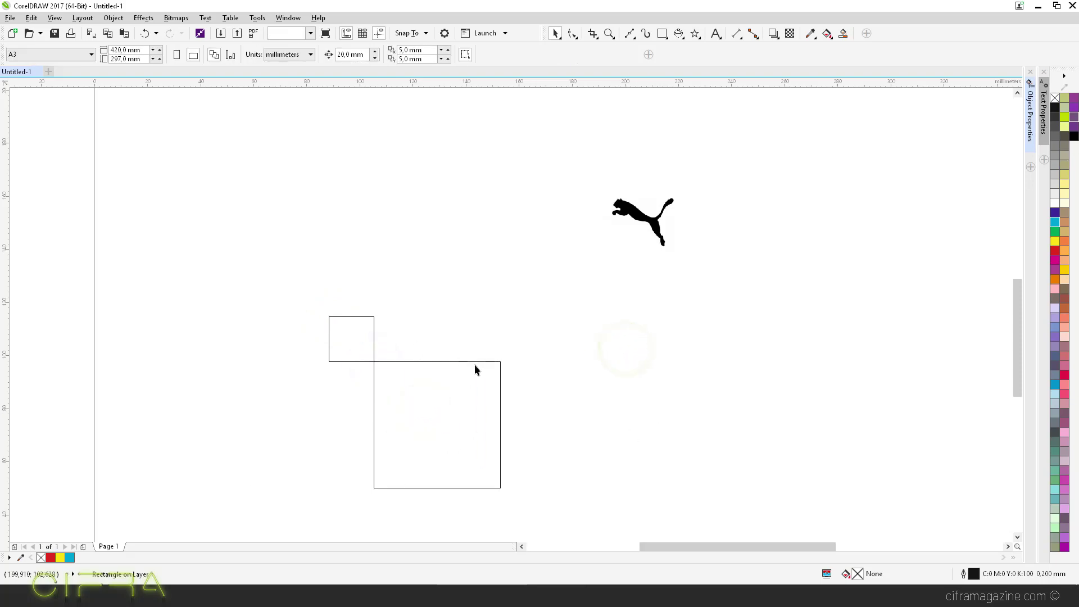
pyautogui.click(441, 370)
pyautogui.click(529, 382)
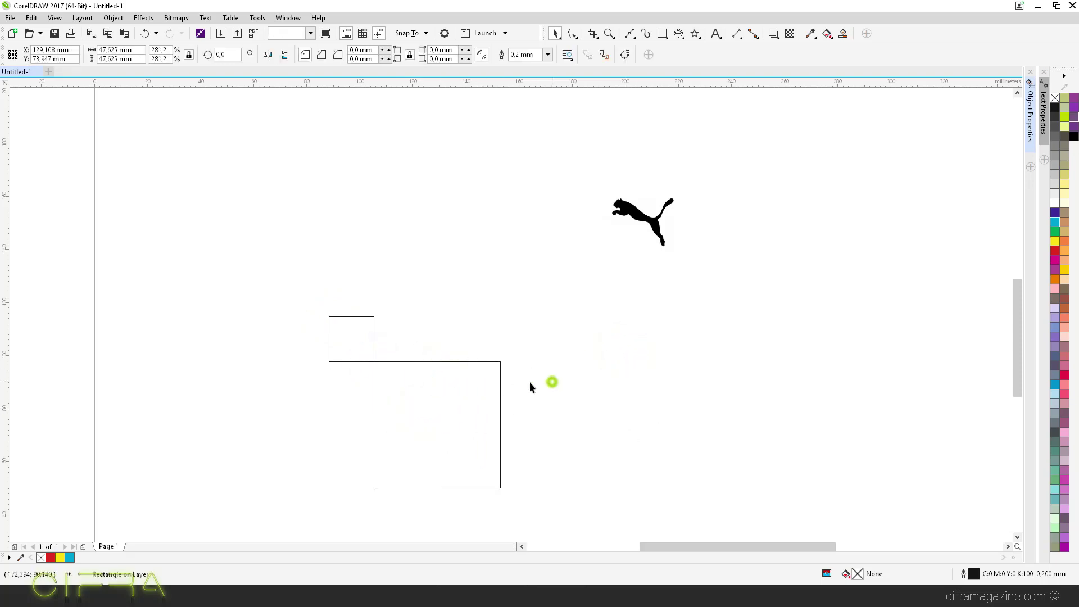
# - Copy the small square onto the large square's upper-right corner node and check the two small squares together
pyautogui.click(359, 332)
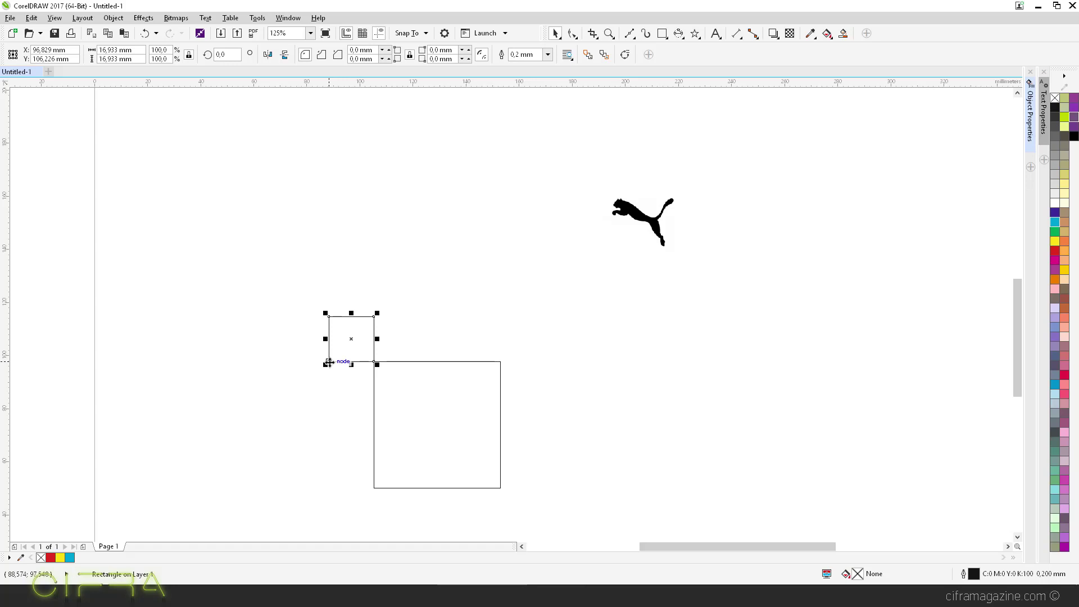
pyautogui.moveTo(328, 361); pyautogui.dragTo(501, 364)
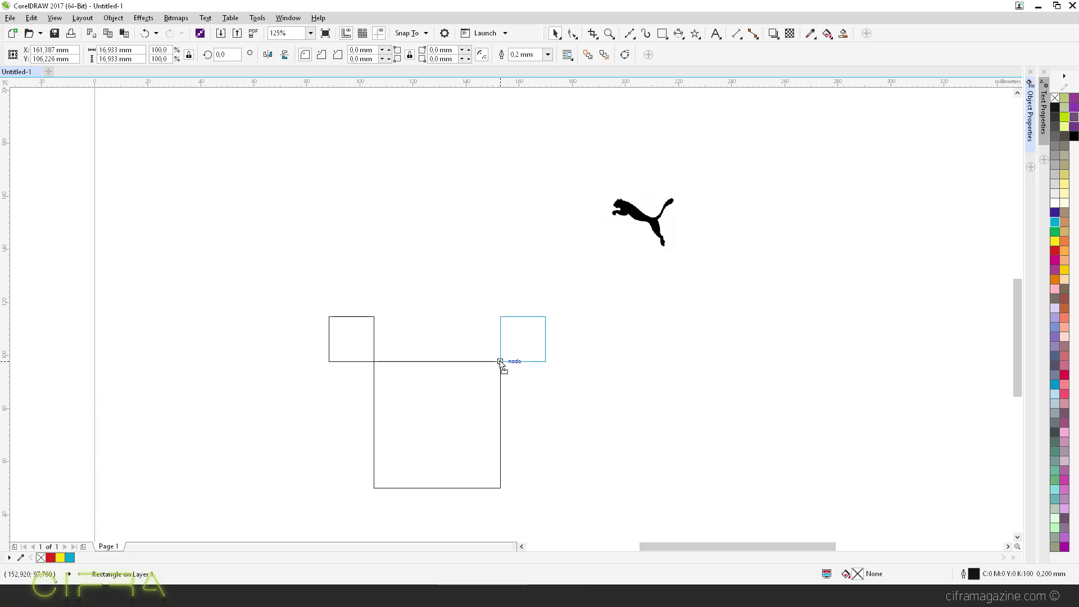
pyautogui.moveTo(502, 364); pyautogui.dragTo(500, 362)
pyautogui.click(574, 387)
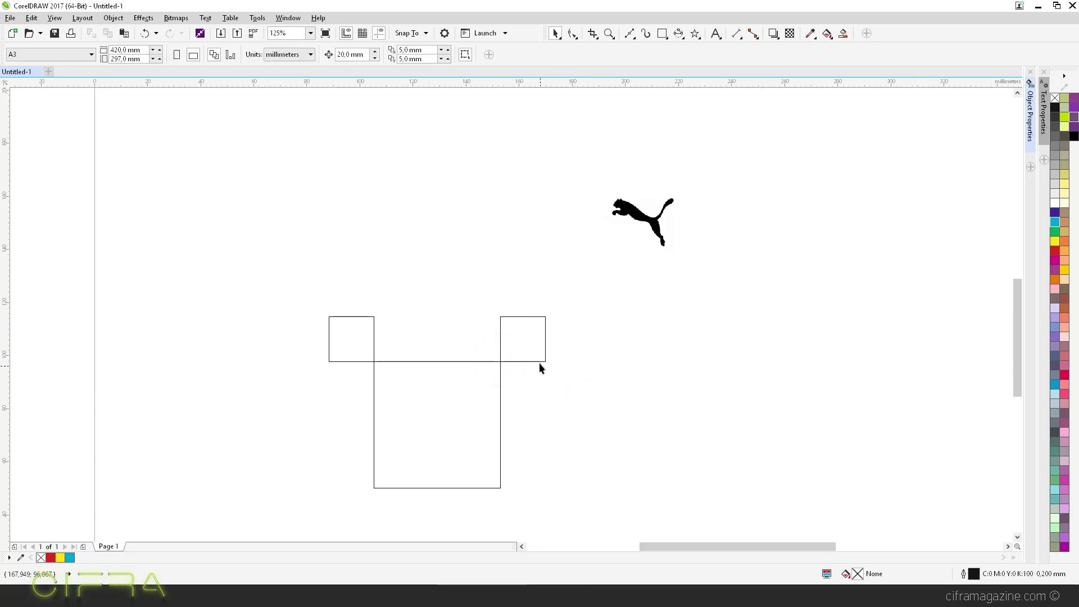
pyautogui.moveTo(310, 296); pyautogui.dragTo(559, 374)
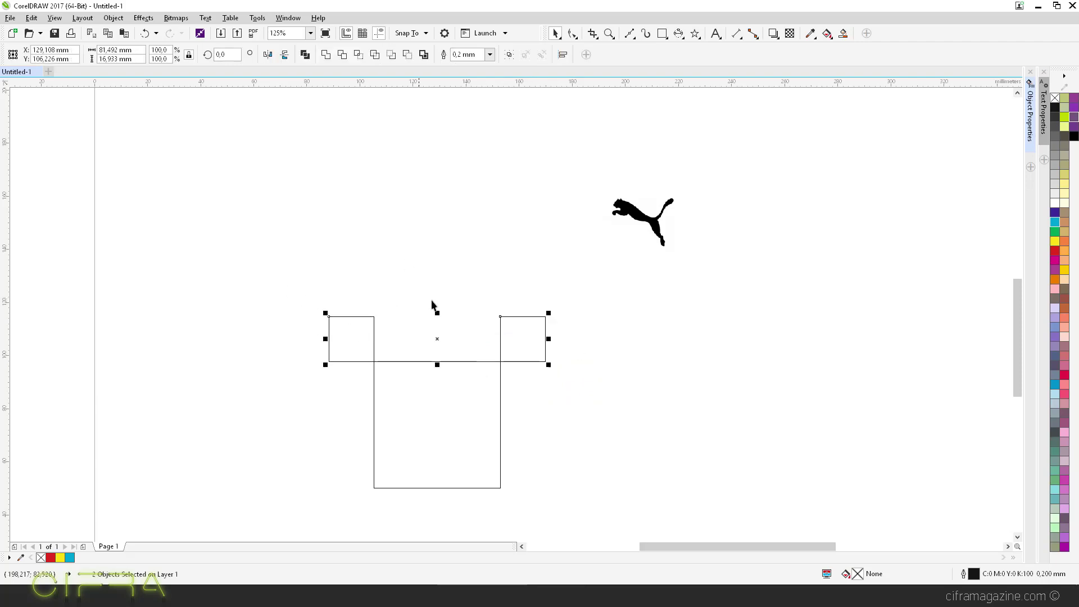
pyautogui.click(554, 383)
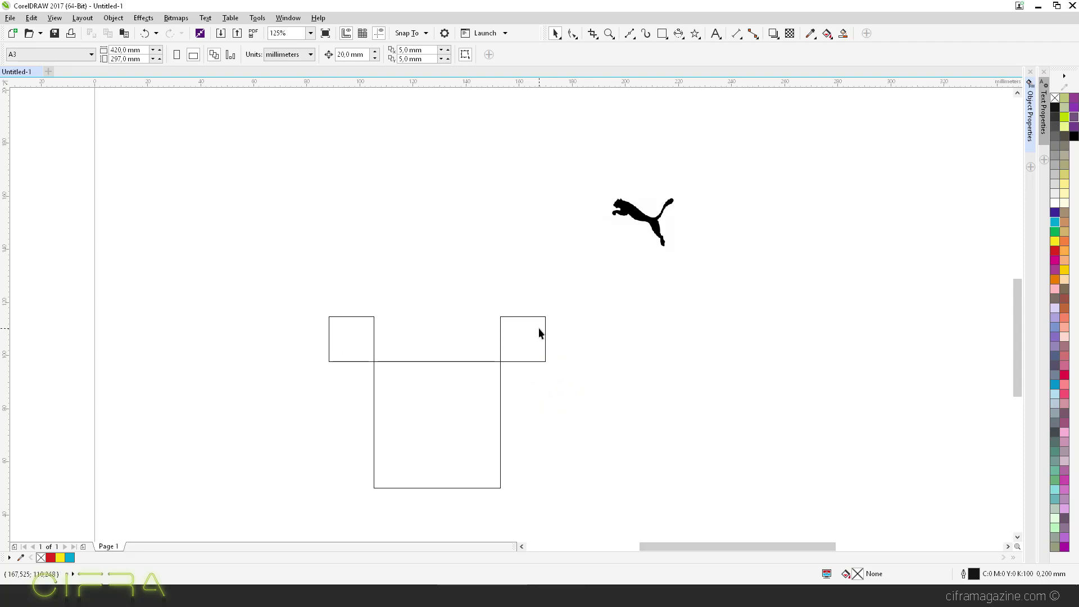
# - Duplicate the right small square with the default offset and delete the duplicate
pyautogui.click(535, 342)
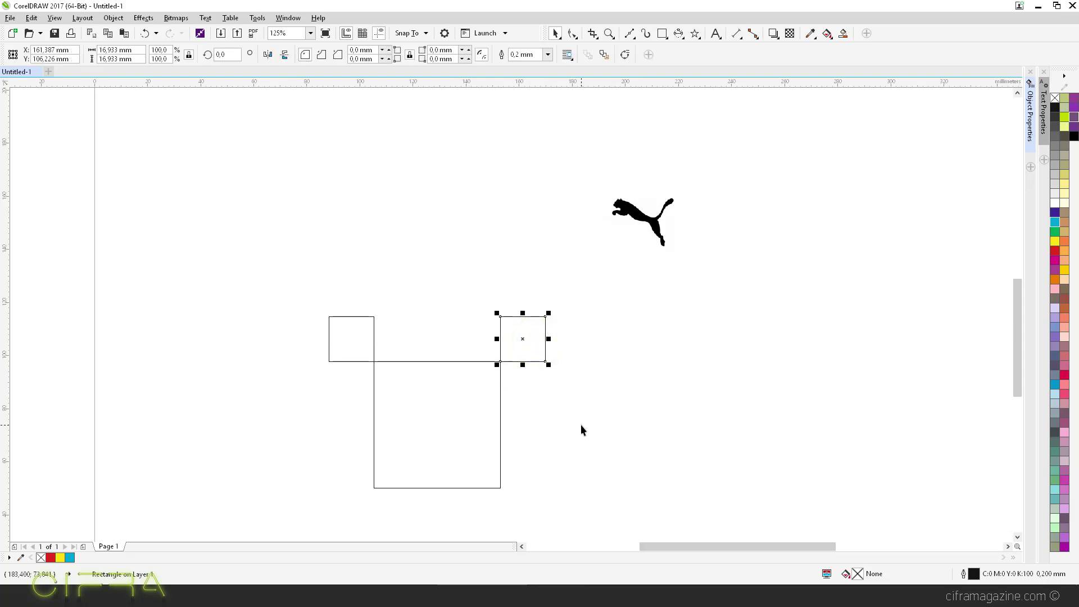
pyautogui.hotkey('ctrl', 'd')
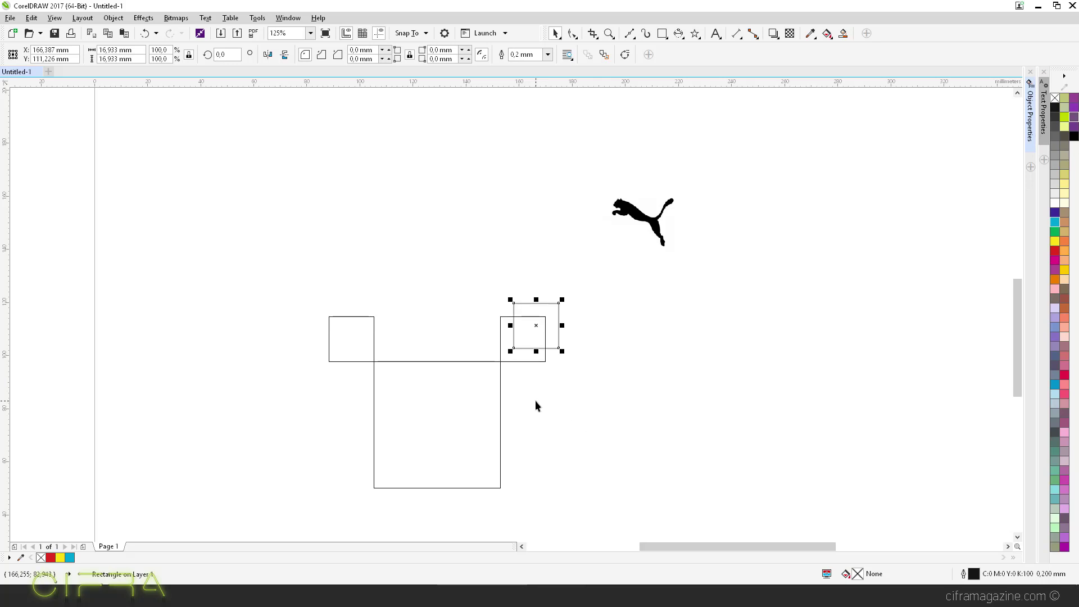
pyautogui.press('Delete')
# - Copy the right small square horizontally to its right and repeat the duplication to make a row of twelve evenly spaced copies
pyautogui.click(514, 334)
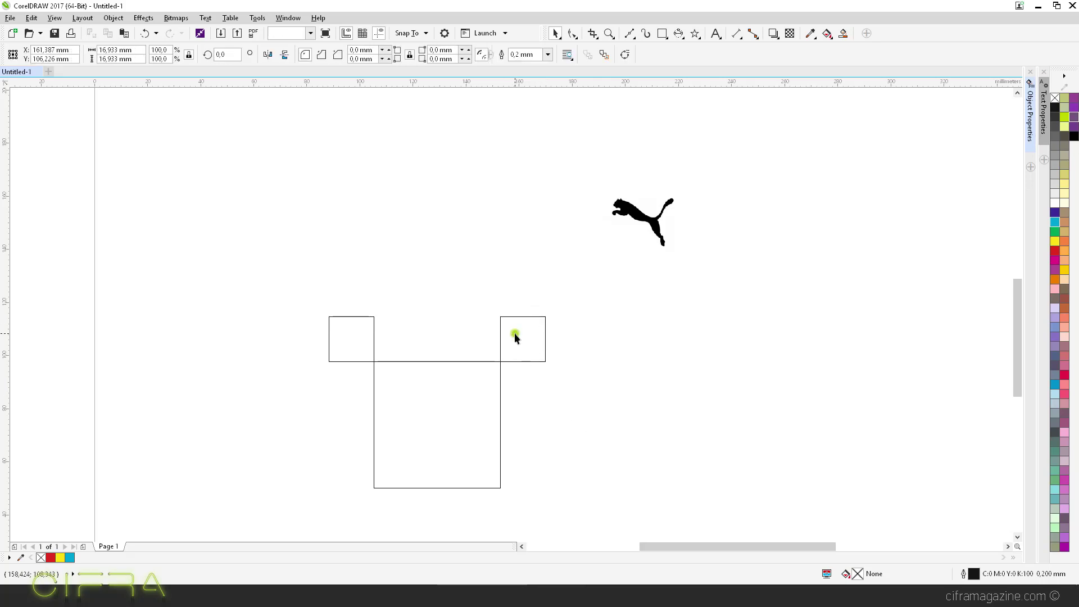
pyautogui.moveTo(502, 325); pyautogui.dragTo(605, 340)
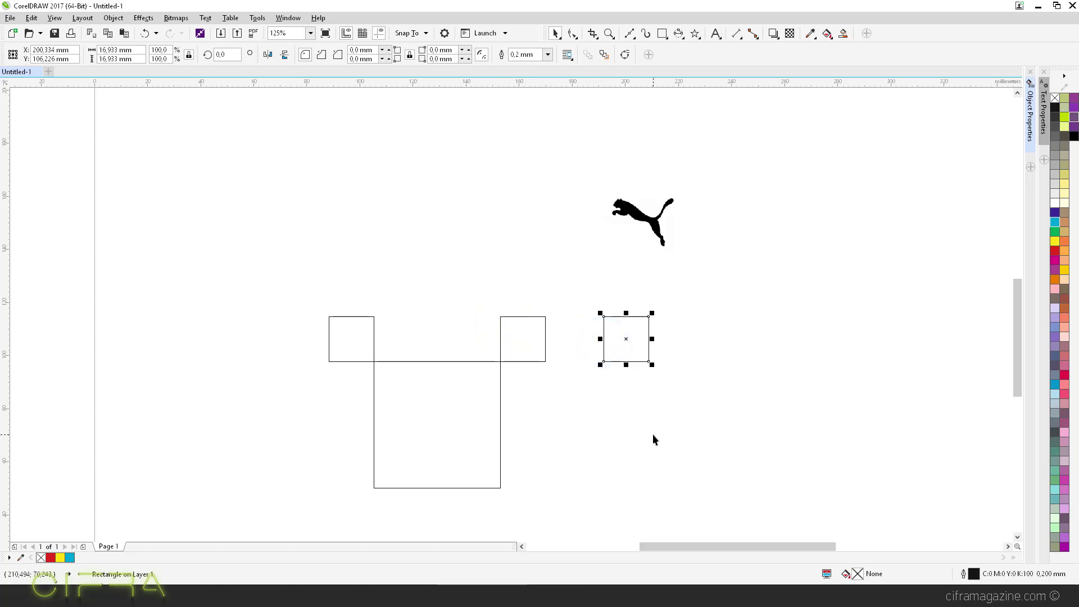
pyautogui.hotkey('ctrl', 'r')
pyautogui.hotkey('ctrl', 'r')
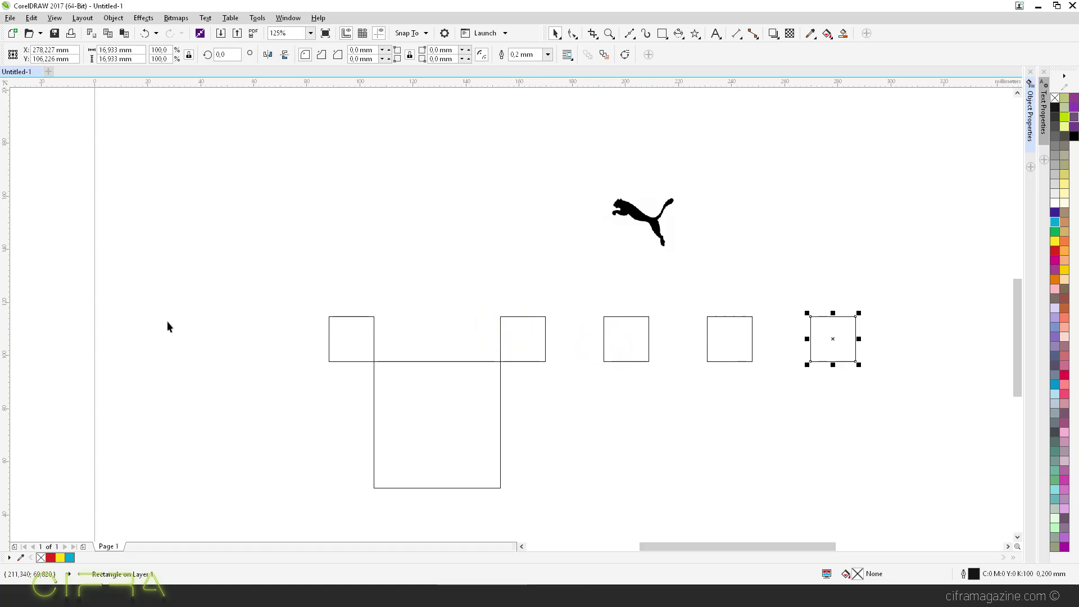
pyautogui.scroll(-5, 166, 323)
pyautogui.hotkey('ctrl', 'r')
pyautogui.scroll(3, 171, 302)
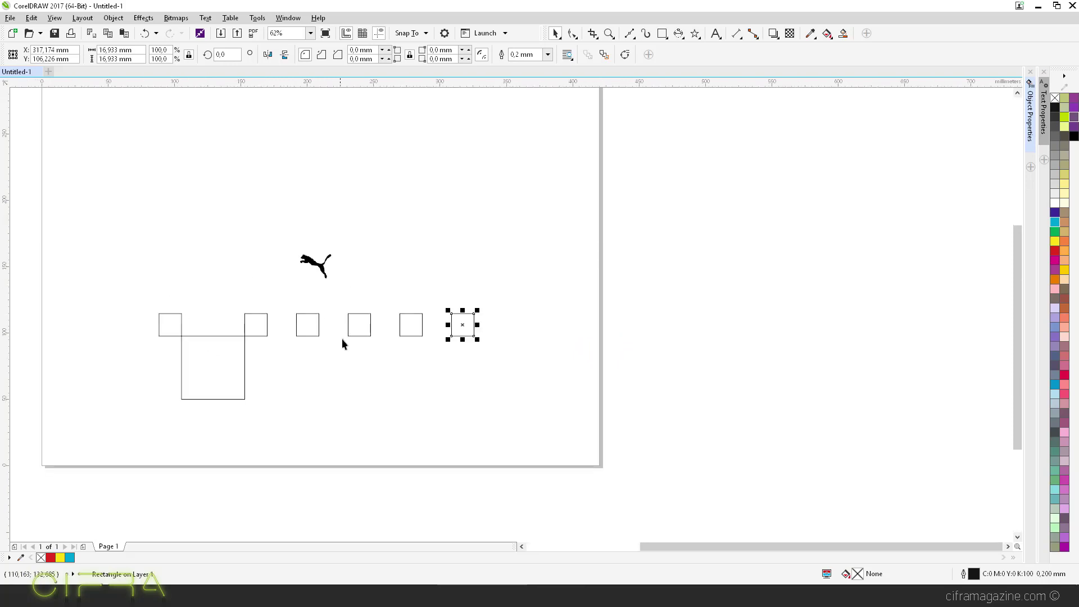
pyautogui.hotkey('ctrl', 'r')
pyautogui.hotkey('ctrl', 'r')
pyautogui.hotkey('ctrl', 'r')
pyautogui.hotkey('ctrl', 'r')
pyautogui.hotkey('ctrl', 'r')
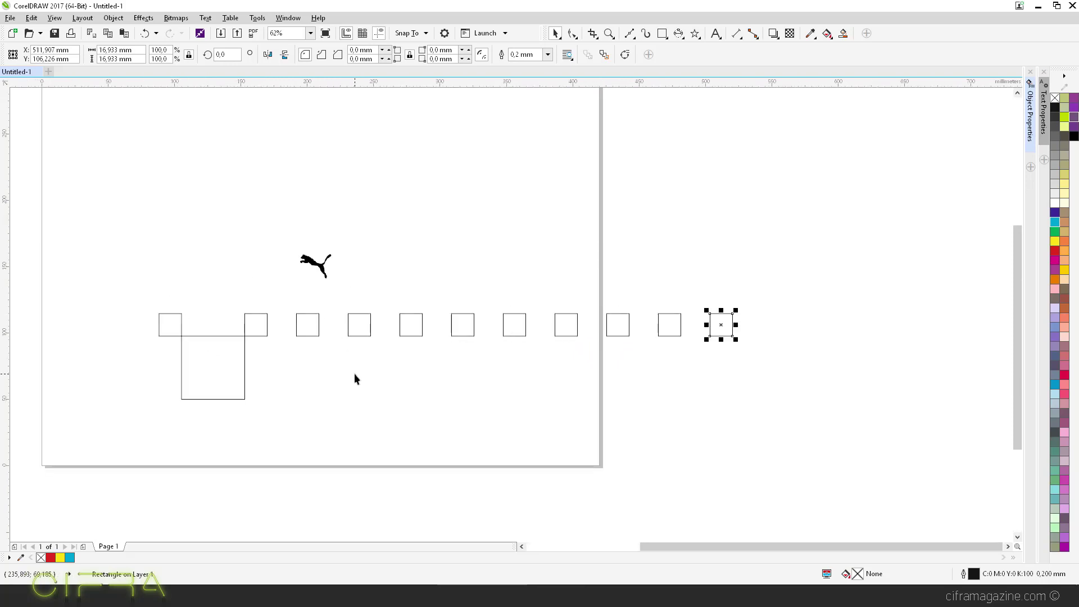
pyautogui.hotkey('ctrl', 'r')
pyautogui.hotkey('ctrl', 'r')
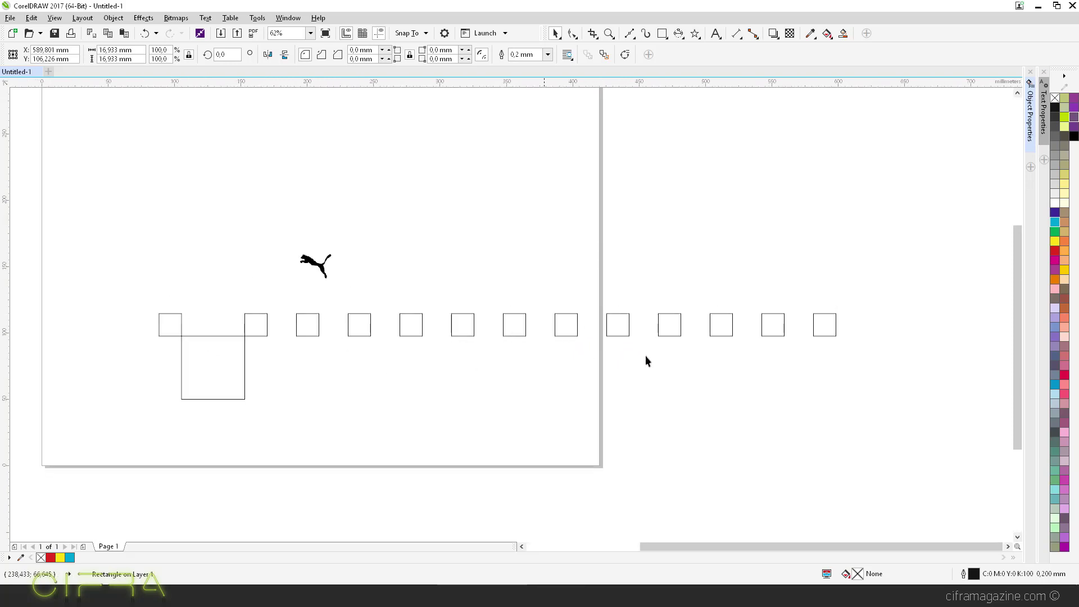
pyautogui.hotkey('ctrl', 'r')
# - Delete the row of copied squares and the small square at the large square's upper-right corner
pyautogui.moveTo(942, 384); pyautogui.dragTo(284, 306)
pyautogui.press('Delete')
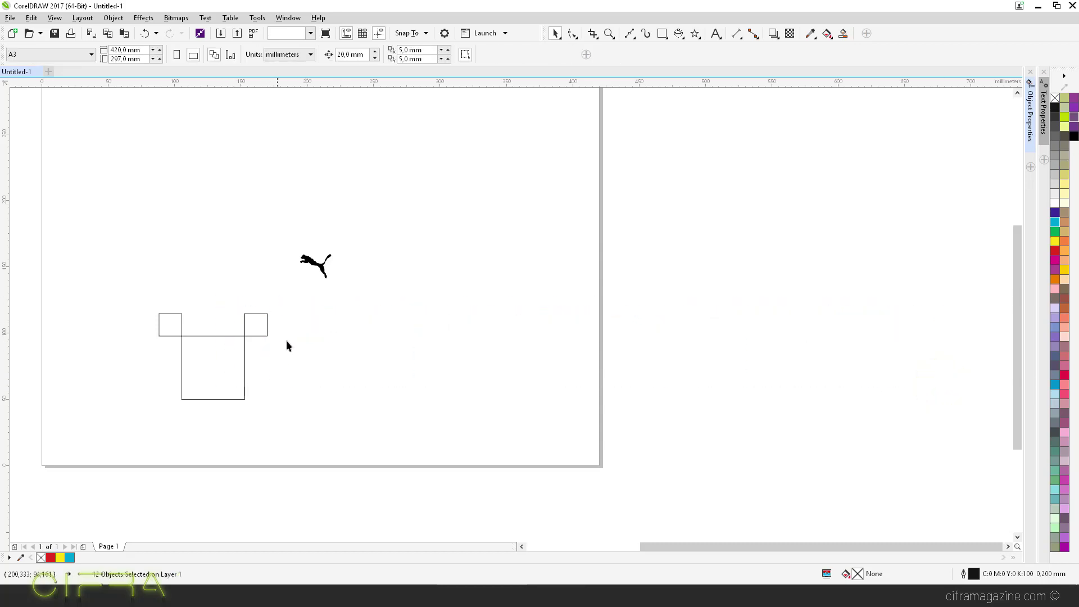
pyautogui.moveTo(294, 357); pyautogui.dragTo(219, 306)
pyautogui.press('Delete')
# - Copy the remaining small square, snapping its lower-left node to the large square's upper-right corner
pyautogui.scroll(3, 160, 354)
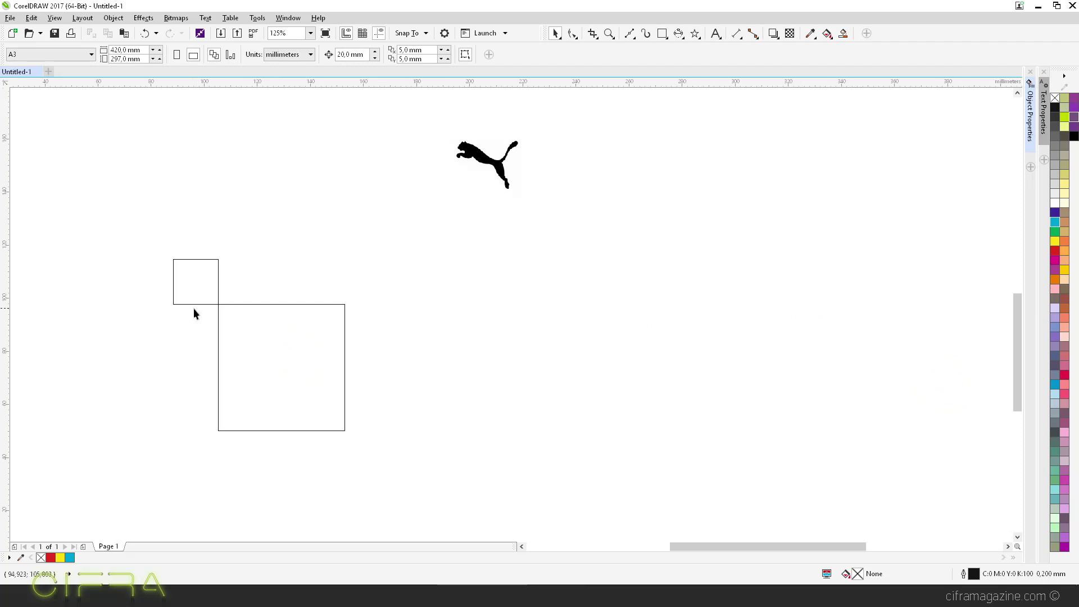
pyautogui.click(194, 288)
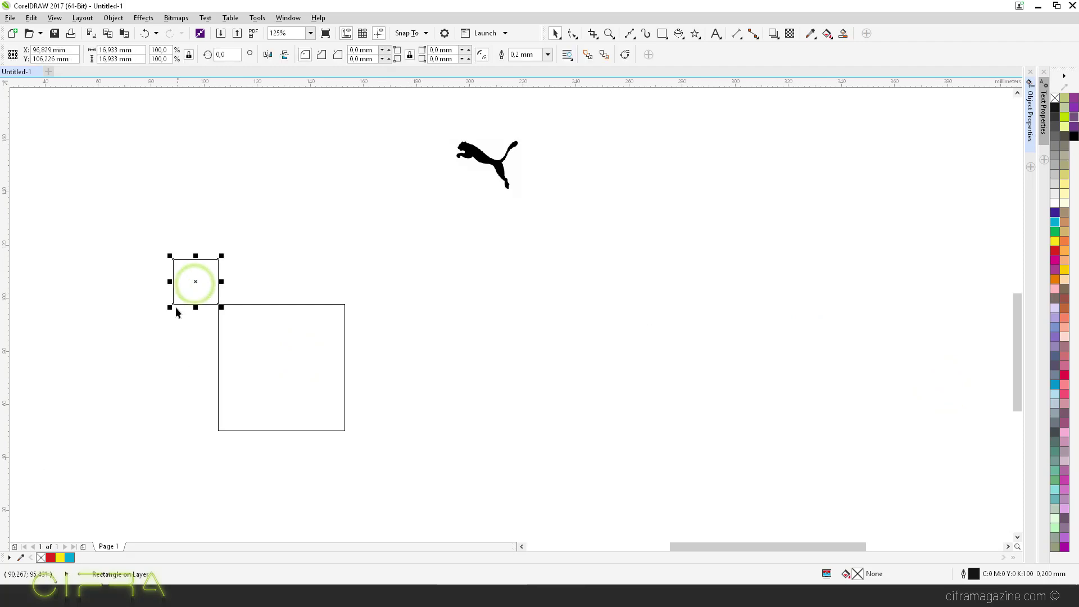
pyautogui.moveTo(173, 304); pyautogui.dragTo(348, 308)
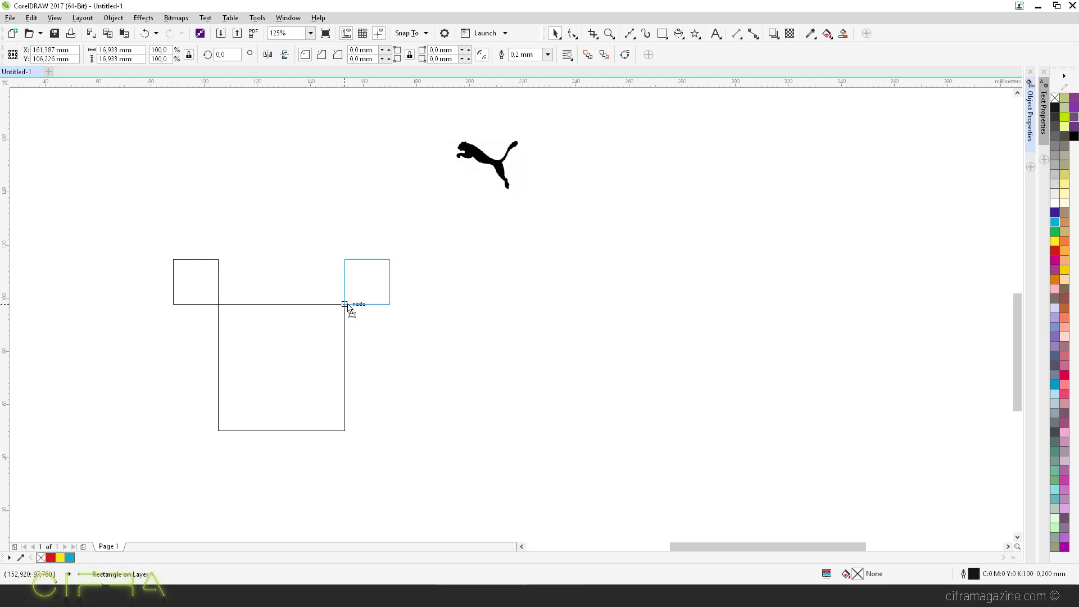
pyautogui.moveTo(348, 306); pyautogui.dragTo(347, 305)
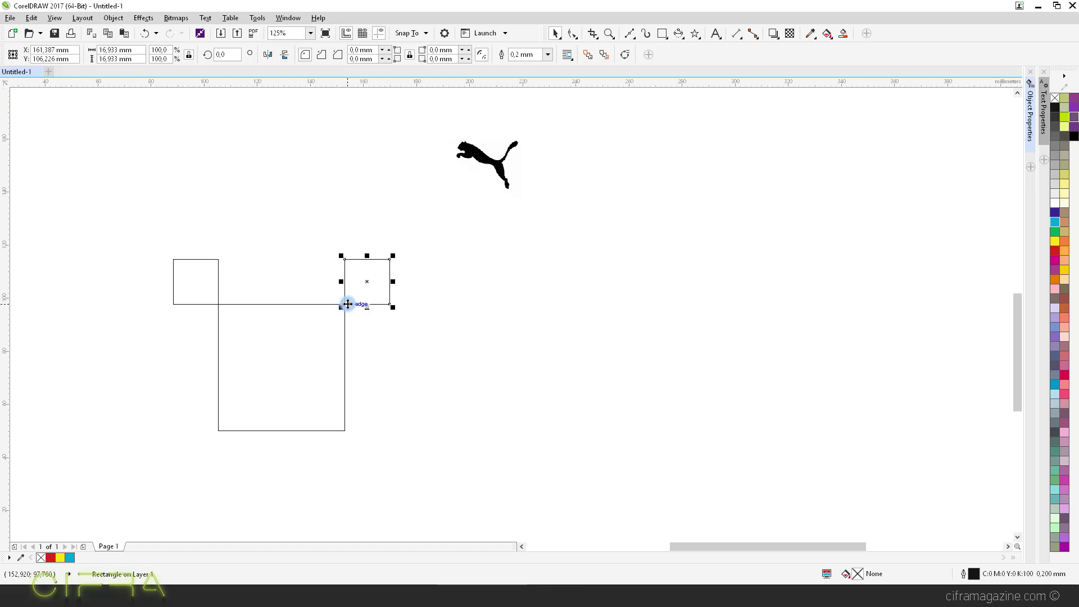
# - Repeat the last copy operation seven times to extend a row of evenly spaced squares to the right
pyautogui.hotkey('ctrl', 'r')
pyautogui.hotkey('ctrl', 'r')
pyautogui.hotkey('ctrl', 'r')
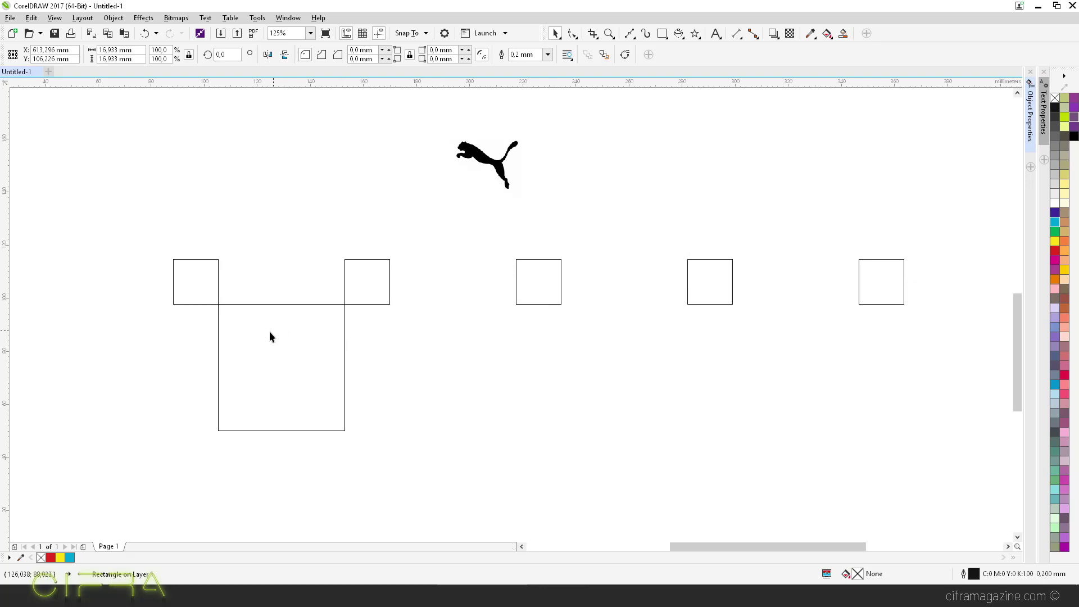
pyautogui.scroll(-2, 264, 316)
pyautogui.hotkey('ctrl', 'r')
pyautogui.hotkey('ctrl', 'r')
pyautogui.hotkey('ctrl', 'r')
pyautogui.hotkey('ctrl', 'r')
# - Delete the row of copied squares, then the large square and the small square at its upper-left corner
pyautogui.moveTo(969, 334); pyautogui.dragTo(281, 295)
pyautogui.press('Delete')
pyautogui.moveTo(390, 362); pyautogui.dragTo(130, 269)
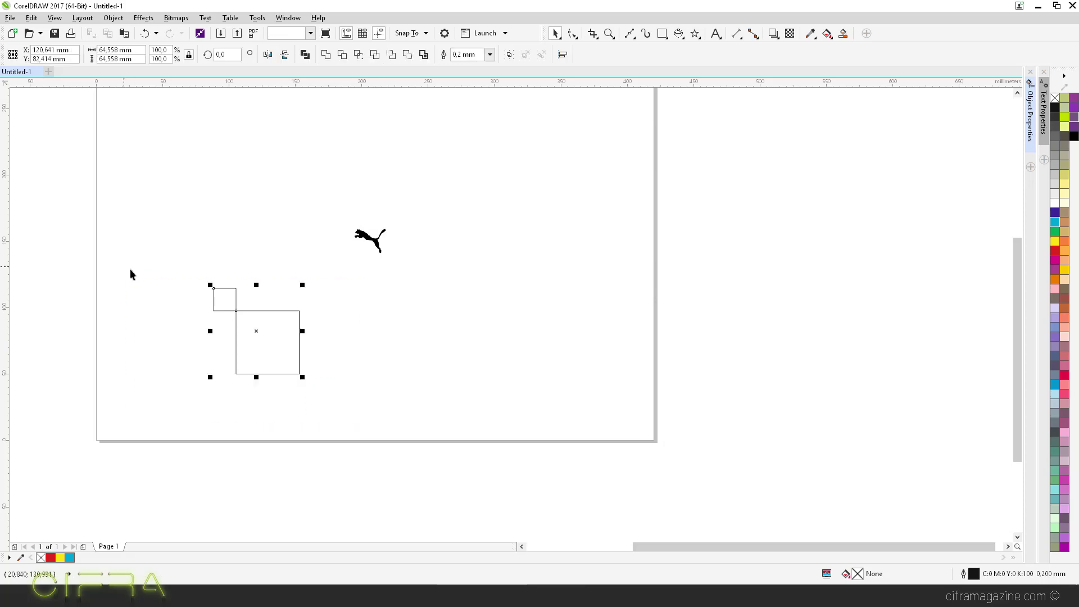
pyautogui.press('Delete')
# - Draw two overlapping rectangles left of the puma bitmap, the second about 12 by 15 mm, and delete both
pyautogui.scroll(4, 338, 287)
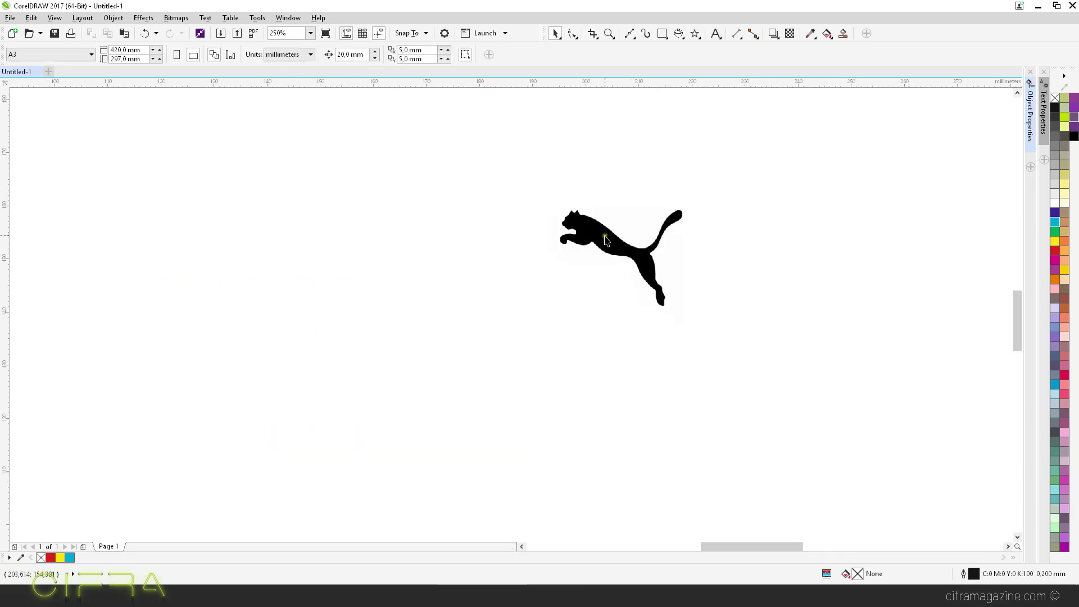
pyautogui.click(599, 235)
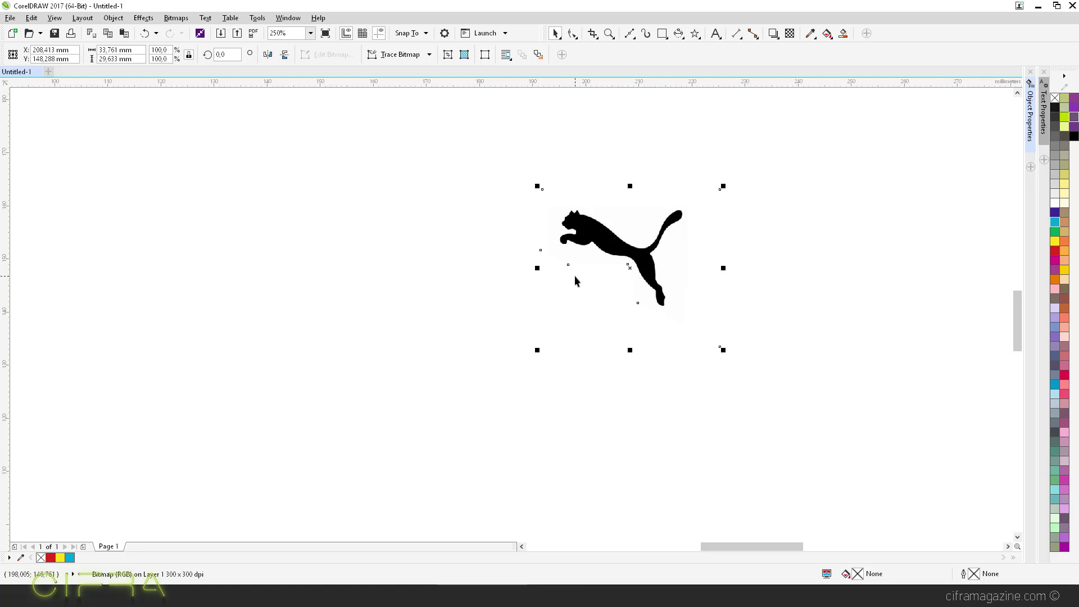
pyautogui.click(662, 33)
pyautogui.moveTo(211, 188); pyautogui.dragTo(261, 246)
pyautogui.moveTo(244, 209); pyautogui.dragTo(309, 289)
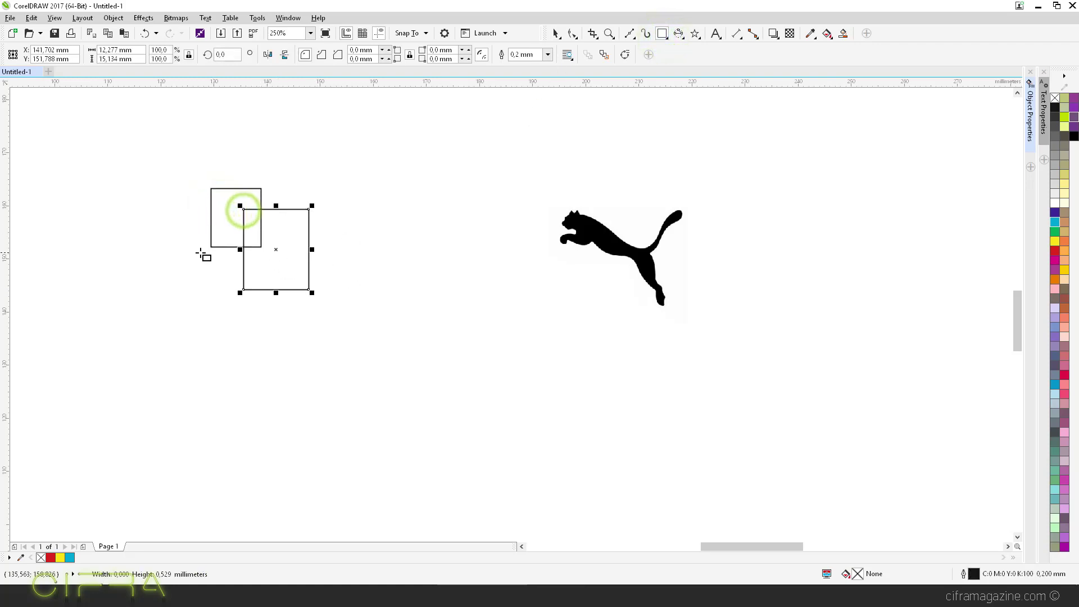
pyautogui.click(555, 34)
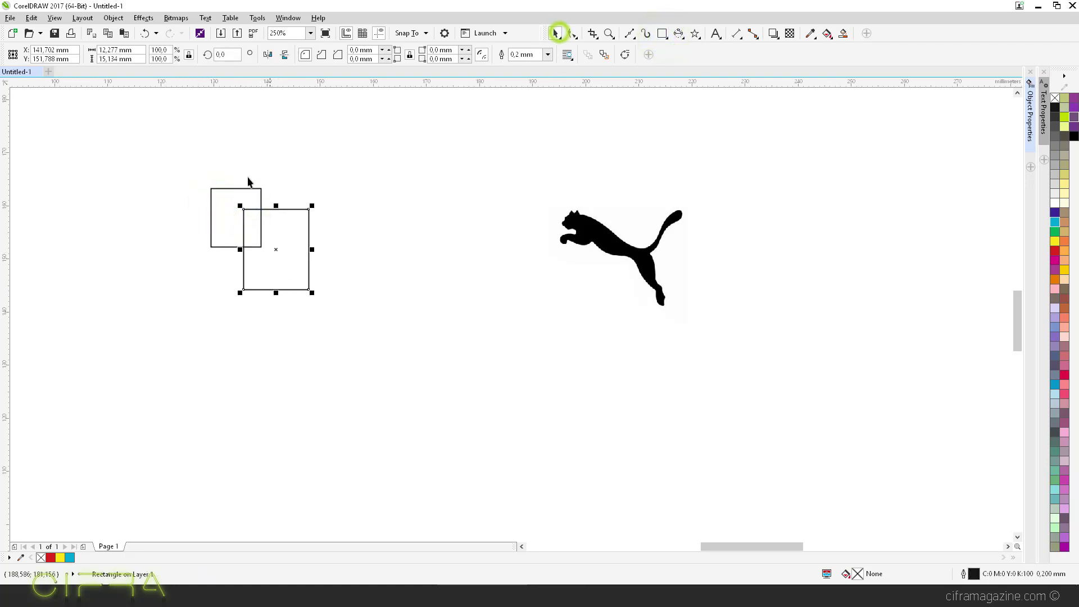
pyautogui.moveTo(162, 153); pyautogui.dragTo(337, 329)
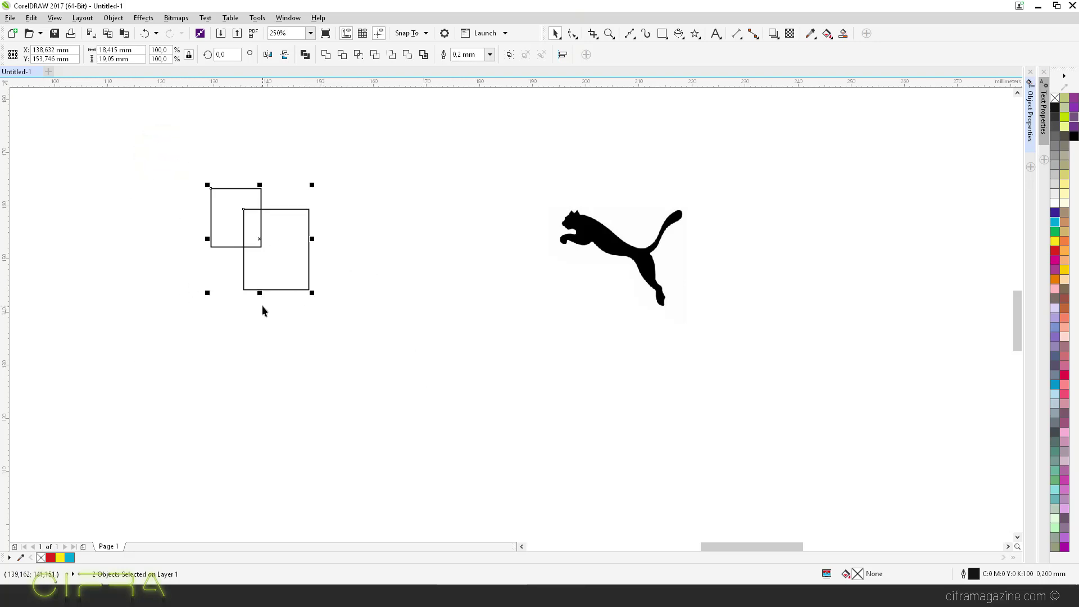
pyautogui.press('Delete')
# - Copy the cropped puma bitmap to the empty area on its left
pyautogui.scroll(-10, 470, 307)
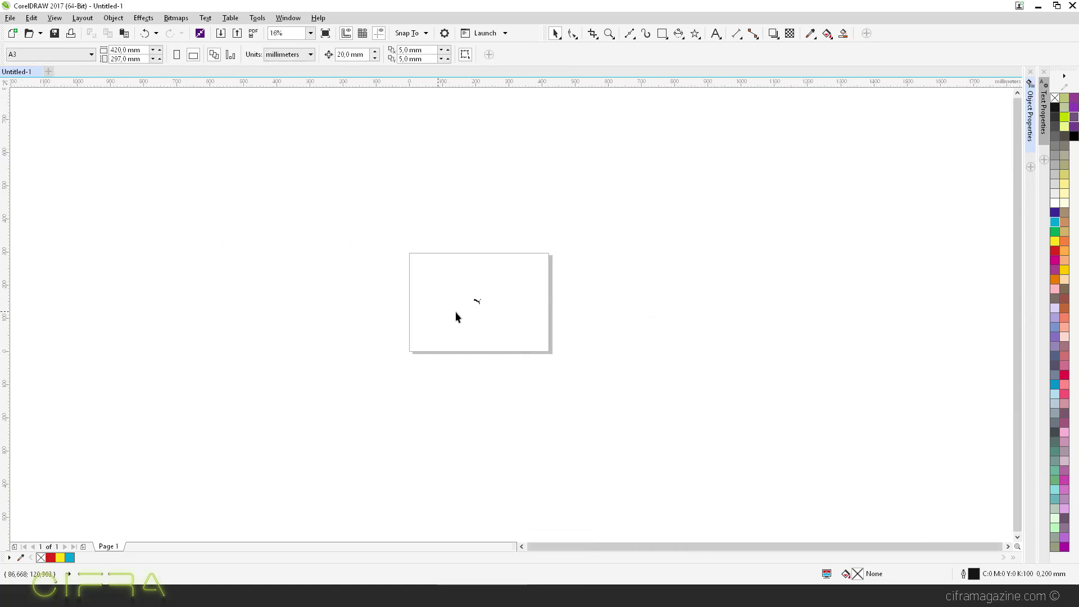
pyautogui.scroll(2, 520, 306)
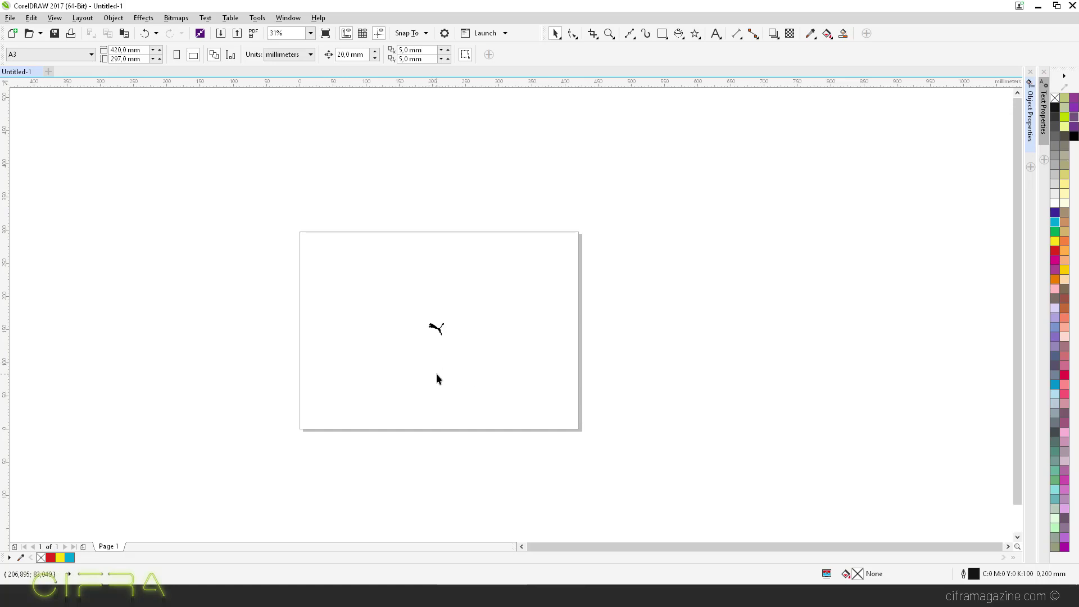
pyautogui.click(436, 329)
pyautogui.scroll(7, 436, 332)
pyautogui.scroll(-2, 657, 298)
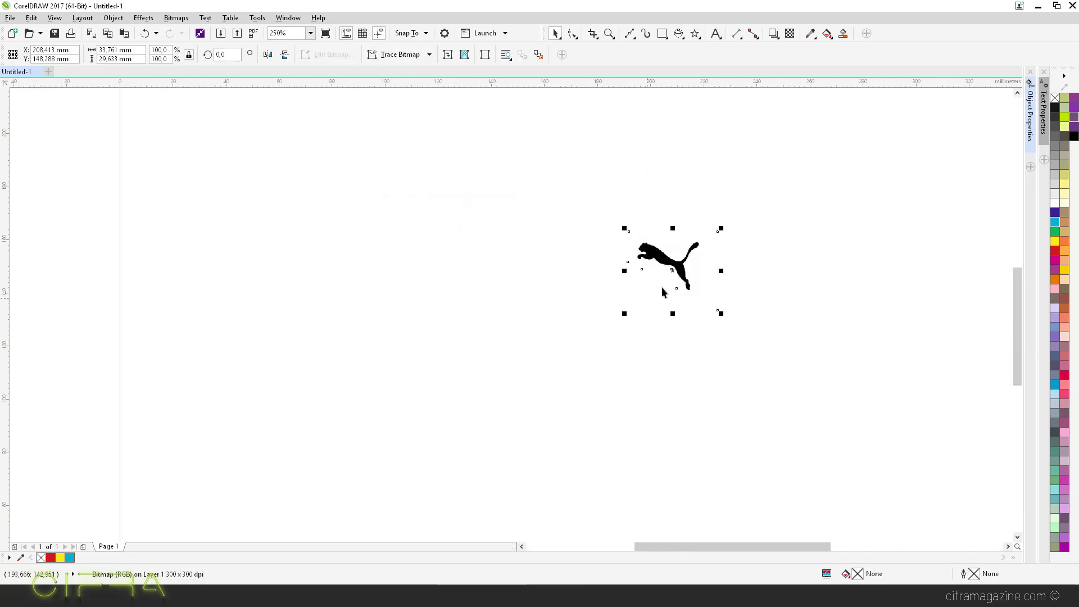
pyautogui.moveTo(655, 264); pyautogui.dragTo(382, 274)
pyautogui.click(514, 312)
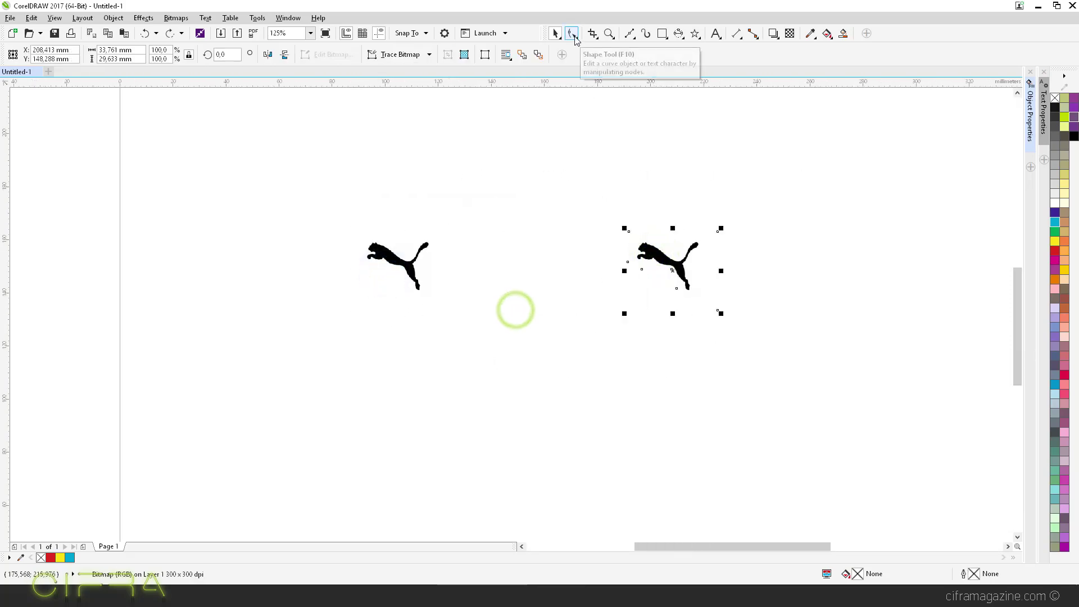
# - Move the left copy's crop nodes outward with the Shape tool to uncover the whole PUMA logo
pyautogui.click(572, 34)
pyautogui.click(395, 266)
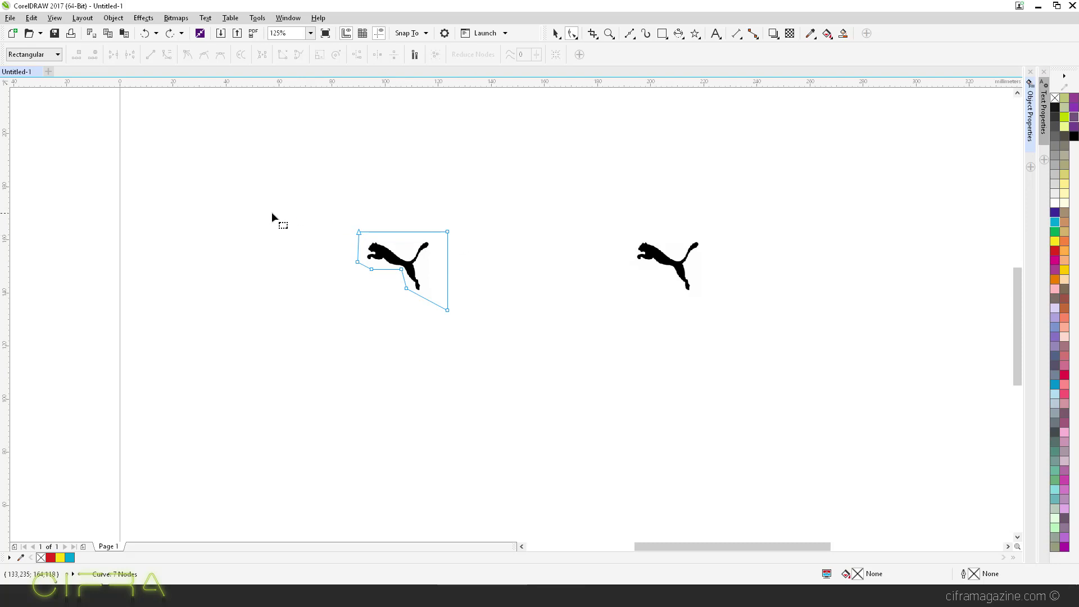
pyautogui.moveTo(261, 266); pyautogui.dragTo(270, 301)
pyautogui.moveTo(359, 231); pyautogui.dragTo(332, 236)
pyautogui.moveTo(235, 224); pyautogui.dragTo(197, 217)
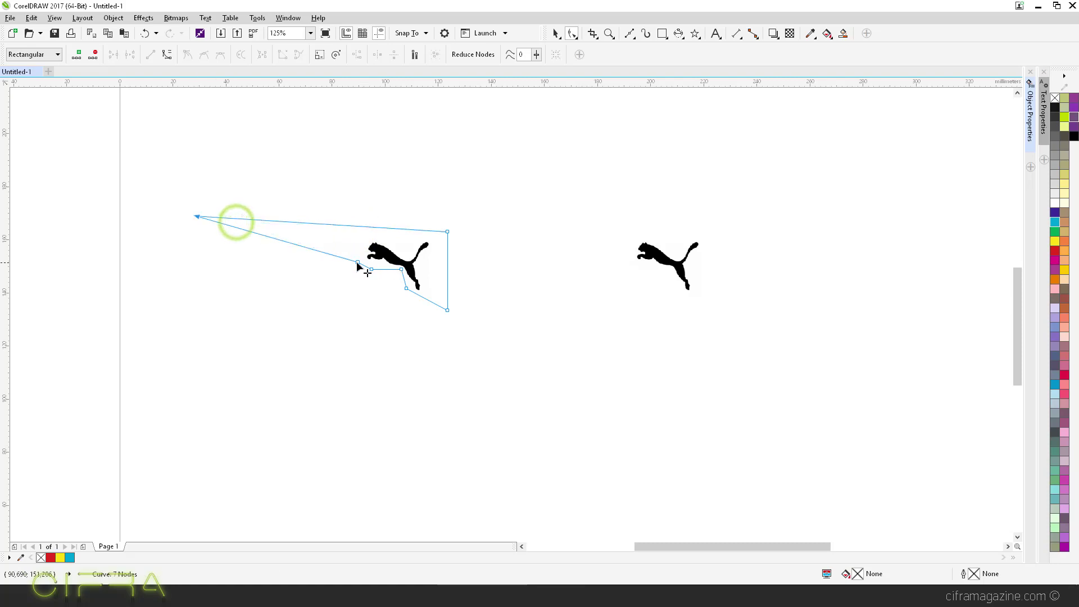
pyautogui.moveTo(357, 262); pyautogui.dragTo(196, 311)
pyautogui.moveTo(370, 272); pyautogui.dragTo(261, 391)
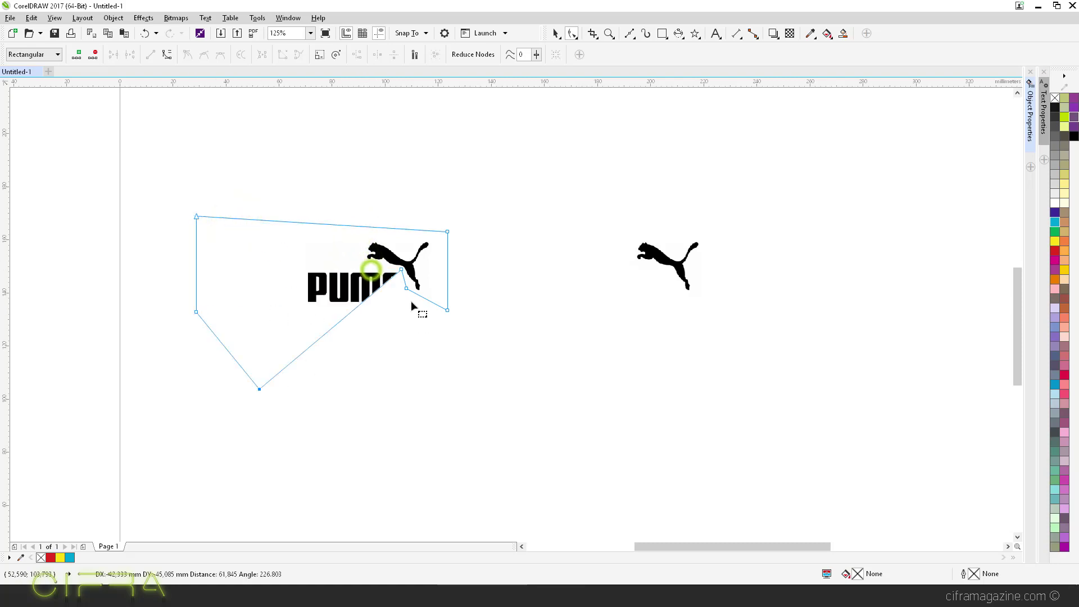
pyautogui.moveTo(401, 272); pyautogui.dragTo(380, 412)
pyautogui.moveTo(406, 288); pyautogui.dragTo(415, 389)
# - Delete the three lower crop nodes of the left copy and bend its bottom edge into an S-shaped curve
pyautogui.moveTo(487, 339); pyautogui.dragTo(195, 463)
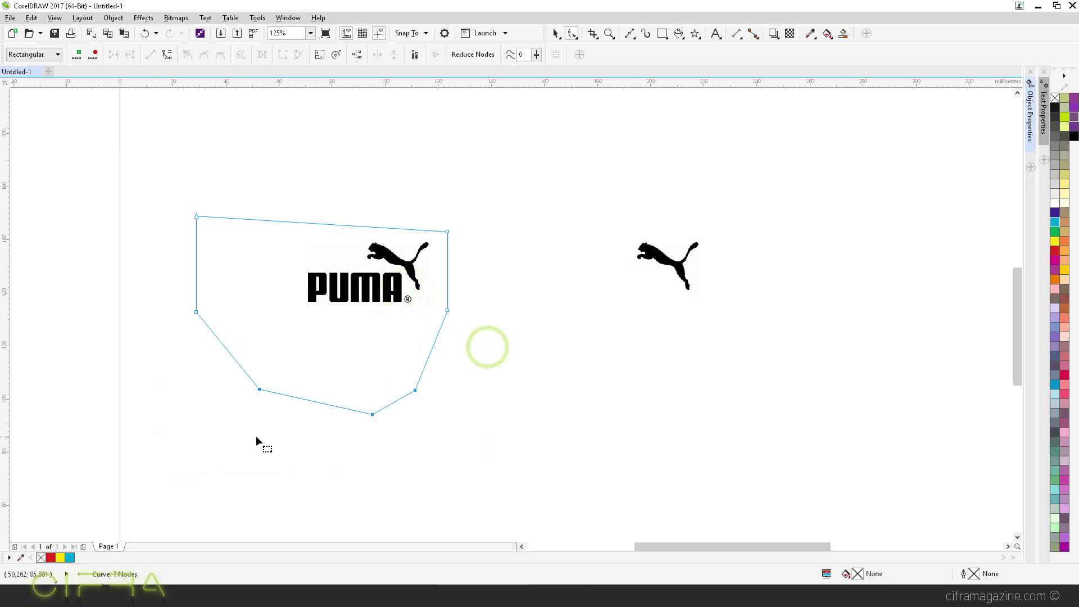
pyautogui.press('Delete')
pyautogui.click(474, 340)
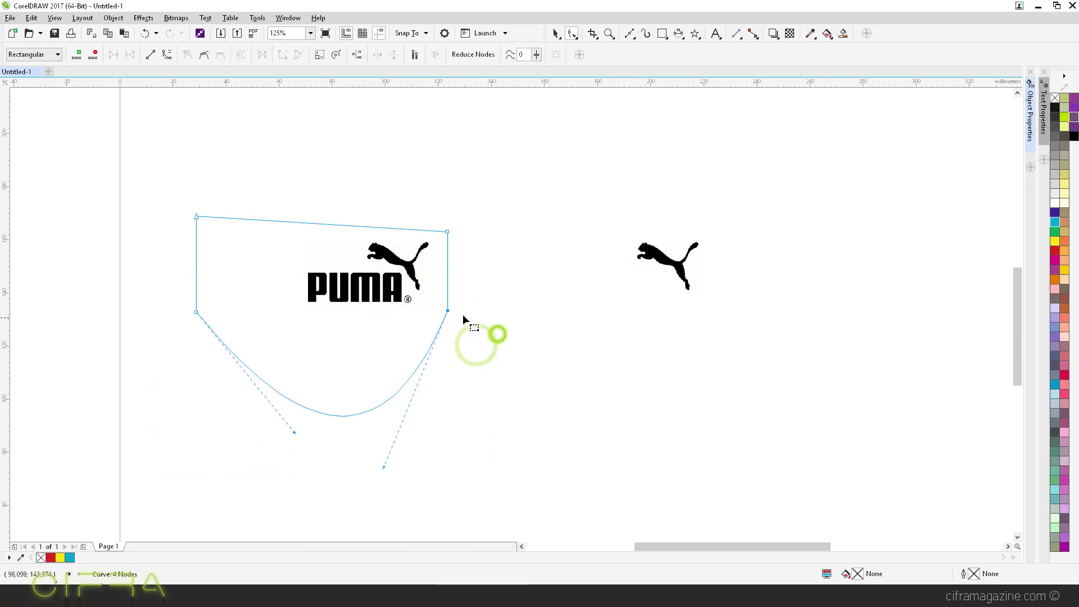
pyautogui.moveTo(383, 463); pyautogui.dragTo(401, 274)
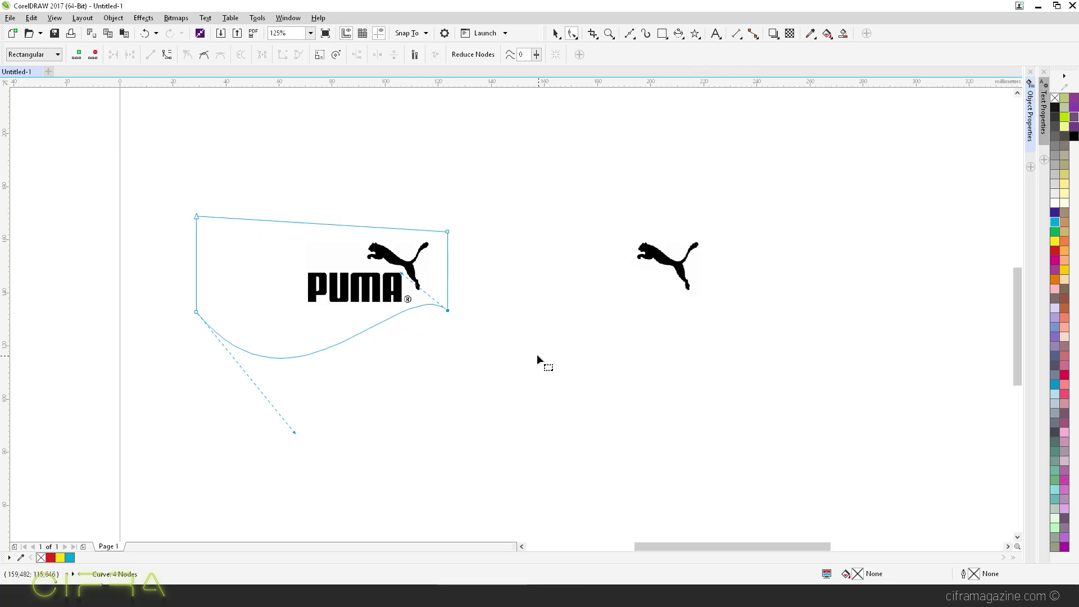
# - Reset the left copy's crop to the full rectangular bitmap by selecting and removing all its nodes
pyautogui.click(79, 145)
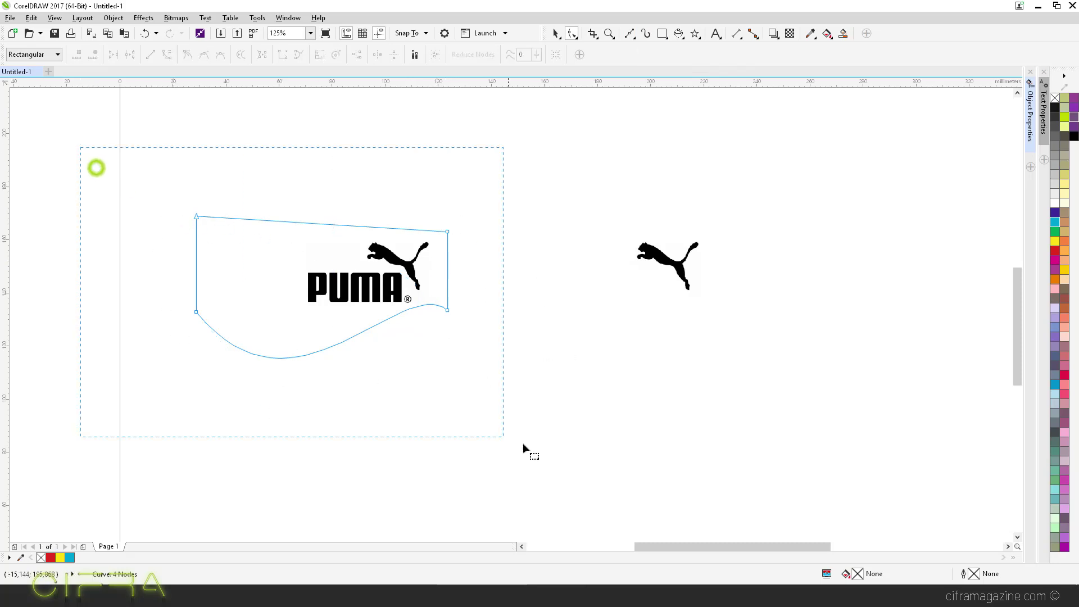
pyautogui.moveTo(522, 443); pyautogui.dragTo(527, 401)
pyautogui.hotkey('ctrl', 'z')
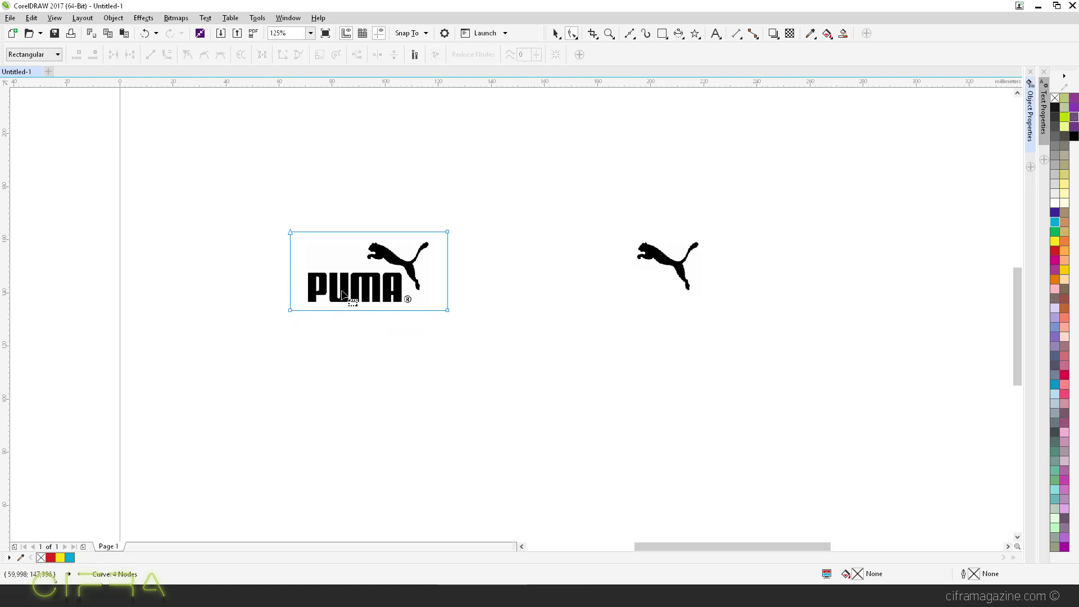
# - Uncrop the right bitmap to the full PUMA logo by removing its crop nodes, and delete the left copy
pyautogui.click(667, 260)
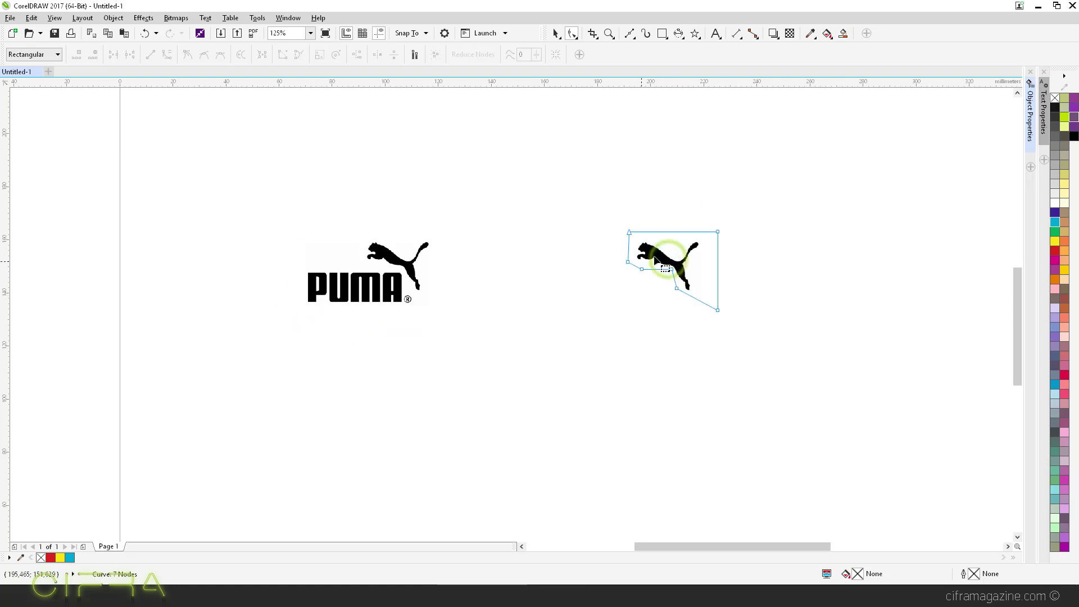
pyautogui.moveTo(830, 158); pyautogui.dragTo(553, 387)
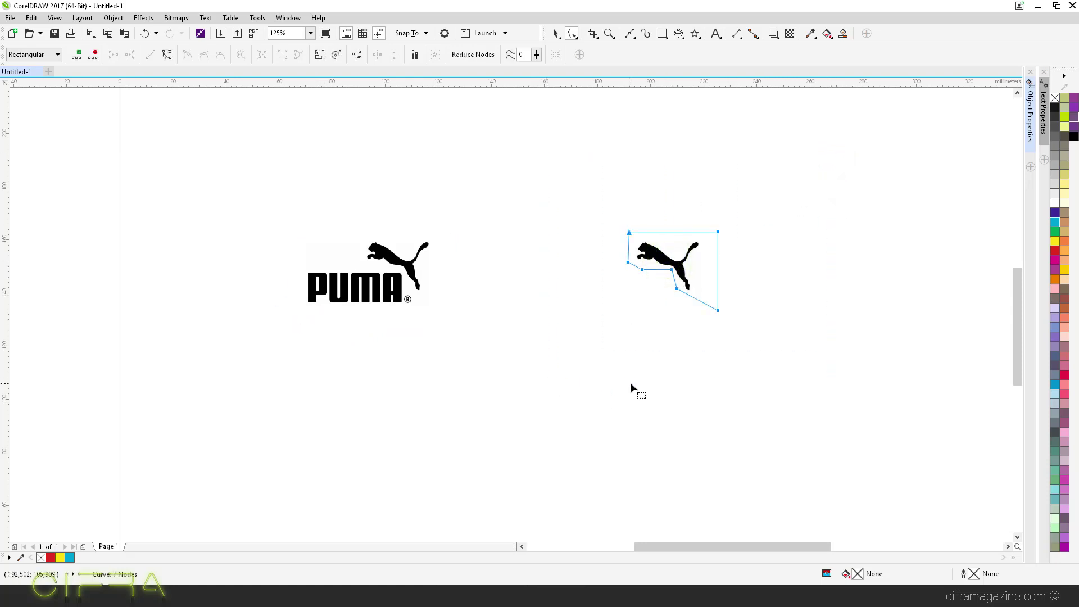
pyautogui.press('Delete')
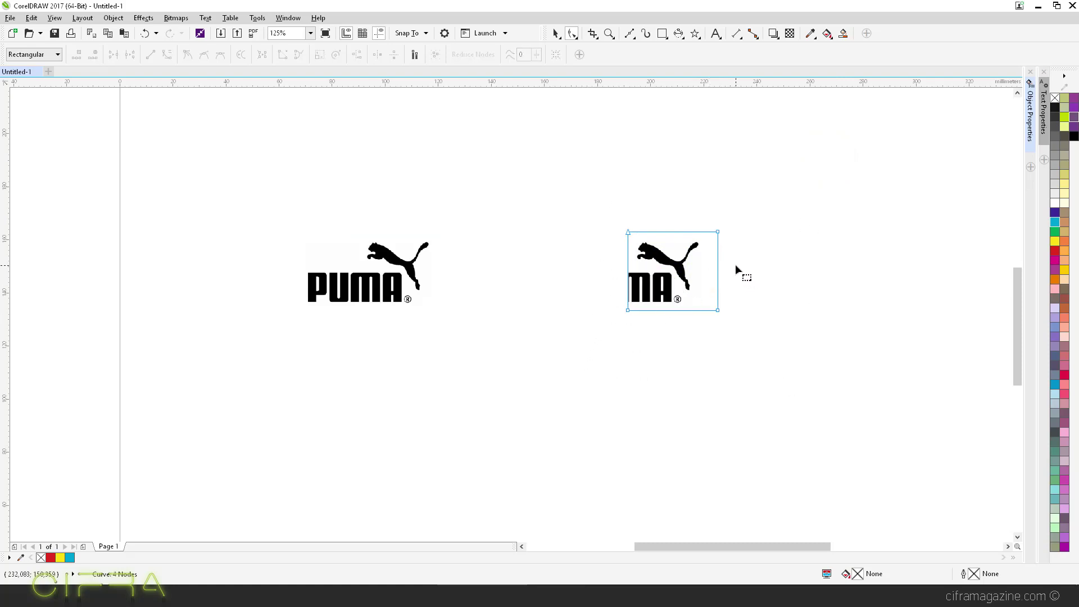
pyautogui.hotkey('ctrl', 'z')
pyautogui.press('Delete')
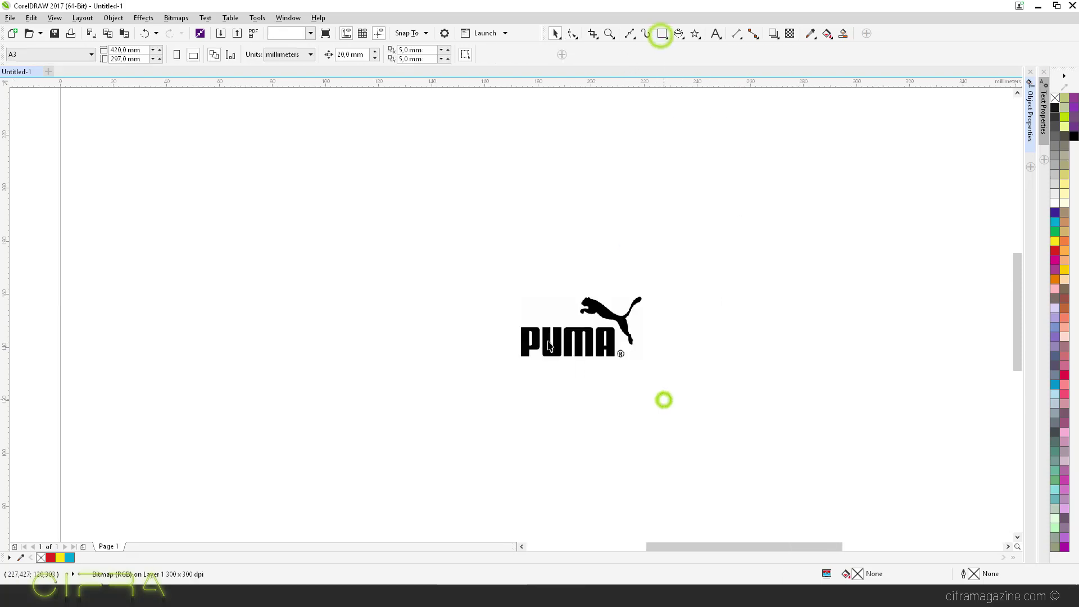
# - Convert the PUMA logo bitmap to vector objects with Quick Trace
pyautogui.scroll(1, 662, 398)
pyautogui.scroll(1, 505, 352)
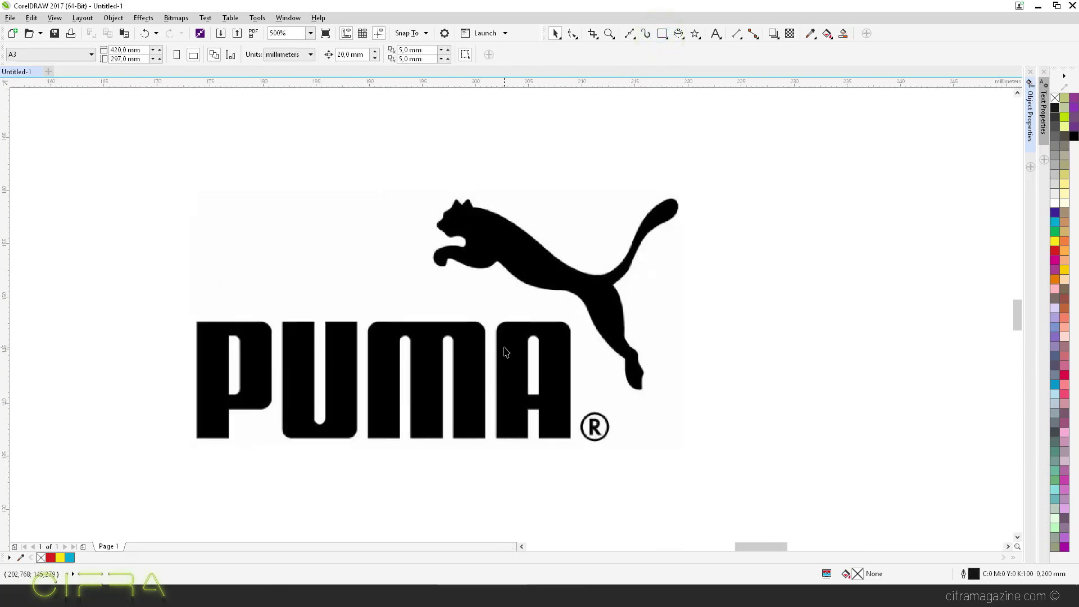
pyautogui.click(505, 352)
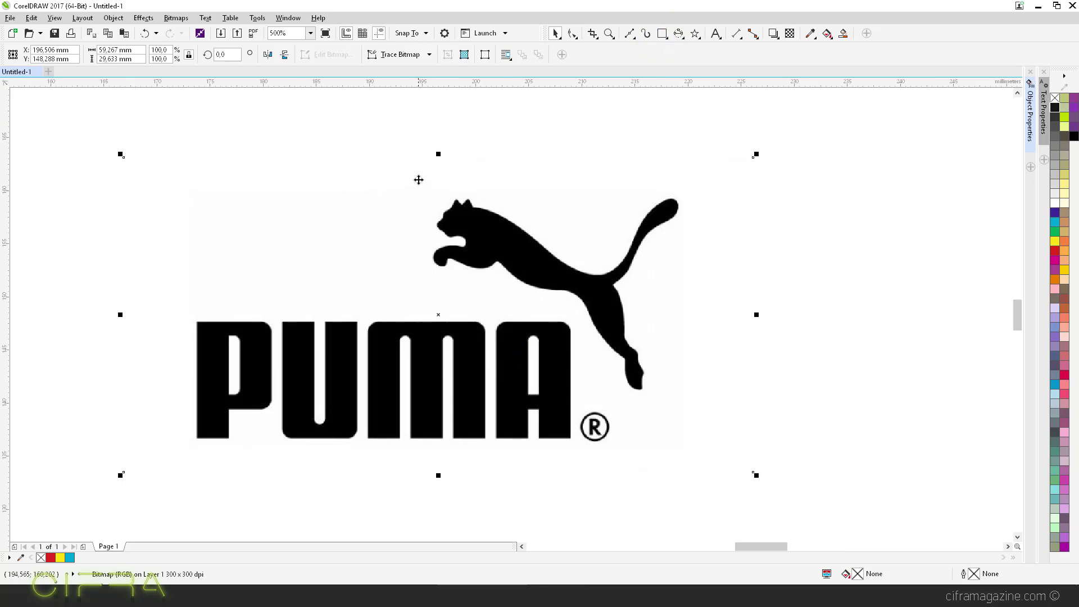
pyautogui.click(430, 55)
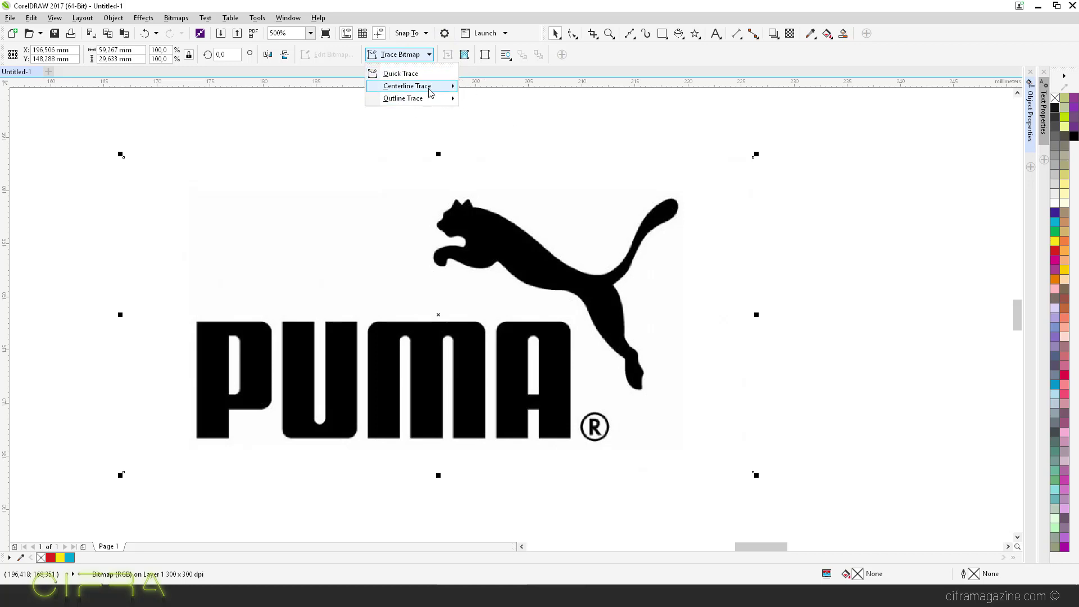
pyautogui.moveTo(430, 92)
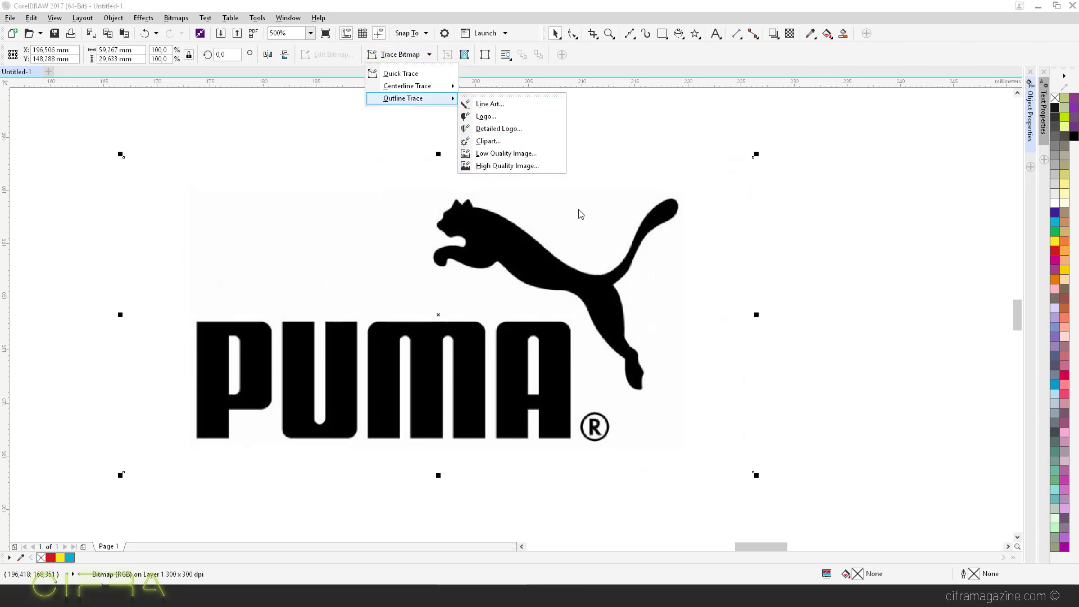
pyautogui.click(318, 118)
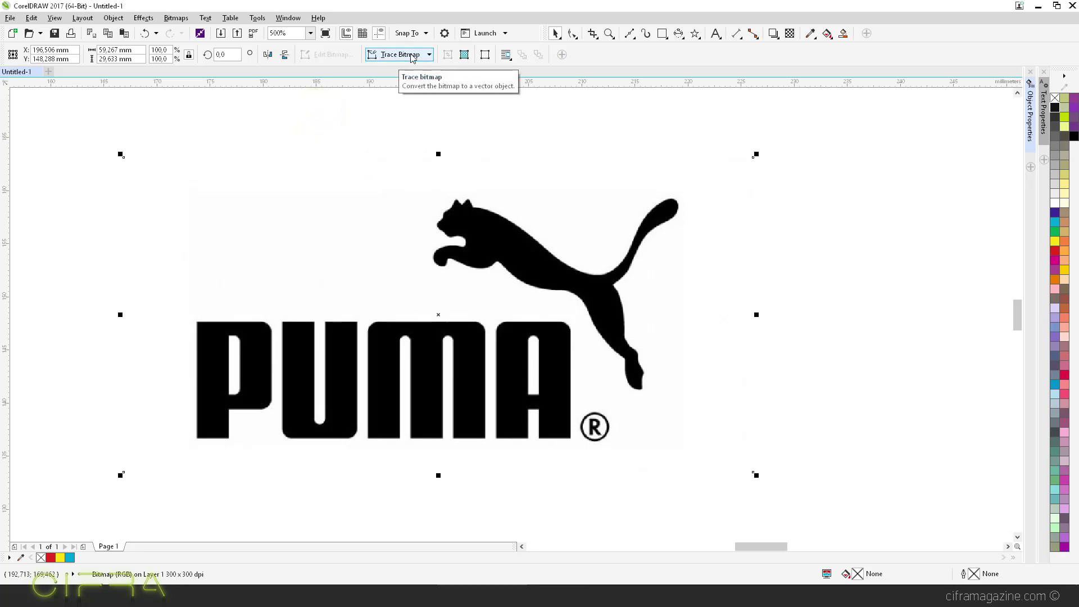
pyautogui.click(413, 56)
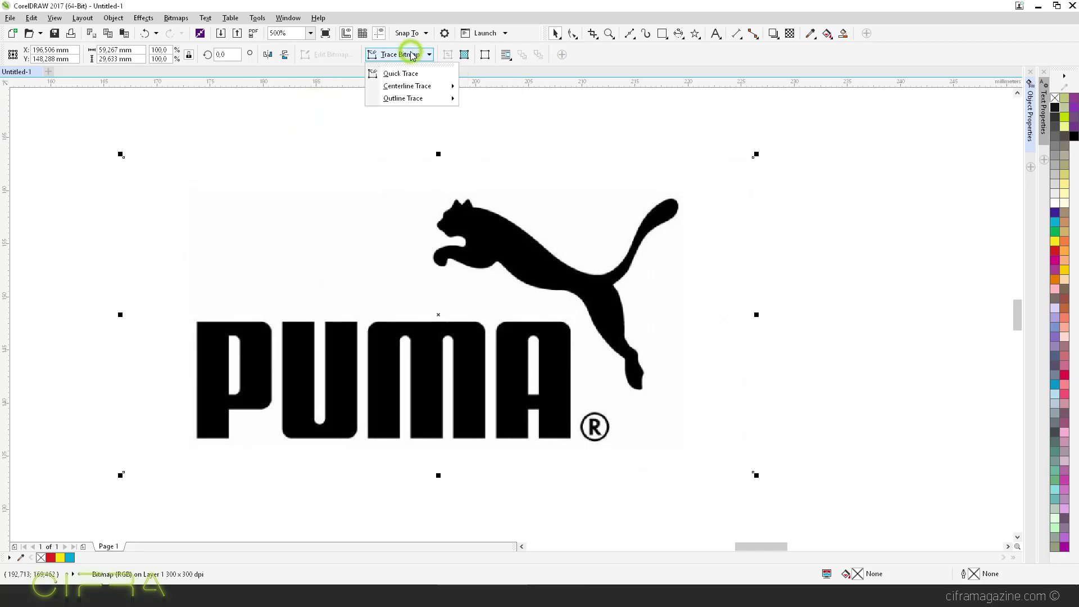
pyautogui.click(430, 74)
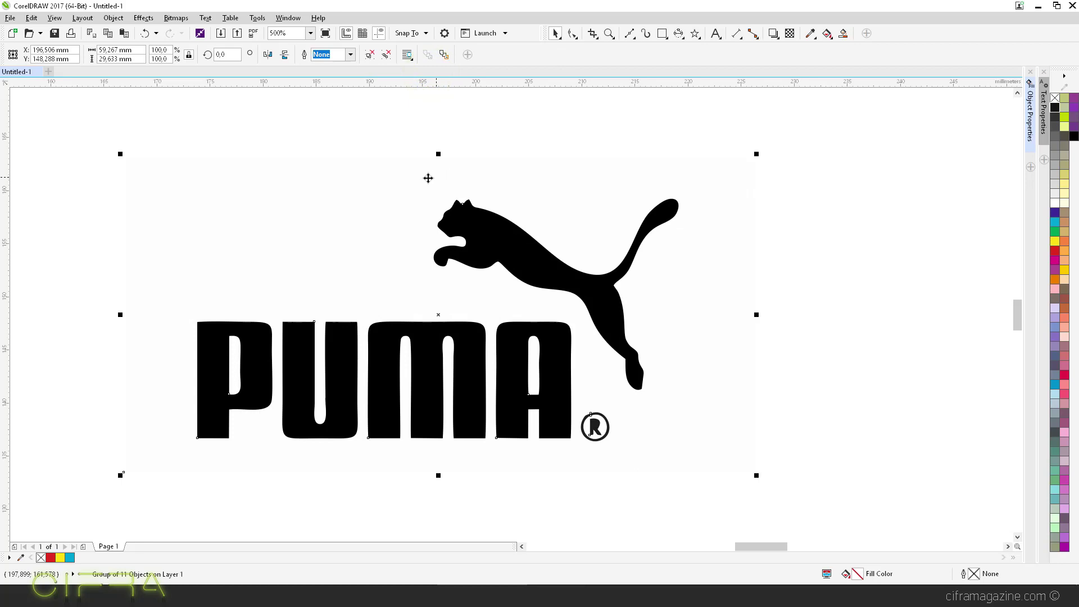
# - Move the traced logo group straight down below the original bitmap, to about Y 99 mm
pyautogui.scroll(-4, 400, 167)
pyautogui.moveTo(409, 225); pyautogui.dragTo(412, 354)
pyautogui.scroll(2, 404, 236)
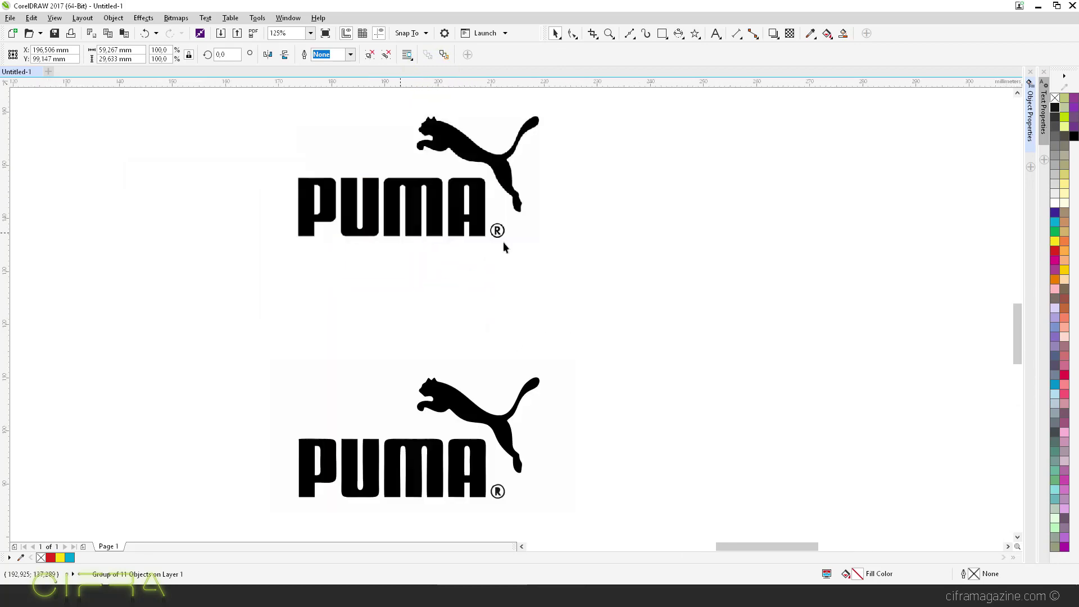
# - Select the original bitmap and the traced group in turn to compare them
pyautogui.click(706, 236)
pyautogui.click(411, 207)
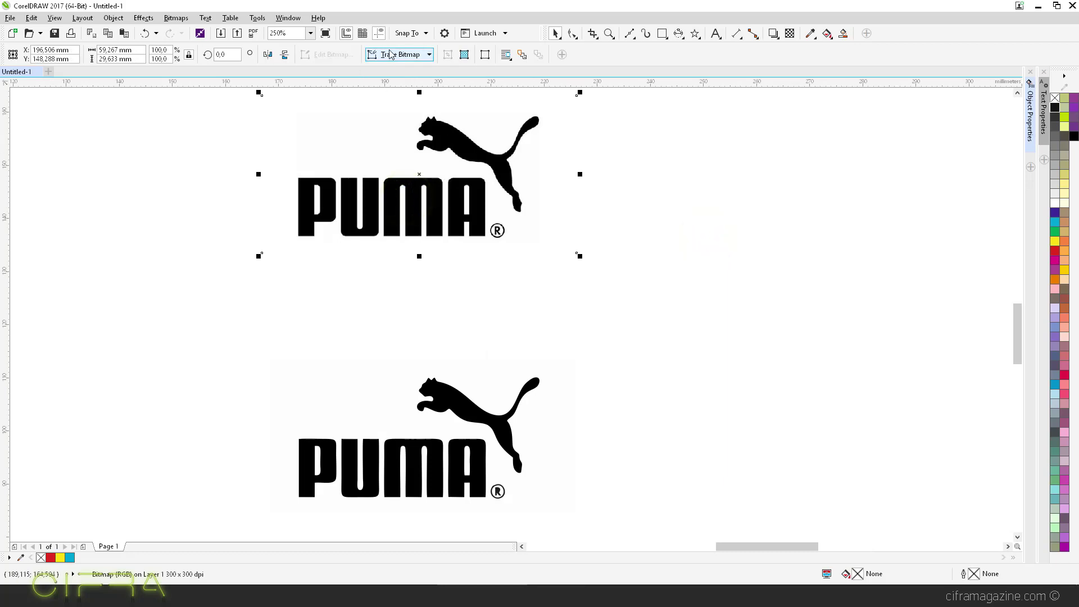
pyautogui.click(446, 393)
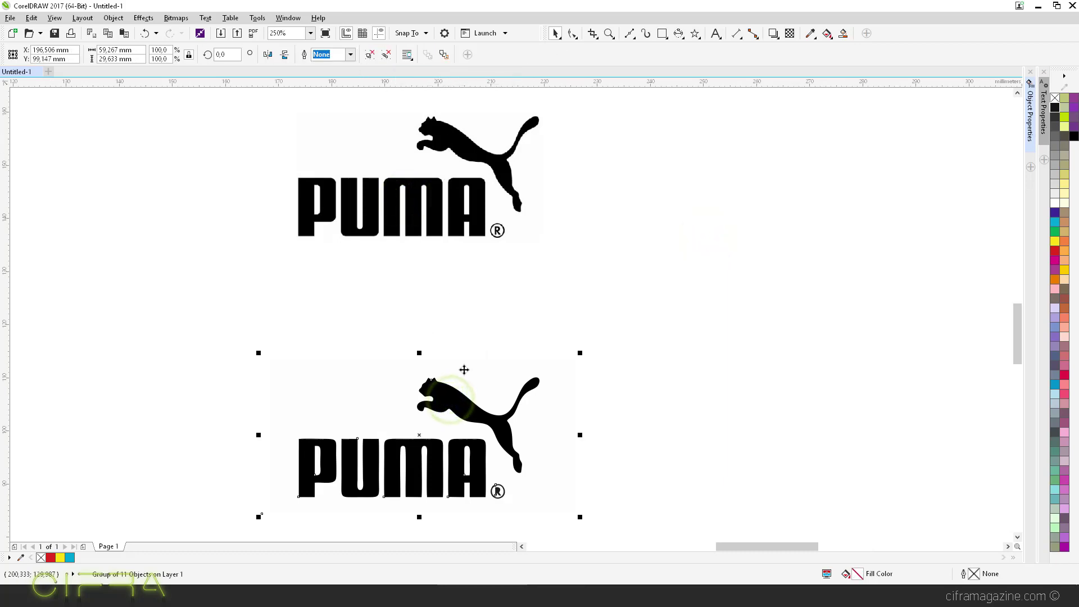
pyautogui.moveTo(459, 369); pyautogui.dragTo(477, 272)
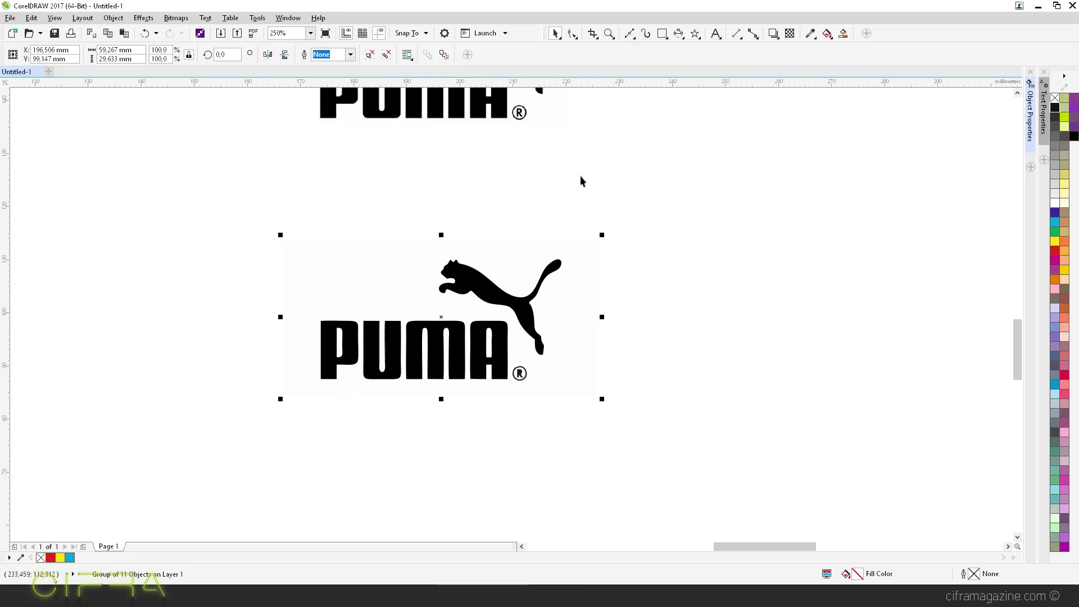
pyautogui.click(192, 258)
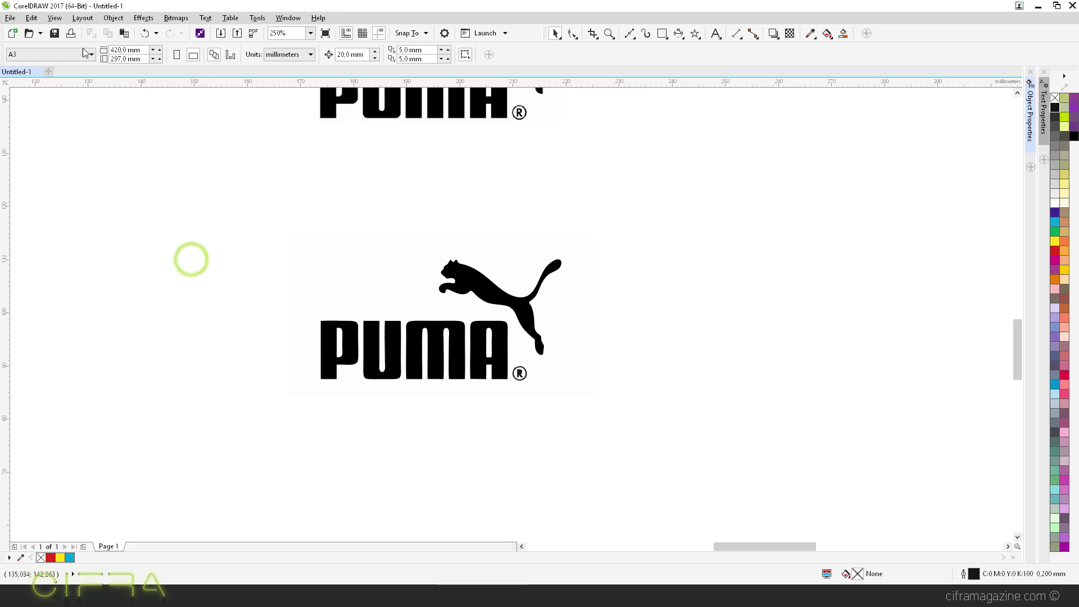
# - Display the drawing in Wireframe view and compare the original bitmap with the traced logo's outlines
pyautogui.click(51, 18)
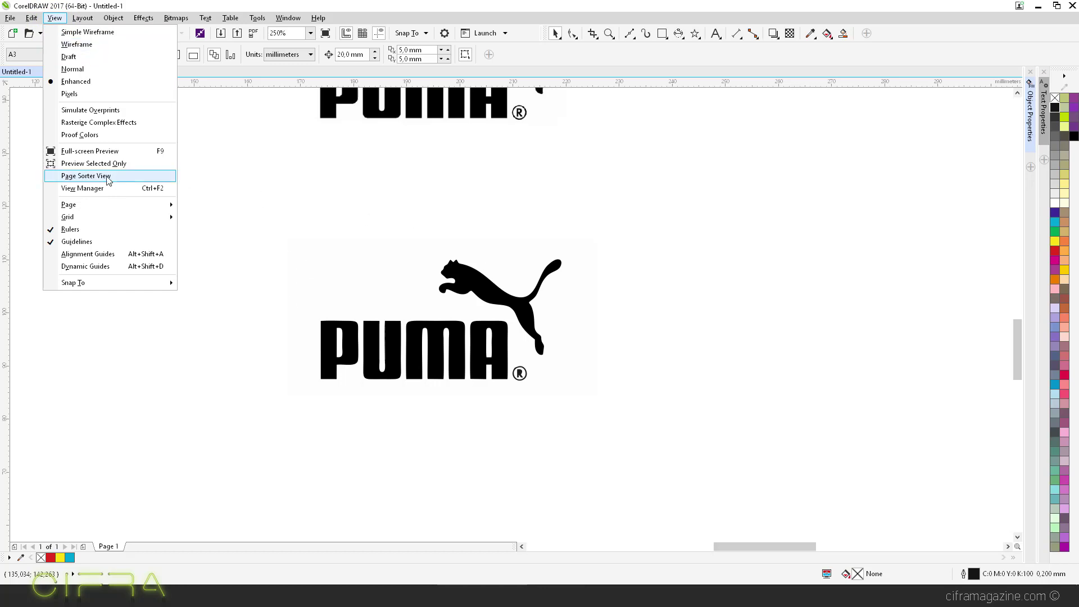
pyautogui.click(105, 43)
pyautogui.scroll(1, 491, 136)
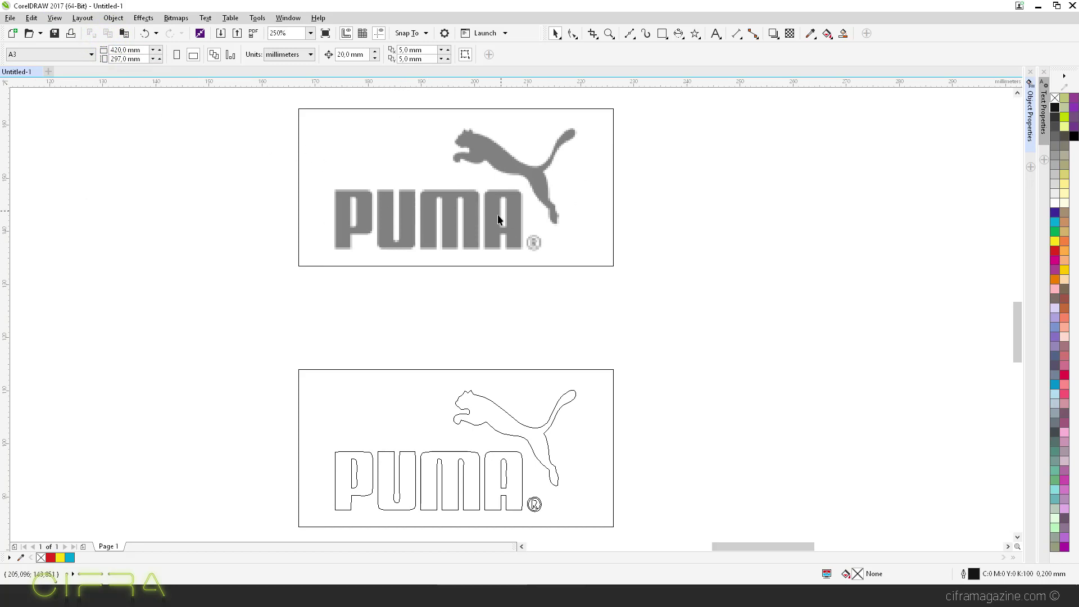
pyautogui.scroll(-2, 491, 405)
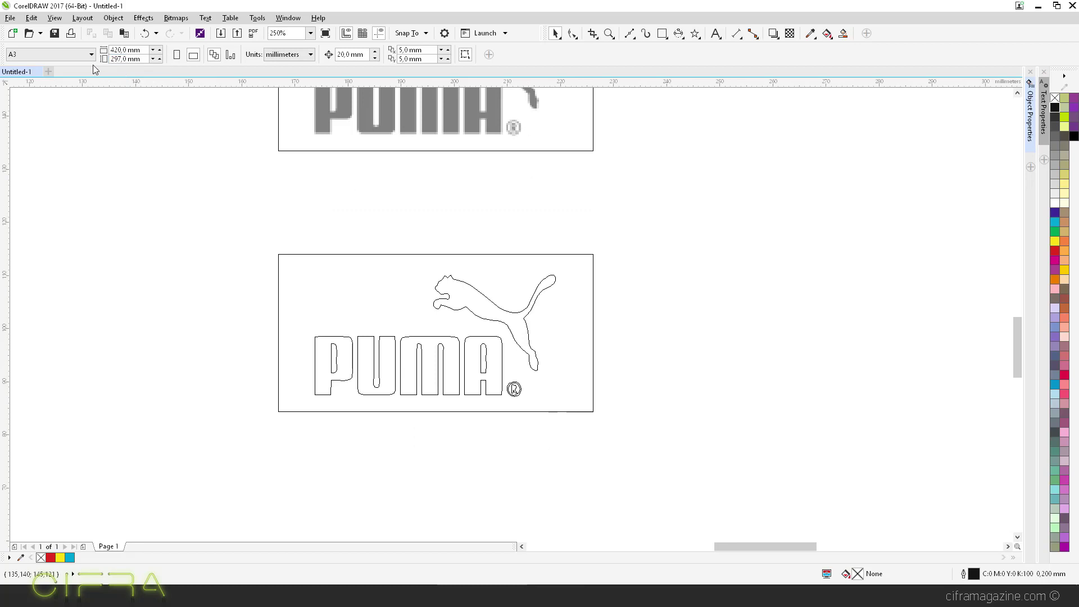
# - Switch the drawing to Simple Wireframe view, inspect the traced logo, and return to Wireframe view
pyautogui.click(54, 18)
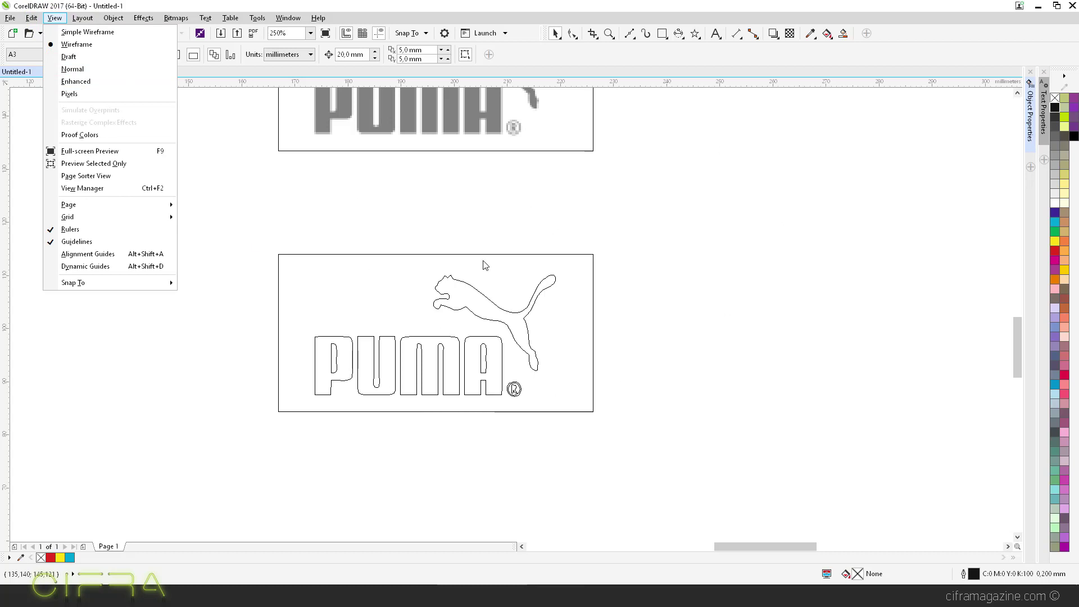
pyautogui.click(117, 35)
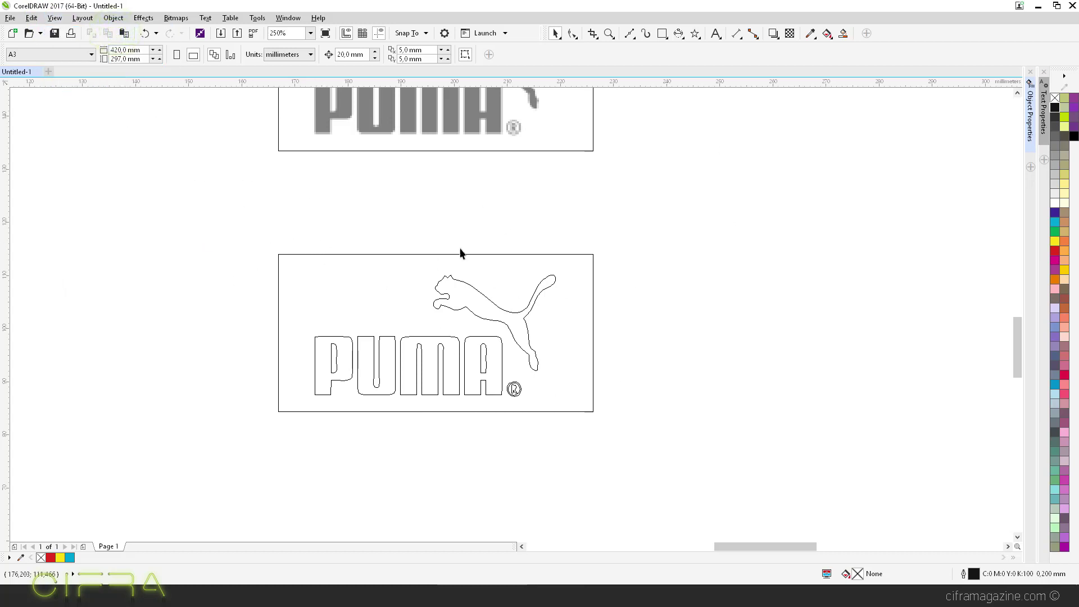
pyautogui.click(54, 18)
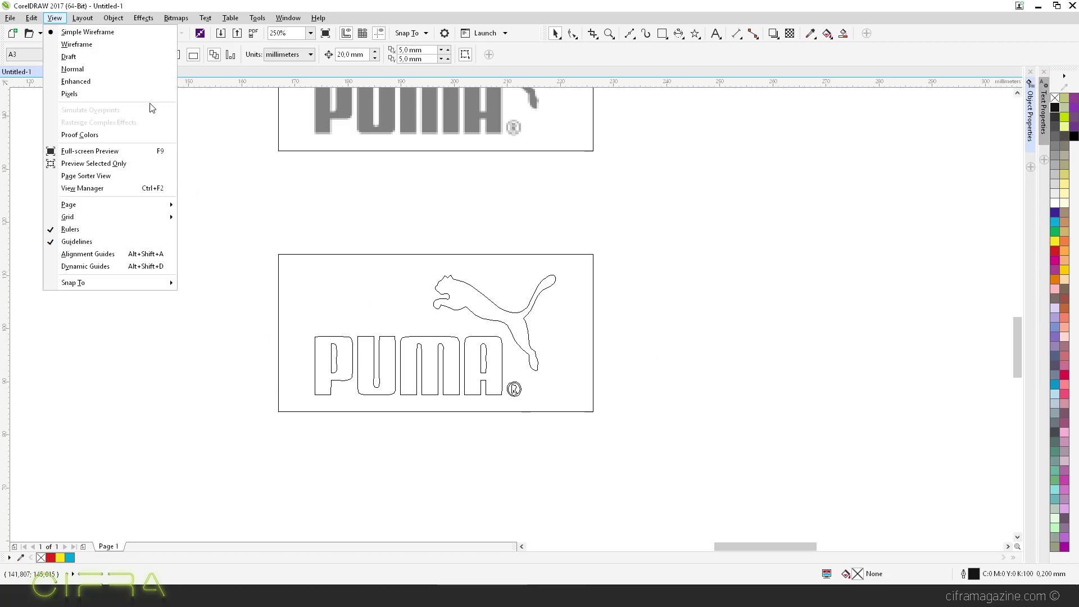
pyautogui.click(101, 45)
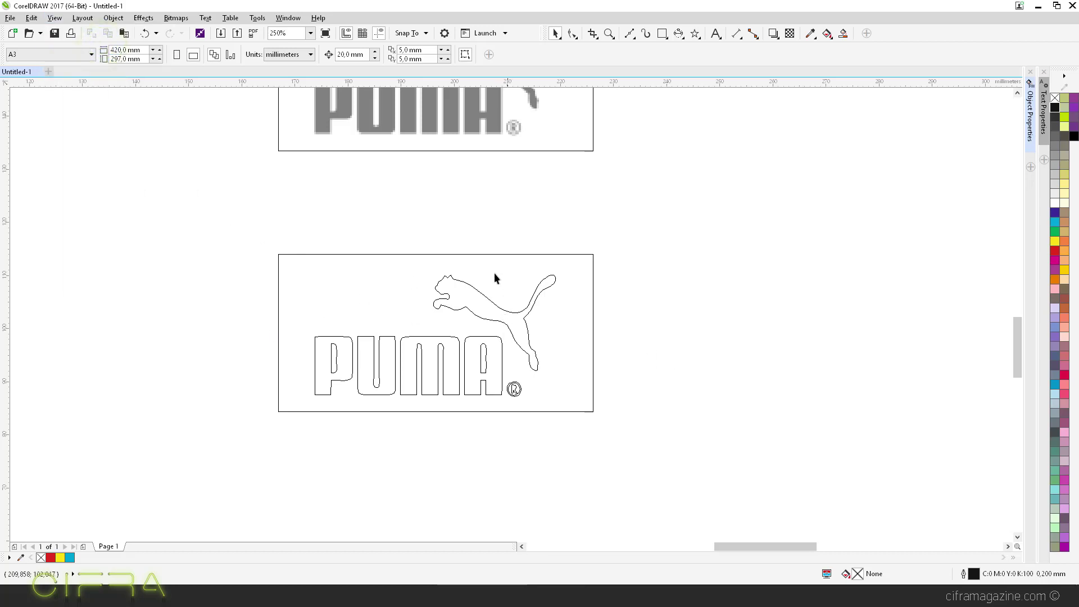
# - Display both logos in Draft, Normal and Enhanced view in turn to compare the rendering quality
pyautogui.click(55, 17)
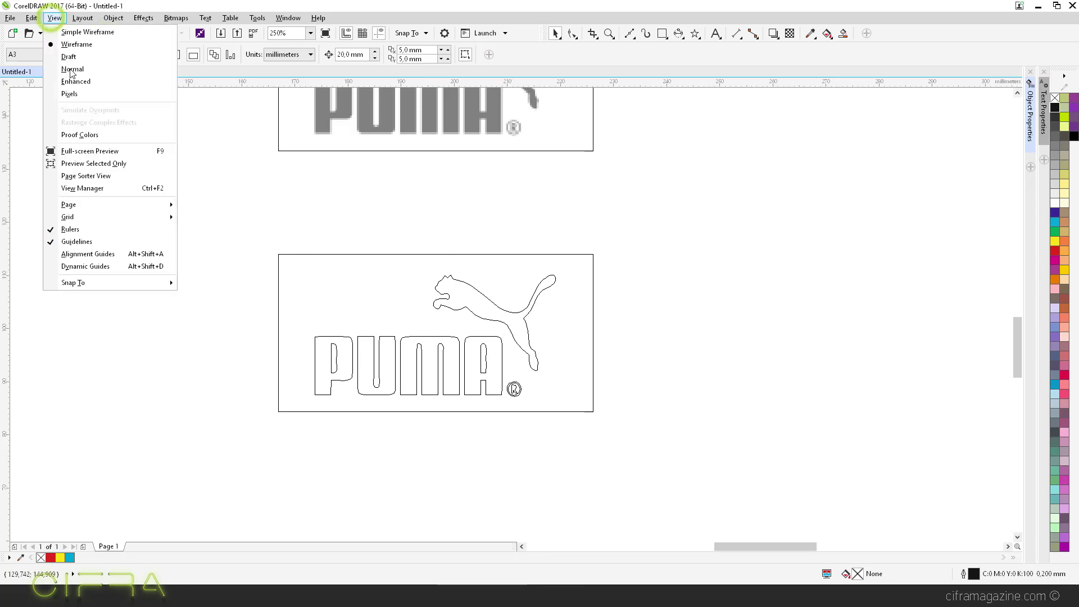
pyautogui.click(72, 69)
pyautogui.moveTo(364, 225); pyautogui.dragTo(374, 301)
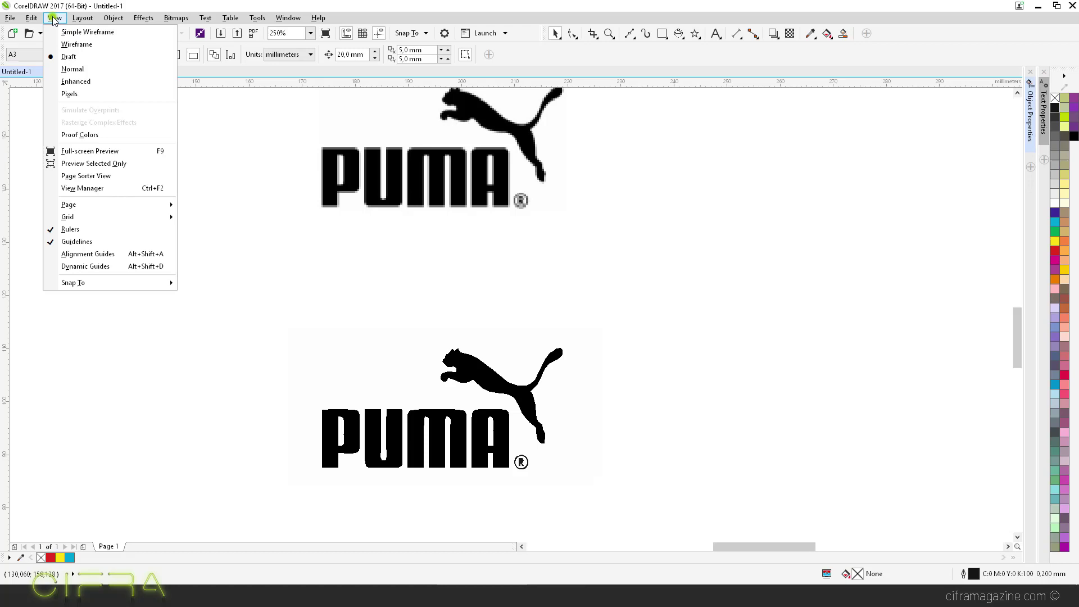
pyautogui.click(109, 69)
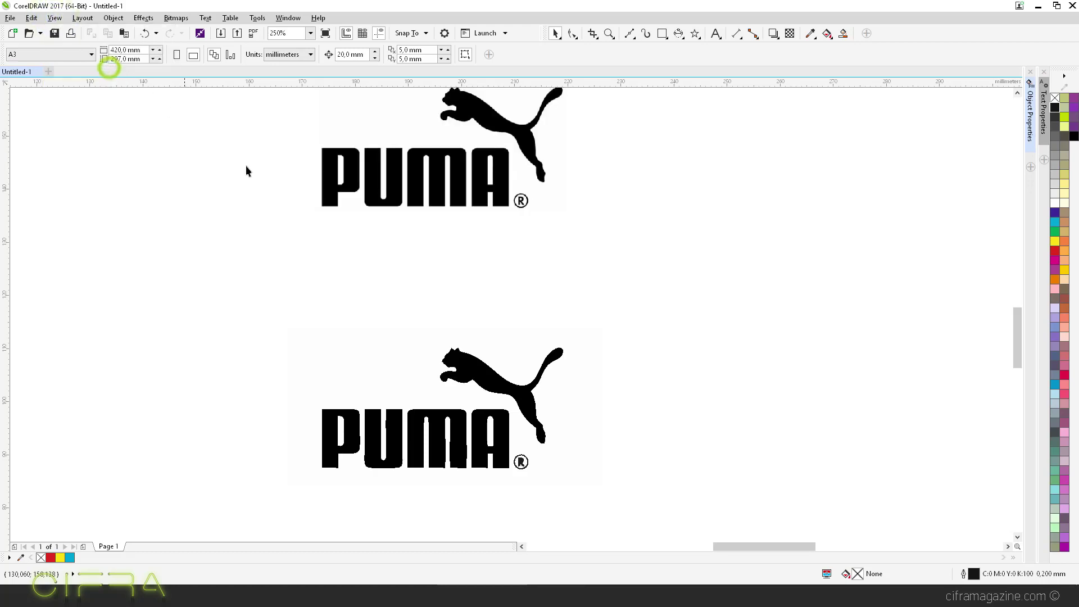
pyautogui.click(55, 18)
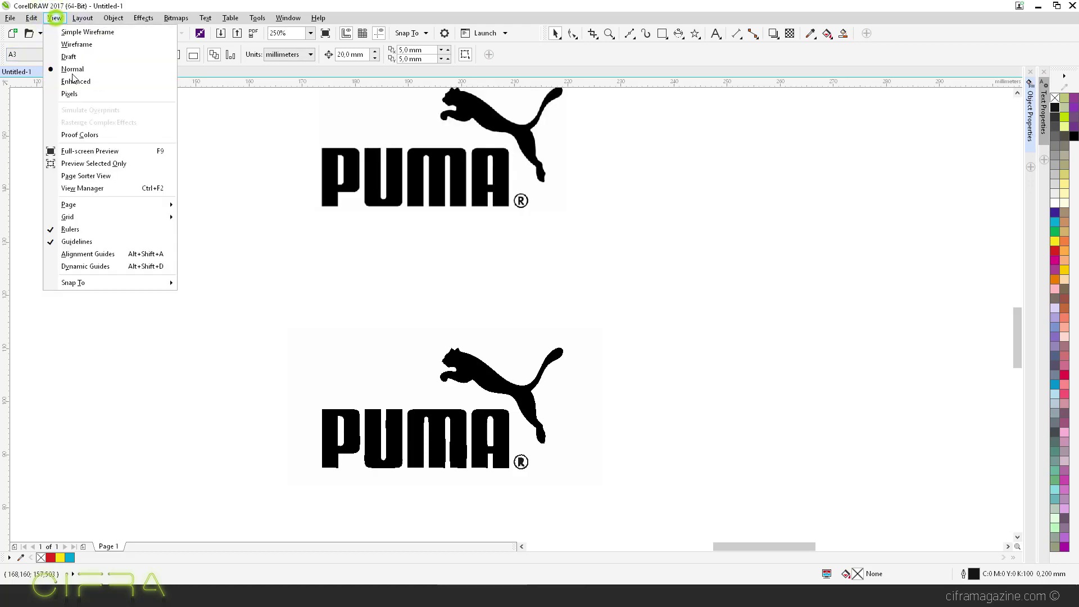
pyautogui.click(127, 82)
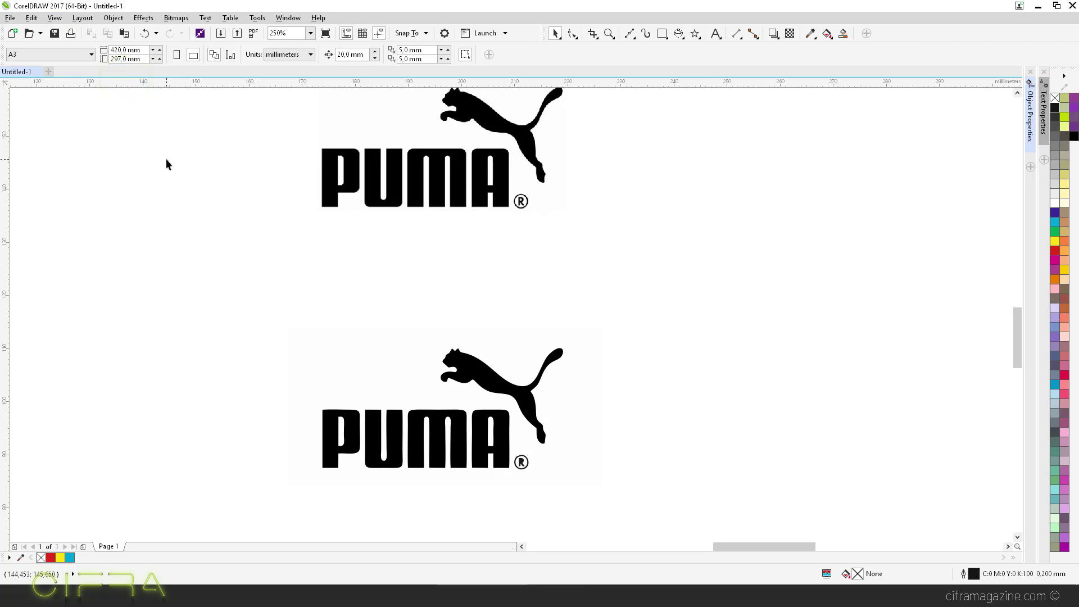
# - Display the drawing in Pixels view, inspect the bitmap logo's pixel grid up close, and return to Enhanced view
pyautogui.click(32, 18)
pyautogui.click(96, 99)
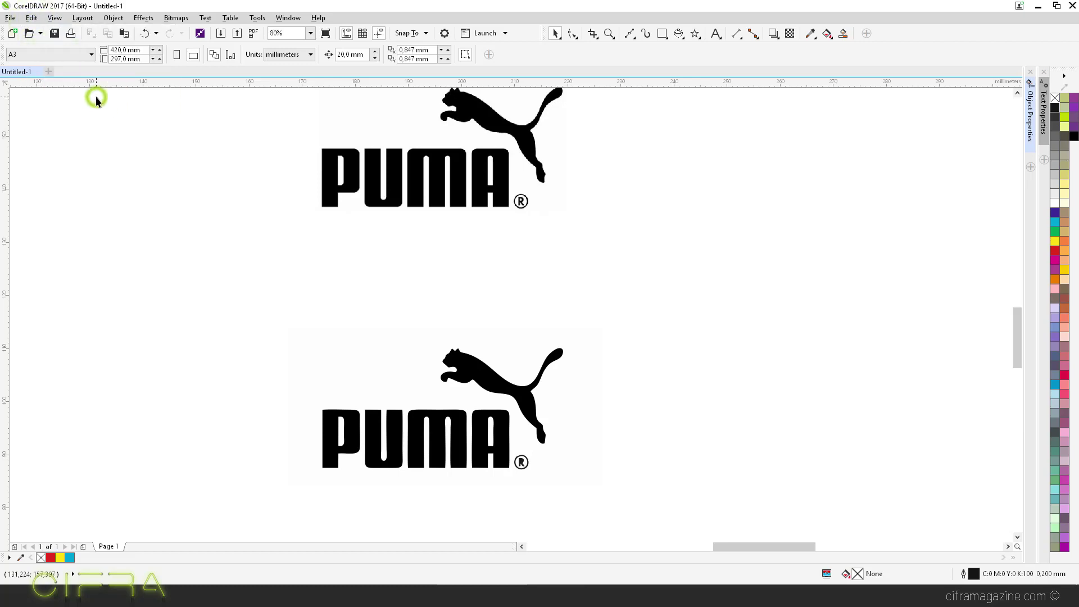
pyautogui.scroll(4, 539, 163)
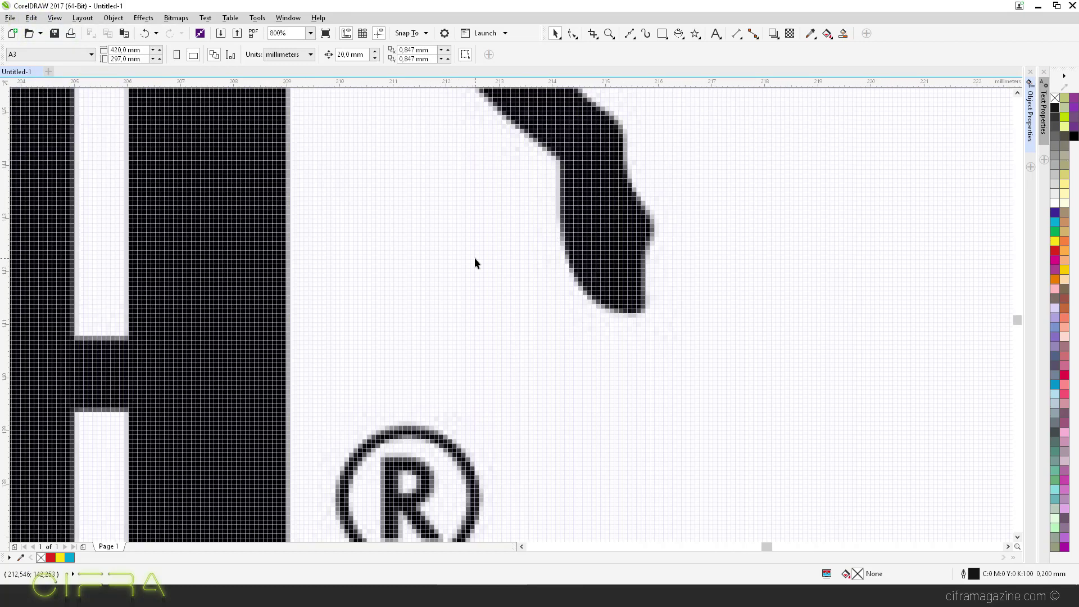
pyautogui.scroll(1, 475, 258)
pyautogui.scroll(-3, 566, 237)
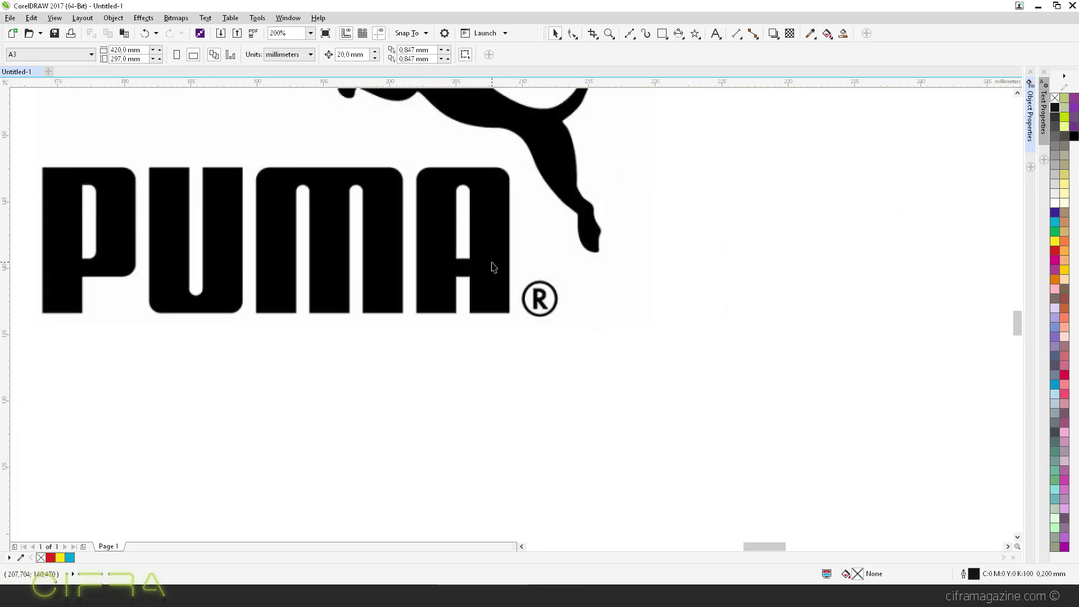
pyautogui.scroll(-3, 546, 292)
pyautogui.scroll(2, 546, 292)
pyautogui.click(55, 18)
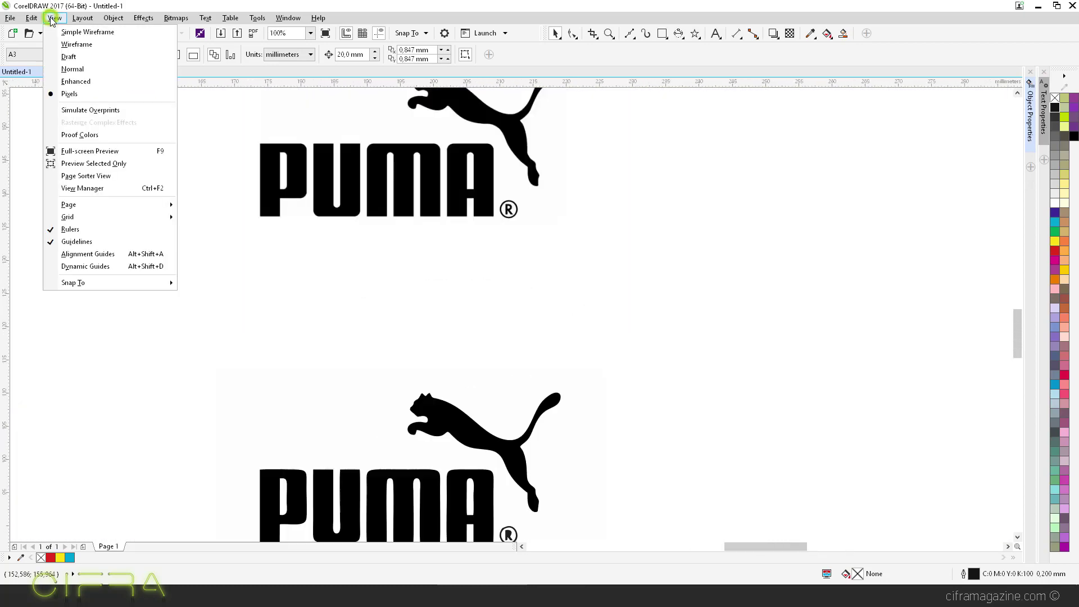
pyautogui.click(107, 82)
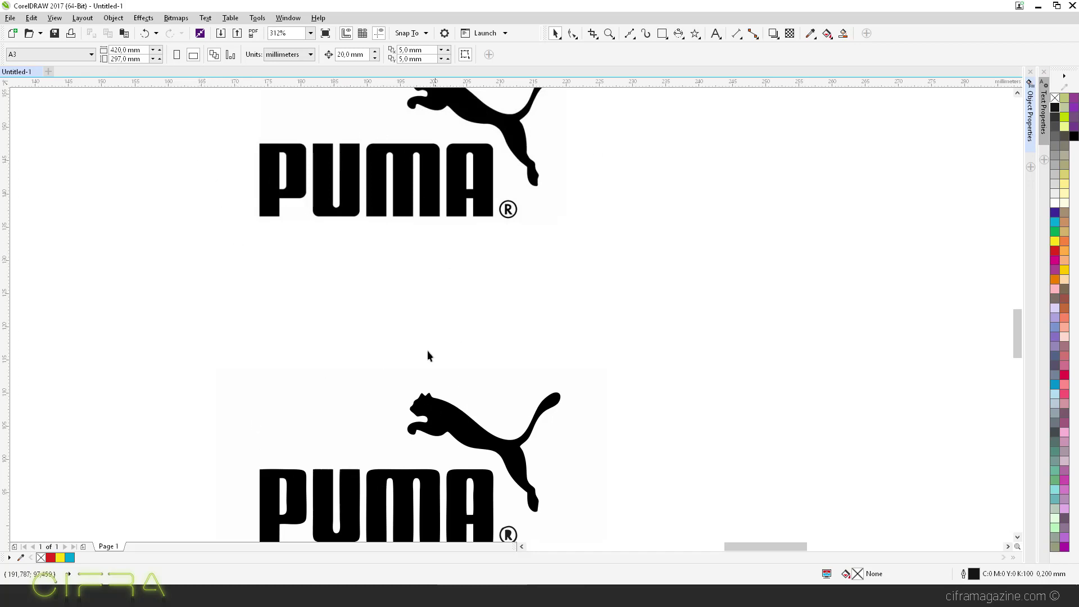
# - Compare both logos once more in Wireframe view, and restore Enhanced view
pyautogui.click(46, 18)
pyautogui.click(76, 42)
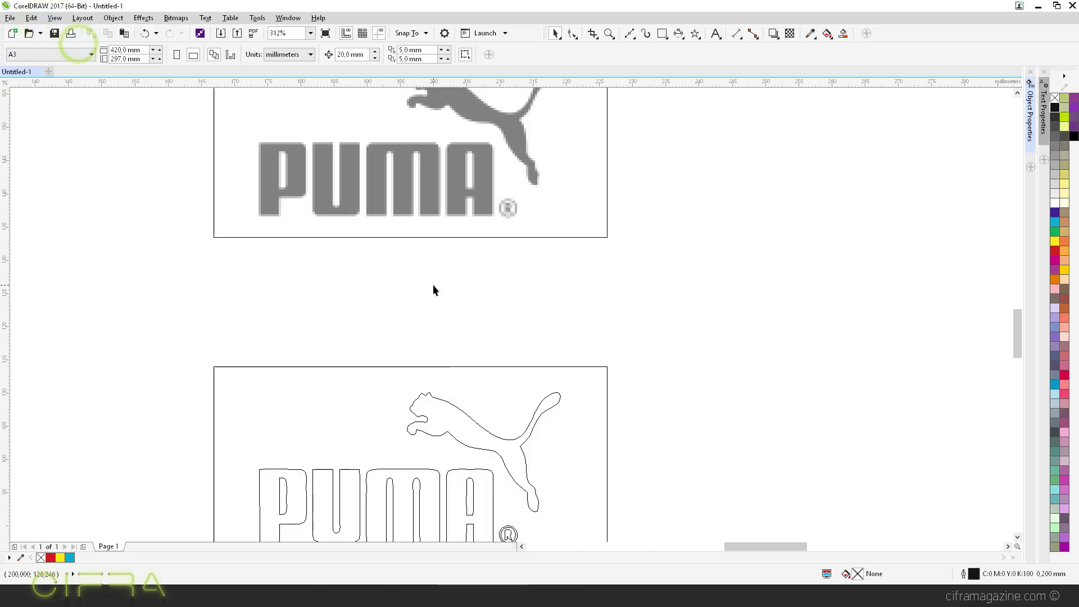
pyautogui.scroll(-5, 433, 290)
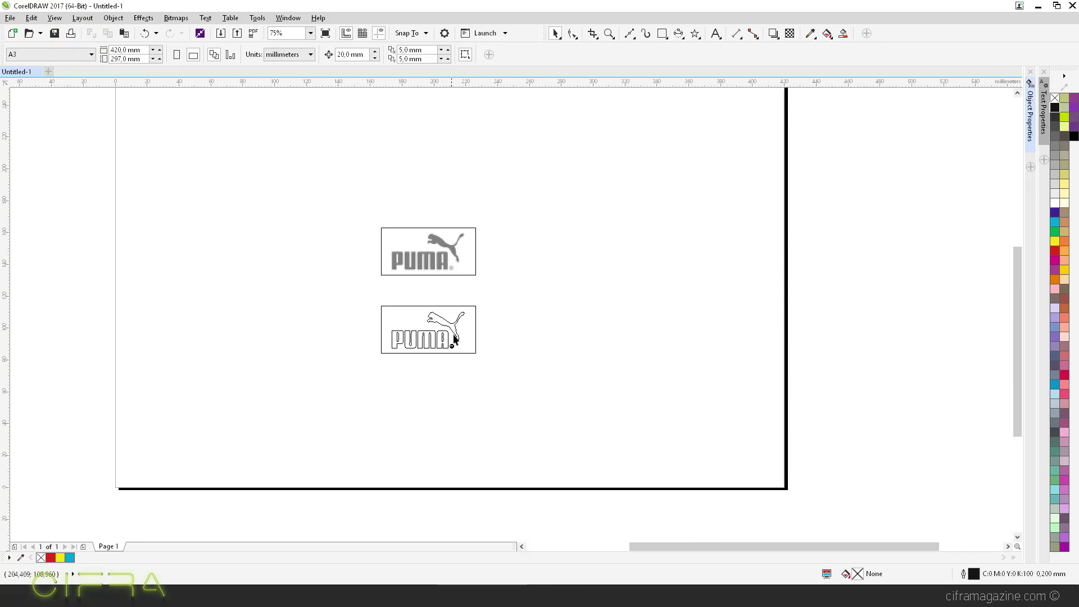
pyautogui.click(55, 18)
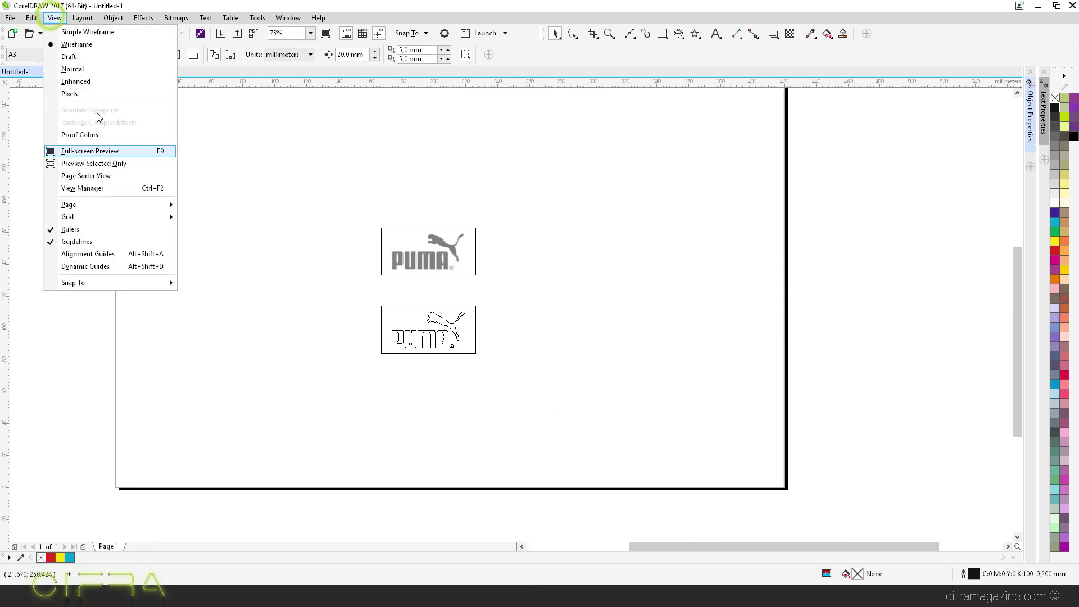
pyautogui.click(102, 79)
pyautogui.scroll(5, 383, 333)
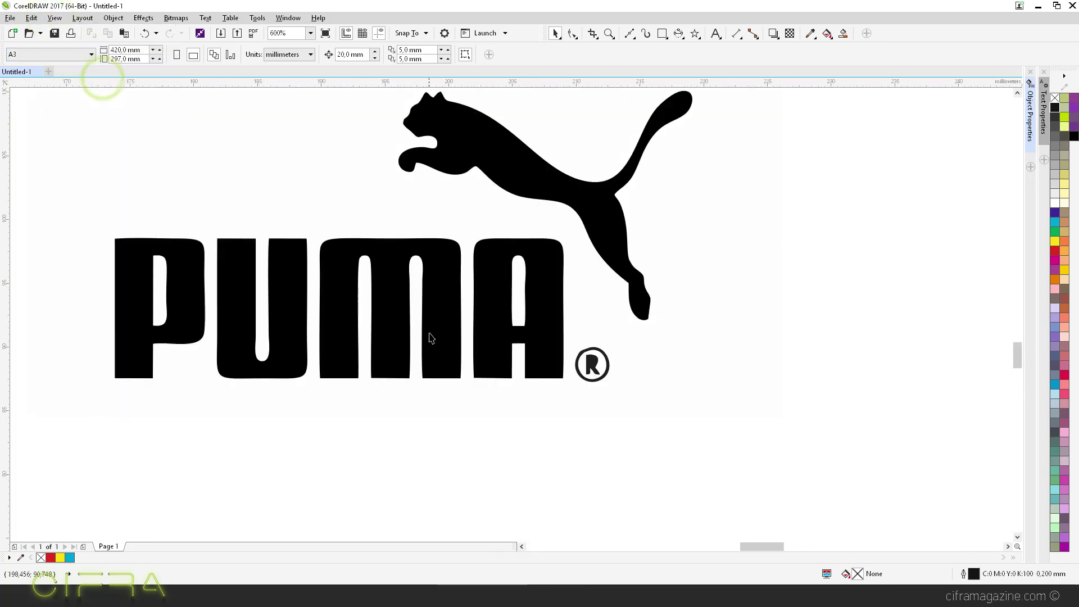
# - Move the traced logo group slightly down to about X 195 mm, Y 93 mm, and deselect it
pyautogui.click(312, 197)
pyautogui.scroll(-5, 388, 277)
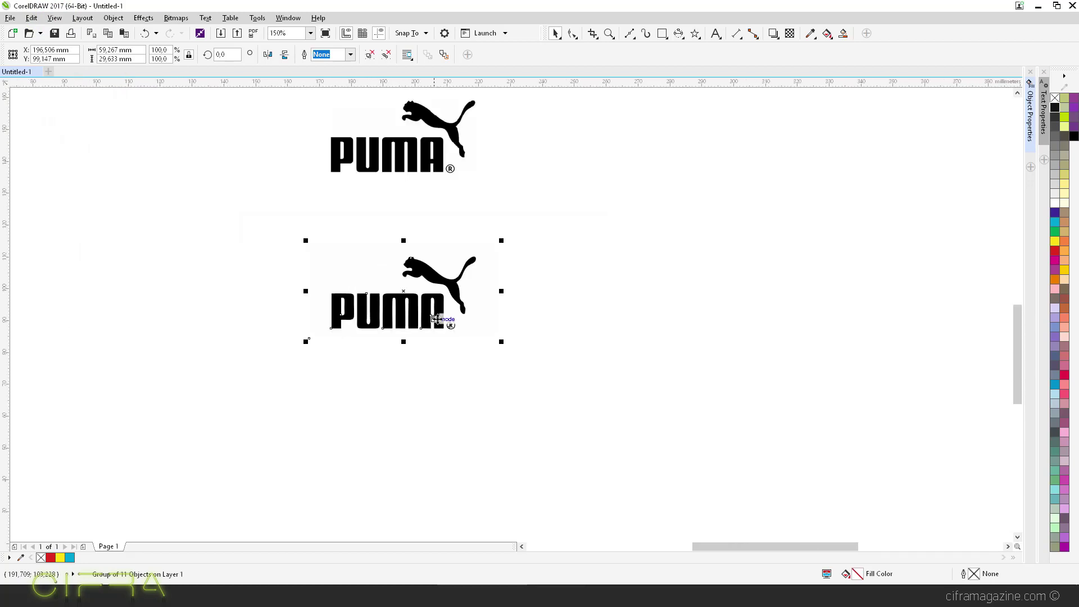
pyautogui.moveTo(548, 295); pyautogui.dragTo(597, 281)
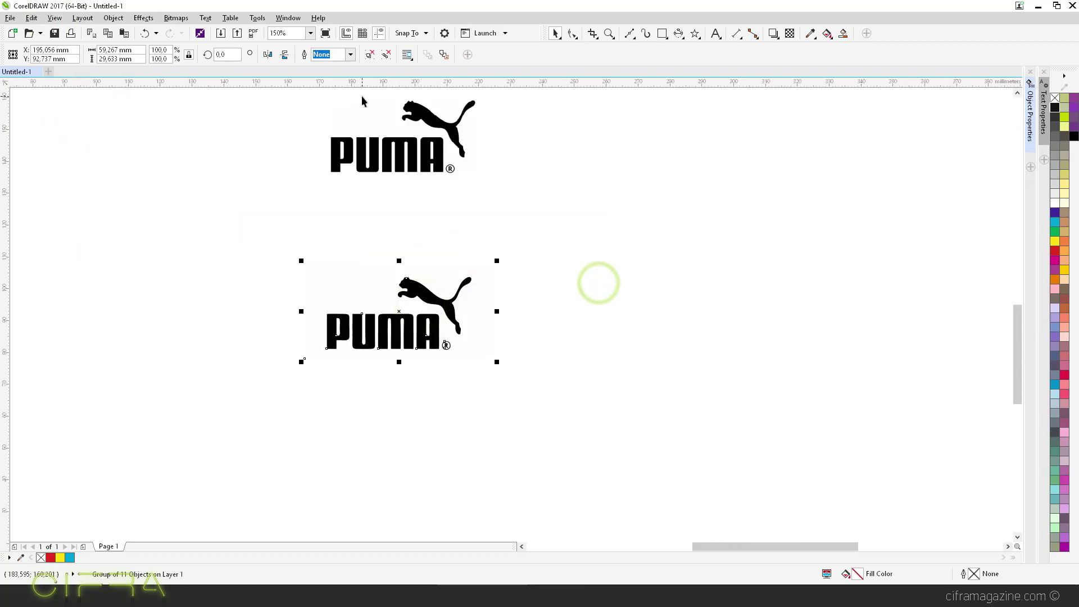
pyautogui.click(672, 198)
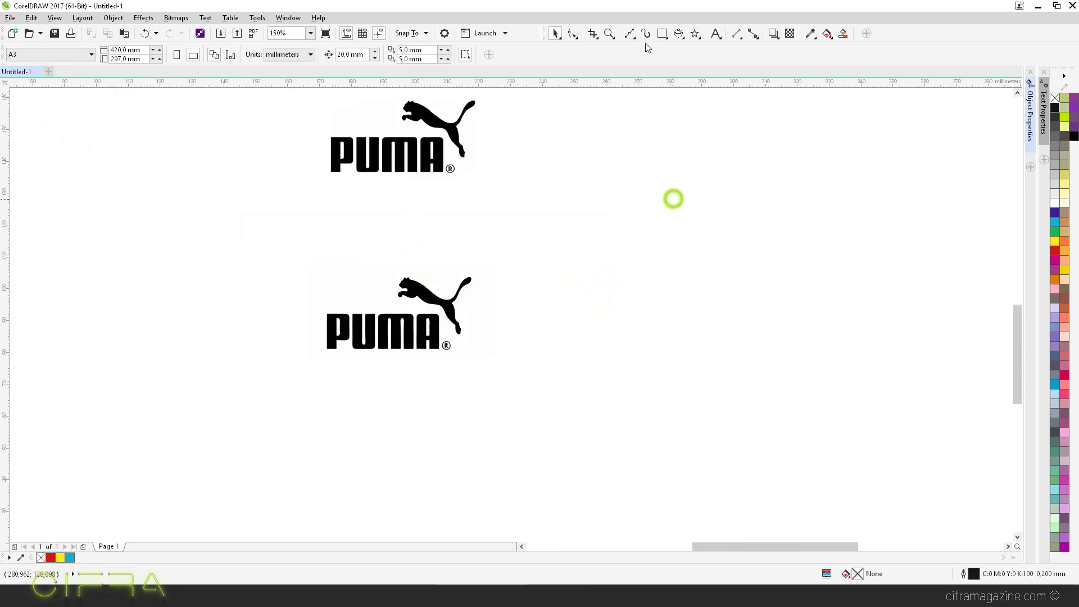
# - Draw three rectangles in the empty area beside the logos: one about 19 × 19 mm, one about 22 × 11 mm and one flatter
pyautogui.click(662, 33)
pyautogui.hscroll(5, 392, 262)
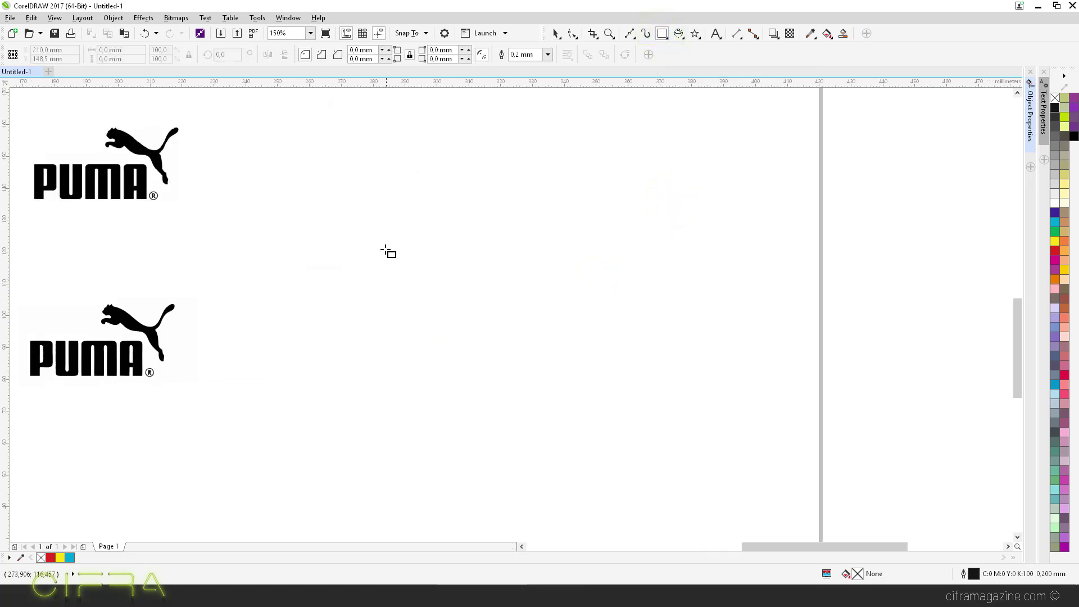
pyautogui.moveTo(356, 201); pyautogui.dragTo(417, 262)
pyautogui.moveTo(476, 174); pyautogui.dragTo(546, 210)
pyautogui.moveTo(532, 274); pyautogui.dragTo(605, 299)
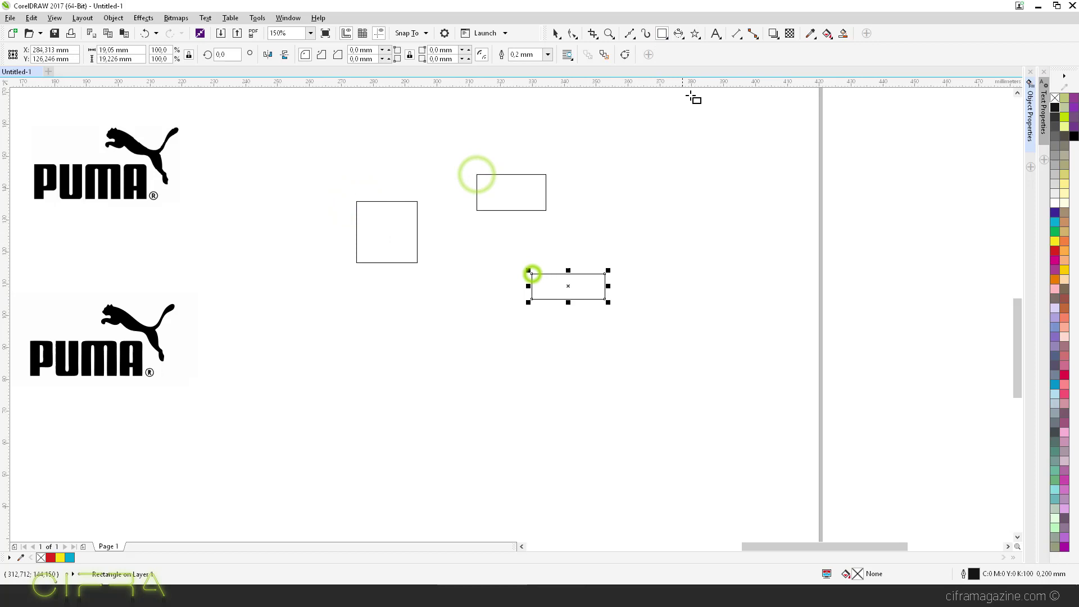
# - Draw a 3-Point Rectangle rotated about 27°, overlapping the lower edge of the nearly square rectangle
pyautogui.click(663, 35)
pyautogui.click(677, 65)
pyautogui.moveTo(392, 323); pyautogui.dragTo(454, 293)
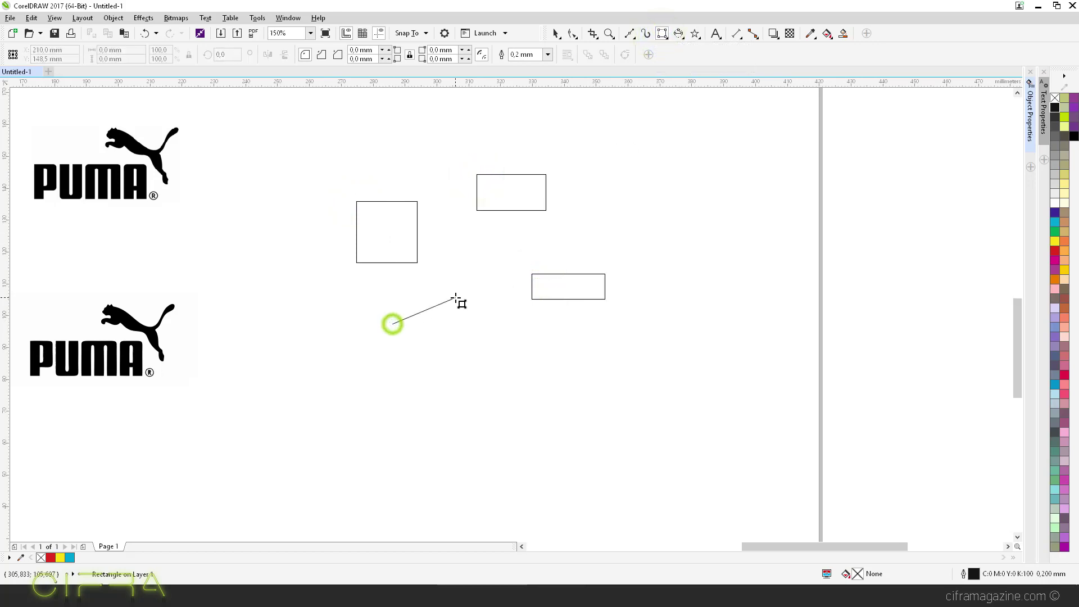
pyautogui.click(426, 236)
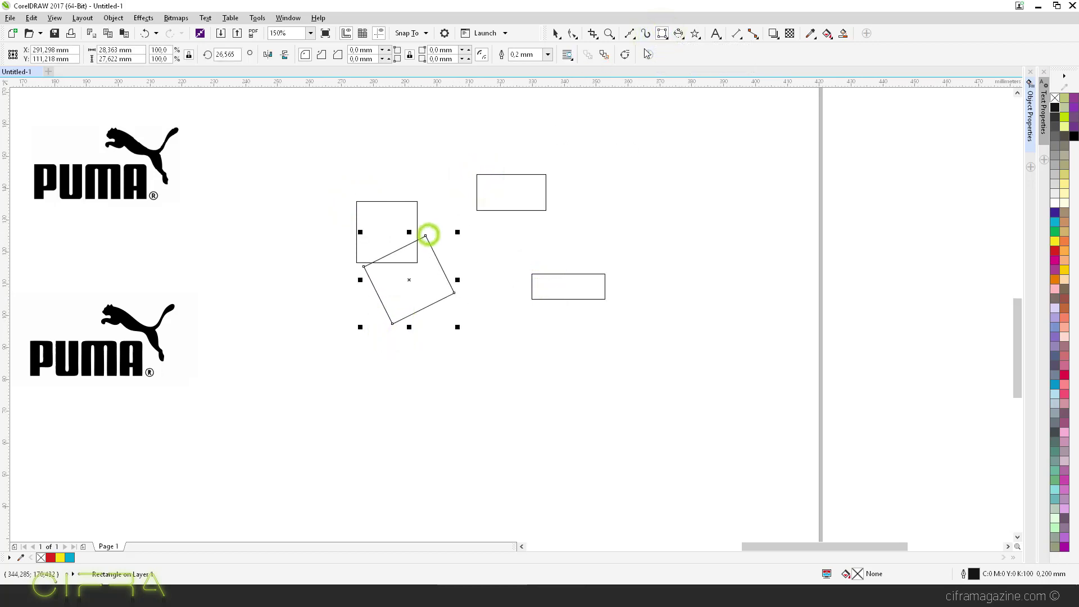
# - Draw a flat ellipse about 22 × 5 mm below the rectangles
pyautogui.click(678, 37)
pyautogui.click(698, 52)
pyautogui.moveTo(479, 388); pyautogui.dragTo(554, 411)
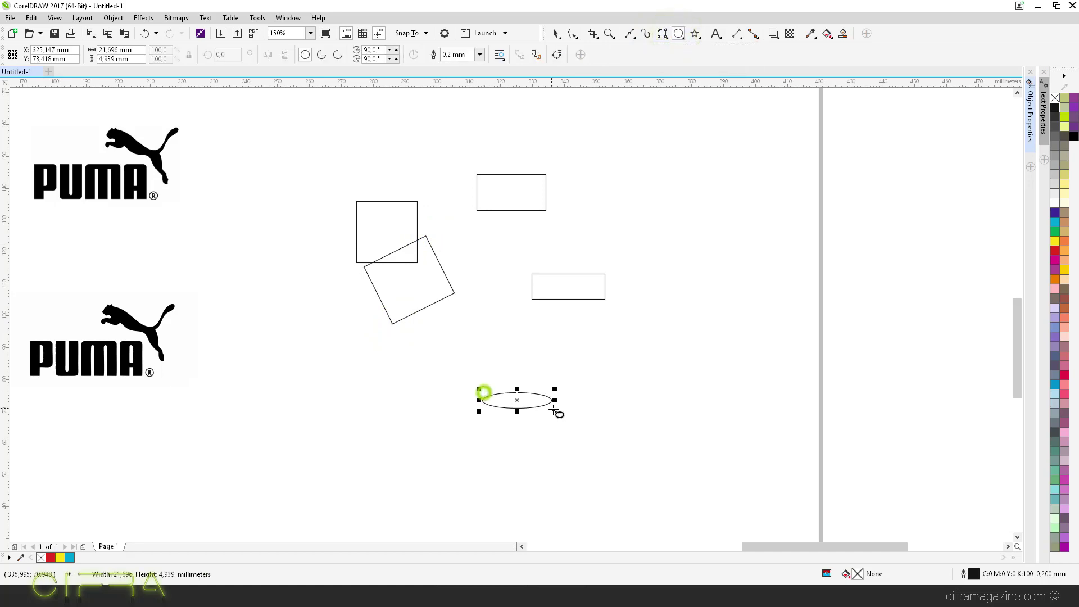
# - Draw a circle about 28 mm in diameter around the flat ellipse, and move the ellipse out to about X 284 mm, Y 89 mm
pyautogui.click(678, 37)
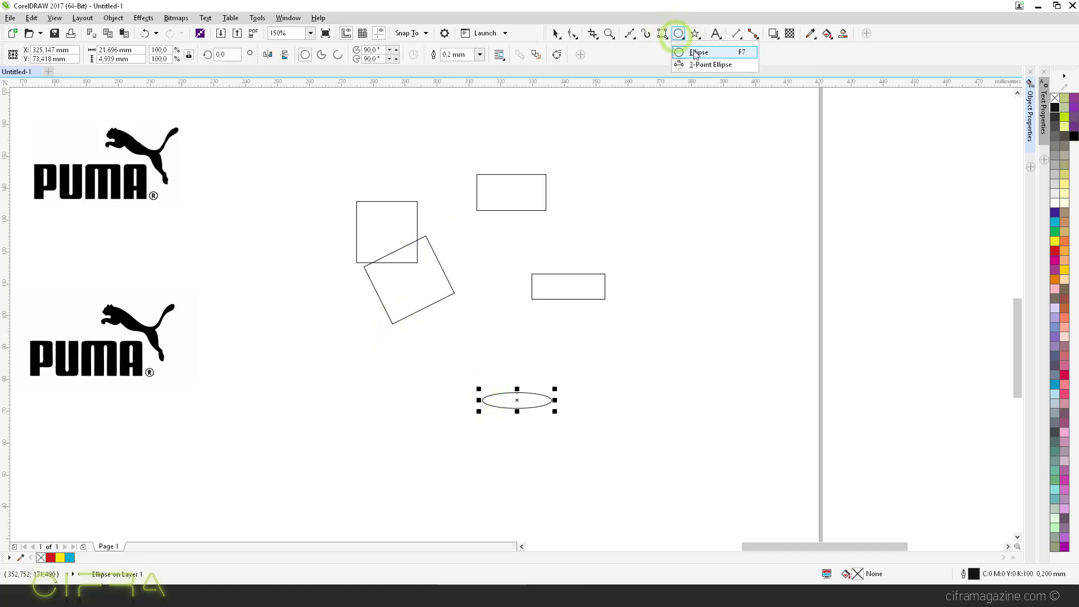
pyautogui.click(699, 52)
pyautogui.moveTo(477, 343); pyautogui.dragTo(566, 431)
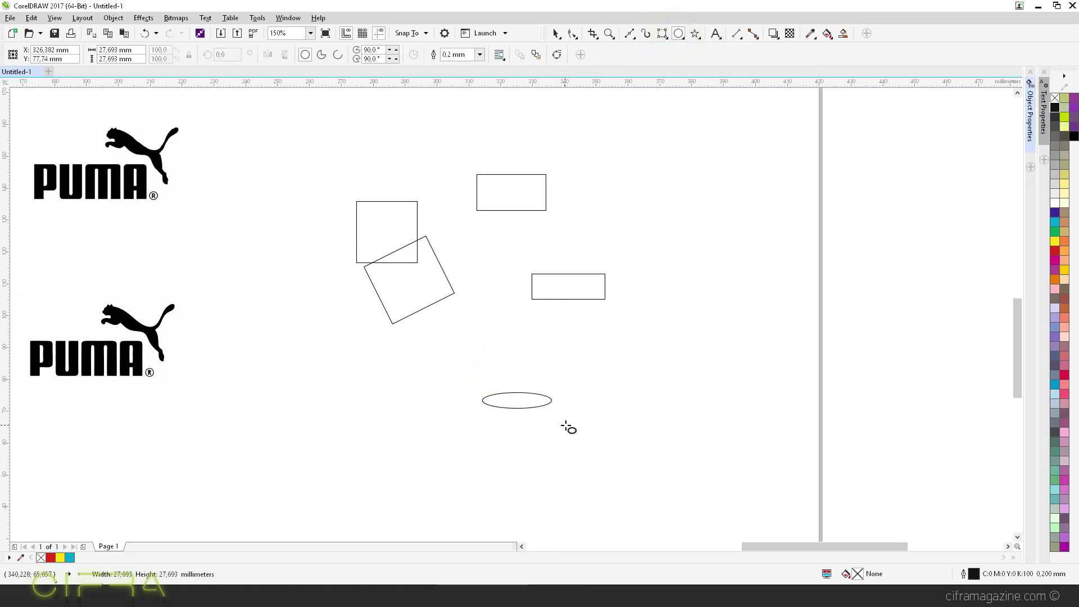
pyautogui.press('space')
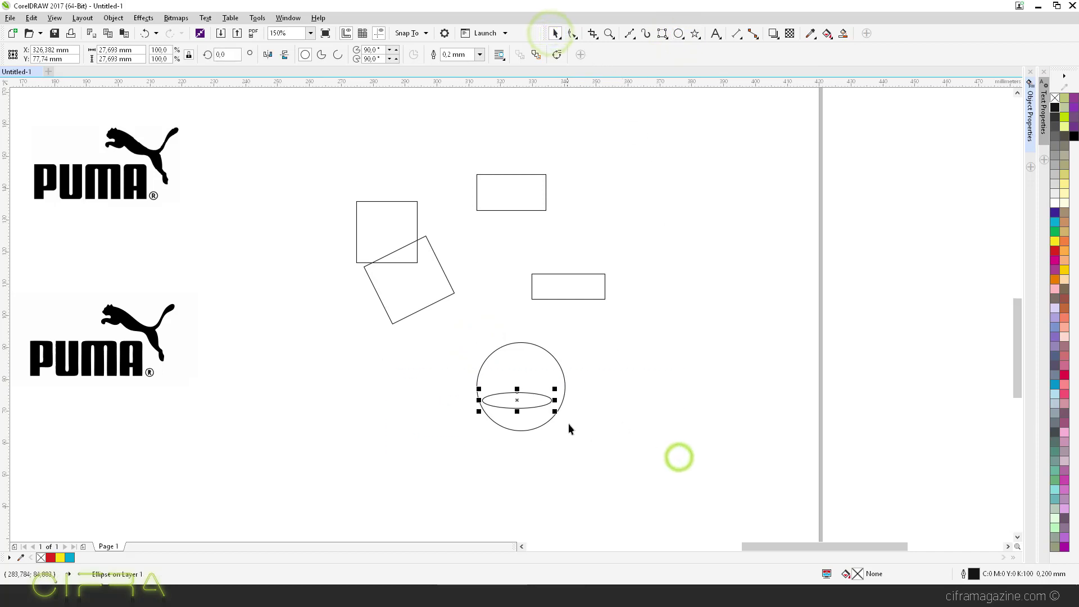
pyautogui.moveTo(517, 398); pyautogui.dragTo(388, 348)
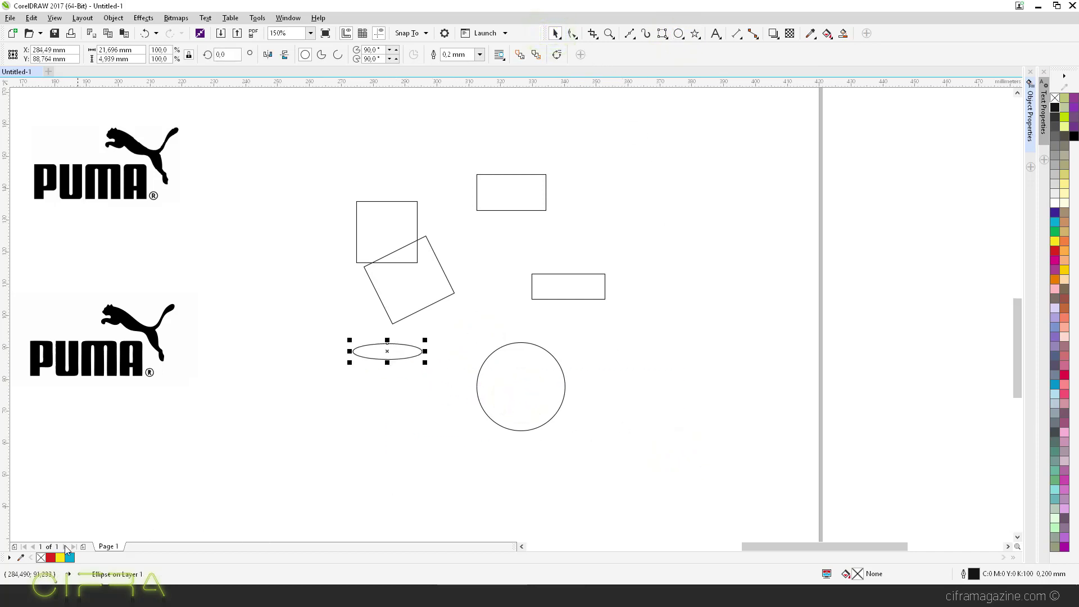
# - Fill the rotated rectangle with cyan, the 22 × 11 mm rectangle with yellow and the circle with red
pyautogui.click(399, 286)
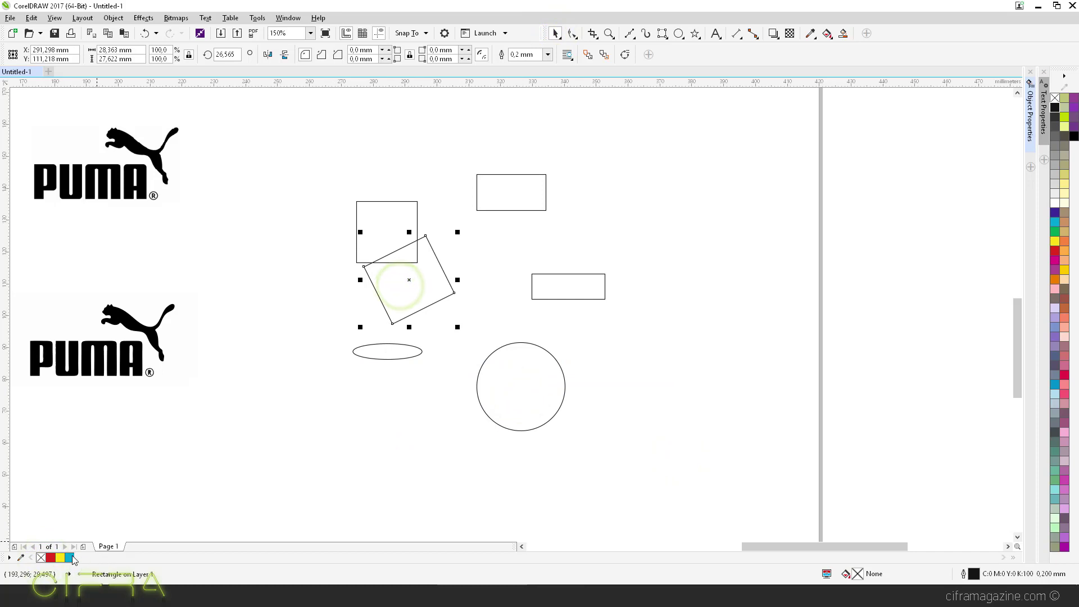
pyautogui.click(70, 558)
pyautogui.click(502, 201)
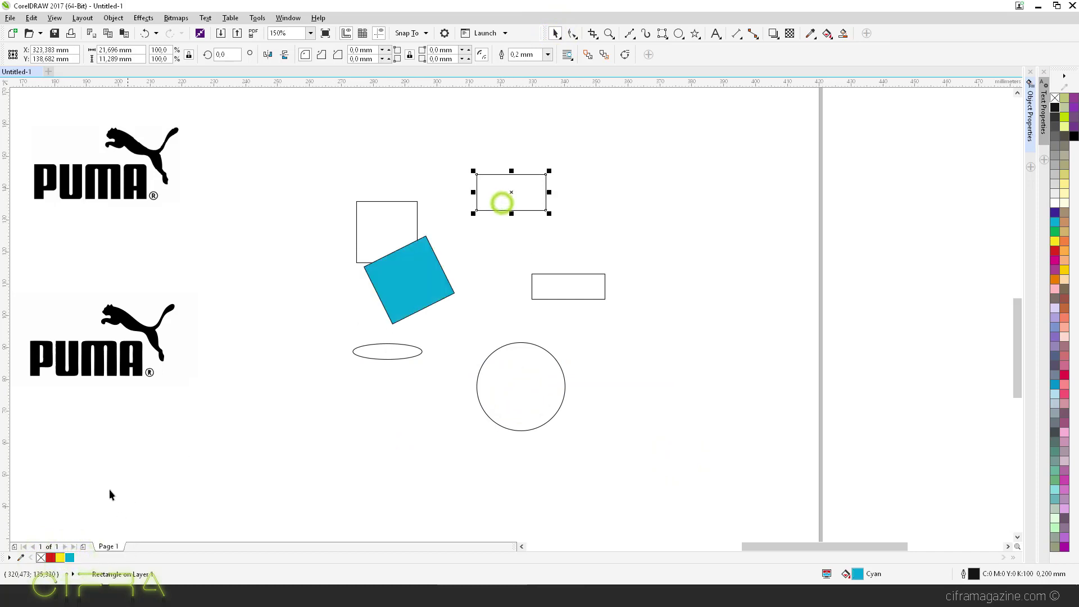
pyautogui.click(60, 557)
pyautogui.click(525, 378)
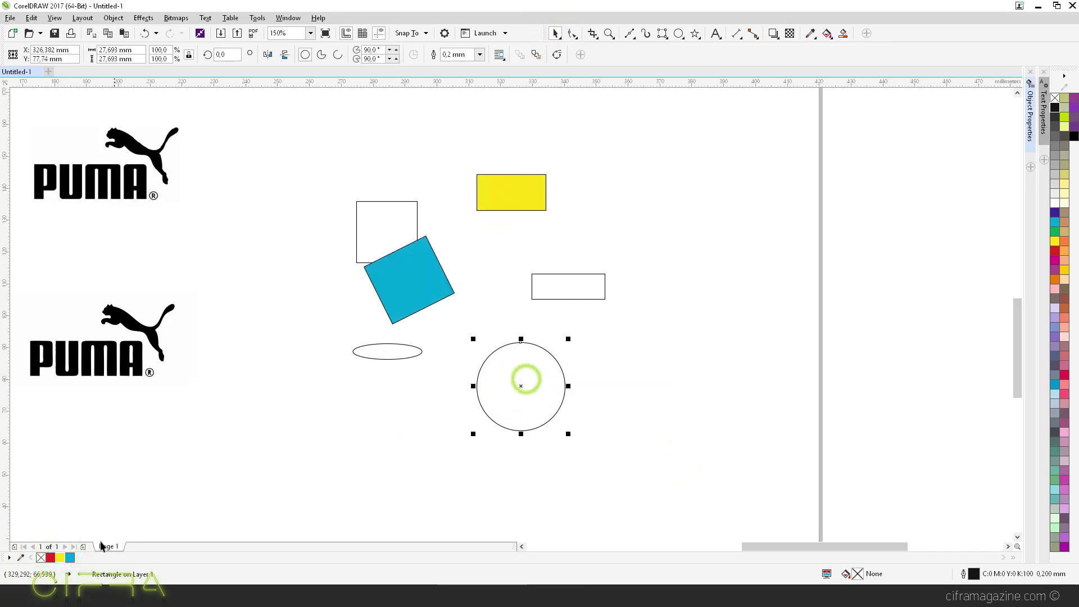
pyautogui.click(50, 557)
pyautogui.click(549, 477)
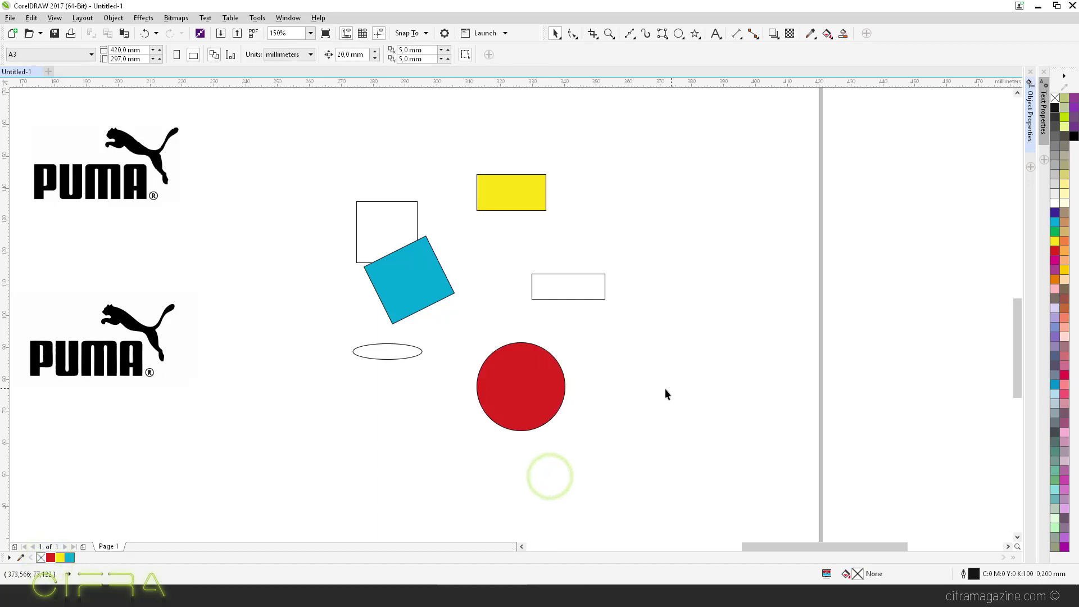
# - Move the cyan rotated rectangle slightly down, and bring the yellow rectangle down to sit just above the flat rectangle
pyautogui.scroll(-2, 439, 267)
pyautogui.moveTo(424, 273)
pyautogui.mouseDown()
pyautogui.moveTo(653, 223)
pyautogui.moveTo(428, 286)
pyautogui.mouseUp()
pyautogui.moveTo(480, 229); pyautogui.dragTo(475, 252)
pyautogui.click(717, 298)
pyautogui.click(561, 327)
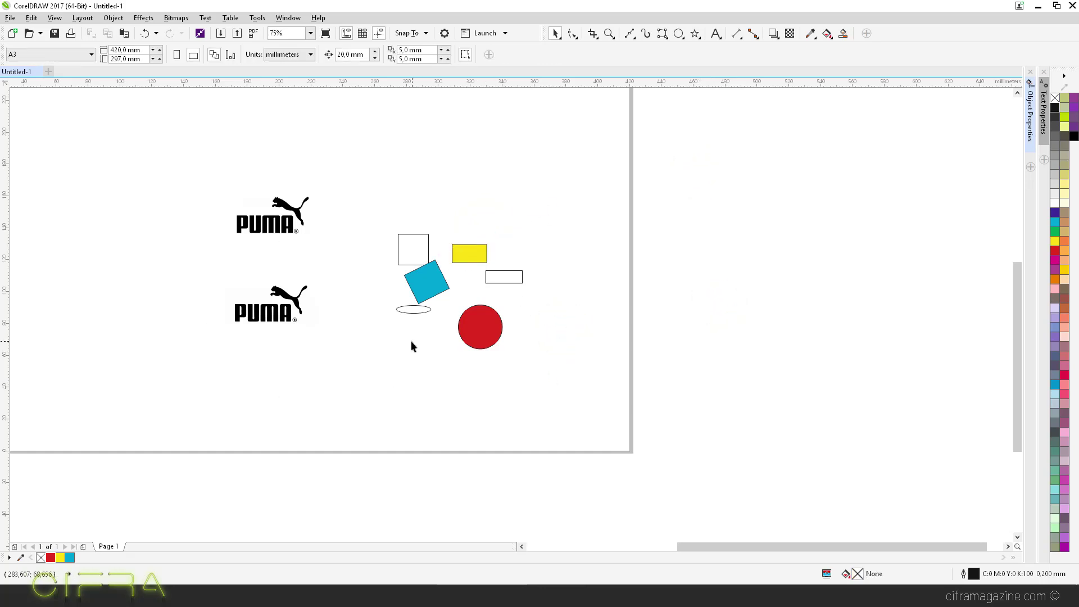
# - Select all six rectangles and ellipses together and move them to about X 326 mm, Y 120 mm
pyautogui.click(414, 241)
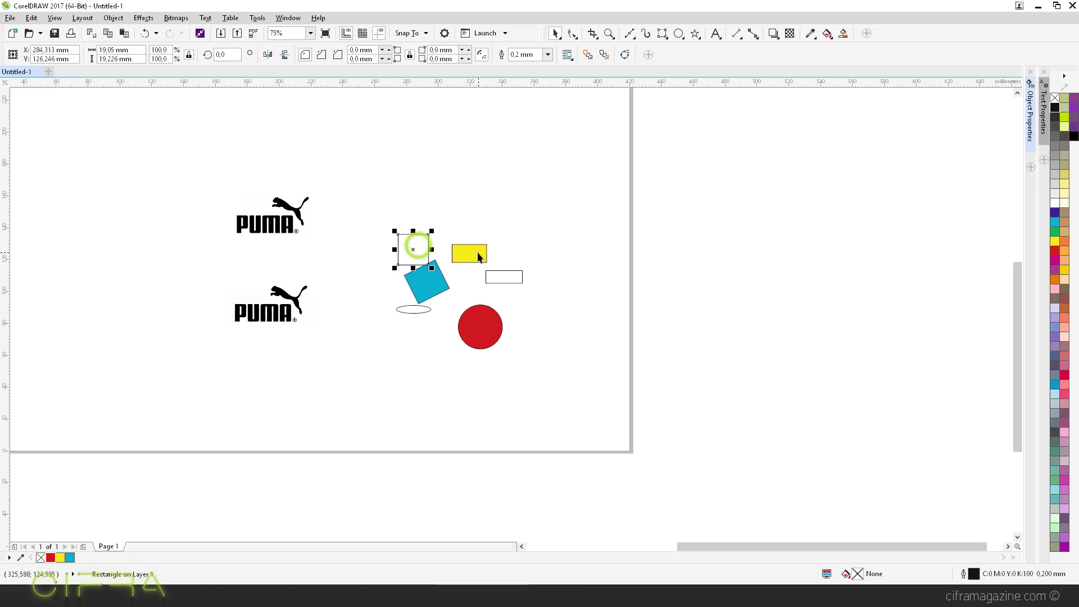
pyautogui.keyDown('shift'); pyautogui.click(476, 252); pyautogui.keyUp('shift')
pyautogui.keyDown('shift'); pyautogui.click(506, 274); pyautogui.keyUp('shift')
pyautogui.keyDown('shift'); pyautogui.click(485, 321); pyautogui.keyUp('shift')
pyautogui.keyDown('shift'); pyautogui.click(425, 281); pyautogui.keyUp('shift')
pyautogui.keyDown('shift'); pyautogui.click(413, 309); pyautogui.keyUp('shift')
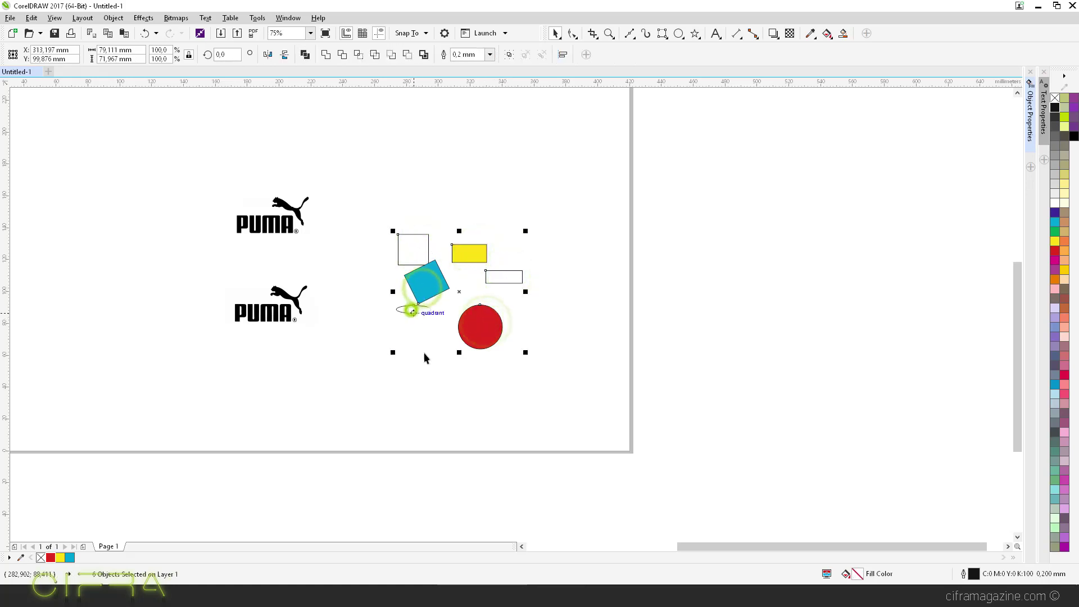
pyautogui.moveTo(485, 328); pyautogui.dragTo(497, 300)
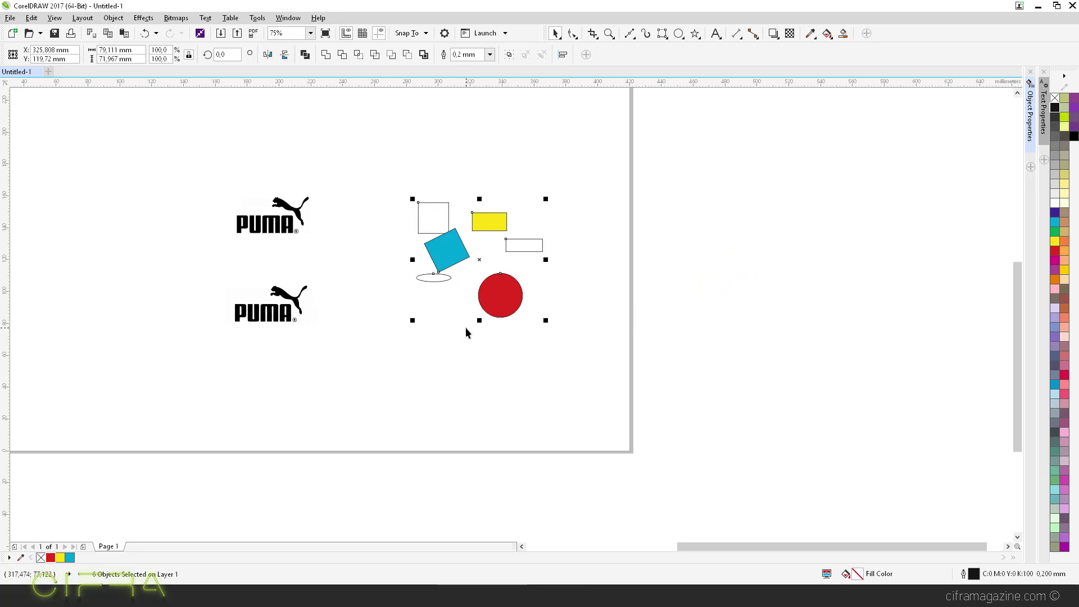
# - Try grouping the six selected shapes, undo it, and look at where else the Group Objects command is offered
pyautogui.hotkey('ctrl', 'g')
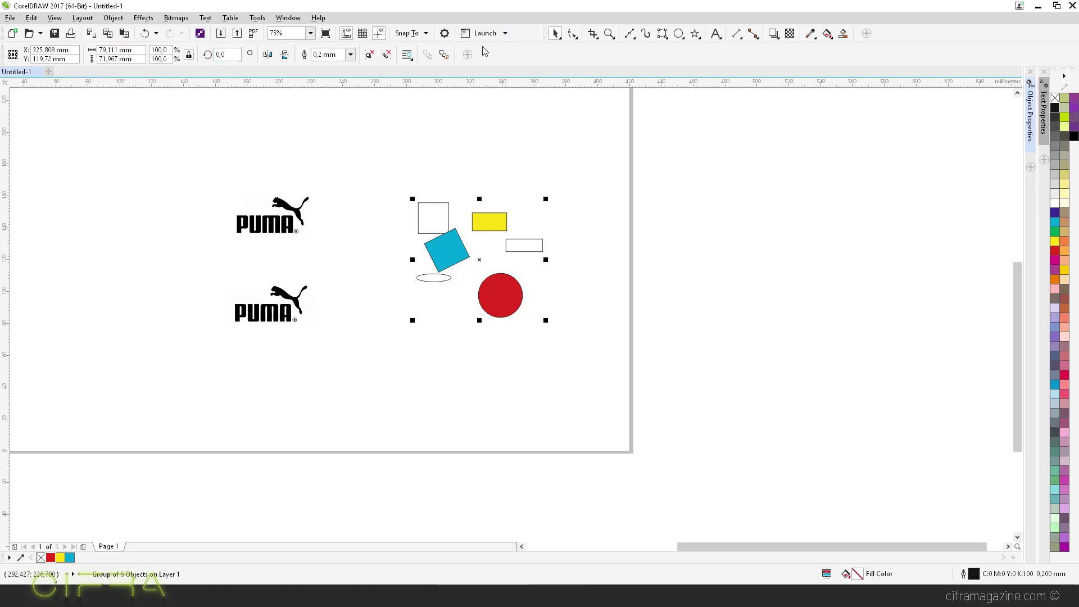
pyautogui.hotkey('ctrl', 'z')
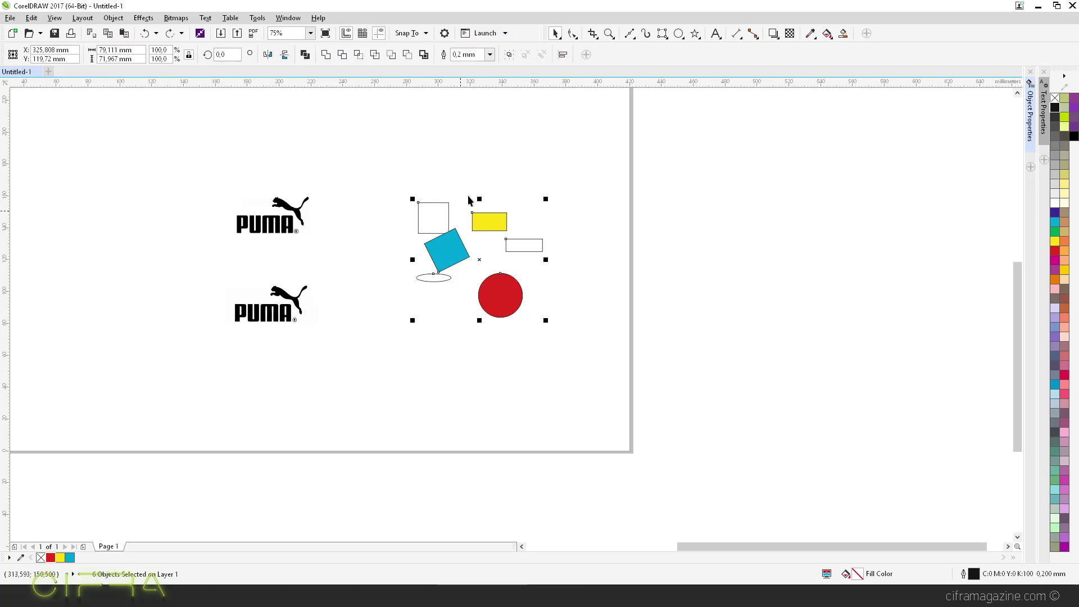
pyautogui.rightClick(497, 298)
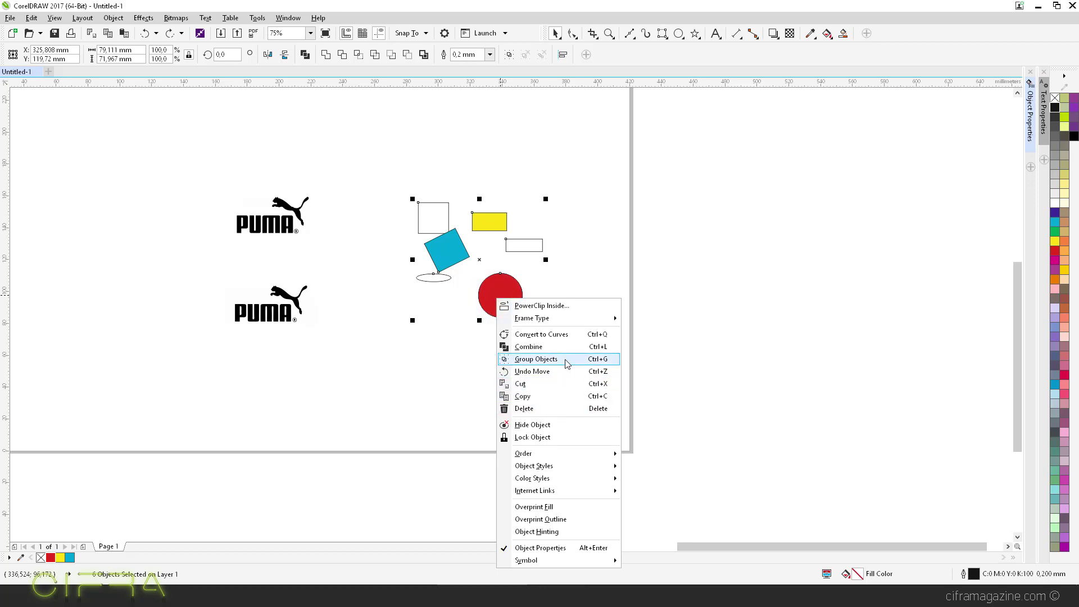
pyautogui.click(613, 359)
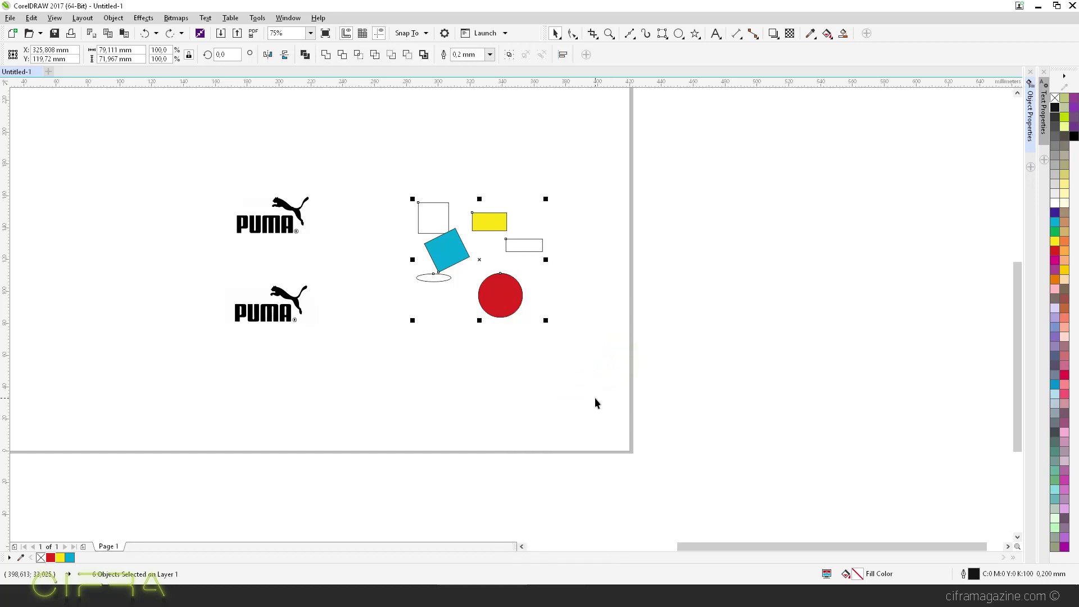
pyautogui.click(112, 19)
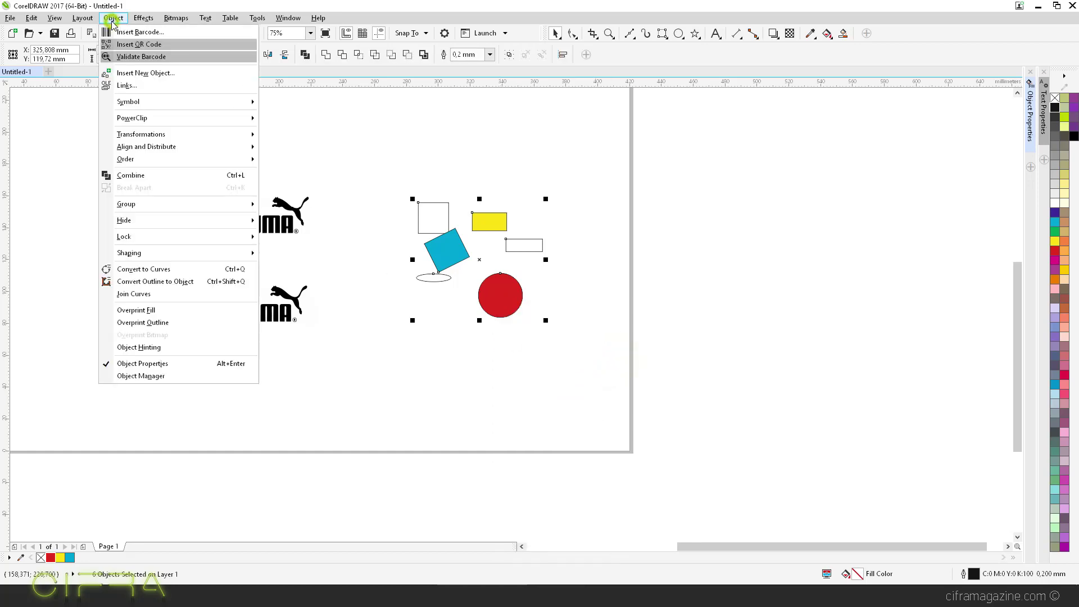
pyautogui.click(169, 205)
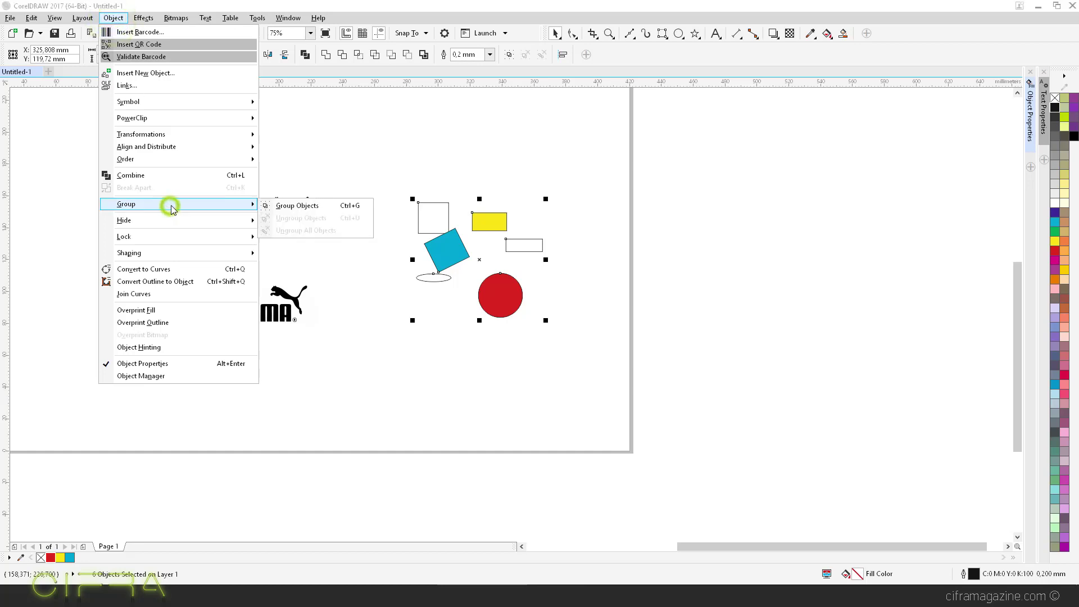
pyautogui.click(337, 208)
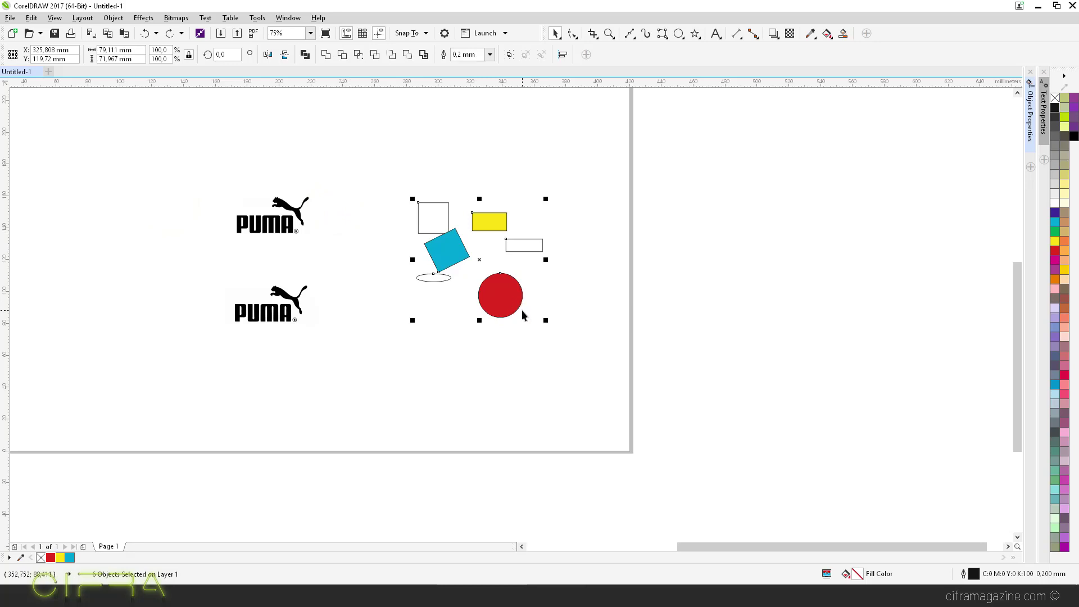
# - Group the six selected shapes and move the group to about X 329 mm, Y 127 mm
pyautogui.hotkey('ctrl', 'g')
pyautogui.click(486, 352)
pyautogui.moveTo(511, 292); pyautogui.dragTo(660, 281)
pyautogui.press('Escape')
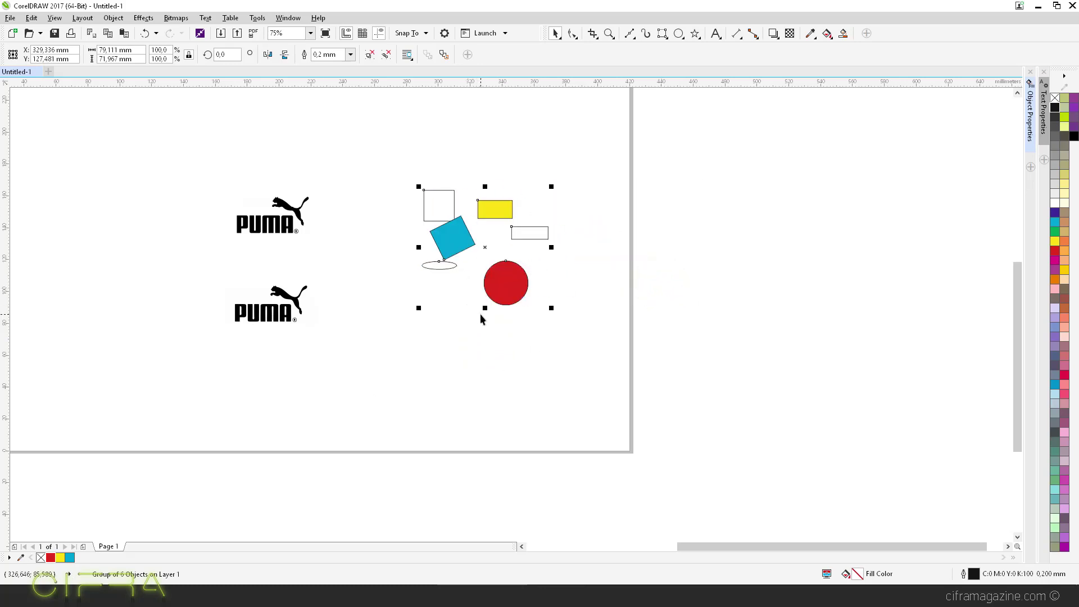
# - Look at the ungrouping commands available for the six-shape group, and move the group to about X 321 mm, Y 122 mm
pyautogui.rightClick(511, 288)
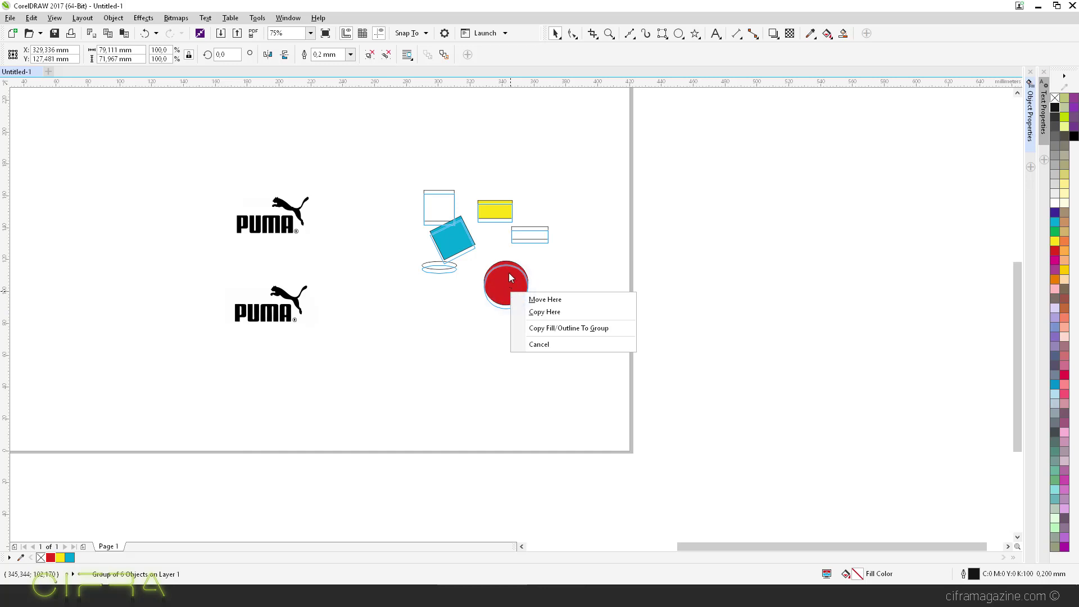
pyautogui.press('Escape')
pyautogui.rightClick(507, 278)
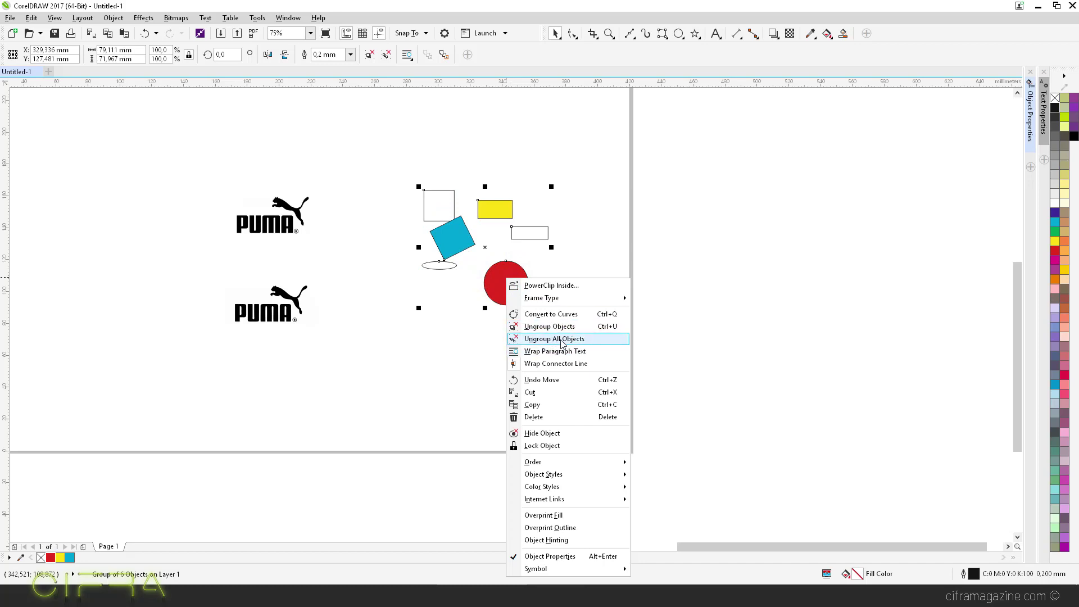
pyautogui.click(602, 190)
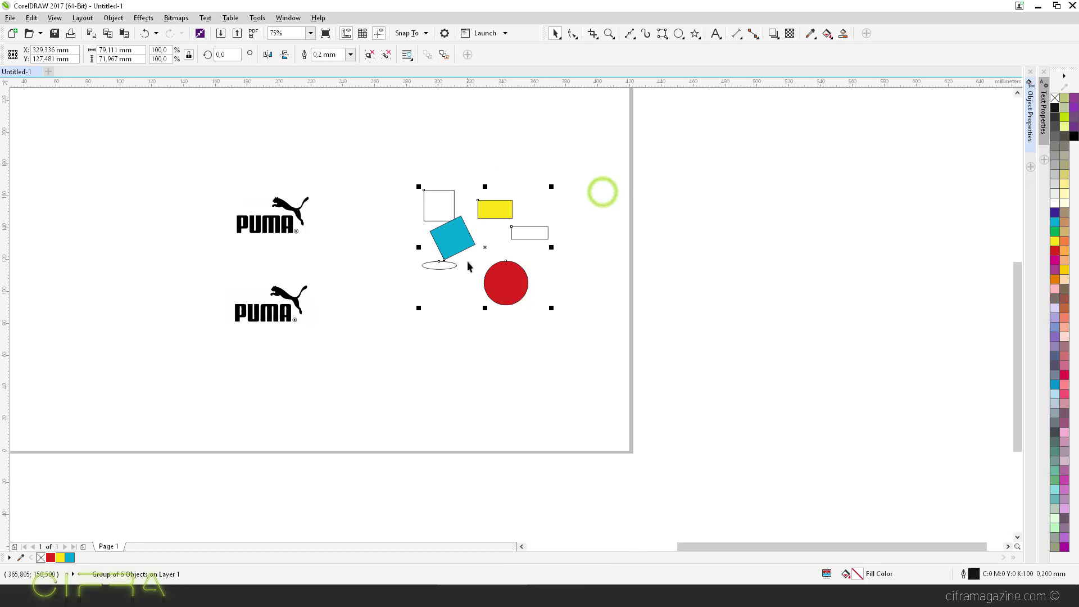
pyautogui.click(607, 336)
pyautogui.moveTo(529, 298); pyautogui.dragTo(493, 292)
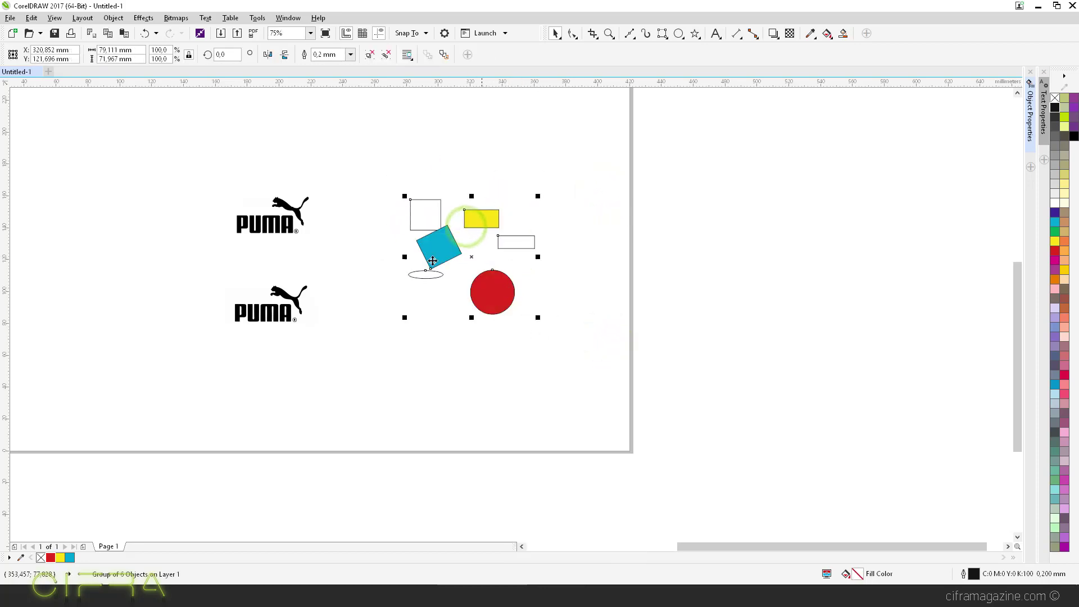
# - Draw two overlapping rectangles outside the page, together spanning about 82 × 73 mm, and group them
pyautogui.click(662, 33)
pyautogui.moveTo(688, 200); pyautogui.dragTo(741, 276)
pyautogui.moveTo(723, 262); pyautogui.dragTo(821, 318)
pyautogui.click(553, 33)
pyautogui.moveTo(585, 137); pyautogui.dragTo(918, 378)
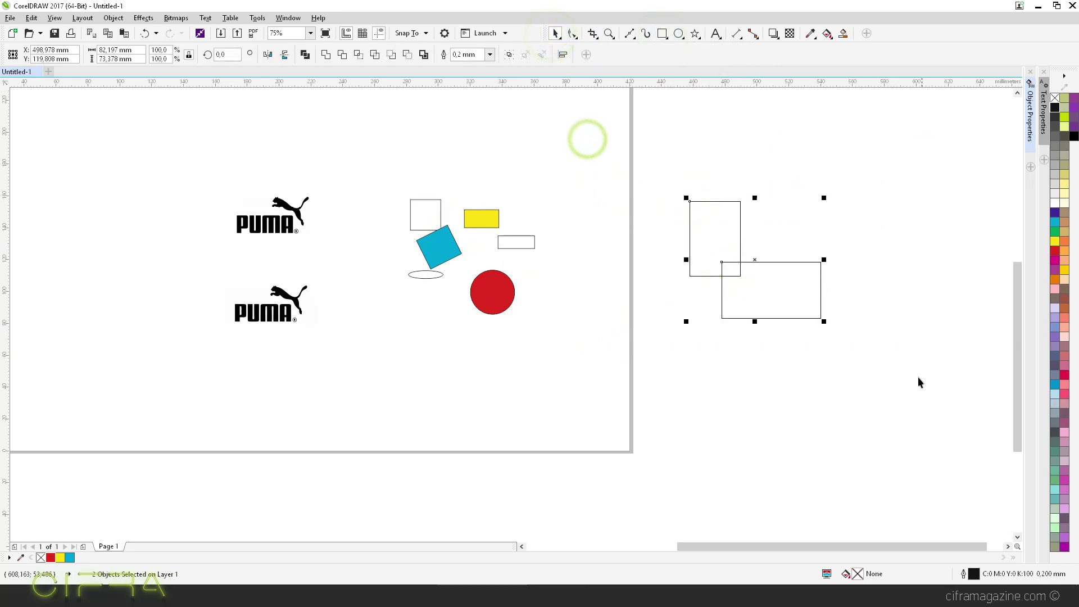
pyautogui.click(773, 448)
# - Move the six-shape group up and group it with the pair of rectangles into one nested group
pyautogui.moveTo(497, 298); pyautogui.dragTo(544, 252)
pyautogui.moveTo(785, 304); pyautogui.dragTo(382, 115)
pyautogui.press('Escape')
pyautogui.click(734, 378)
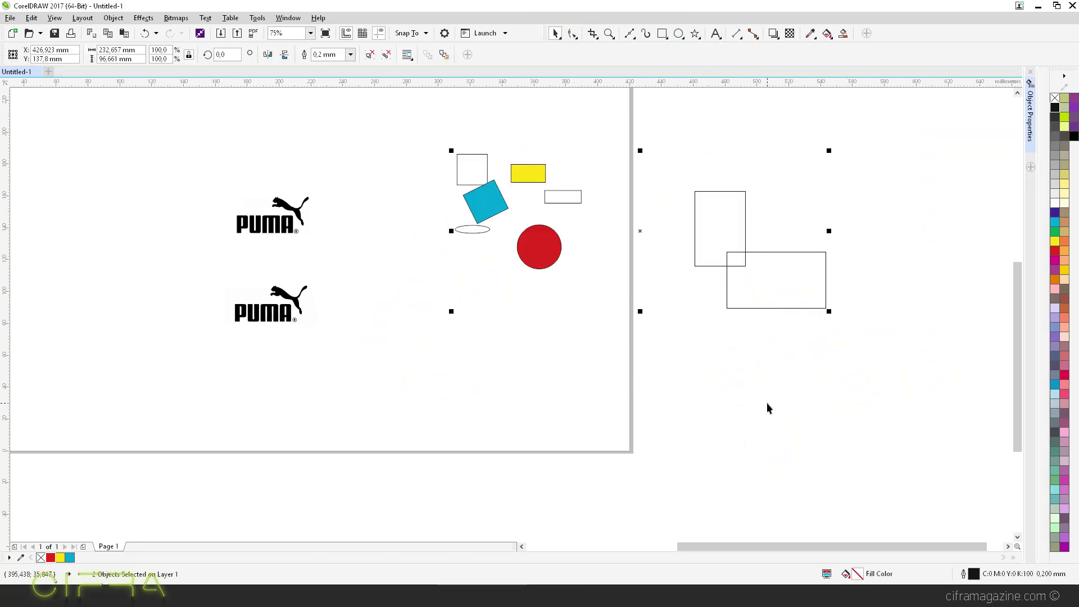
# - Move the nested group as one object to about X 416 mm, Y 110 mm
pyautogui.click(771, 371)
pyautogui.click(788, 284)
pyautogui.moveTo(770, 279); pyautogui.dragTo(768, 328)
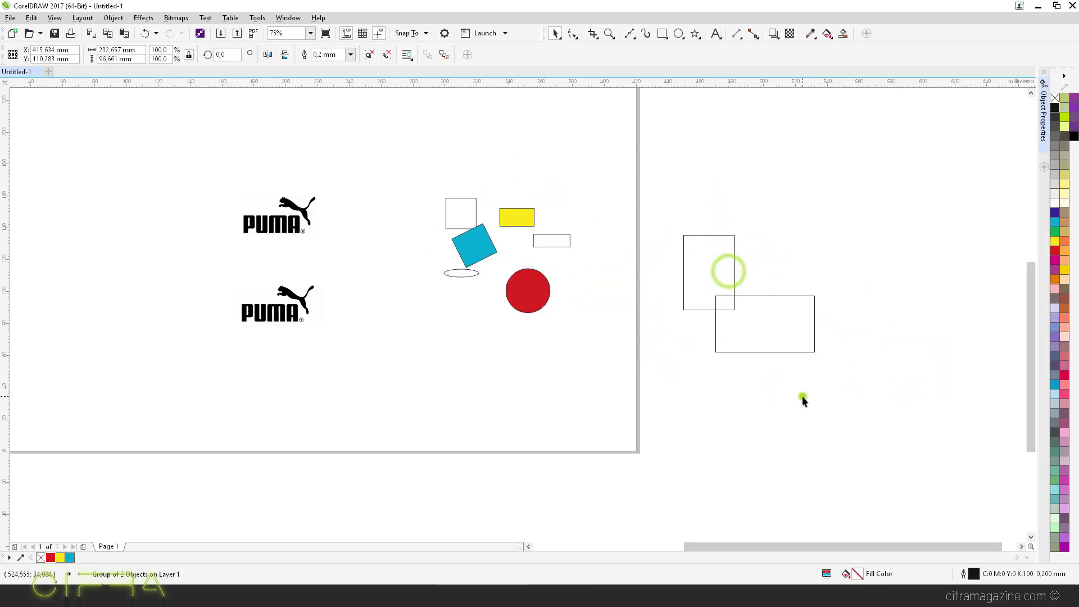
pyautogui.click(801, 396)
pyautogui.click(779, 329)
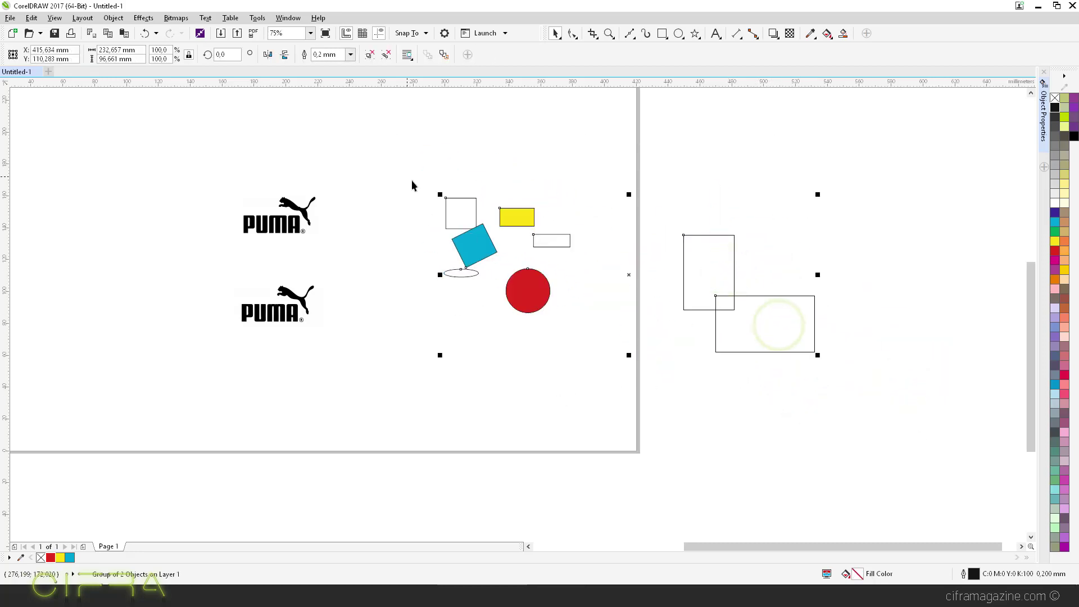
# - Ungroup only the top level with Ungroup Objects and move the rectangle pair away separately from the six-shape group
pyautogui.rightClick(711, 257)
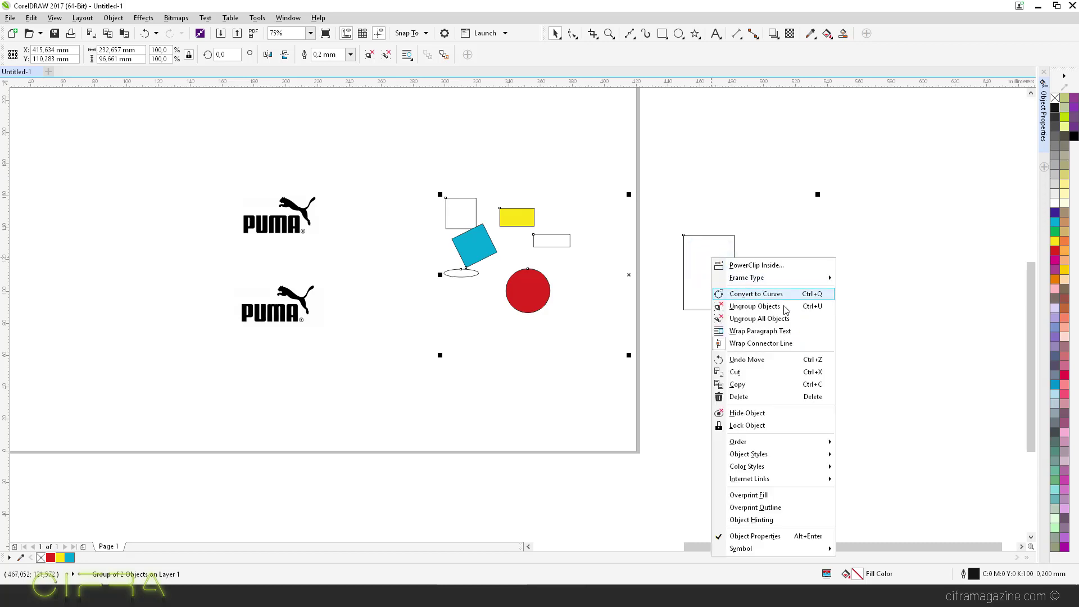
pyautogui.click(787, 304)
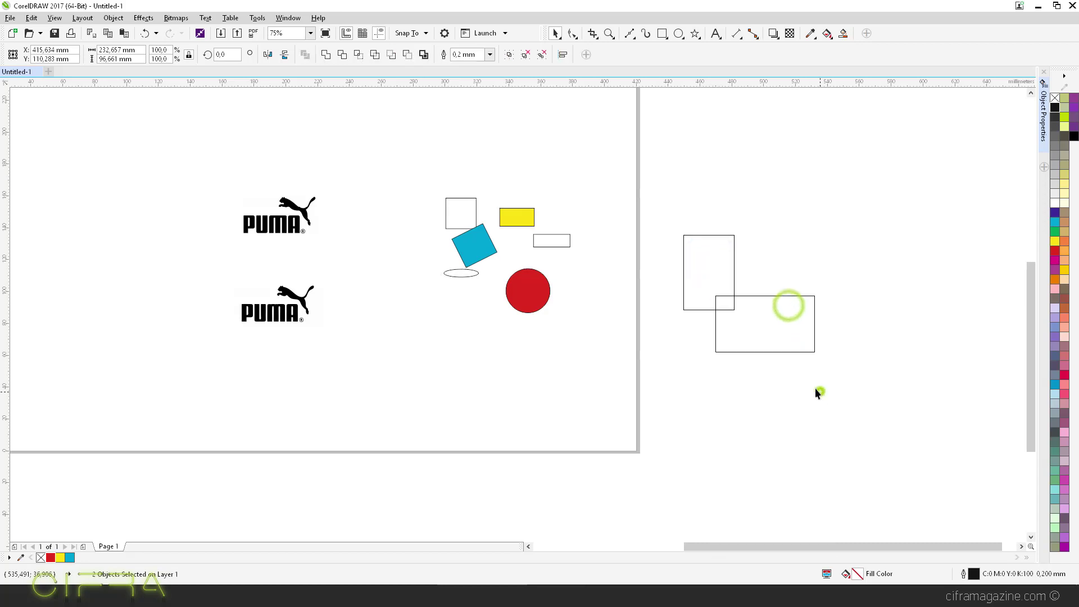
pyautogui.moveTo(768, 332); pyautogui.dragTo(852, 242)
pyautogui.click(538, 291)
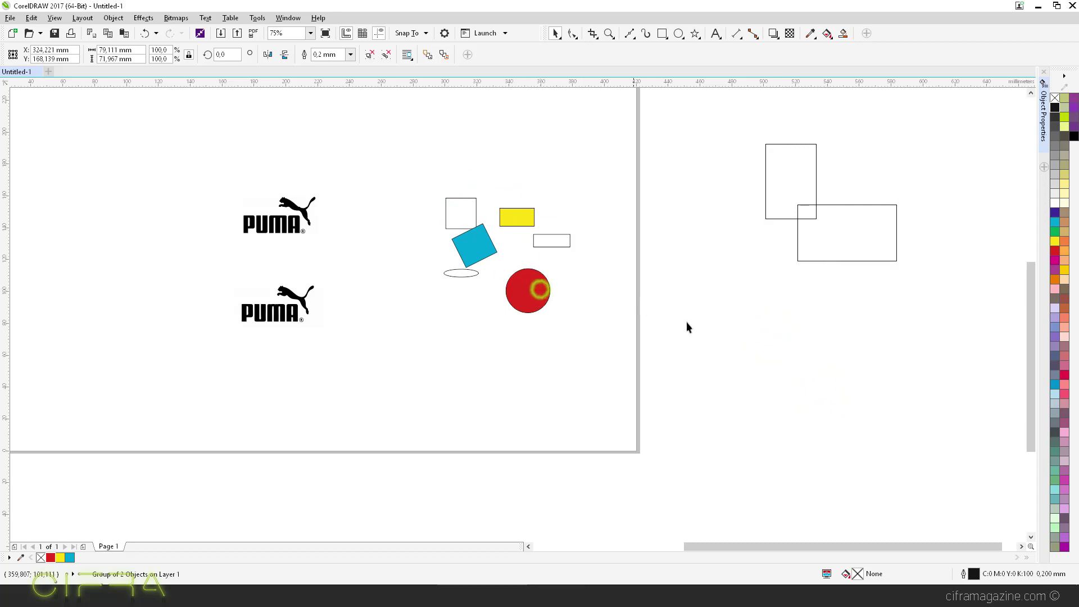
# - Undo the separate group moves and the one-level ungrouping
pyautogui.hotkey('ctrl', 'z')
pyautogui.hotkey('ctrl', 'z')
pyautogui.hotkey('ctrl', 'z')
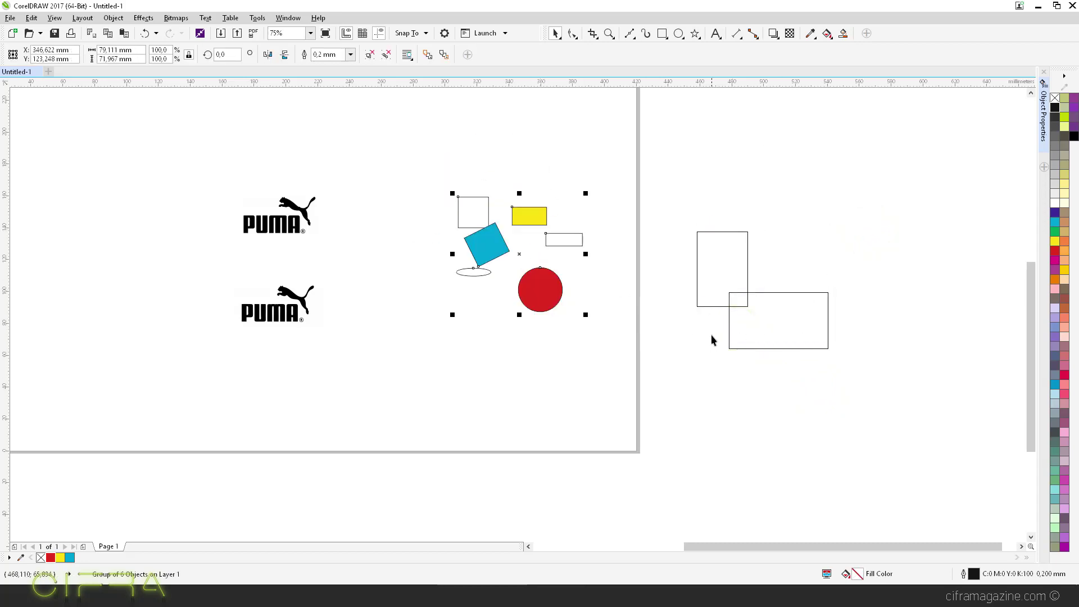
pyautogui.hotkey('ctrl', 'z')
pyautogui.hotkey('ctrl', 'z')
pyautogui.hotkey('ctrl', 'z')
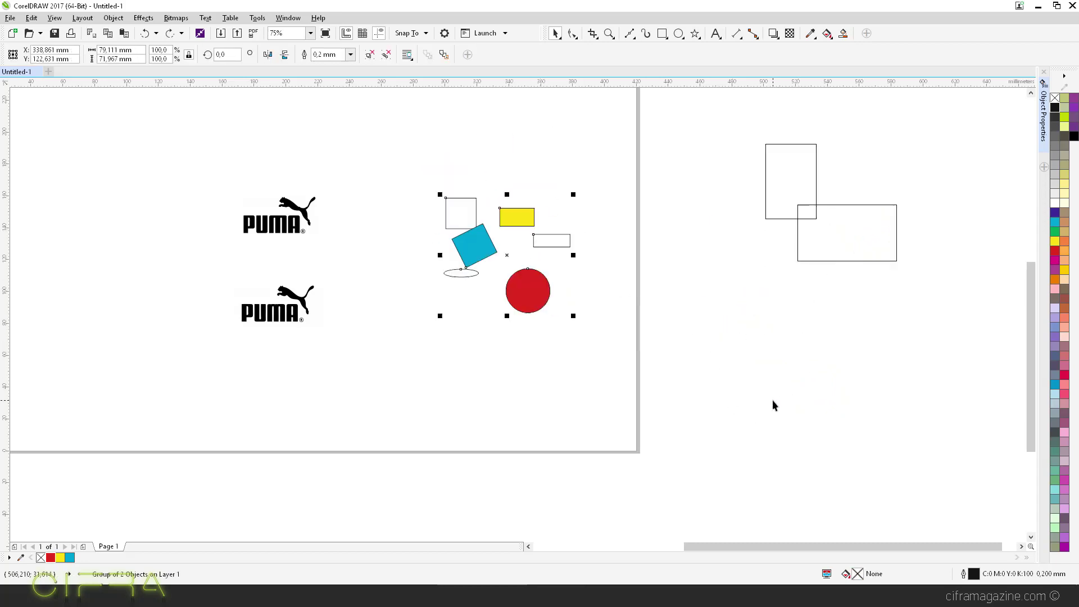
pyautogui.hotkey('ctrl', 'z')
pyautogui.hotkey('ctrl', 'z')
pyautogui.hotkey('ctrl', 'z')
pyautogui.hotkey('ctrl', 'z')
pyautogui.hotkey('ctrl', 'z')
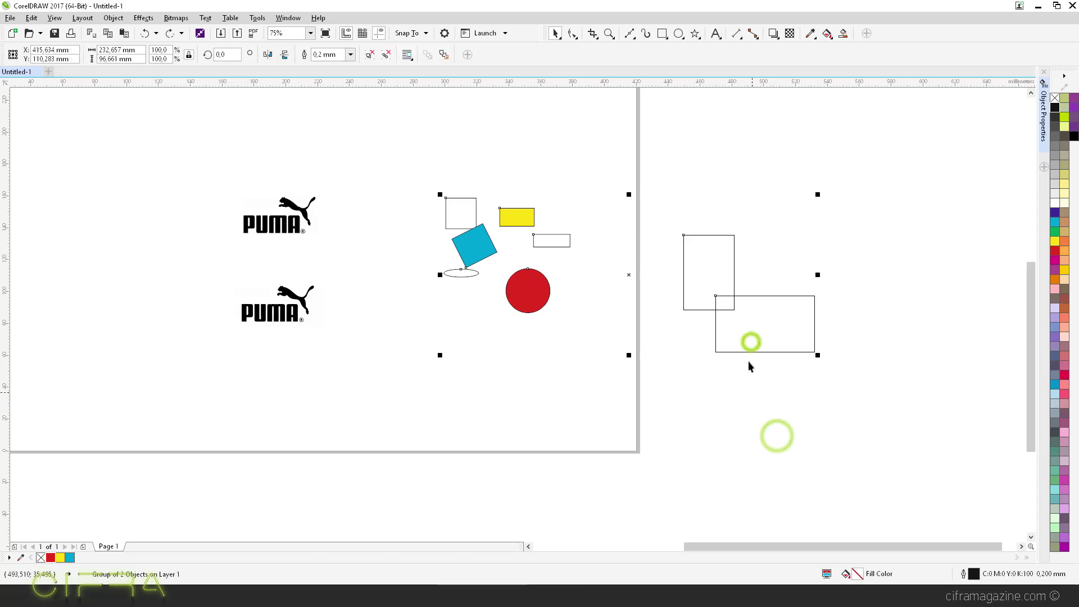
# - Move the nested group to about X 432 mm, Y 135 mm and break it up completely with Ungroup All Objects
pyautogui.rightClick(776, 284)
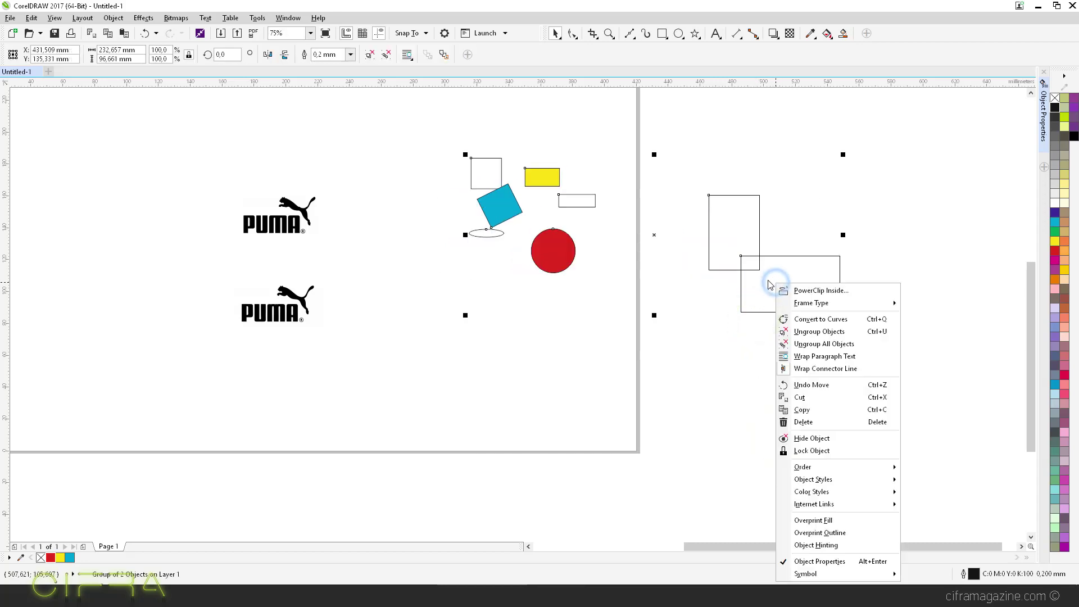
pyautogui.click(872, 345)
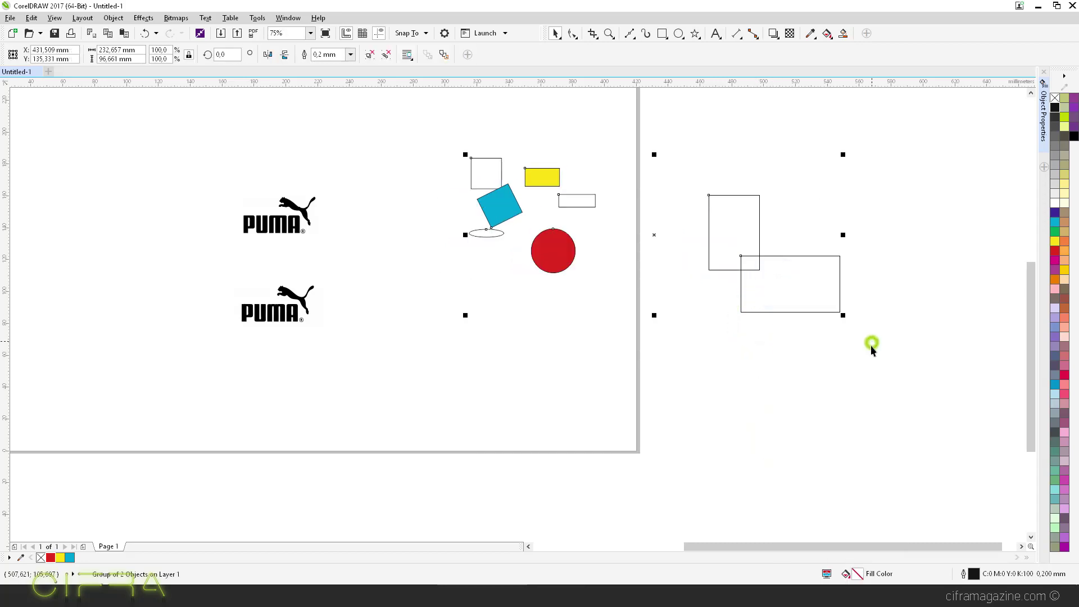
pyautogui.click(787, 402)
# - Move the two outer rectangles apart individually, undo both moves, and select the red circle on its own
pyautogui.moveTo(794, 294); pyautogui.dragTo(850, 383)
pyautogui.moveTo(726, 246); pyautogui.dragTo(672, 359)
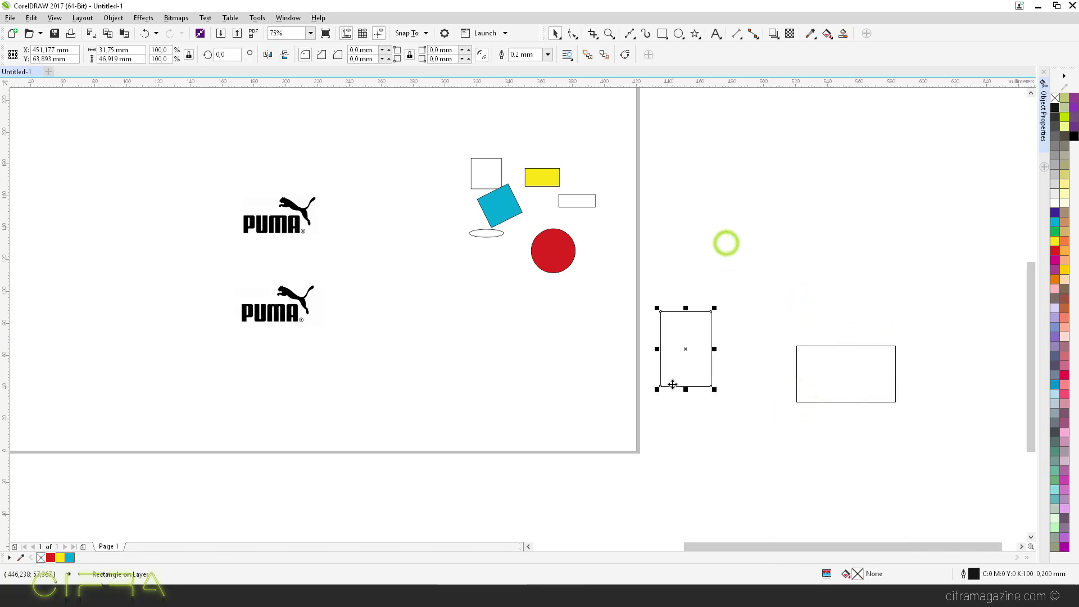
pyautogui.hotkey('ctrl', 'z')
pyautogui.hotkey('ctrl', 'z')
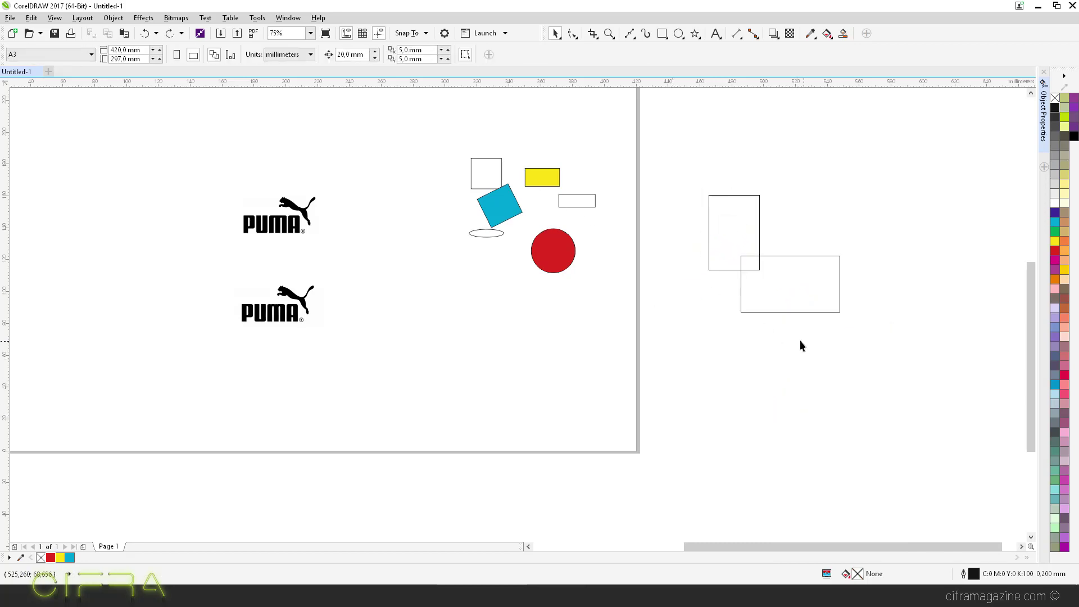
pyautogui.click(549, 255)
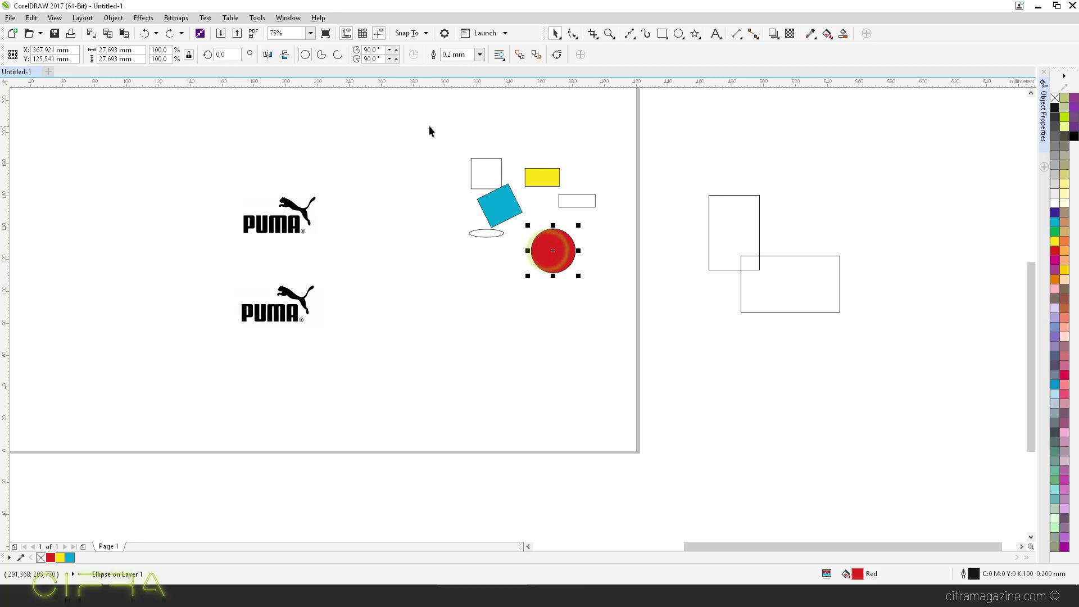
# - Try moving the unfilled square away, undo that move, and delete the two large overlapping rectangles outside the page
pyautogui.moveTo(486, 169); pyautogui.dragTo(428, 141)
pyautogui.hotkey('ctrl', 'z')
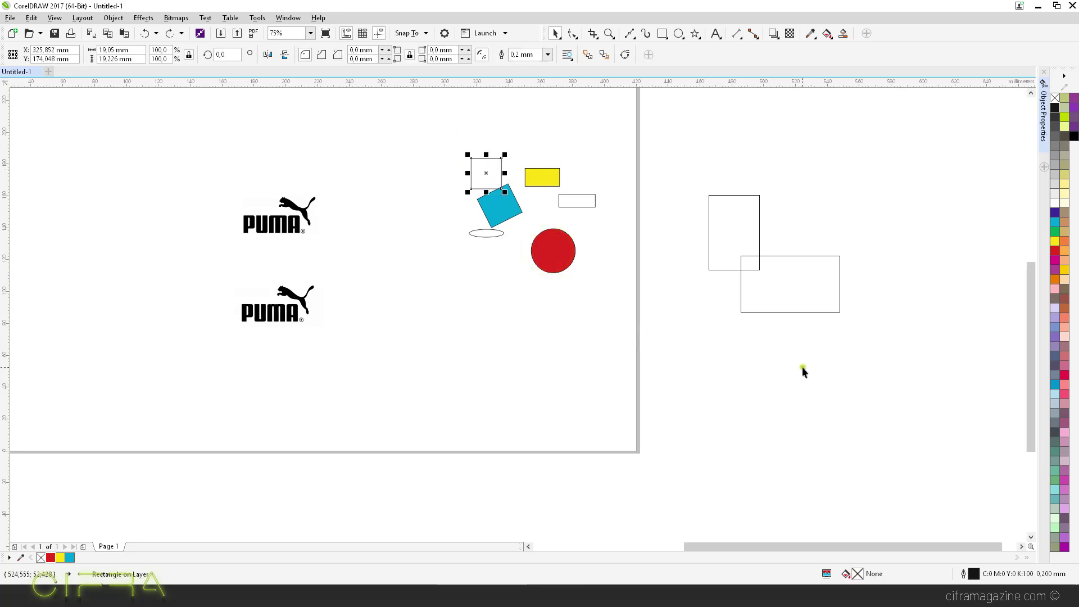
pyautogui.click(801, 367)
pyautogui.moveTo(910, 378); pyautogui.dragTo(649, 157)
pyautogui.press('Delete')
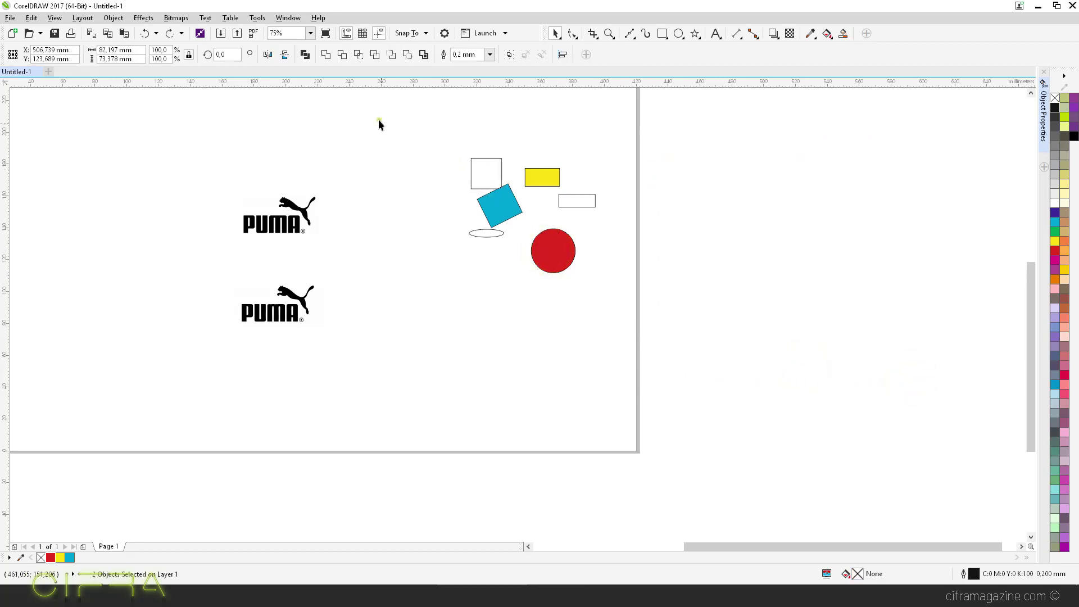
# - Group the six remaining small shapes and move the group to about X 360 mm, Y 106 mm
pyautogui.moveTo(378, 119); pyautogui.dragTo(728, 322)
pyautogui.hotkey('ctrl', 'g')
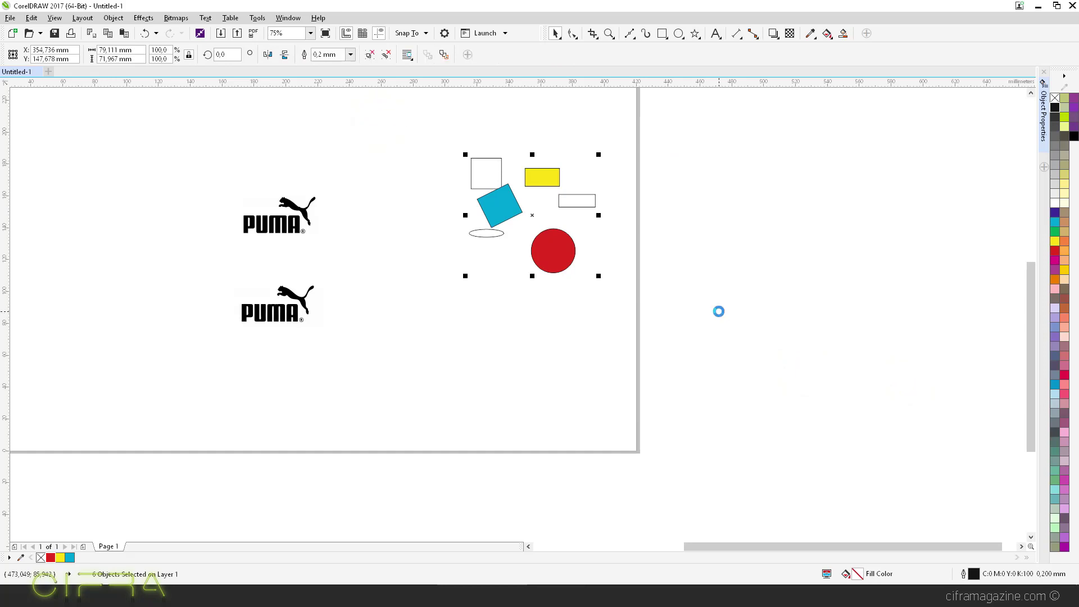
pyautogui.moveTo(553, 282); pyautogui.dragTo(560, 347)
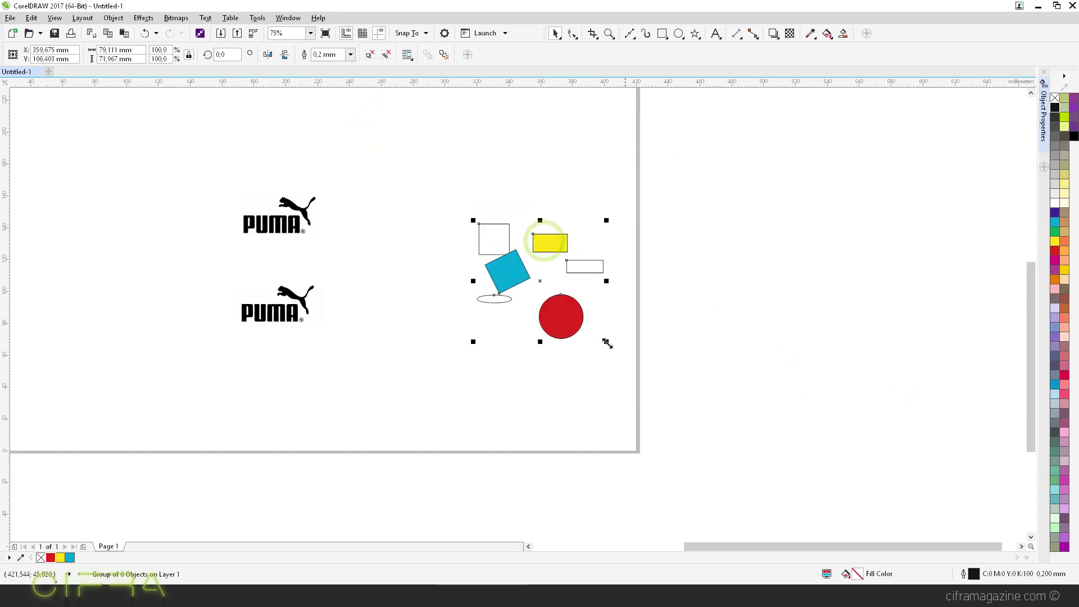
# - Review the ungrouping commands available for the six-shape group and break it up with Ungroup Objects
pyautogui.rightClick(551, 305)
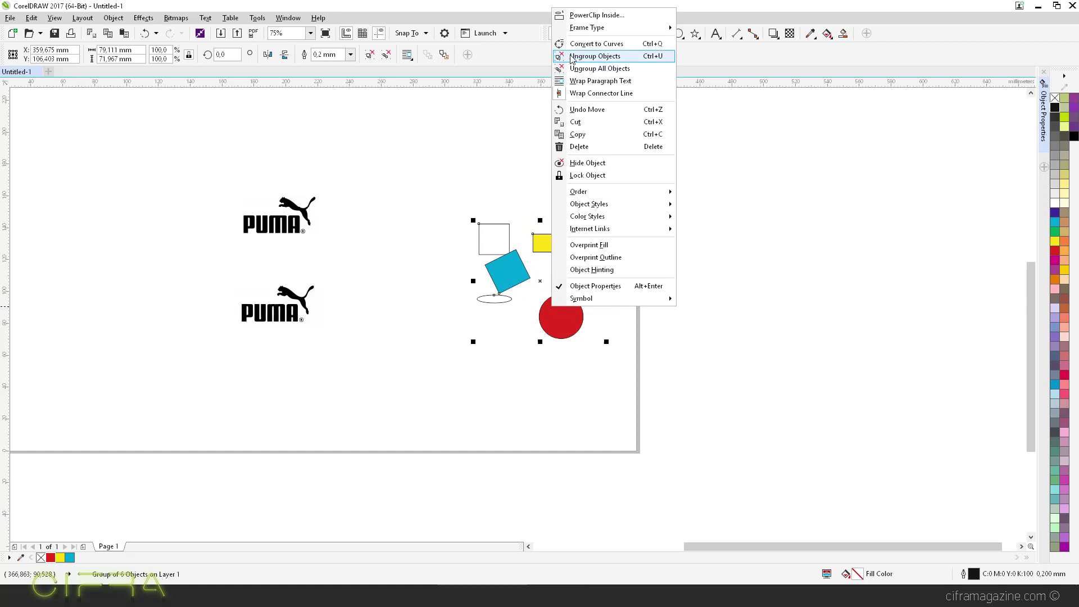
pyautogui.click(686, 411)
pyautogui.rightClick(557, 313)
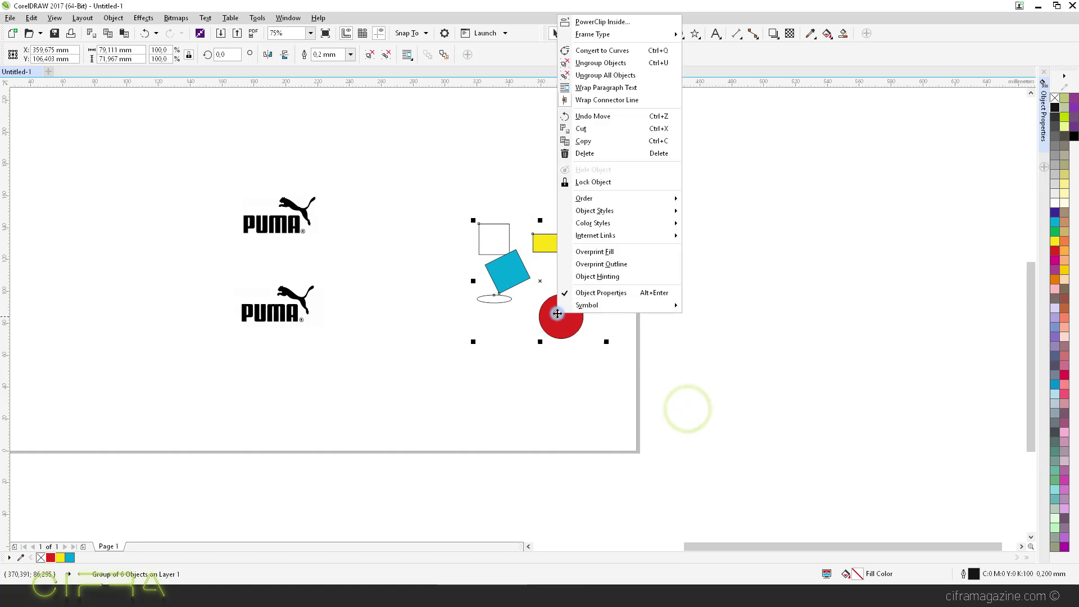
pyautogui.click(819, 399)
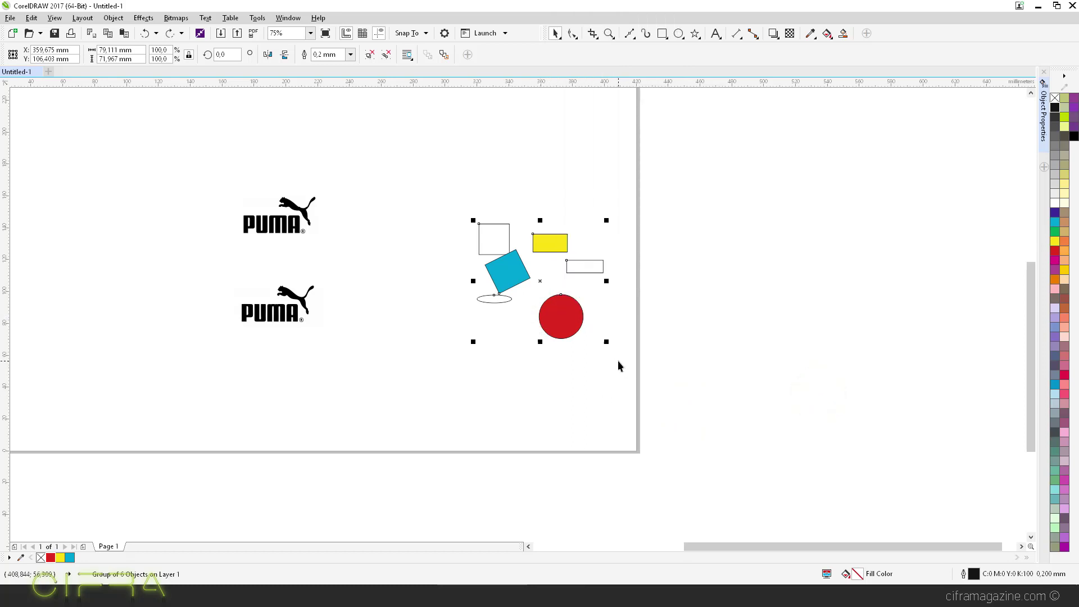
pyautogui.hotkey('ctrl', 'u')
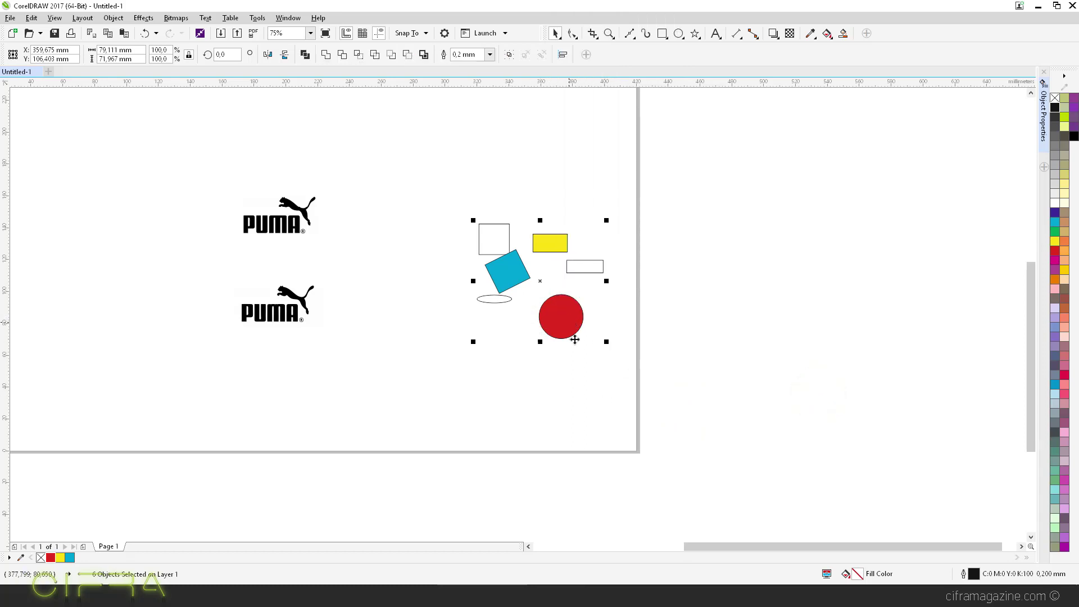
# - Reselect all six loose shapes, check the grouping command offered for them, and group them again
pyautogui.click(643, 395)
pyautogui.click(577, 325)
pyautogui.moveTo(465, 212); pyautogui.dragTo(709, 382)
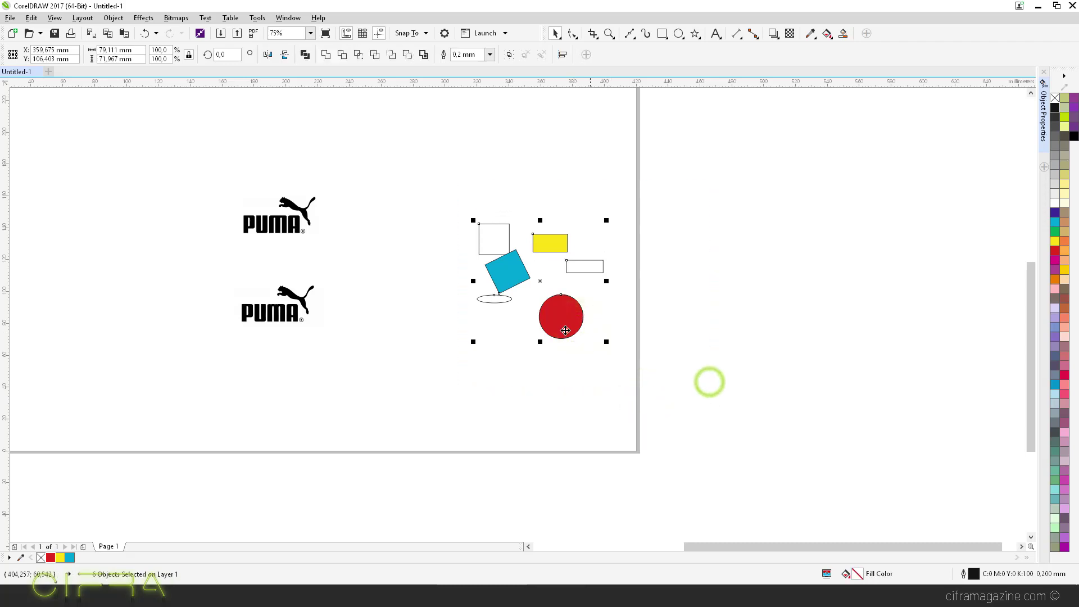
pyautogui.rightClick(560, 321)
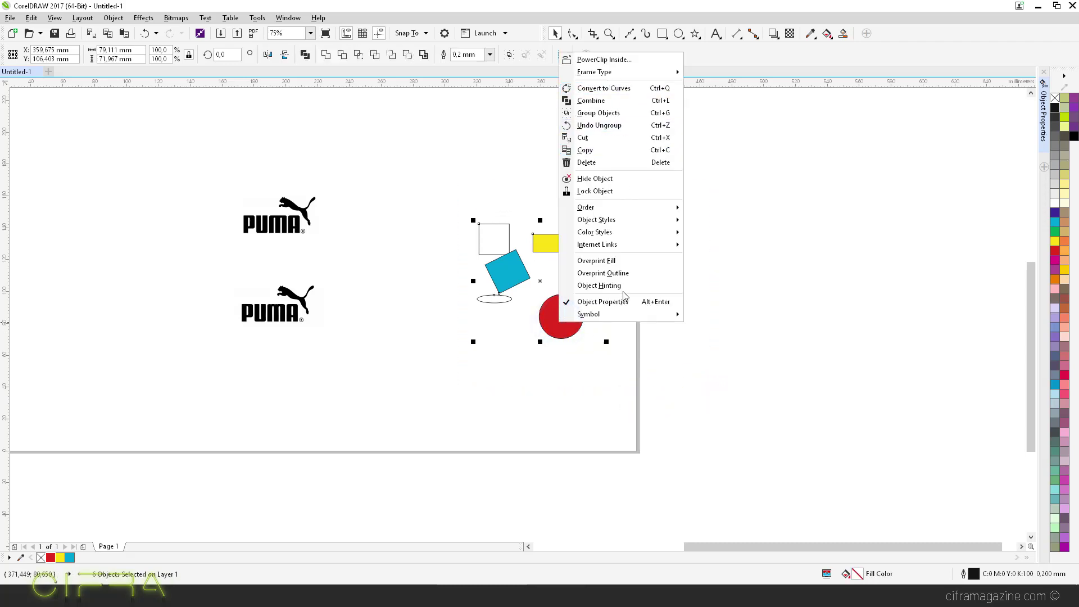
pyautogui.click(730, 383)
pyautogui.click(419, 180)
pyautogui.moveTo(396, 153); pyautogui.dragTo(743, 388)
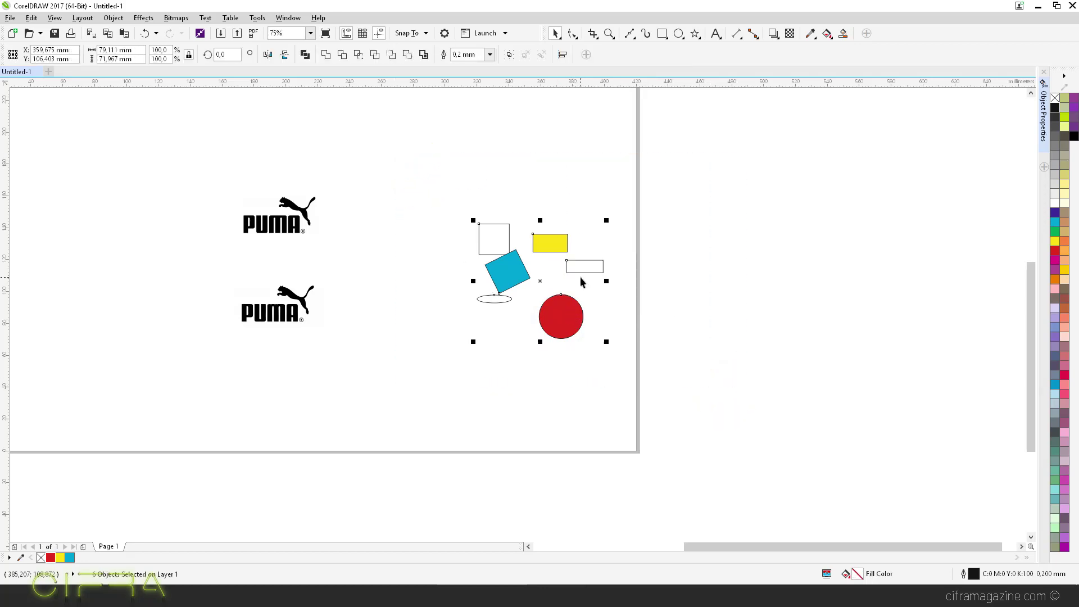
pyautogui.hotkey('ctrl', 'g')
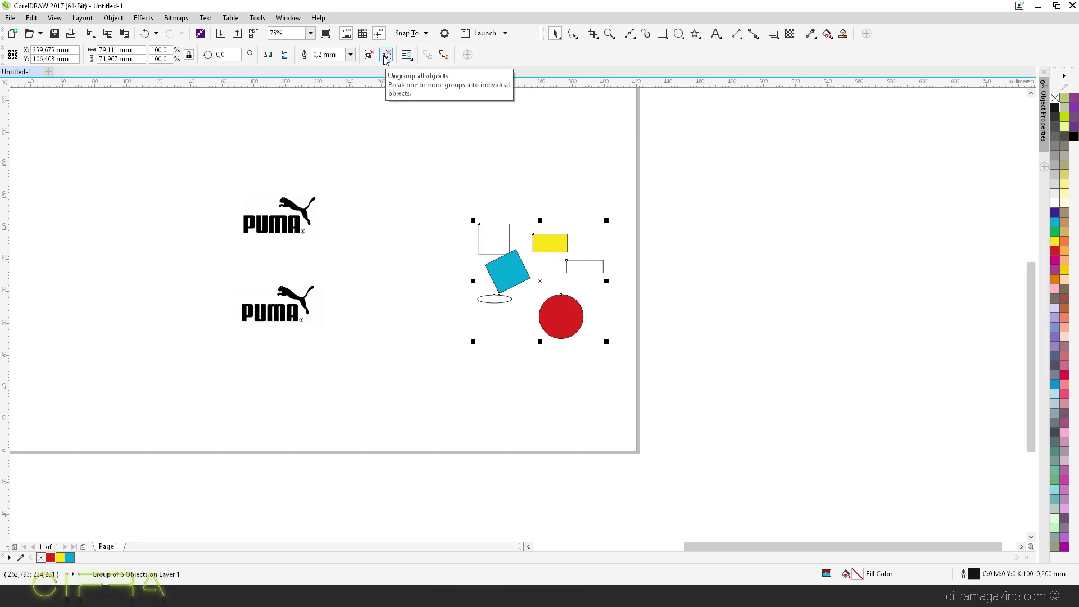
# - Move the regrouped shapes as one unit to about X 352 mm, Y 130 mm
pyautogui.press('Escape')
pyautogui.click(500, 267)
pyautogui.moveTo(500, 267); pyautogui.dragTo(488, 231)
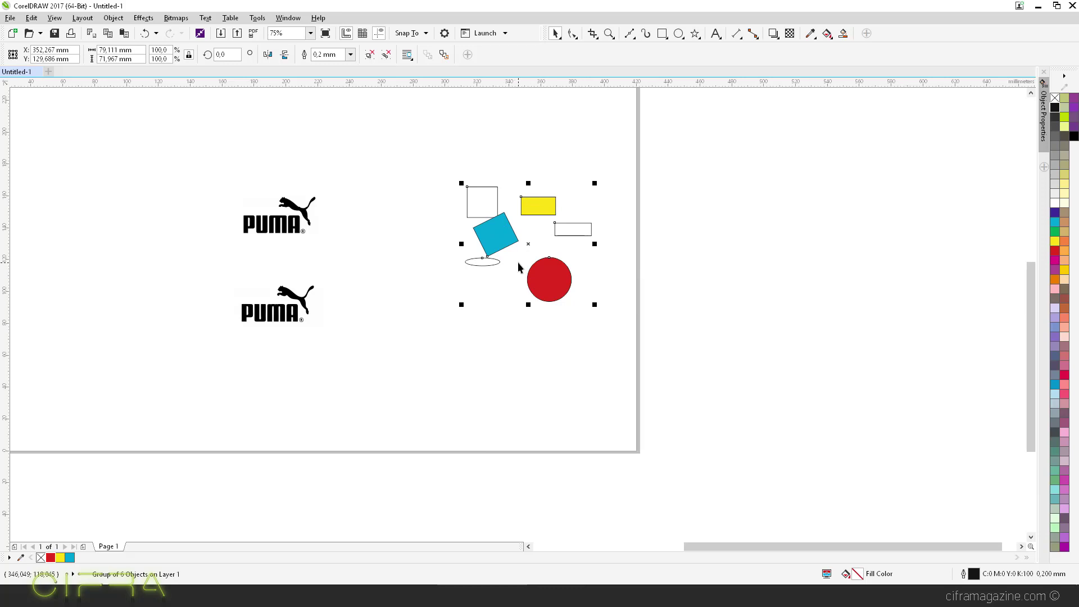
# - Select only the yellow rectangle inside the group and recolor it, trying red and settling on green
pyautogui.keyDown('ctrl'); pyautogui.click(546, 203); pyautogui.keyUp('ctrl')
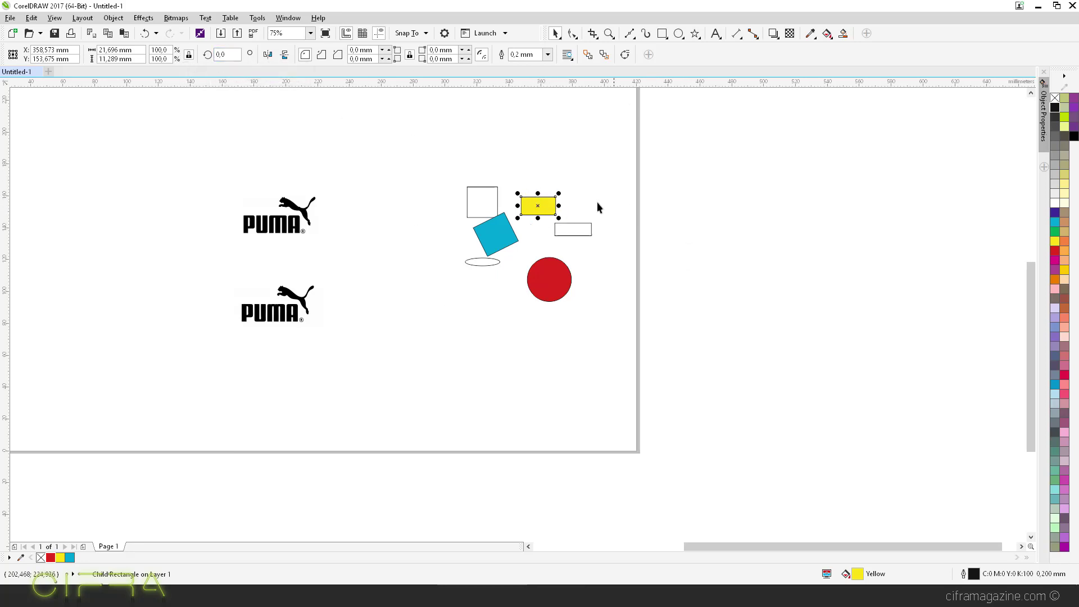
pyautogui.click(1055, 251)
pyautogui.click(1054, 232)
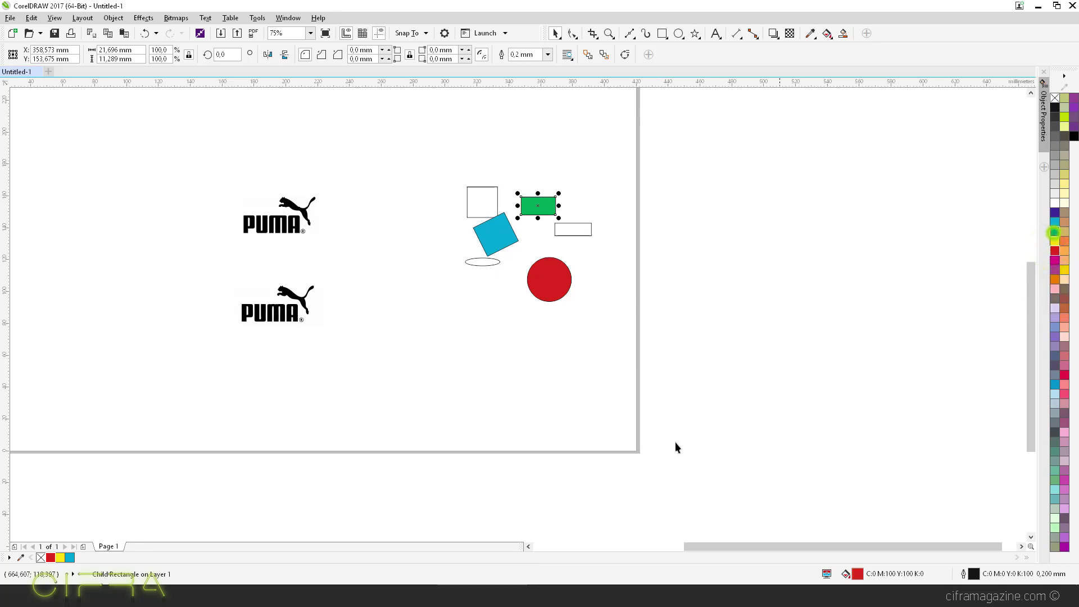
pyautogui.click(751, 270)
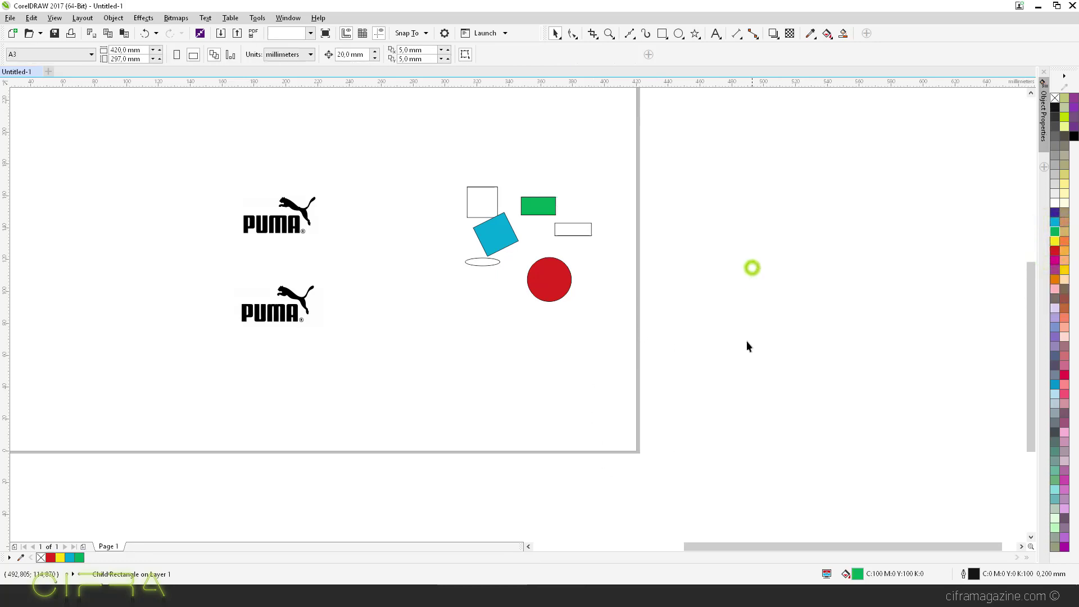
# - Move the group to about X 357 mm, Y 142 mm and fill only its cyan rotated square with Autumn Orange
pyautogui.click(533, 211)
pyautogui.moveTo(493, 240)
pyautogui.mouseDown()
pyautogui.moveTo(539, 311)
pyautogui.moveTo(500, 221)
pyautogui.mouseUp()
pyautogui.click(694, 365)
pyautogui.click(565, 259)
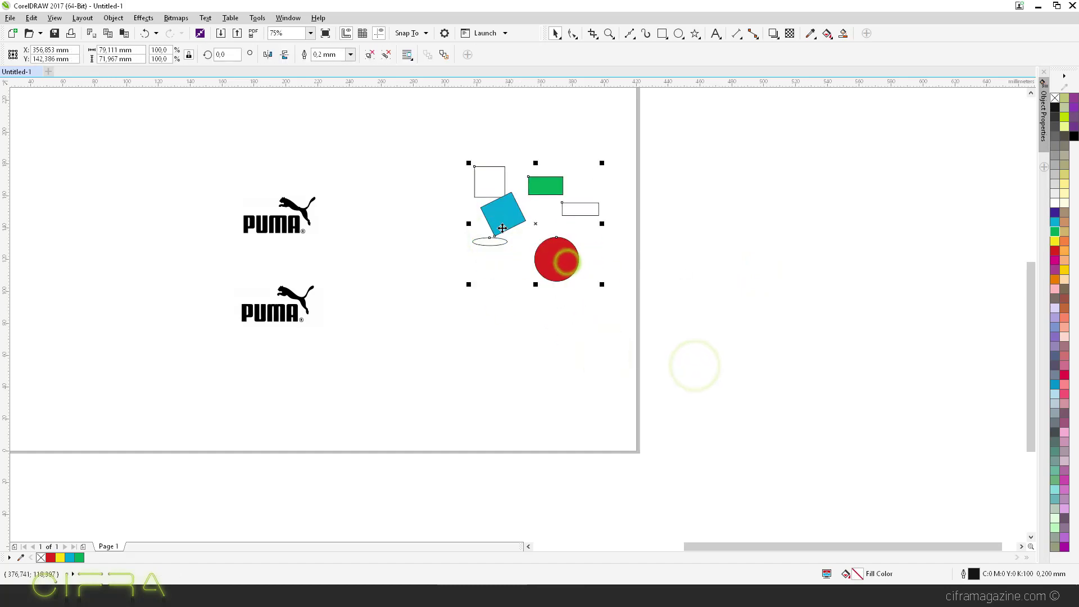
pyautogui.keyDown('ctrl'); pyautogui.click(502, 228); pyautogui.keyUp('ctrl')
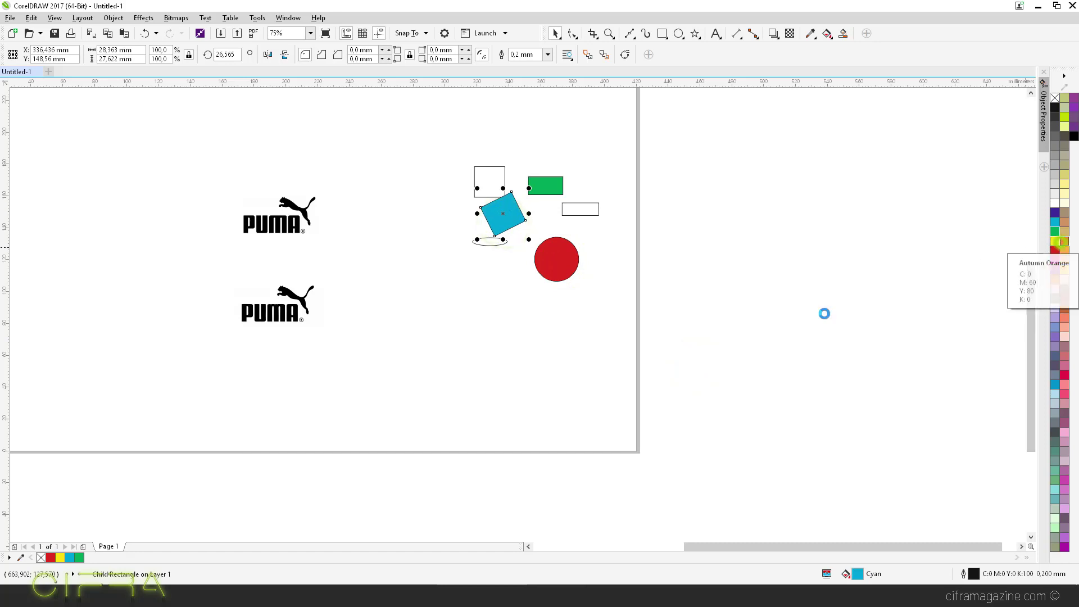
pyautogui.click(1062, 243)
# - Move the recolored group to about X 369 mm, Y 109 mm and delete it
pyautogui.moveTo(569, 264); pyautogui.dragTo(589, 317)
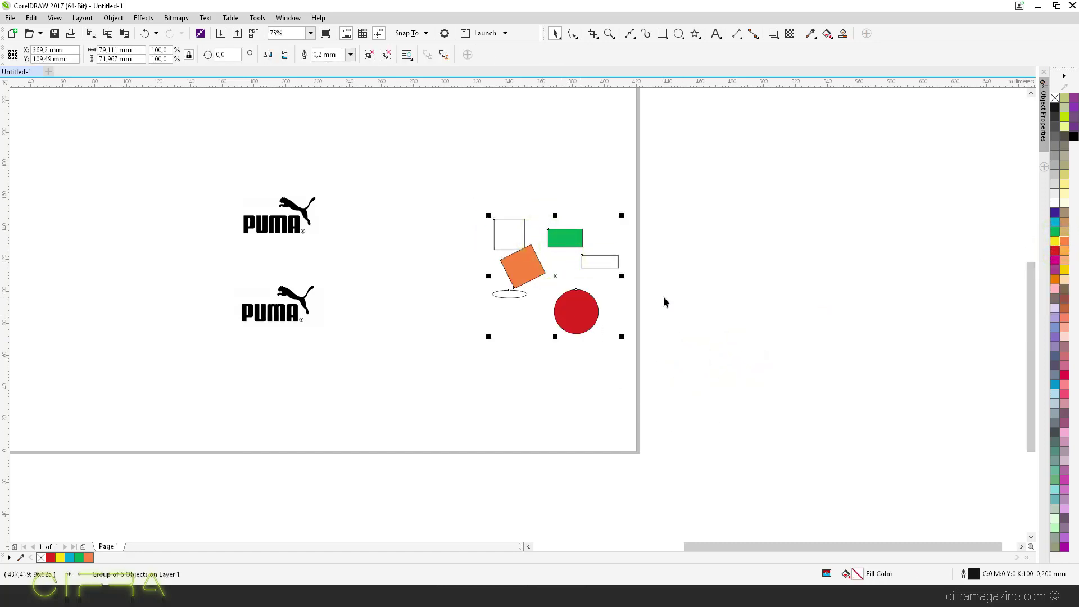
pyautogui.press('Delete')
# - Ungroup the lower traced PUMA logo into separate objects and deselect everything
pyautogui.hscroll(-3, 513, 323)
pyautogui.scroll(2, 481, 304)
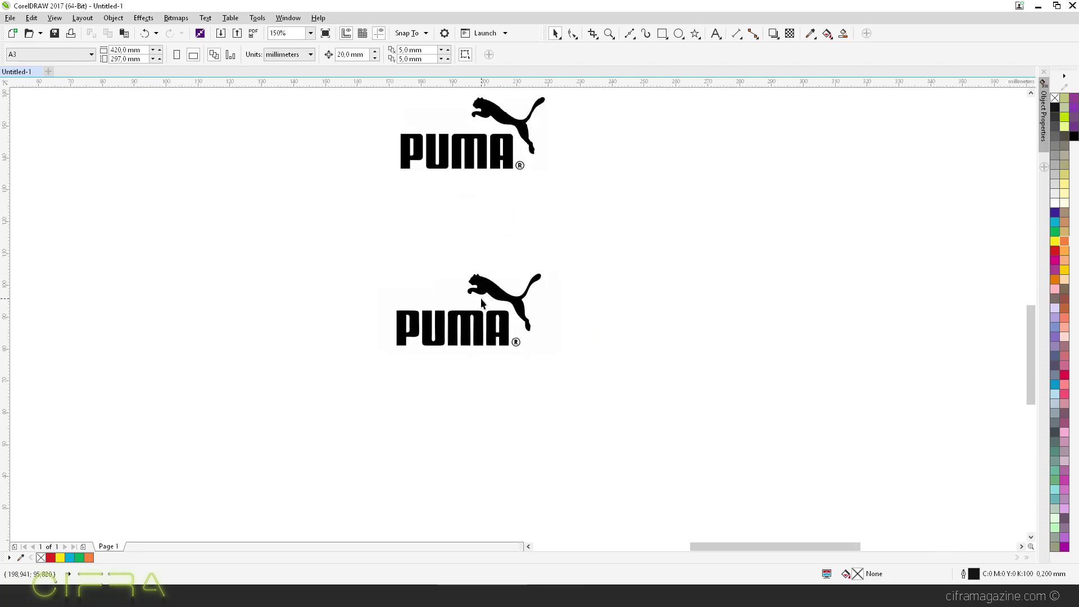
pyautogui.click(438, 287)
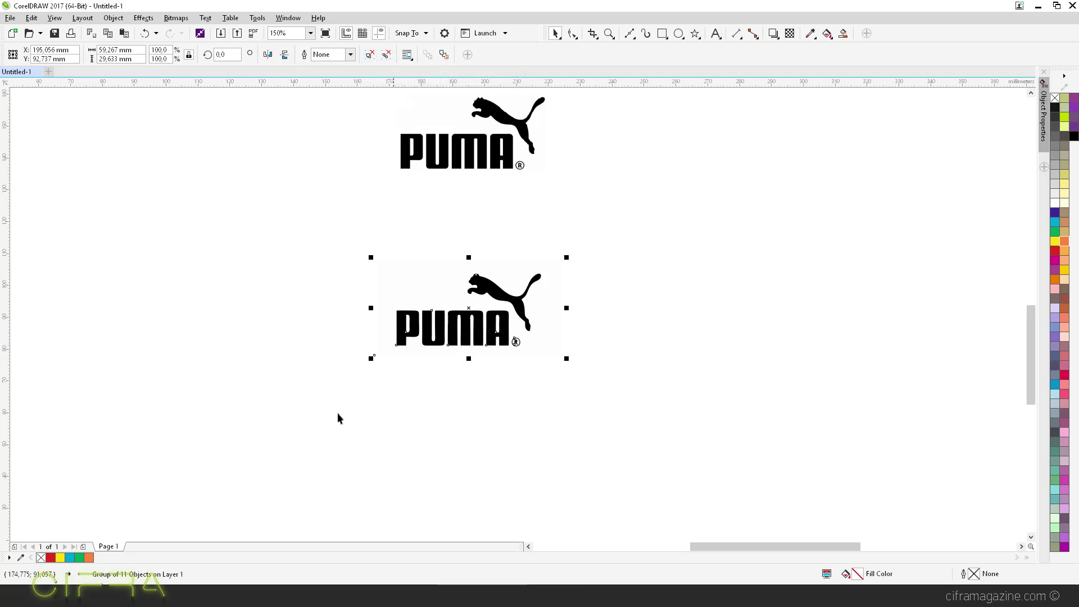
pyautogui.click(370, 56)
pyautogui.click(287, 403)
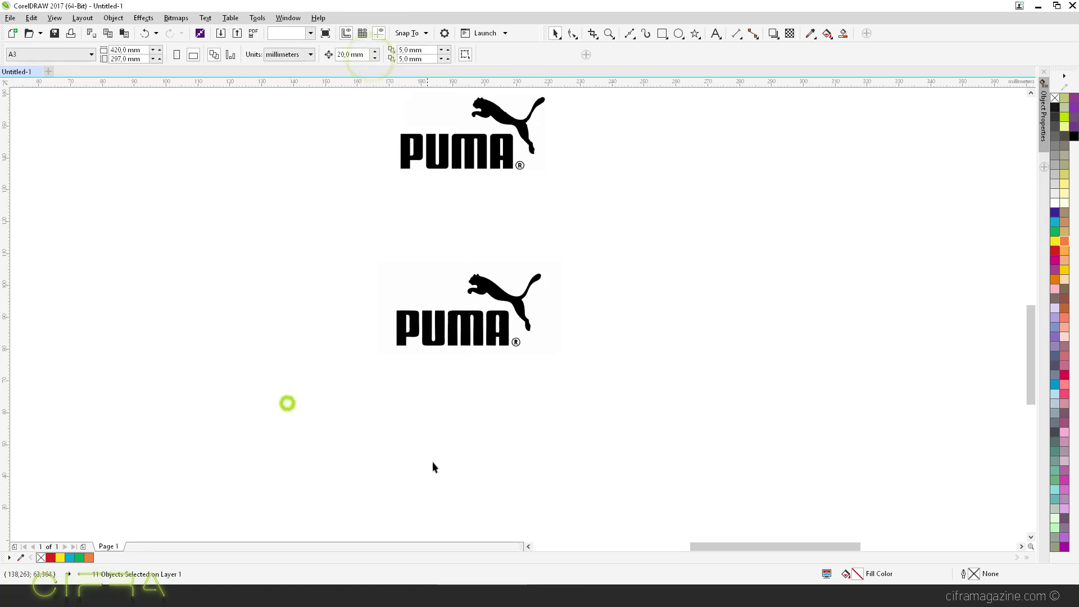
# - Select the near-white background rectangle behind the lower PUMA logo and fill it red
pyautogui.click(422, 292)
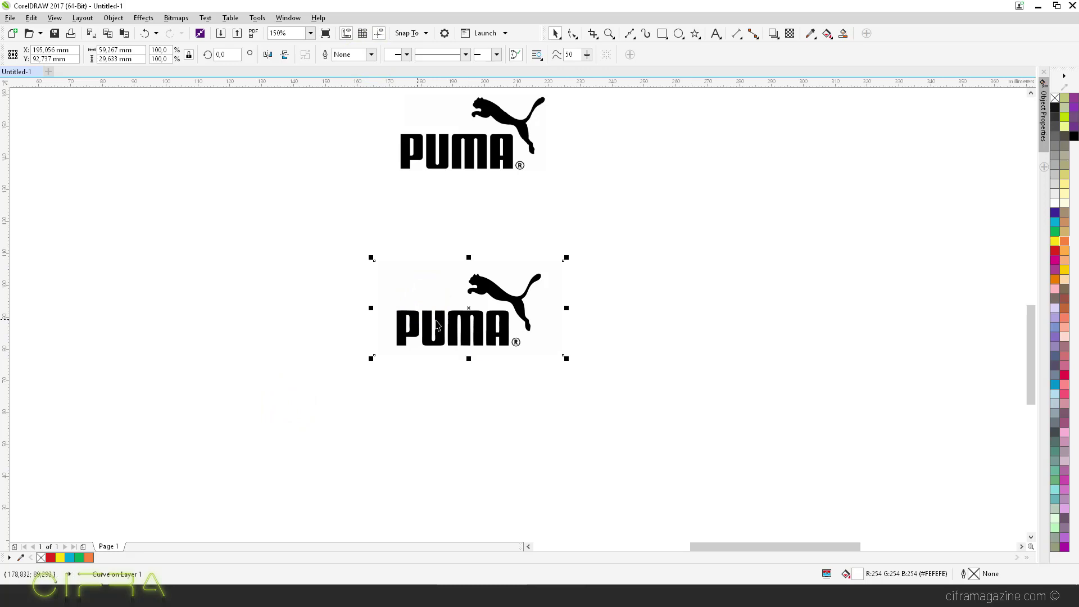
pyautogui.click(420, 223)
pyautogui.click(421, 279)
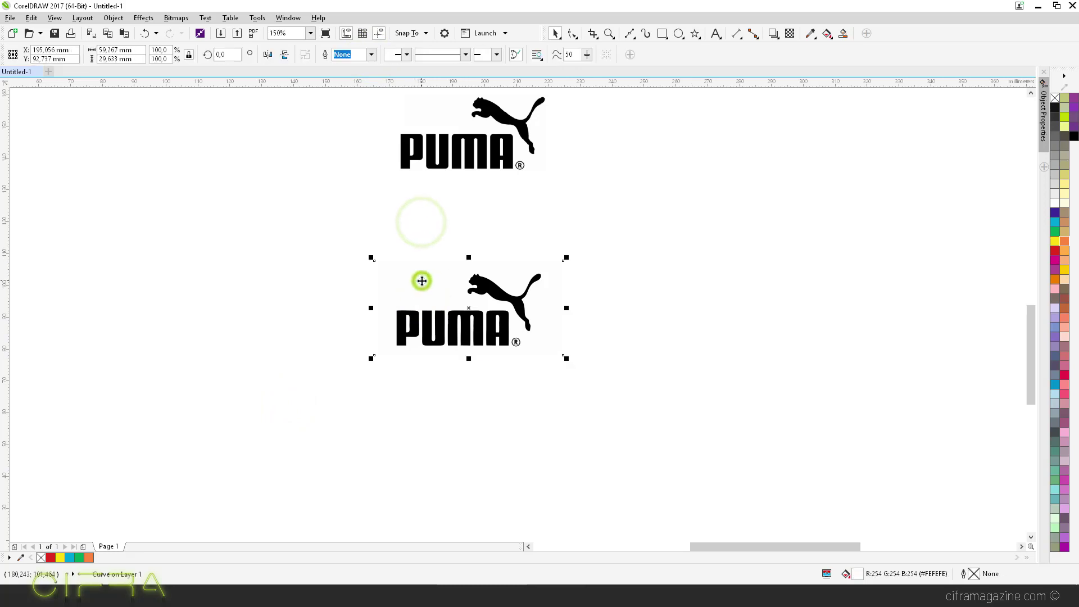
pyautogui.click(50, 558)
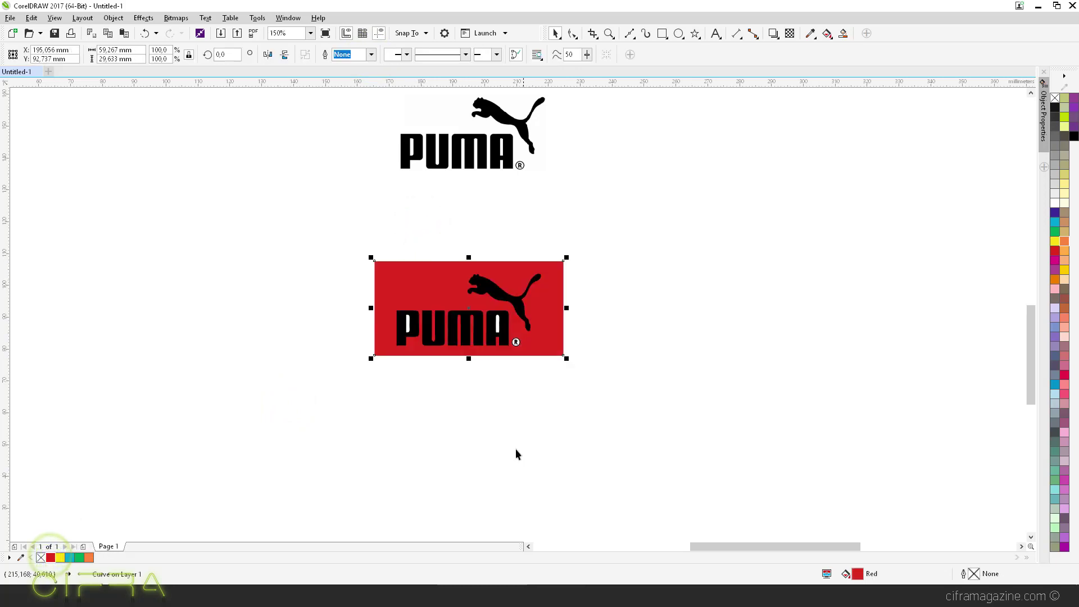
# - Move the red background off the logo to about X 273 mm, Y 114 mm and delete it
pyautogui.moveTo(432, 296); pyautogui.dragTo(680, 229)
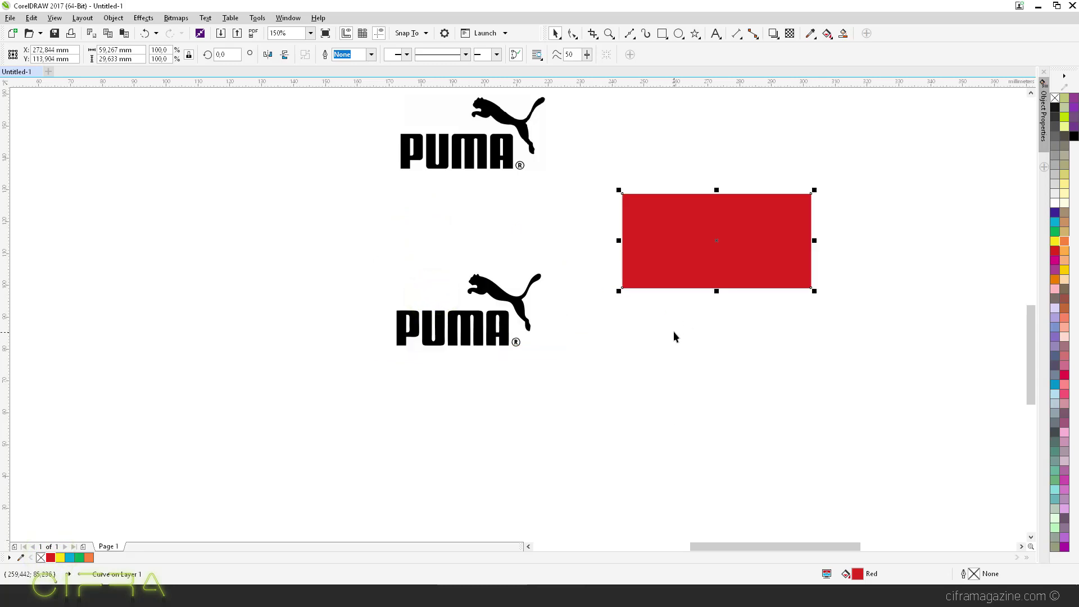
pyautogui.press('Delete')
# - Move the letter A below the logo to about X 209 mm, Y 65 mm, undo the move, and deselect it
pyautogui.scroll(2, 514, 325)
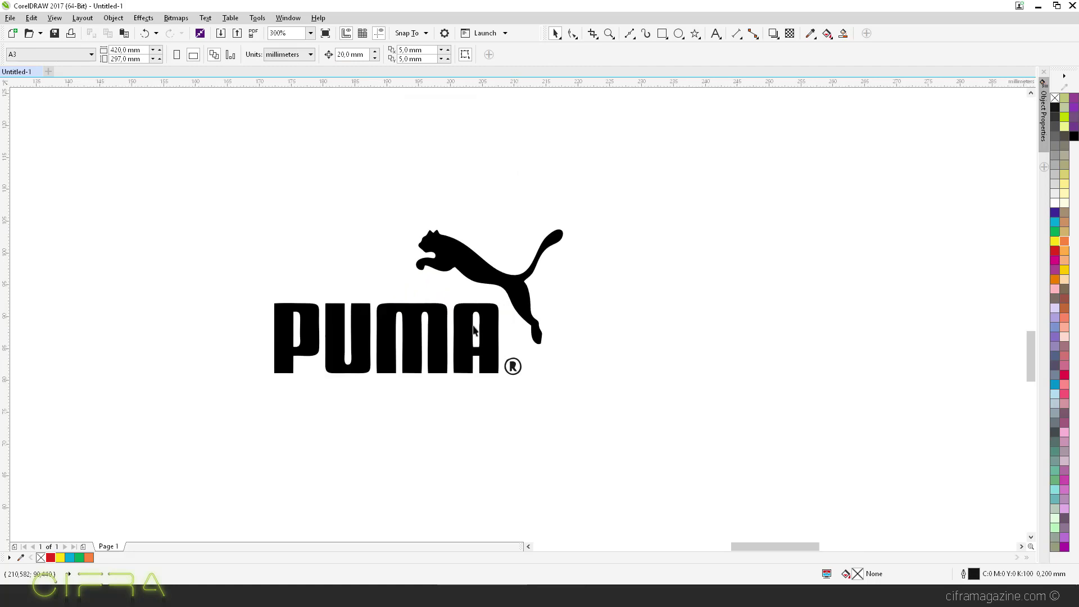
pyautogui.moveTo(488, 337); pyautogui.dragTo(548, 484)
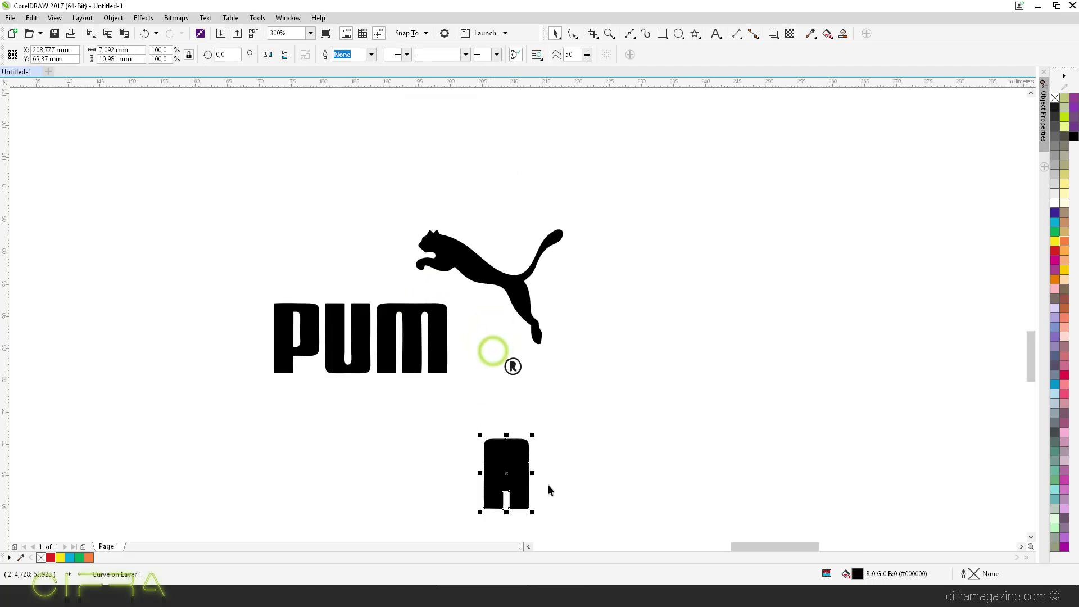
pyautogui.hotkey('ctrl', 'z')
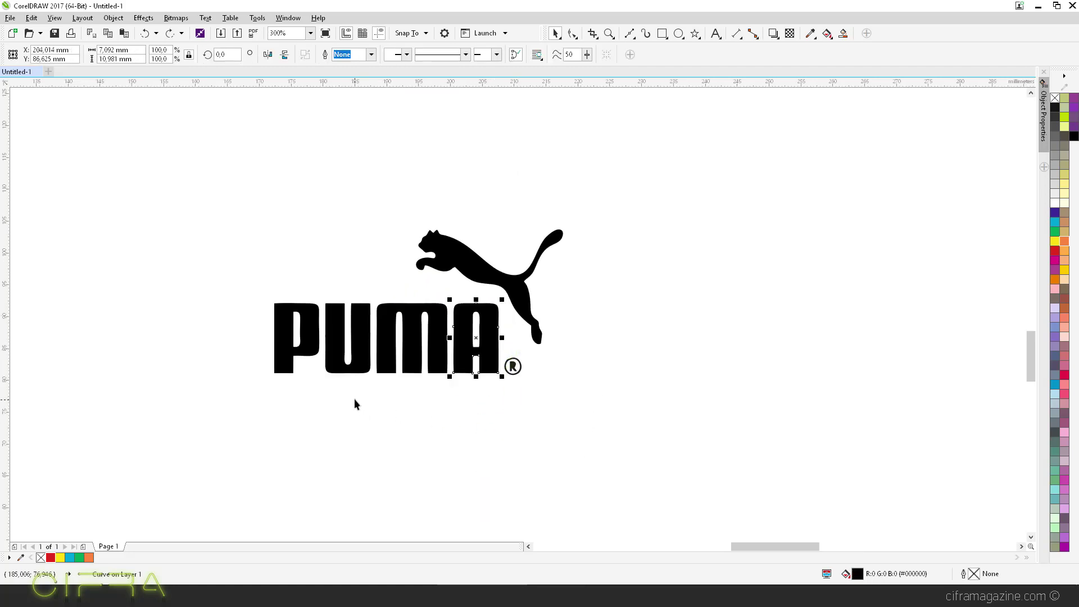
pyautogui.click(251, 422)
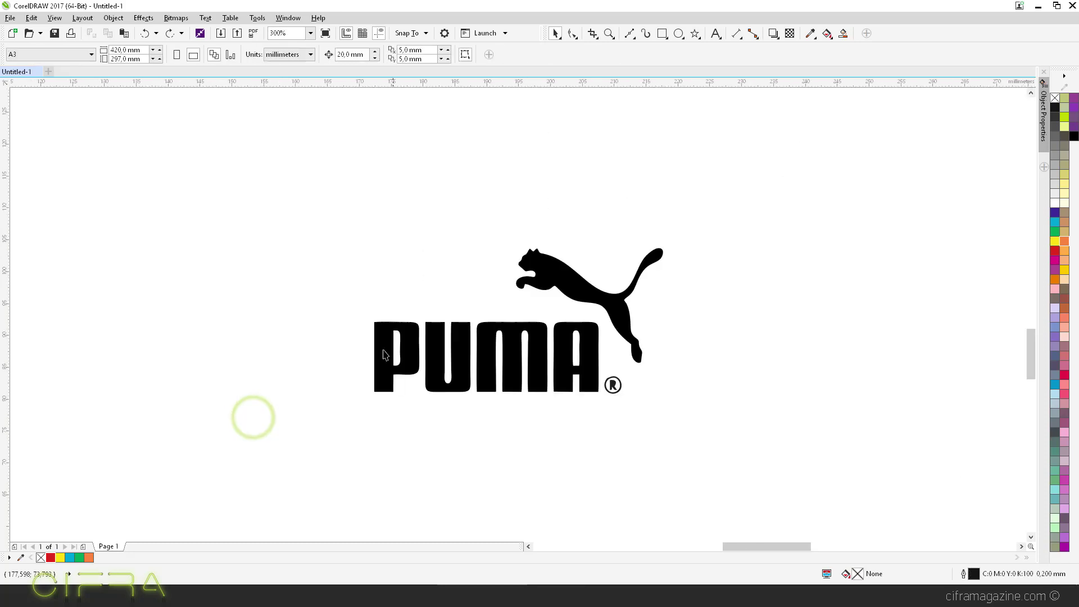
# - Place a copy of the letter P's black outline shape beside the logo at about X 165 mm, Y 88 mm
pyautogui.scroll(2, 401, 386)
pyautogui.click(396, 298)
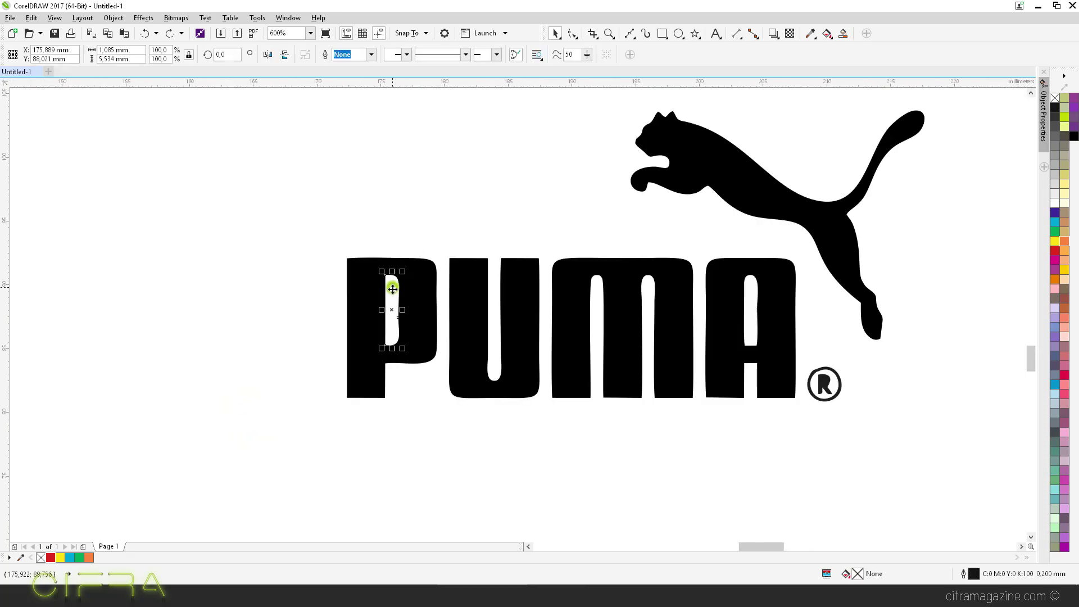
pyautogui.moveTo(421, 435); pyautogui.dragTo(322, 253)
pyautogui.moveTo(371, 362); pyautogui.dragTo(239, 341)
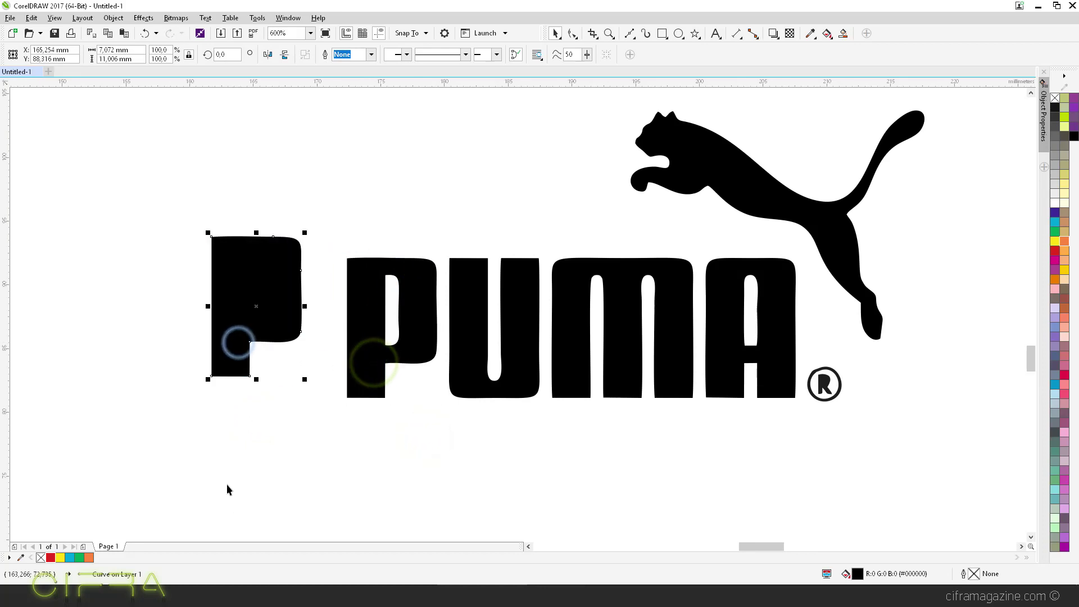
pyautogui.click(399, 459)
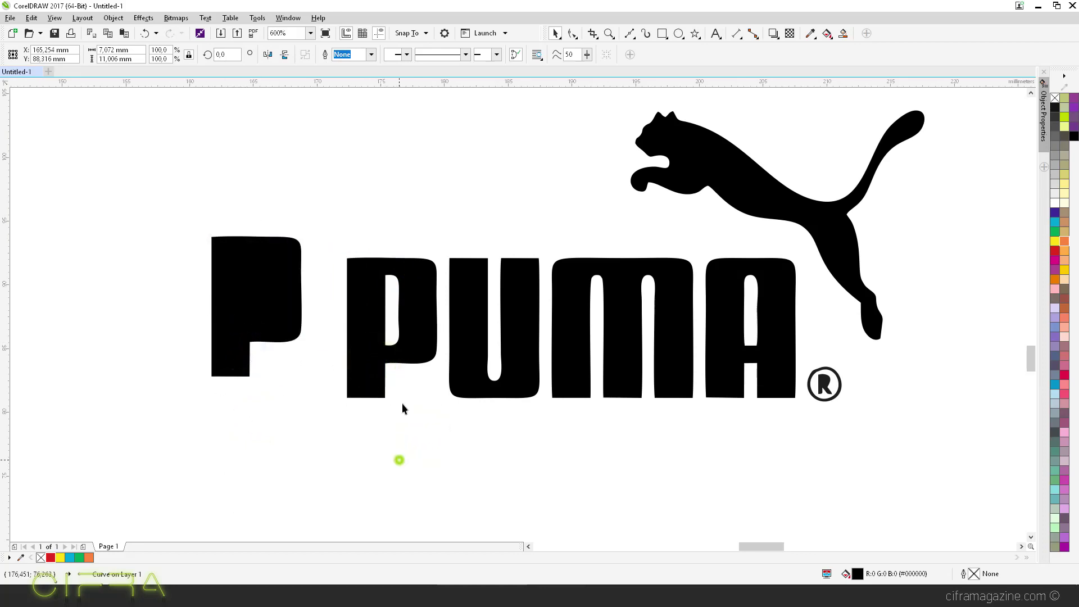
# - Copy the P's white inner shape onto the duplicated P at about X 165 mm, Y 92 mm, and delete both copies
pyautogui.click(393, 309)
pyautogui.moveTo(389, 329); pyautogui.dragTo(251, 280)
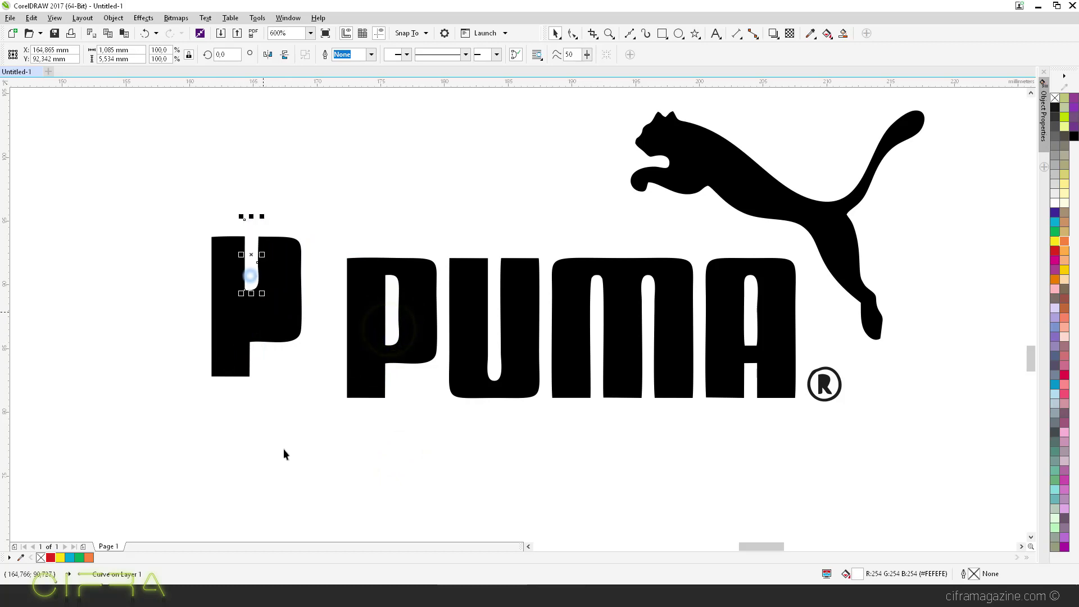
pyautogui.click(393, 472)
pyautogui.moveTo(166, 142); pyautogui.dragTo(327, 446)
pyautogui.press('Delete')
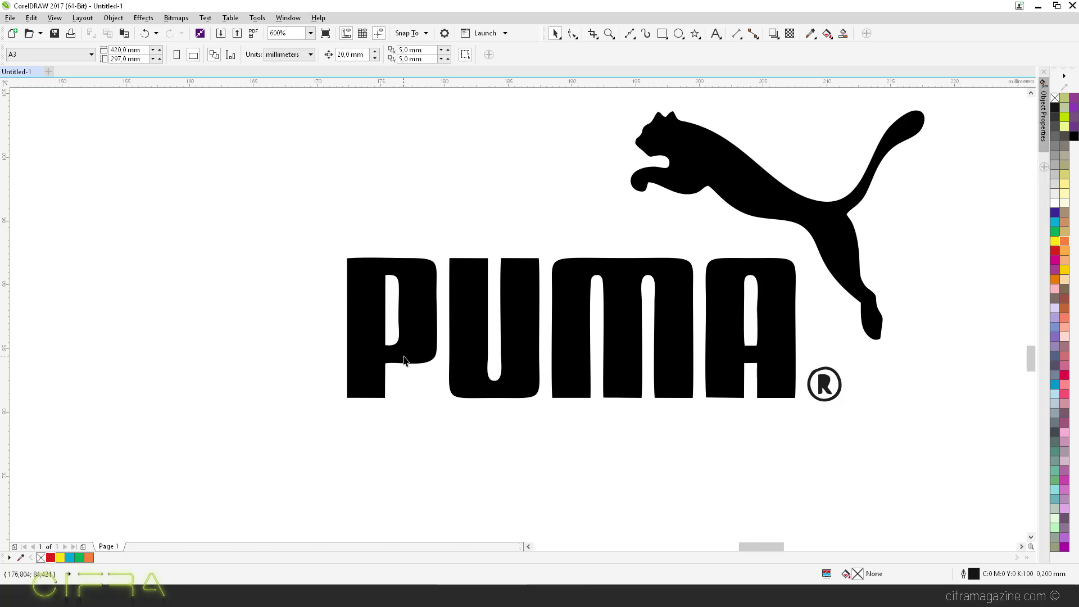
pyautogui.click(392, 295)
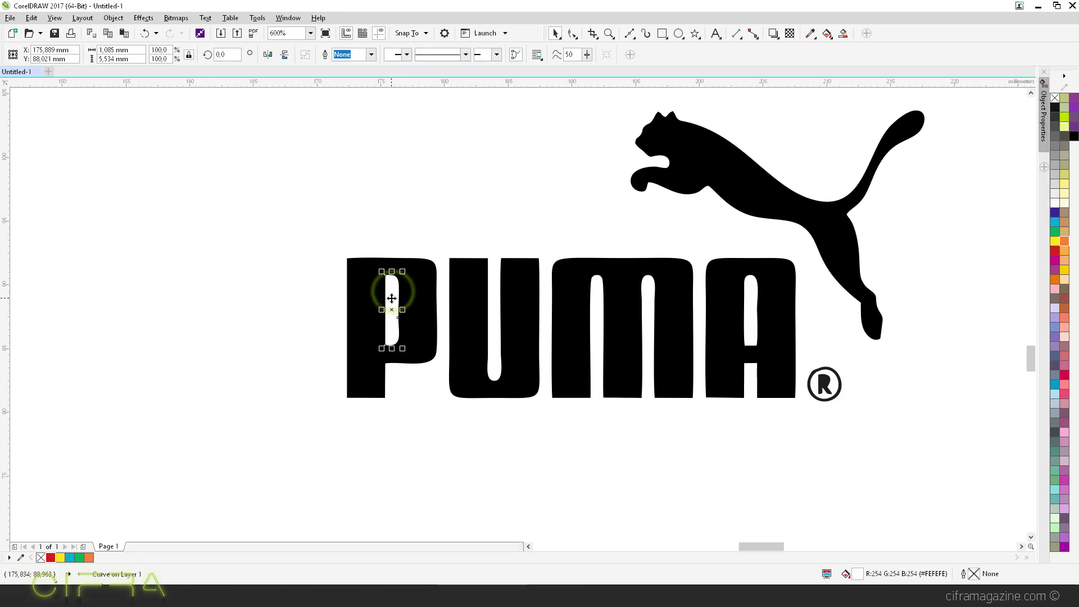
pyautogui.keyDown('shift'); pyautogui.click(365, 352); pyautogui.keyUp('shift')
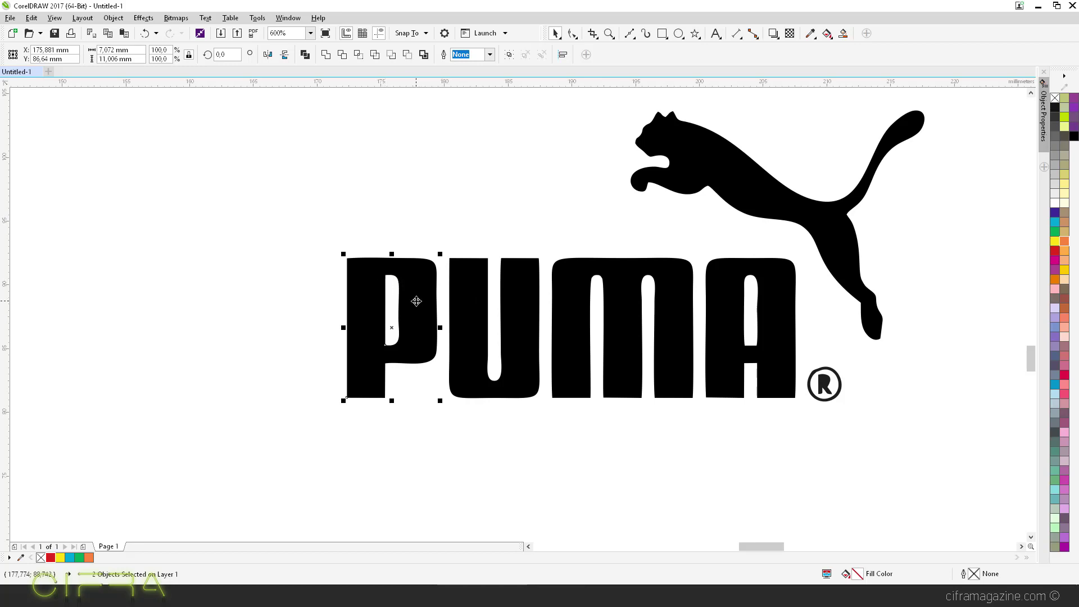
pyautogui.click(200, 315)
# - Draw a vertical rectangle of about 7.9 × 14.5 mm beside the logo and a horizontal one of about 14 × 5.7 mm overlapping it
pyautogui.hscroll(-5, 683, 141)
pyautogui.click(661, 33)
pyautogui.moveTo(176, 192); pyautogui.dragTo(277, 377)
pyautogui.moveTo(208, 245); pyautogui.dragTo(388, 318)
pyautogui.press('space')
pyautogui.click(353, 405)
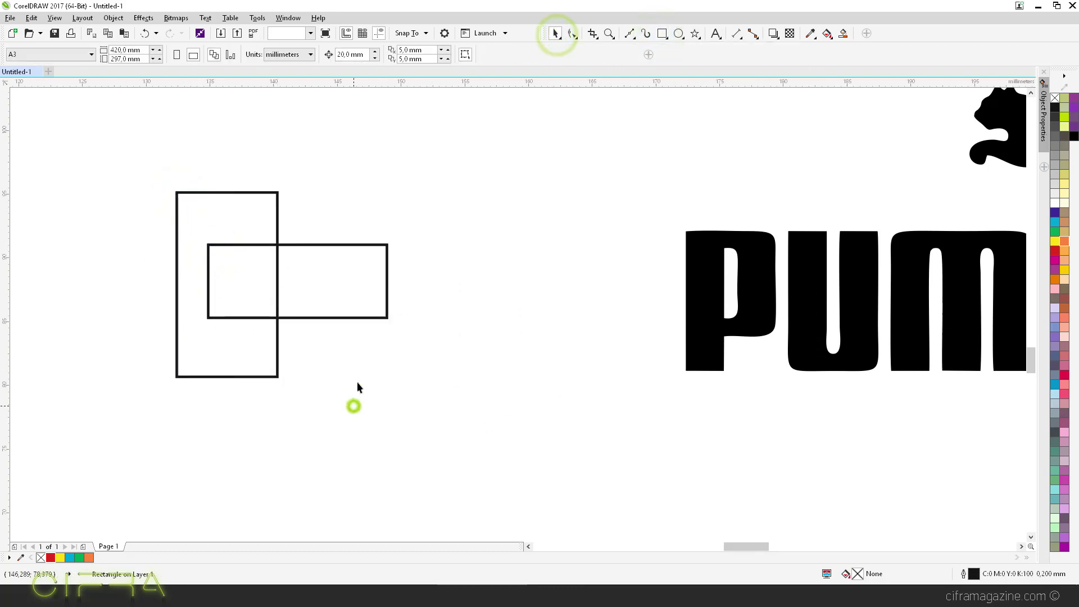
# - Fill the horizontal rectangle with red and the vertical rectangle with cyan
pyautogui.click(352, 262)
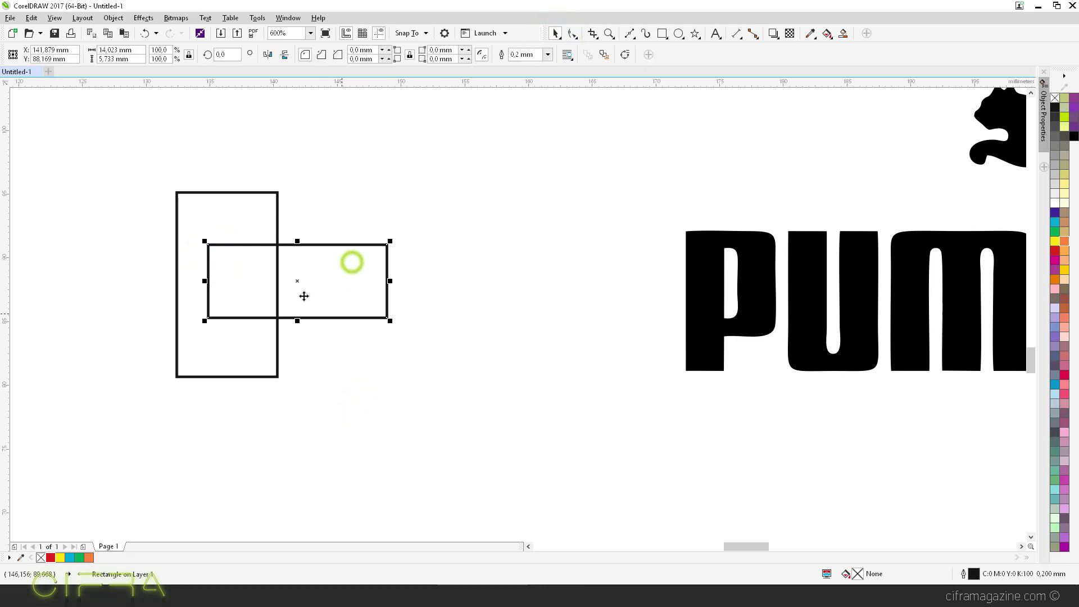
pyautogui.click(52, 558)
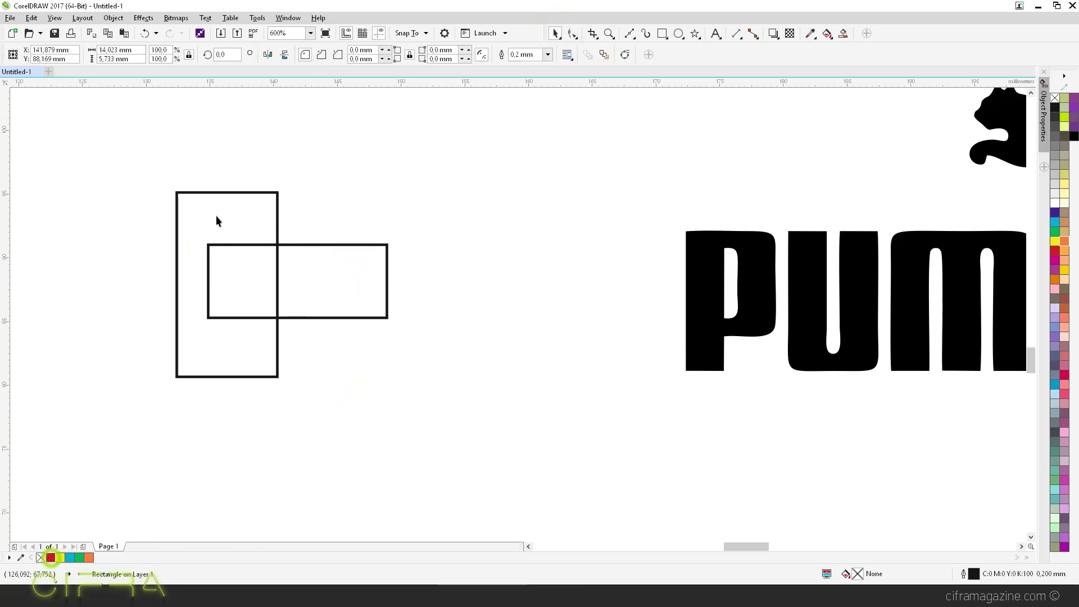
pyautogui.click(217, 213)
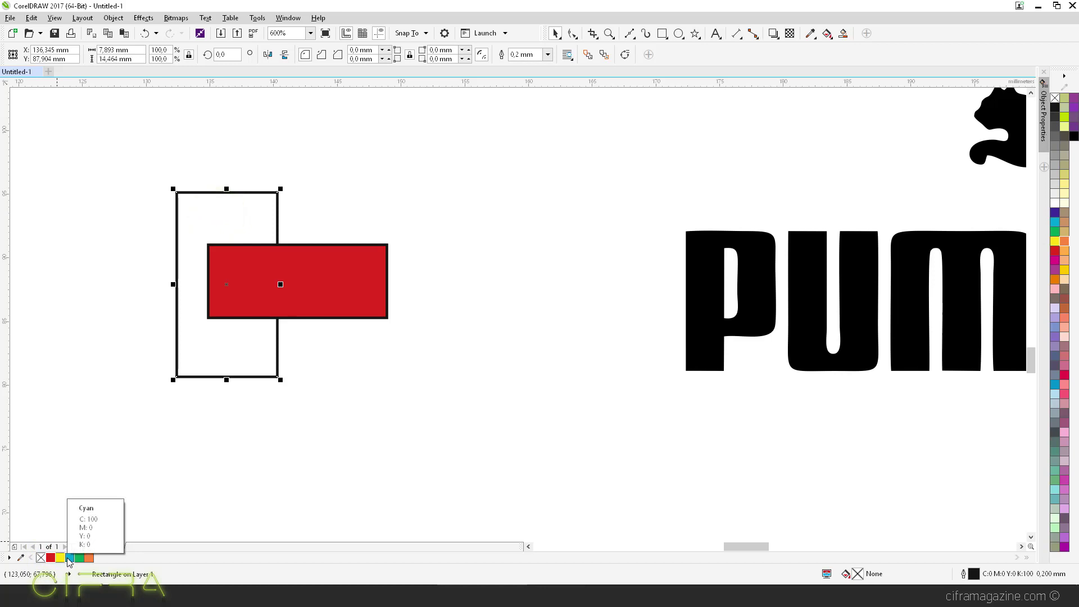
pyautogui.click(70, 558)
# - Nudge the cyan rectangle to about X 136.4 mm, Y 88 mm and the red one to about X 141.8 mm, Y 87.4 mm
pyautogui.moveTo(390, 357); pyautogui.dragTo(597, 307)
pyautogui.moveTo(239, 344); pyautogui.dragTo(435, 292)
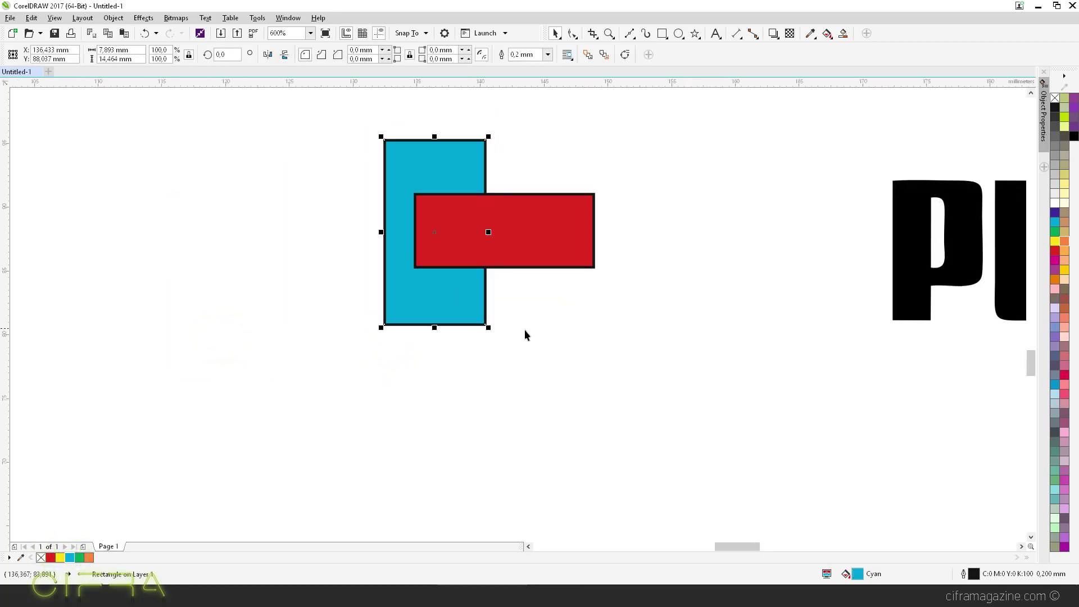
pyautogui.click(580, 347)
pyautogui.click(556, 225)
pyautogui.moveTo(558, 251); pyautogui.dragTo(553, 278)
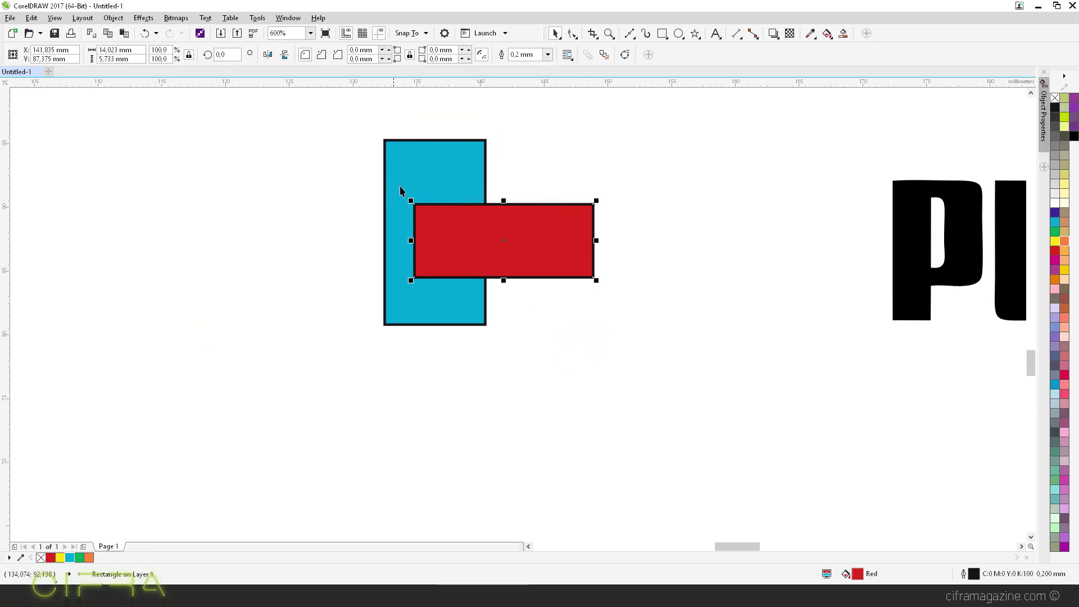
pyautogui.click(472, 419)
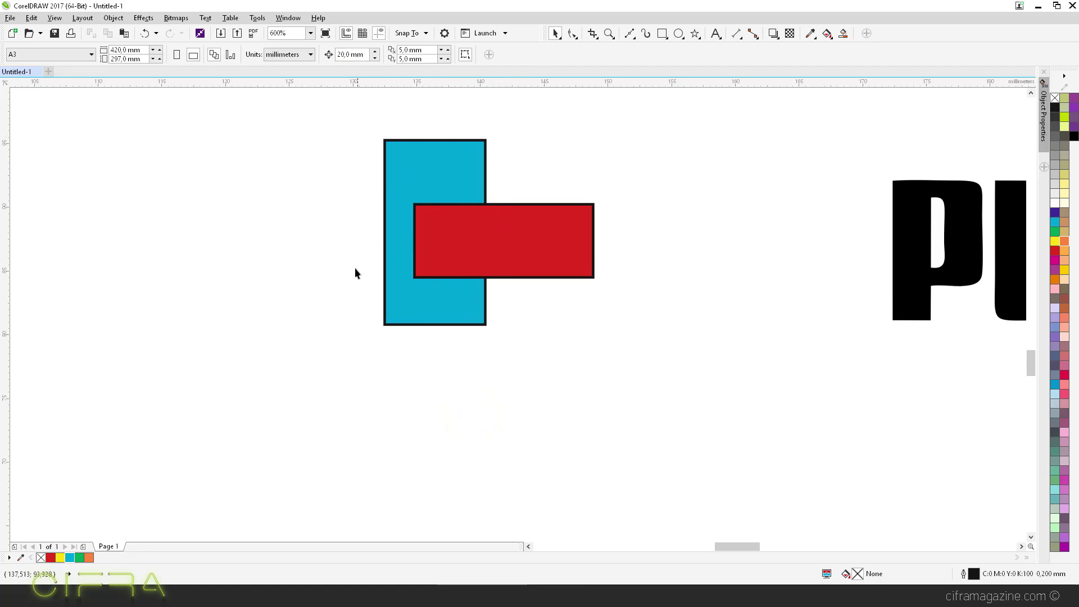
# - Reposition the red rectangle over the cyan one at about X 142.4 mm, Y 87.6 mm and trim the cyan rectangle with it
pyautogui.click(518, 245)
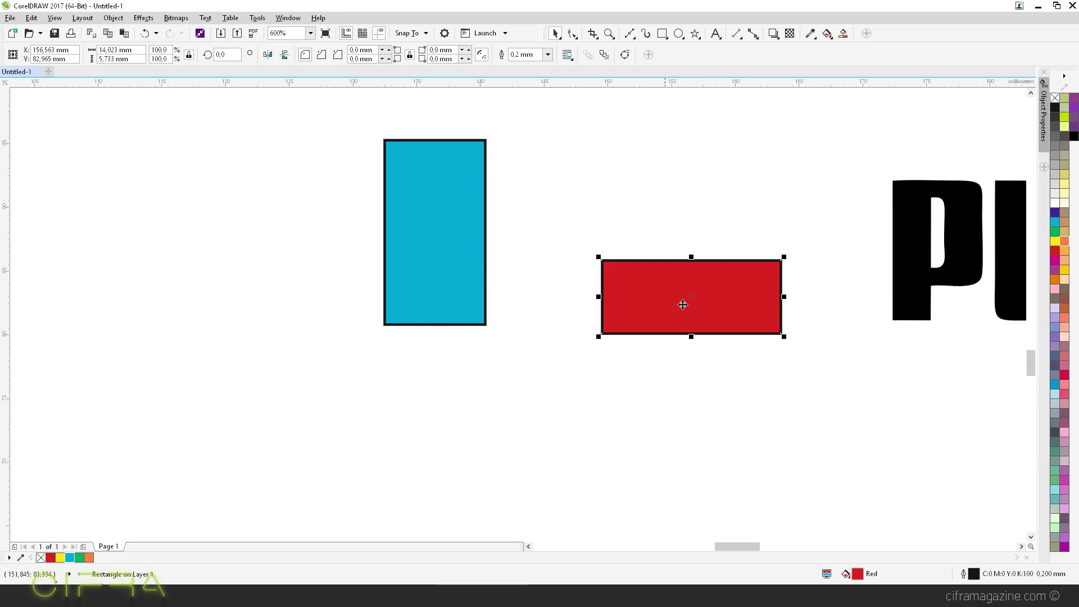
pyautogui.moveTo(682, 304); pyautogui.dragTo(501, 245)
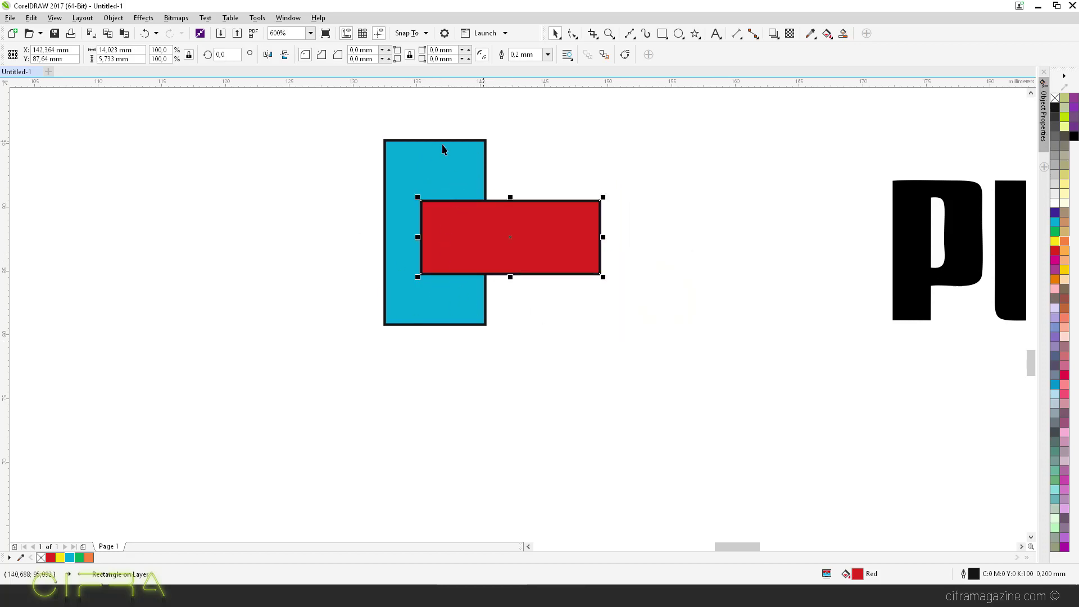
pyautogui.click(556, 235)
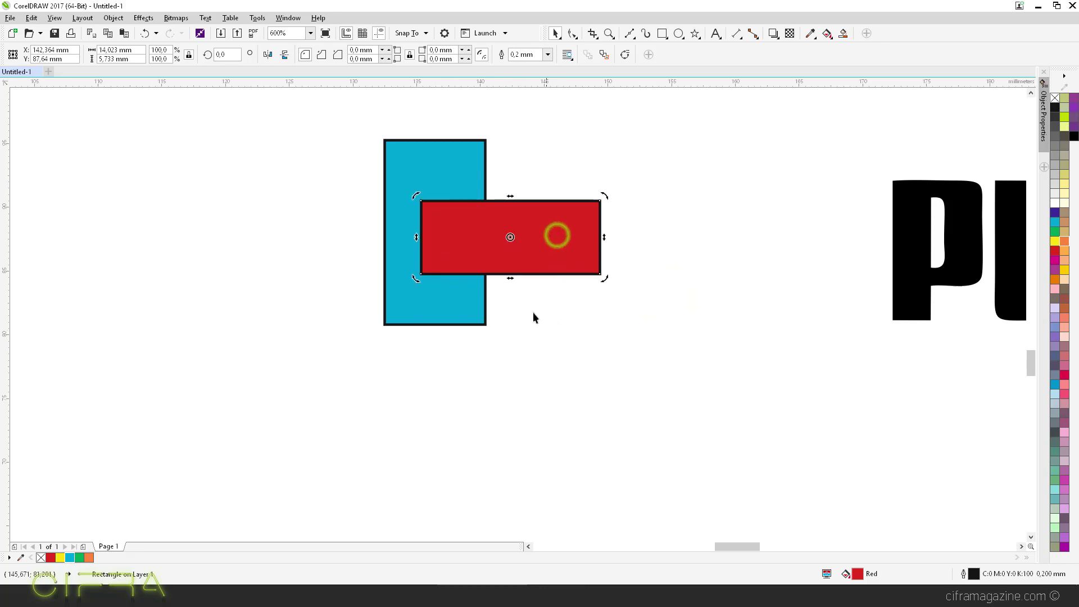
pyautogui.keyDown('shift'); pyautogui.click(441, 170); pyautogui.keyUp('shift')
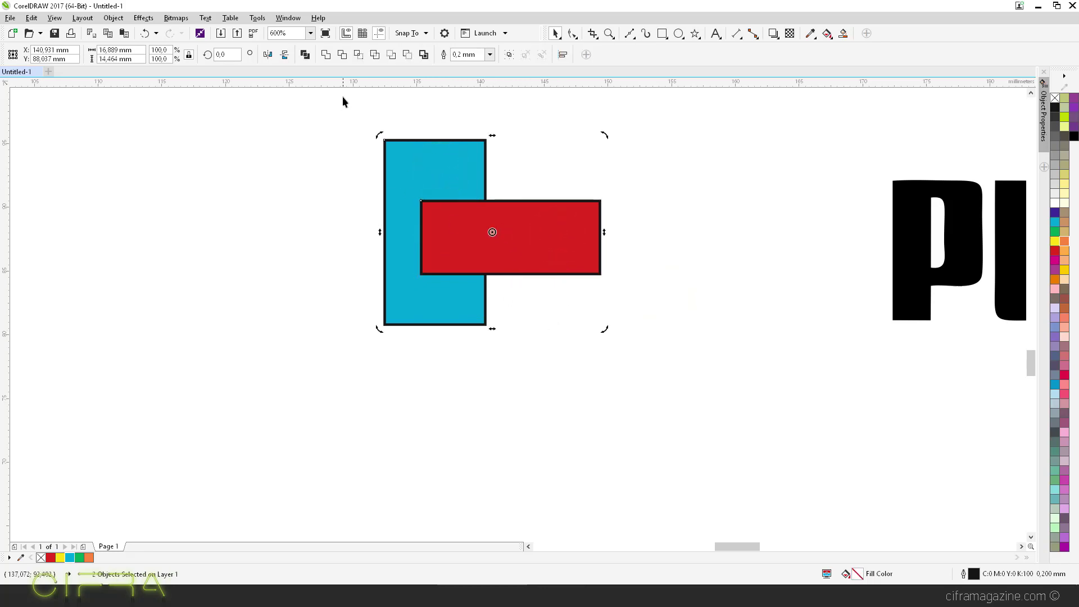
pyautogui.click(342, 55)
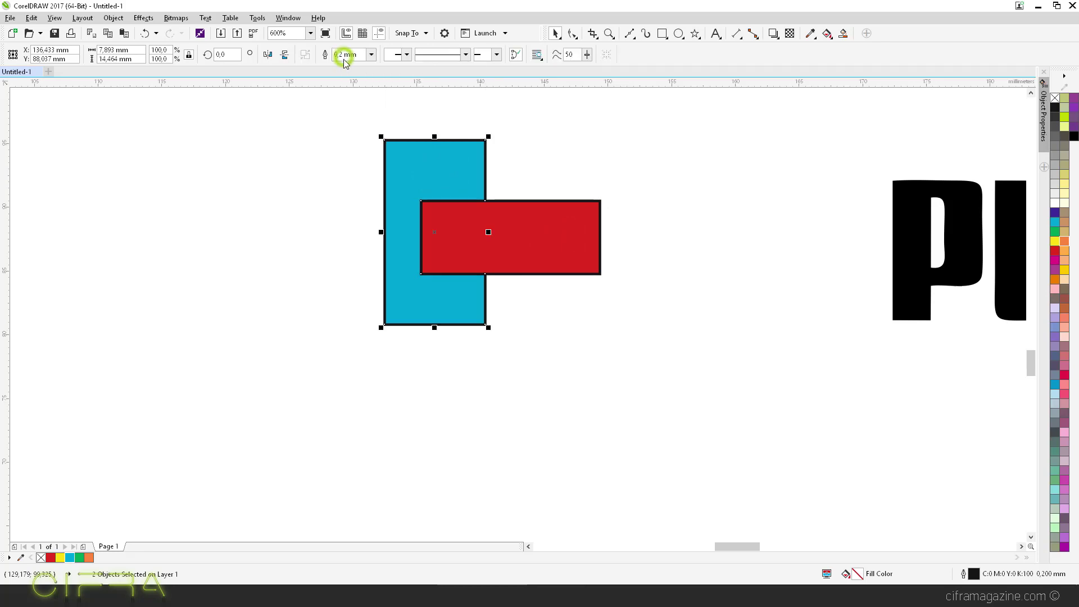
# - Move the red rectangle and the trimmed cyan shape apart, and undo the moves and the trim
pyautogui.click(548, 386)
pyautogui.moveTo(483, 233); pyautogui.dragTo(609, 260)
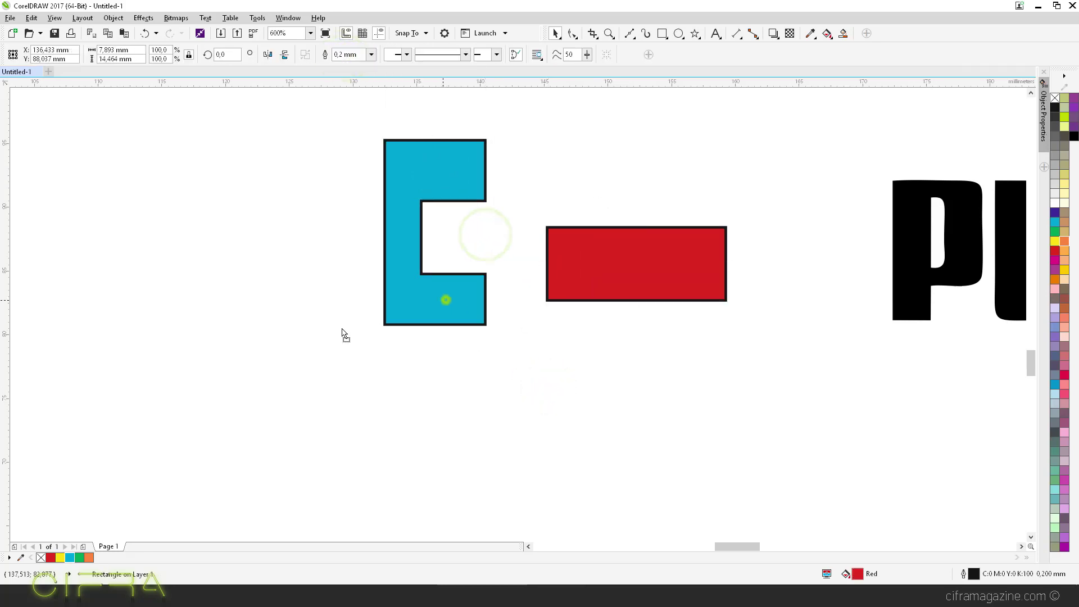
pyautogui.moveTo(445, 298); pyautogui.dragTo(334, 329)
pyautogui.click(469, 436)
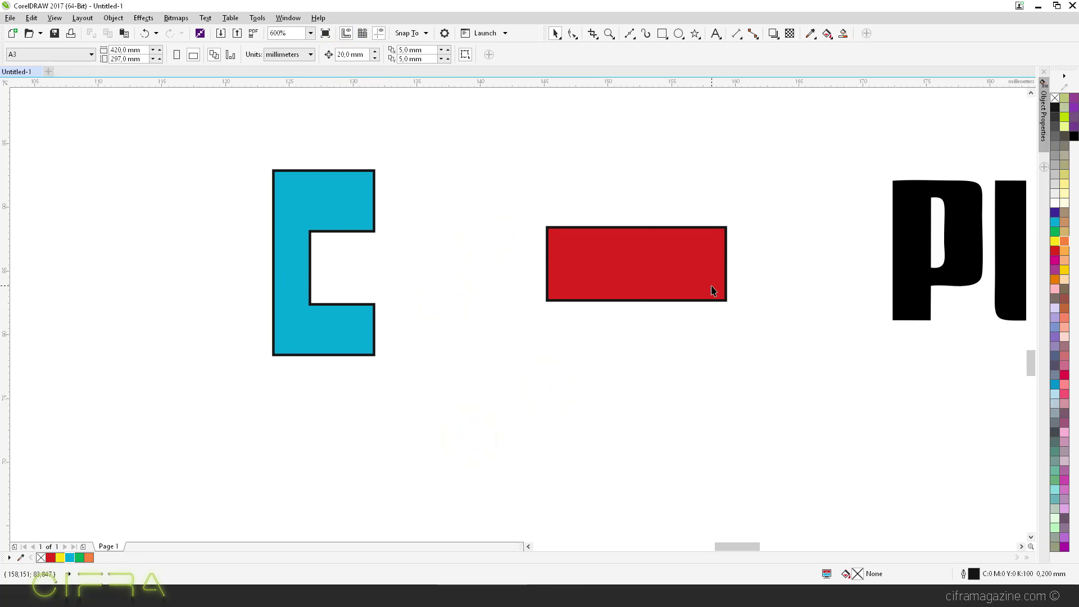
pyautogui.hotkey('ctrl', 'z')
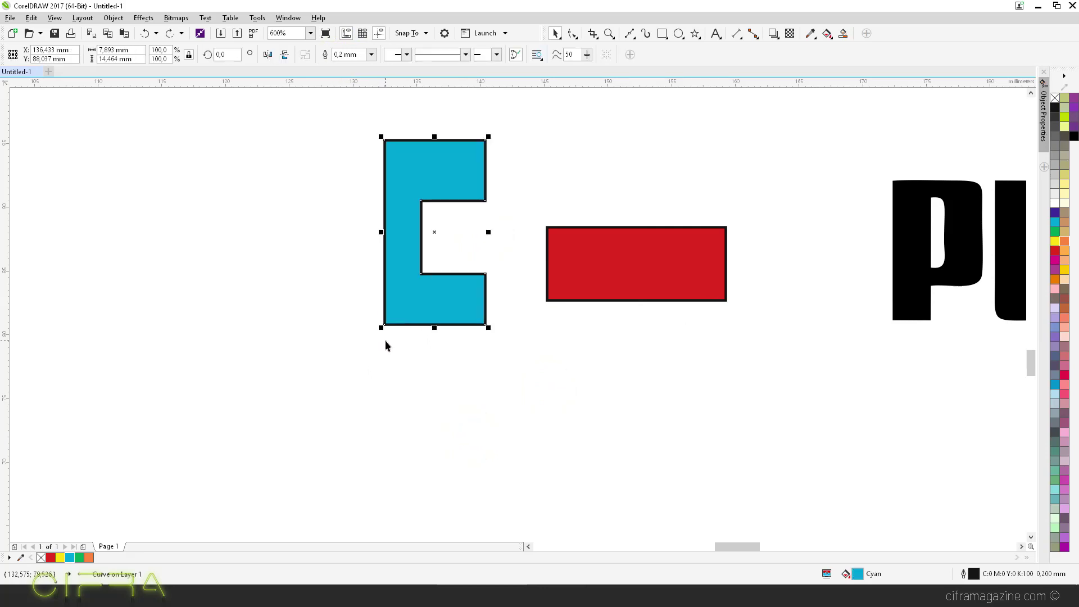
pyautogui.hotkey('ctrl', 'z')
# - Move the red rectangle off the cyan one to about X 149.2 mm, Y 81.2 mm and undo the move
pyautogui.click(511, 395)
pyautogui.moveTo(498, 239); pyautogui.dragTo(584, 319)
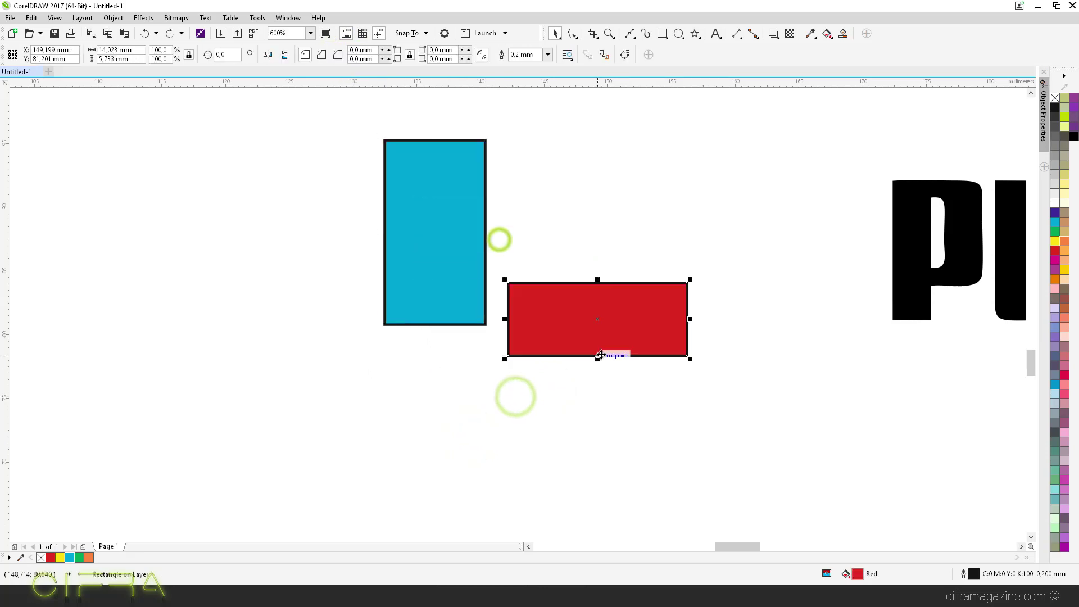
pyautogui.hotkey('ctrl', 'z')
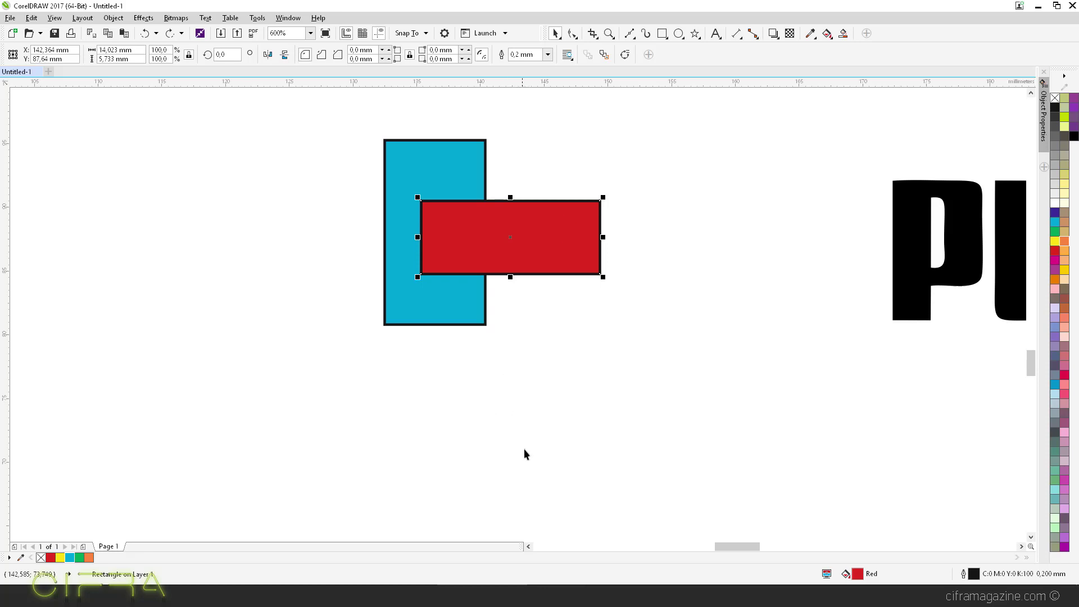
# - Weld the red and cyan rectangles into a single cyan shape
pyautogui.click(557, 247)
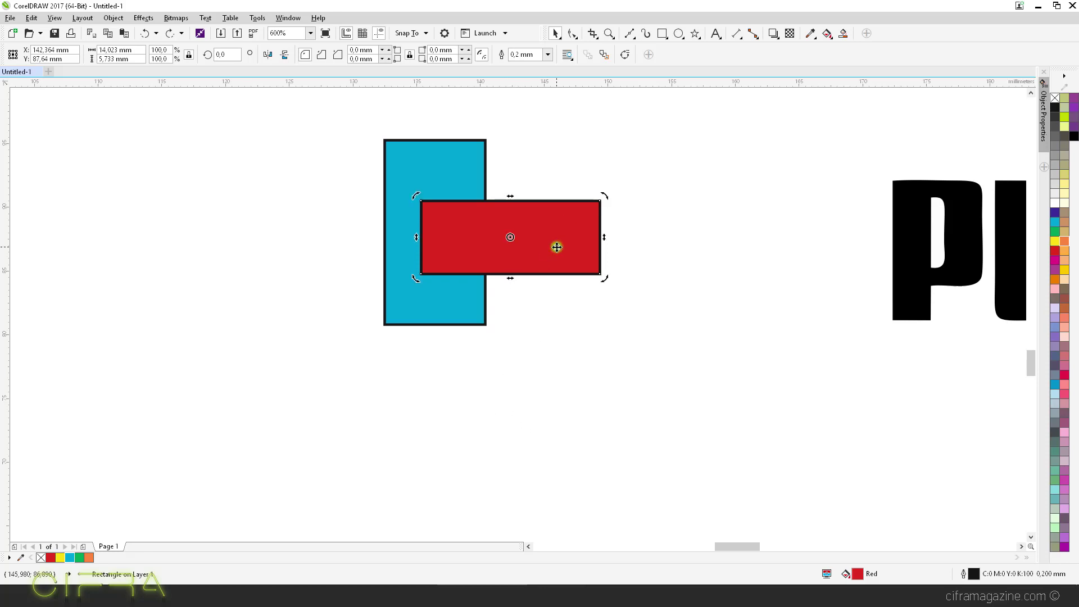
pyautogui.keyDown('shift'); pyautogui.click(446, 162); pyautogui.keyUp('shift')
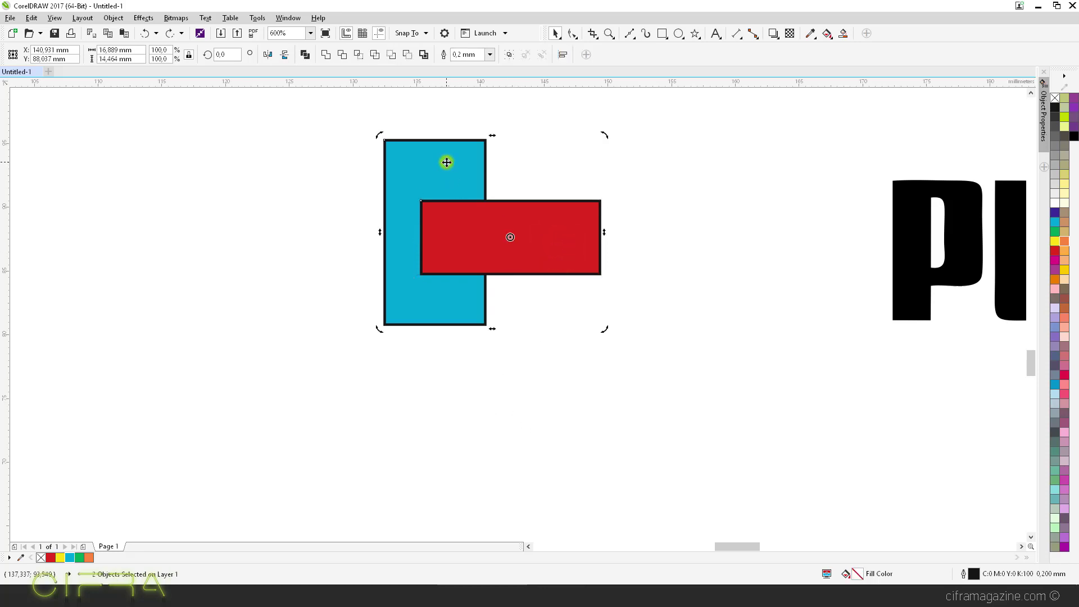
pyautogui.click(325, 55)
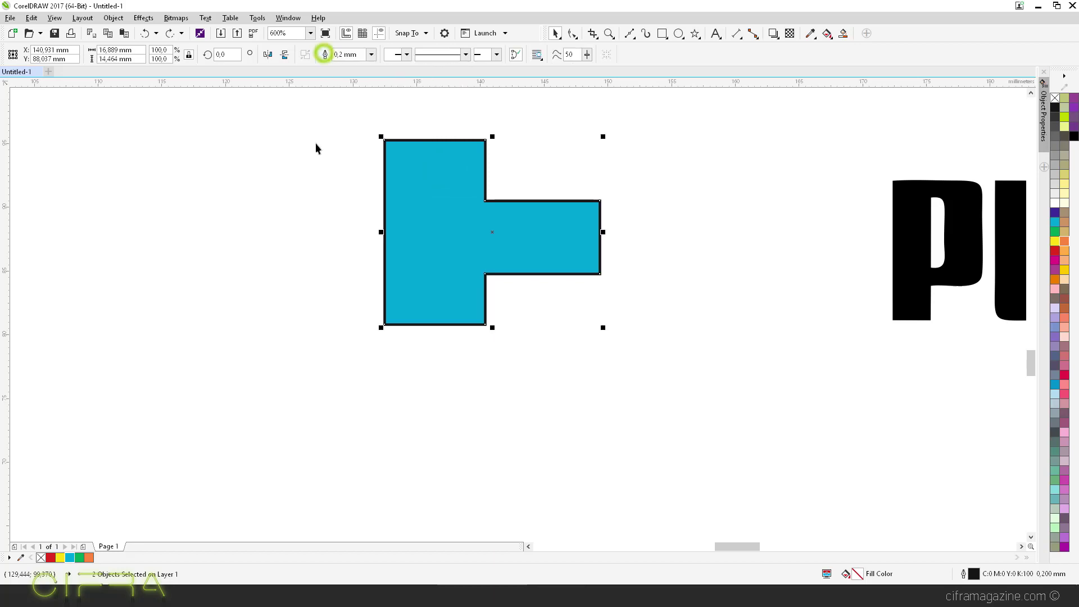
# - Move the welded cyan shape away, and undo back to separate cyan and red rectangles standing apart
pyautogui.click(484, 417)
pyautogui.moveTo(425, 272); pyautogui.dragTo(172, 406)
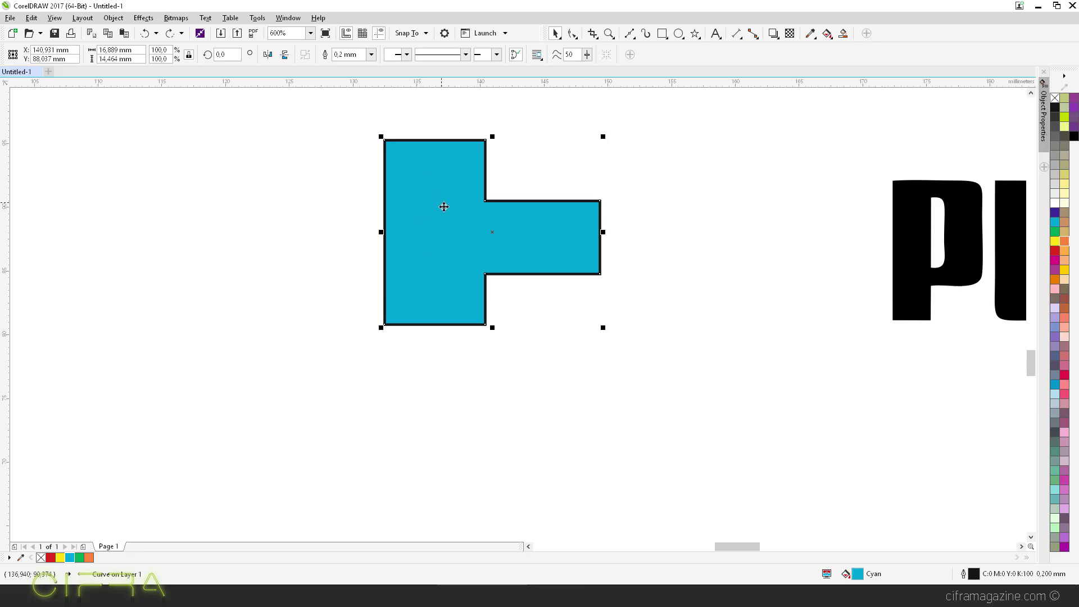
pyautogui.hotkey('ctrl', 'z')
pyautogui.hotkey('ctrl', 'z')
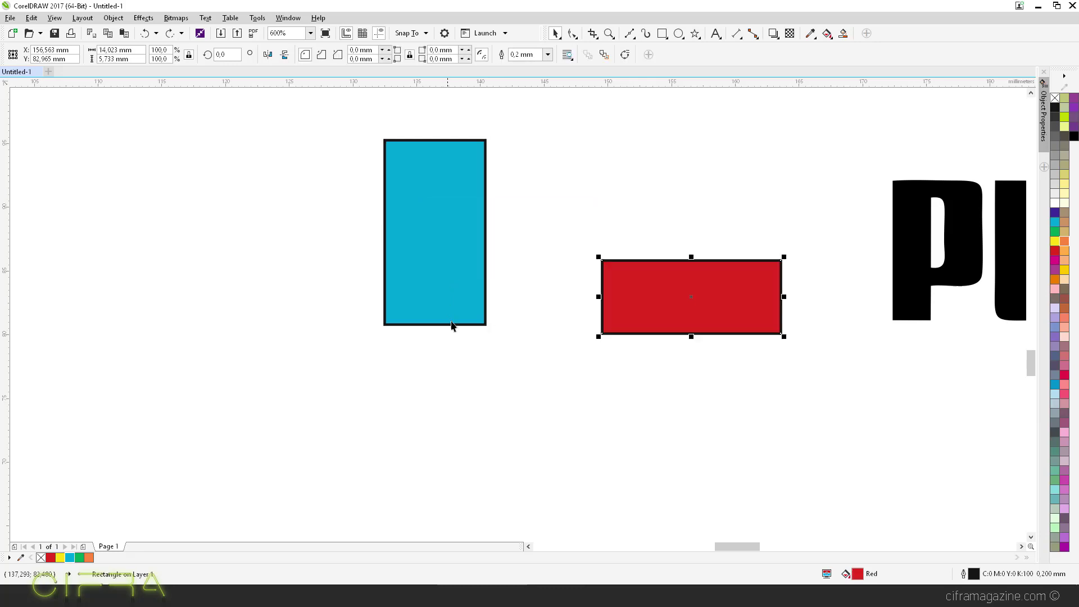
# - Move the red rectangle over the cyan one to about X 142.7 mm, Y 88.2 mm
pyautogui.click(424, 202)
pyautogui.click(550, 381)
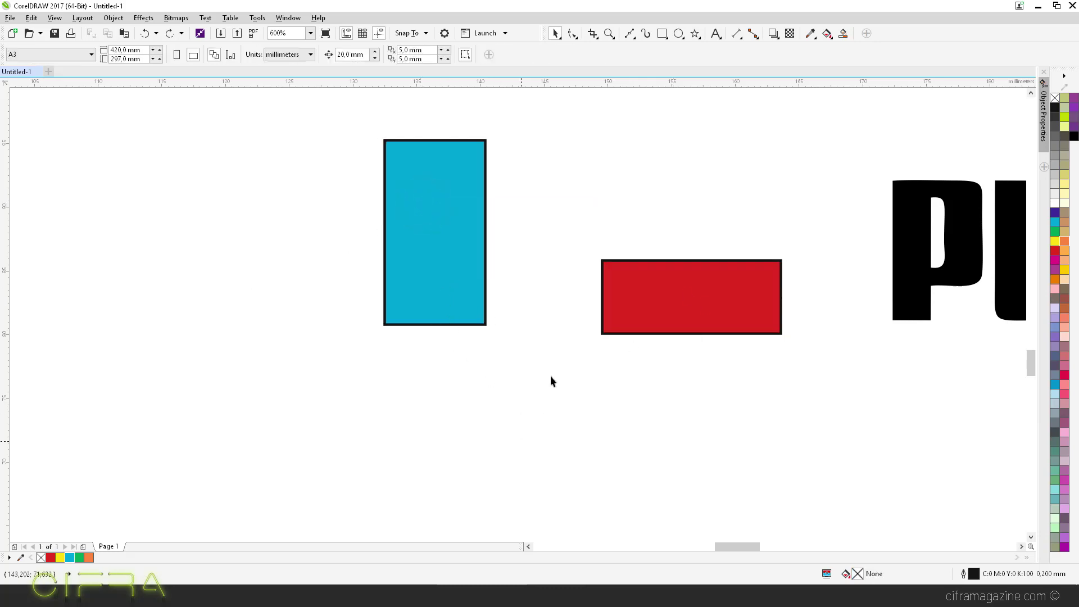
pyautogui.click(439, 279)
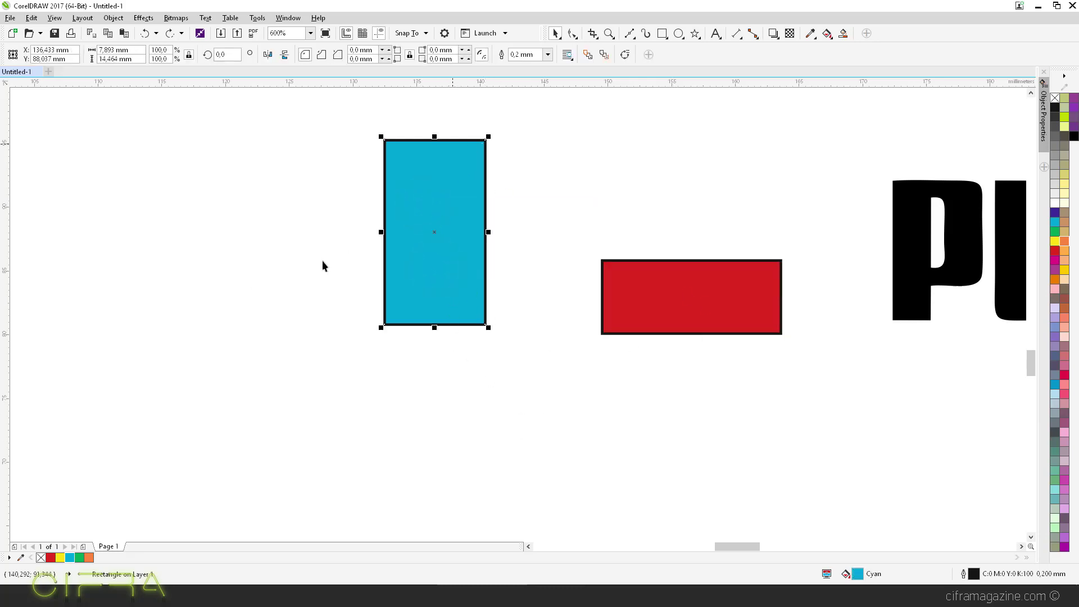
pyautogui.moveTo(698, 308); pyautogui.dragTo(523, 241)
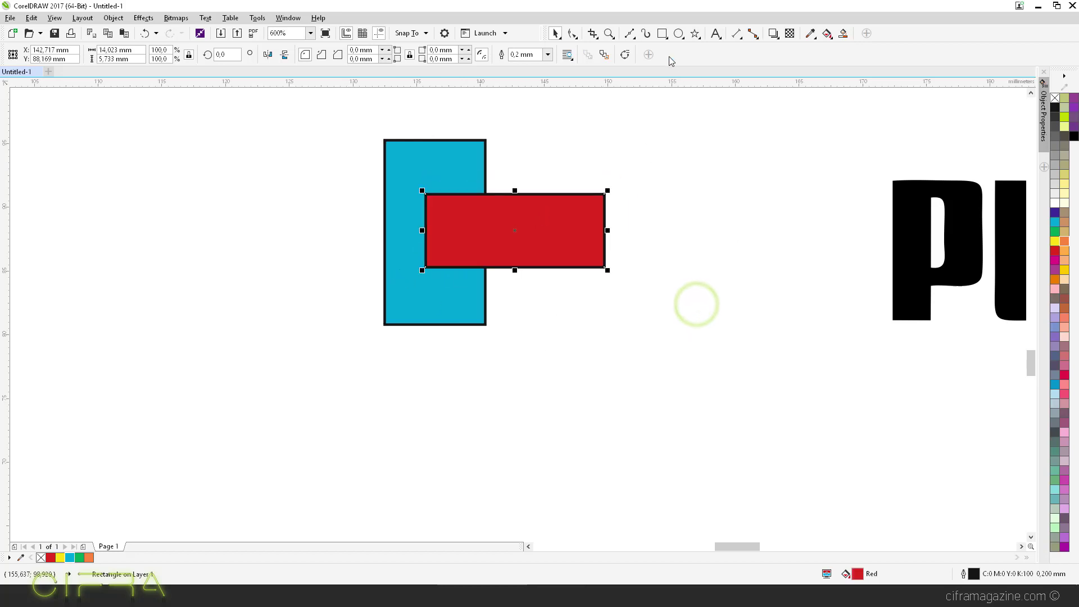
# - Draw a rectangle of about 8.2 × 2.4 mm overlapping the cyan rectangle's lower left edge and fill it with yellow
pyautogui.click(662, 34)
pyautogui.moveTo(301, 275); pyautogui.dragTo(406, 306)
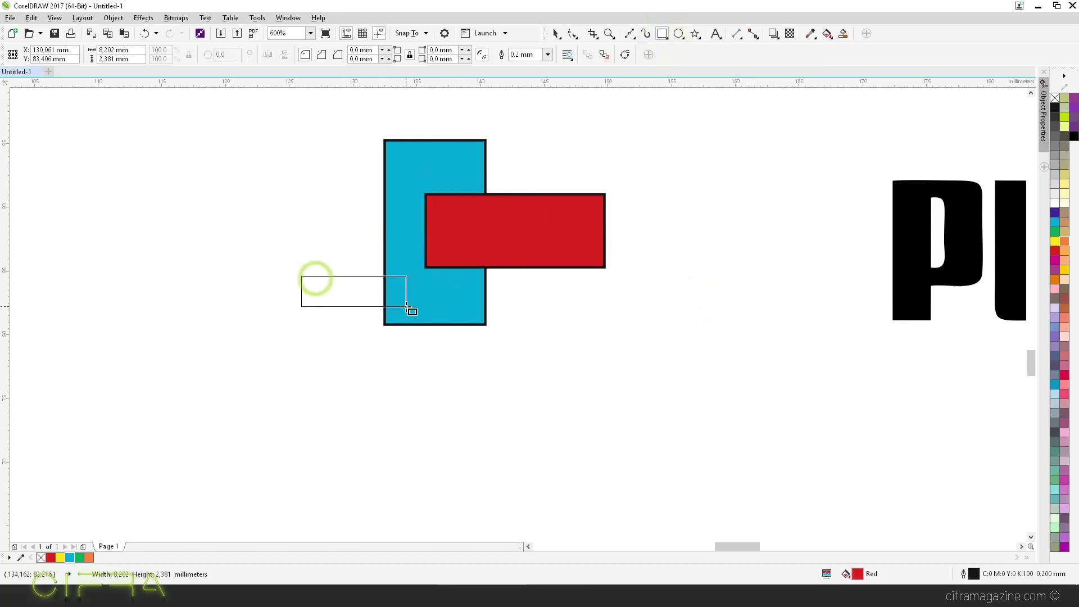
pyautogui.click(555, 34)
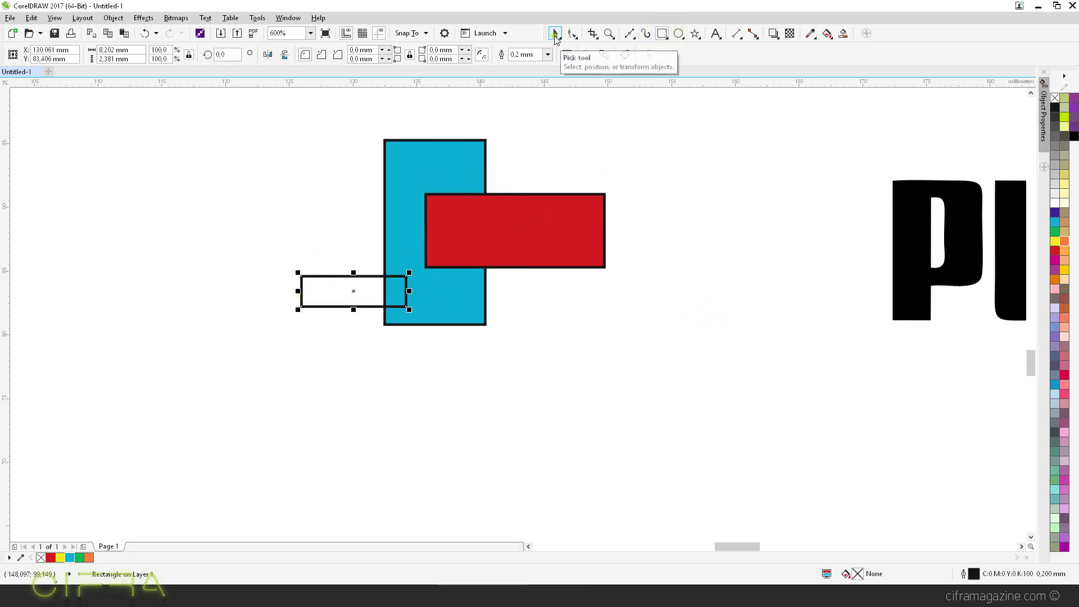
pyautogui.click(60, 557)
pyautogui.click(534, 404)
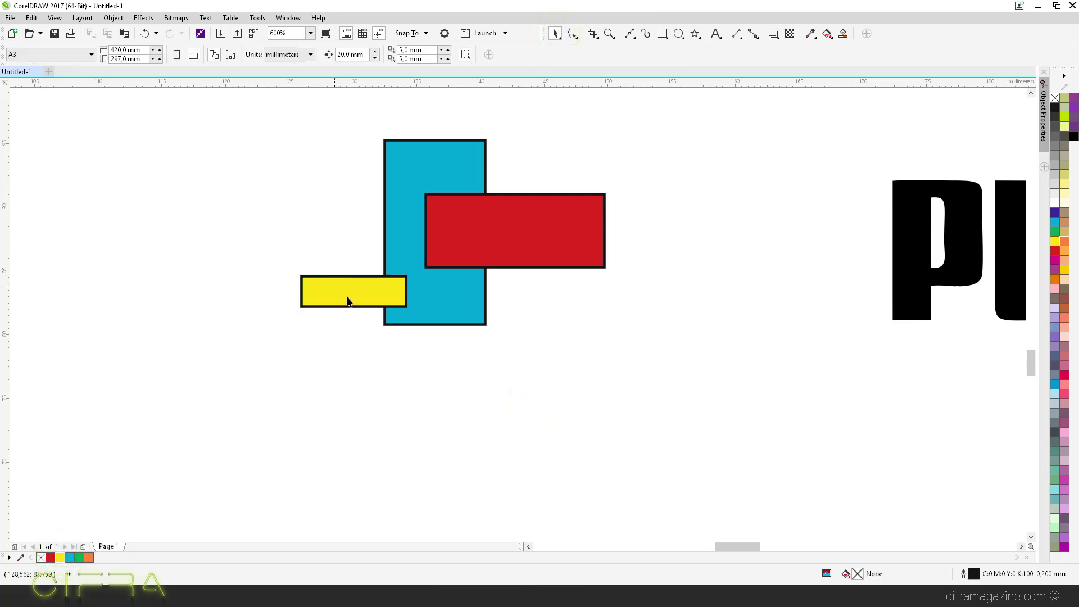
# - Trim the cyan rectangle with both the yellow and red rectangles, and deselect it
pyautogui.click(329, 292)
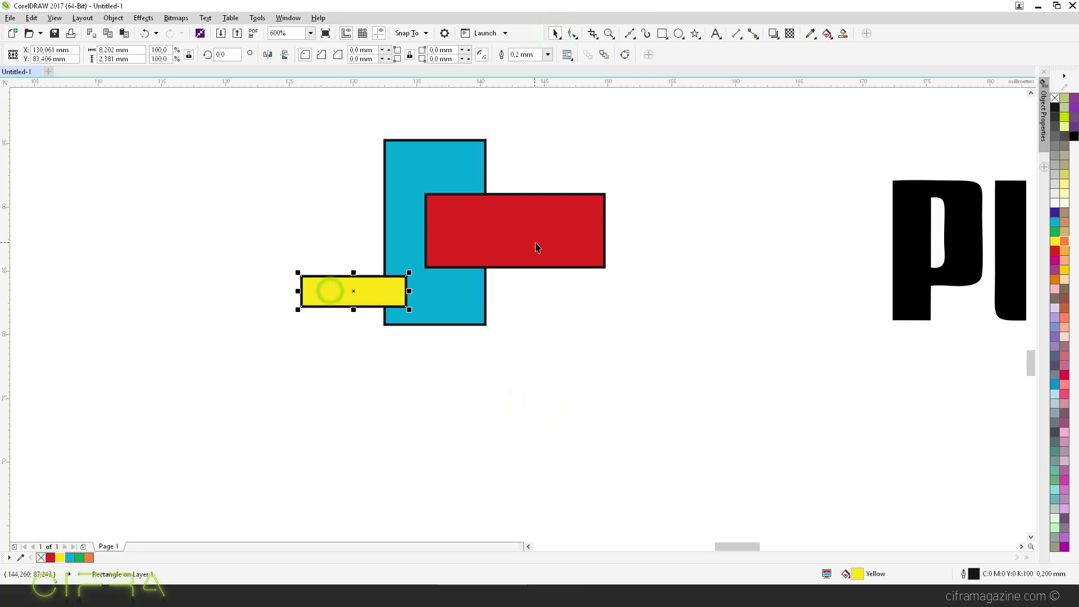
pyautogui.keyDown('shift'); pyautogui.click(536, 242); pyautogui.keyUp('shift')
pyautogui.keyDown('shift'); pyautogui.click(409, 149); pyautogui.keyUp('shift')
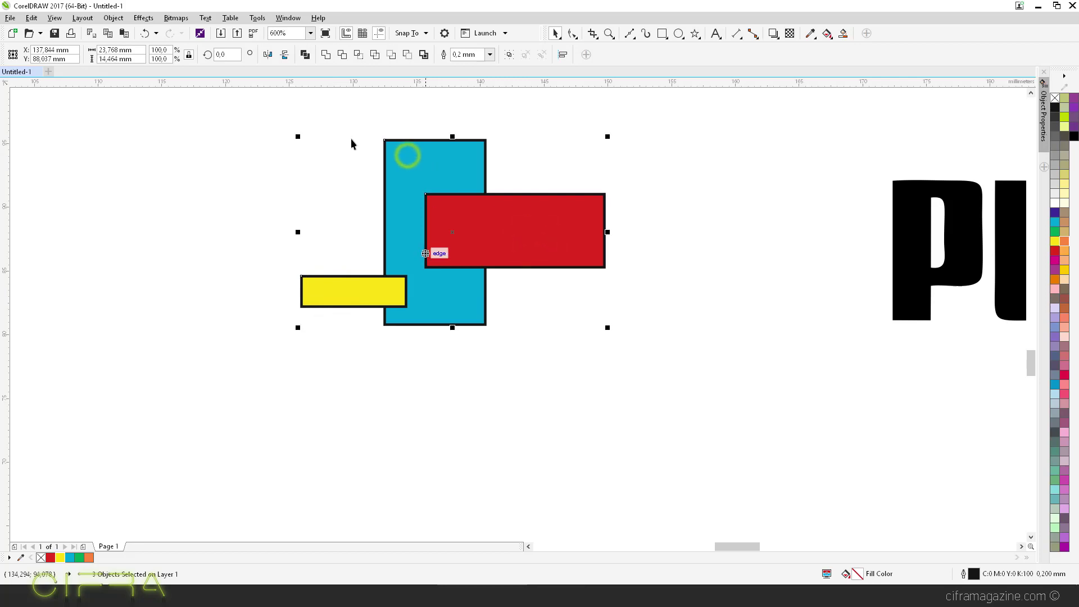
pyautogui.click(342, 55)
pyautogui.click(504, 418)
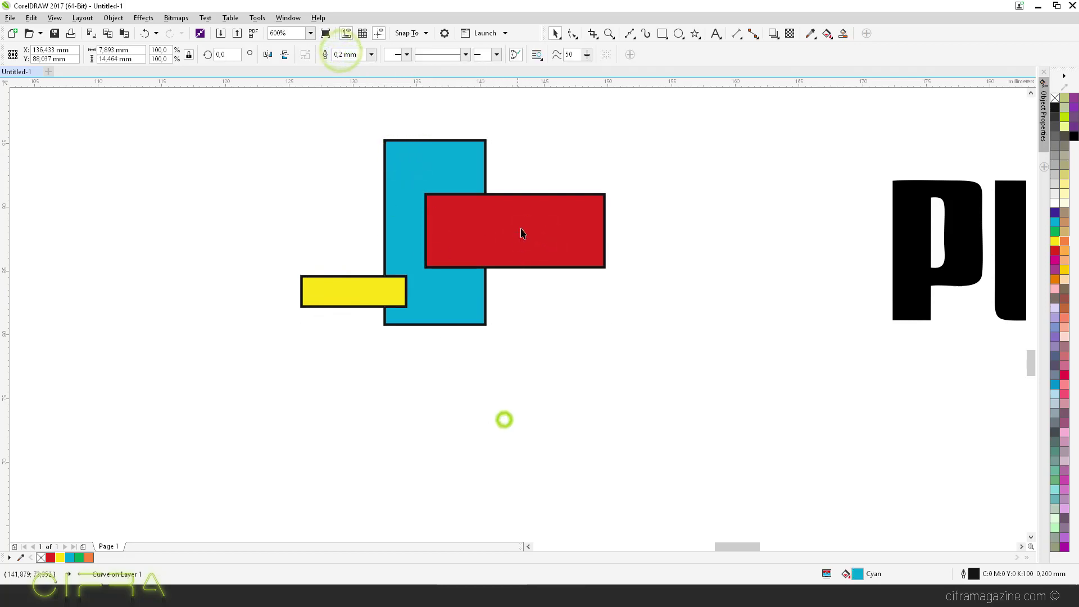
# - Move the red rectangle and the yellow rectangle off the trimmed cyan shape, and undo both moves
pyautogui.moveTo(520, 226); pyautogui.dragTo(651, 280)
pyautogui.moveTo(335, 293); pyautogui.dragTo(161, 366)
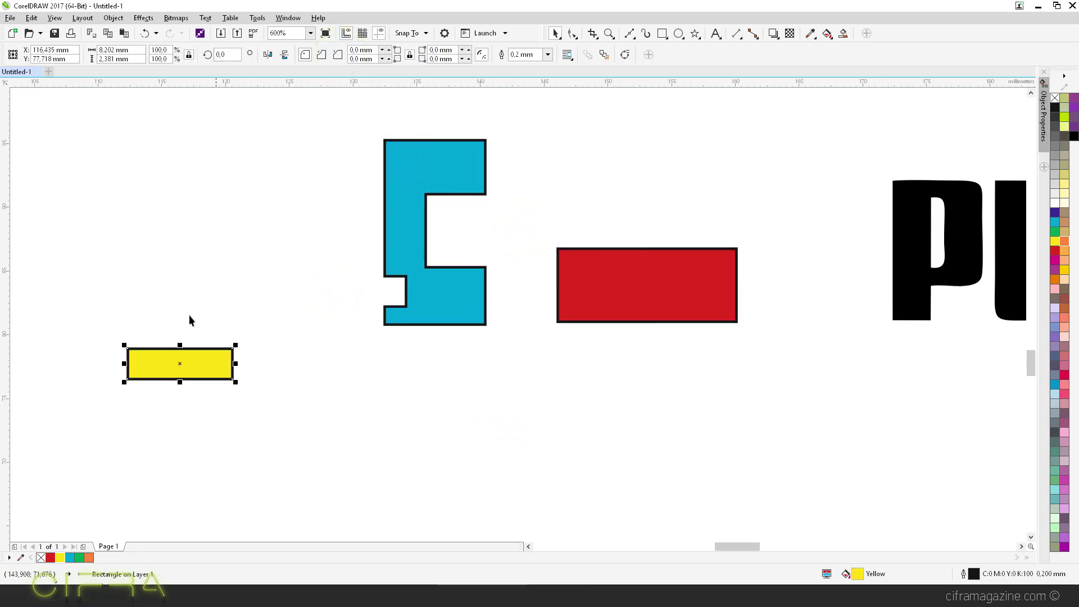
pyautogui.hotkey('ctrl', 'z')
pyautogui.hotkey('ctrl', 'z')
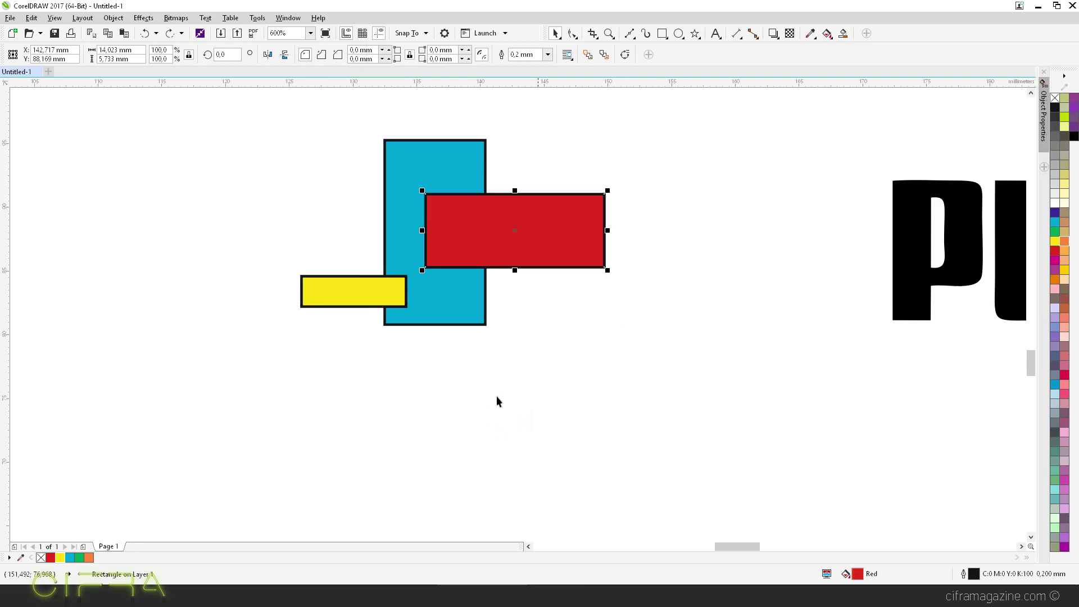
# - Weld the cyan, red and yellow rectangles into a single shape and deselect it
pyautogui.click(465, 401)
pyautogui.hotkey('ctrl', 'a')
pyautogui.click(542, 406)
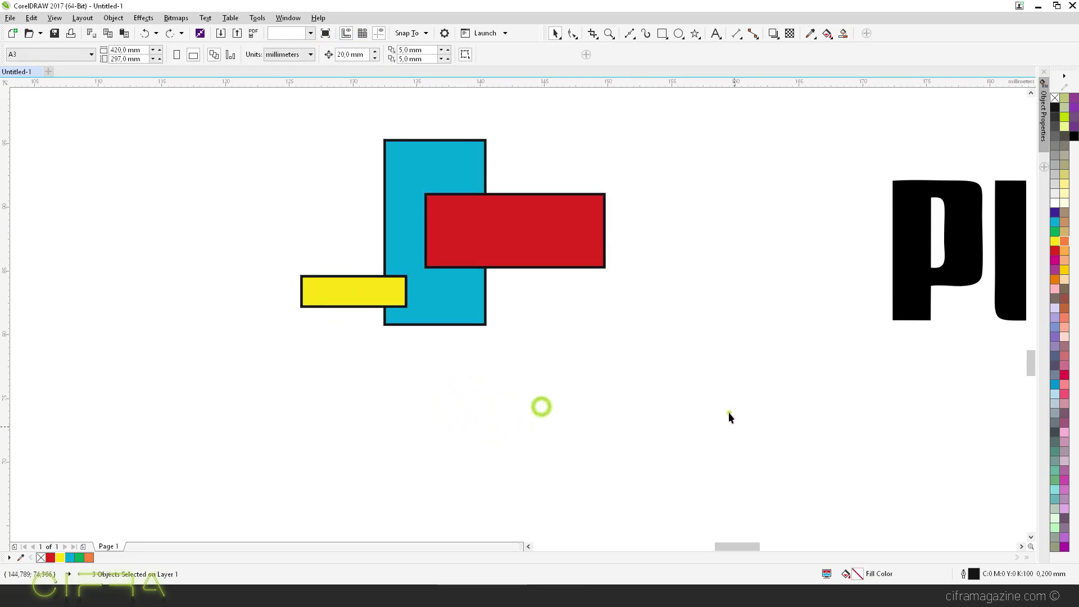
pyautogui.moveTo(729, 417); pyautogui.dragTo(213, 114)
pyautogui.click(325, 54)
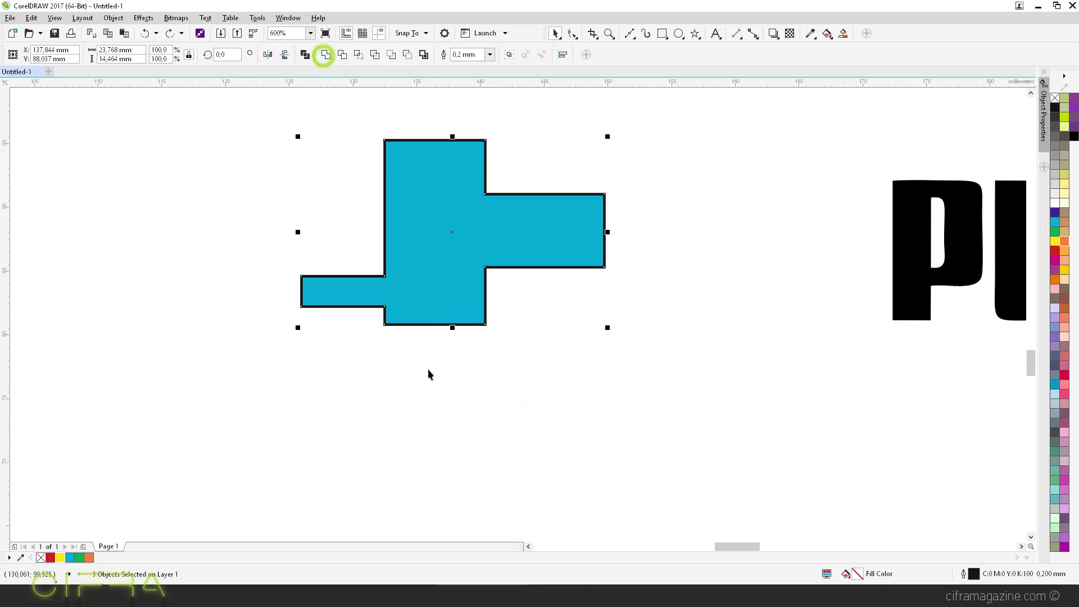
pyautogui.click(455, 393)
# - Move the welded shape around, and undo the moves, the weld and the small rectangle's yellow fill
pyautogui.click(435, 282)
pyautogui.moveTo(544, 436); pyautogui.dragTo(520, 388)
pyautogui.hotkey('ctrl', 'z')
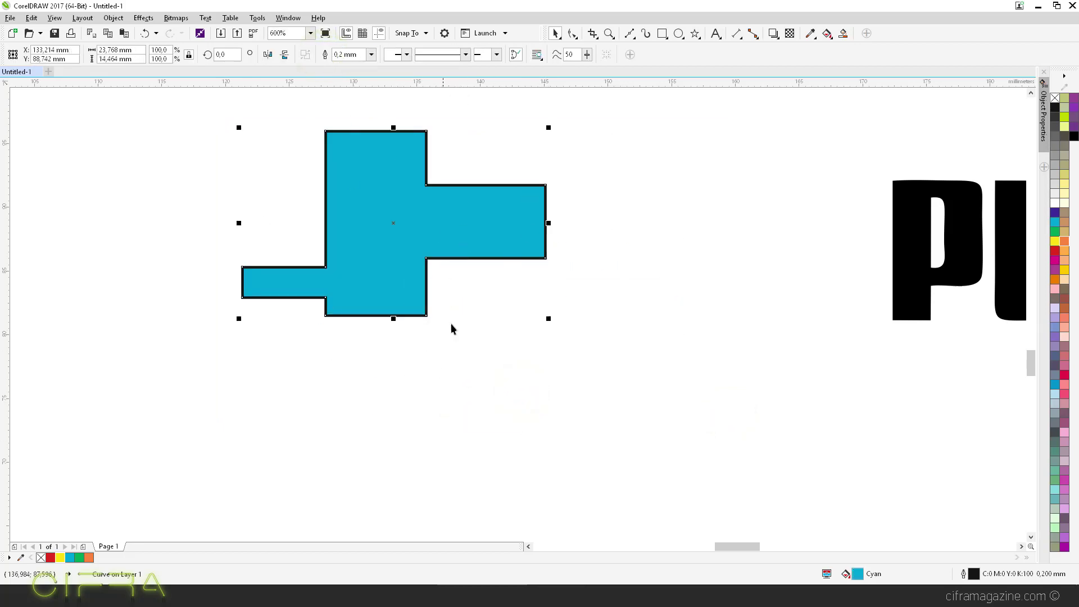
pyautogui.moveTo(396, 308); pyautogui.dragTo(416, 325)
pyautogui.hotkey('ctrl', 'z')
pyautogui.click(443, 401)
pyautogui.hotkey('ctrl', 'z')
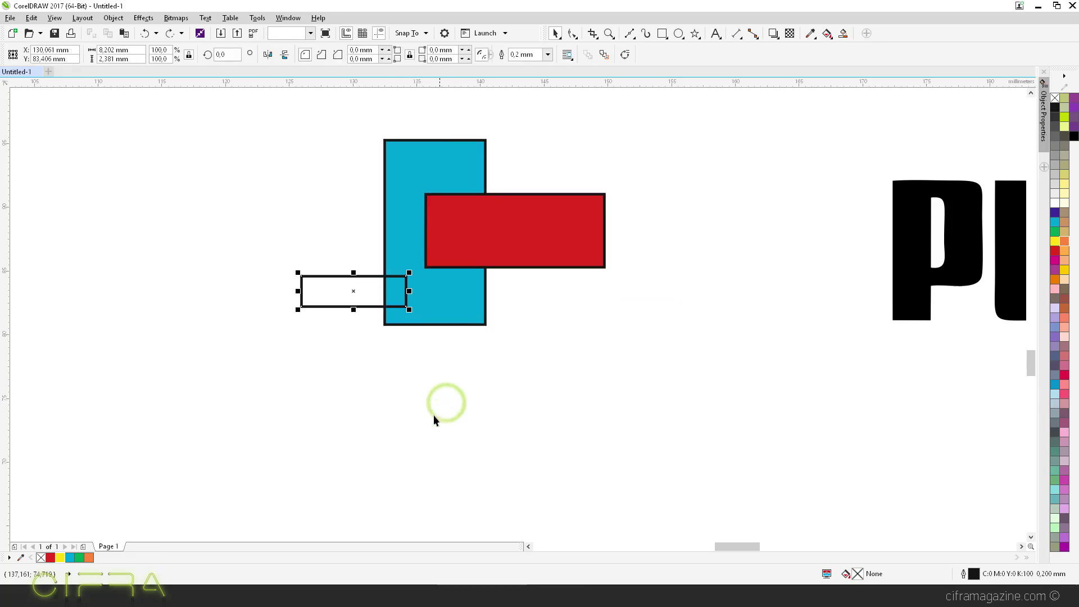
# - Delete the unfilled rectangle overlapping the cyan rectangle's lower left edge
pyautogui.click(430, 414)
pyautogui.click(349, 290)
pyautogui.press('Delete')
# - Move the red rectangle to about X 143.8 mm, Y 87.0 mm so it still overlaps the cyan rectangle
pyautogui.moveTo(526, 250); pyautogui.dragTo(612, 314)
pyautogui.hotkey('ctrl', 'z')
pyautogui.moveTo(523, 215); pyautogui.dragTo(551, 238)
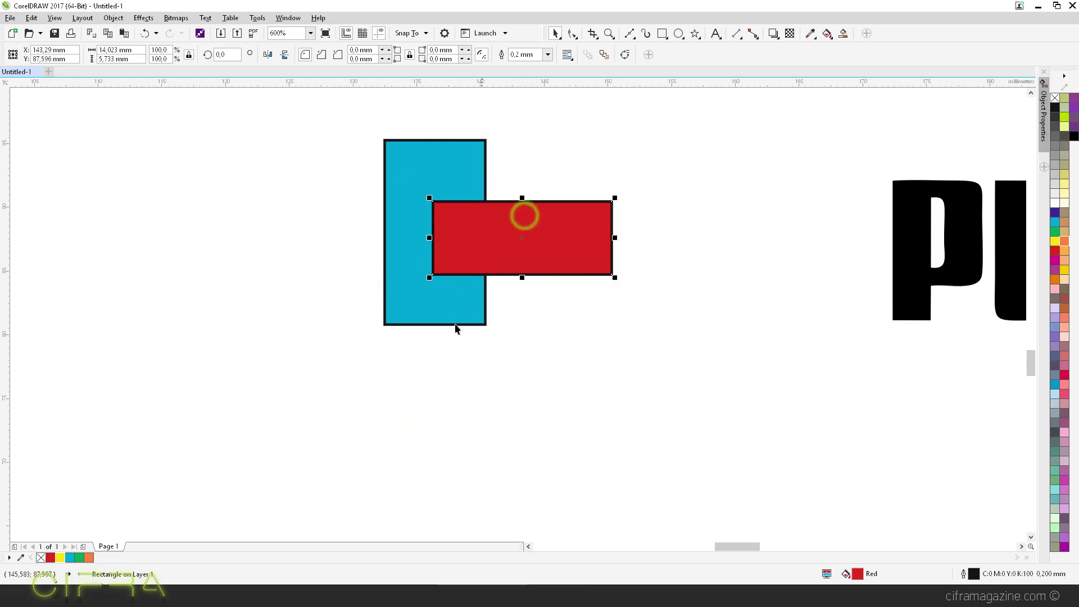
pyautogui.keyDown('shift'); pyautogui.click(427, 309); pyautogui.keyUp('shift')
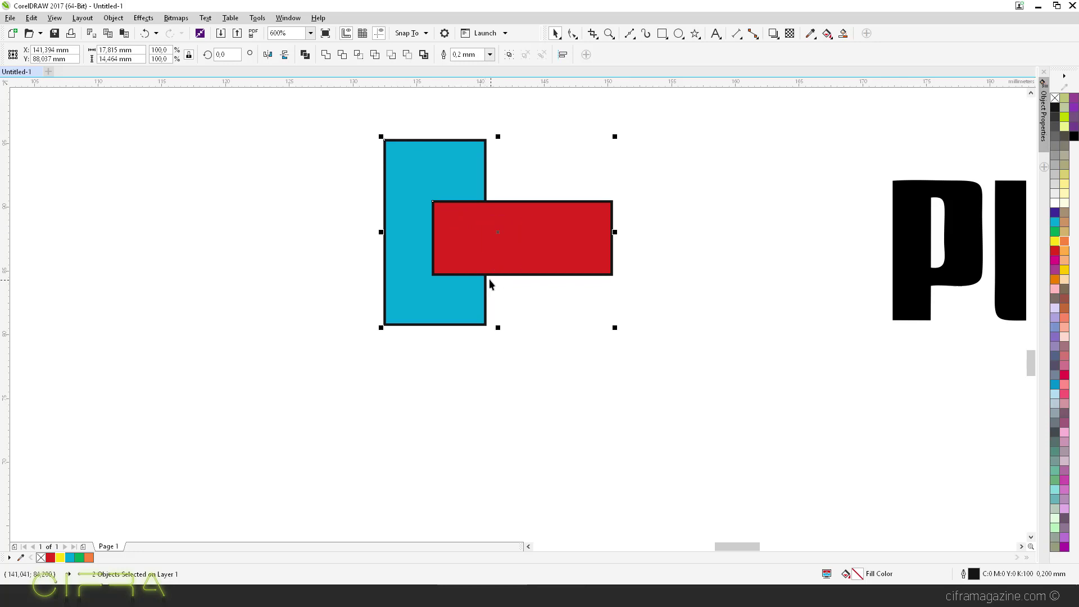
pyautogui.click(528, 382)
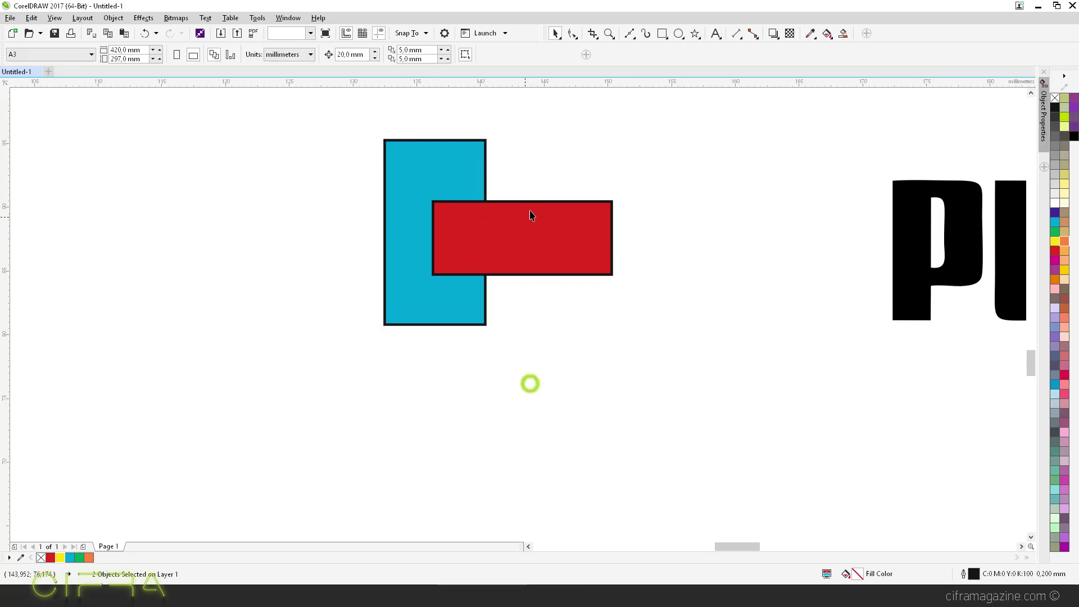
pyautogui.moveTo(521, 212)
pyautogui.mouseDown()
pyautogui.moveTo(495, 238)
pyautogui.moveTo(545, 257)
pyautogui.moveTo(527, 220)
pyautogui.mouseUp()
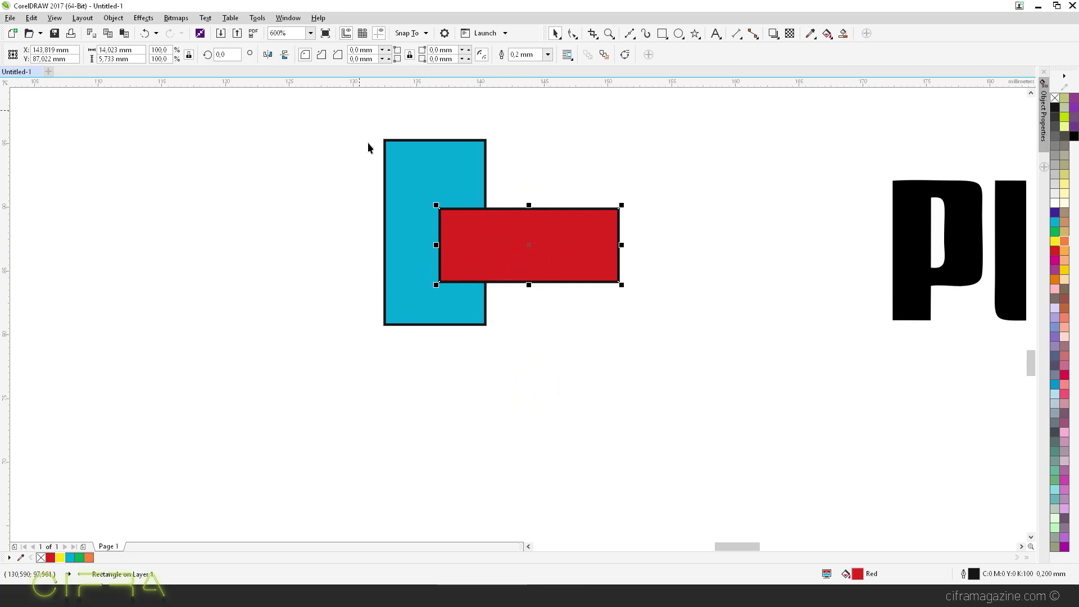
# - Intersect the red and cyan rectangles and move the overlap piece left of them to about X 124.4 mm, Y 86.0 mm
pyautogui.click(571, 243)
pyautogui.keyDown('shift'); pyautogui.click(390, 161); pyautogui.keyUp('shift')
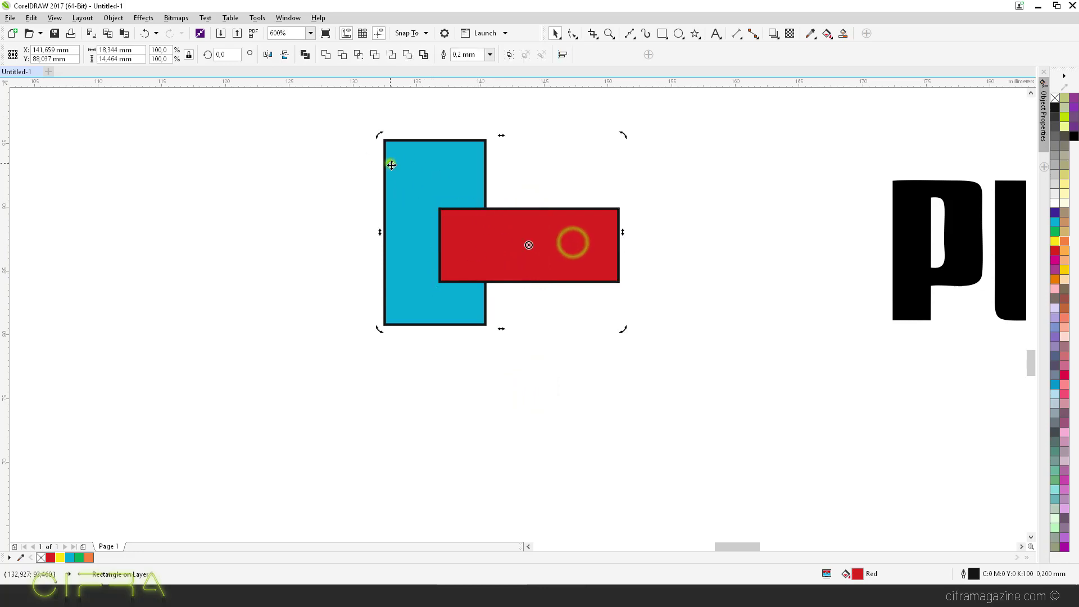
pyautogui.click(358, 55)
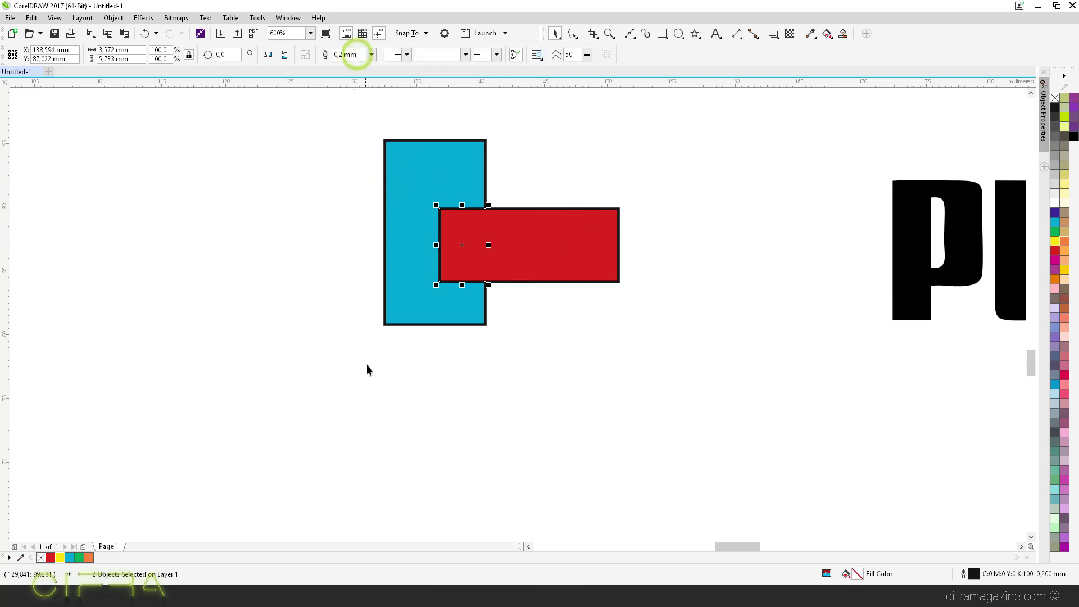
pyautogui.moveTo(461, 245); pyautogui.dragTo(280, 258)
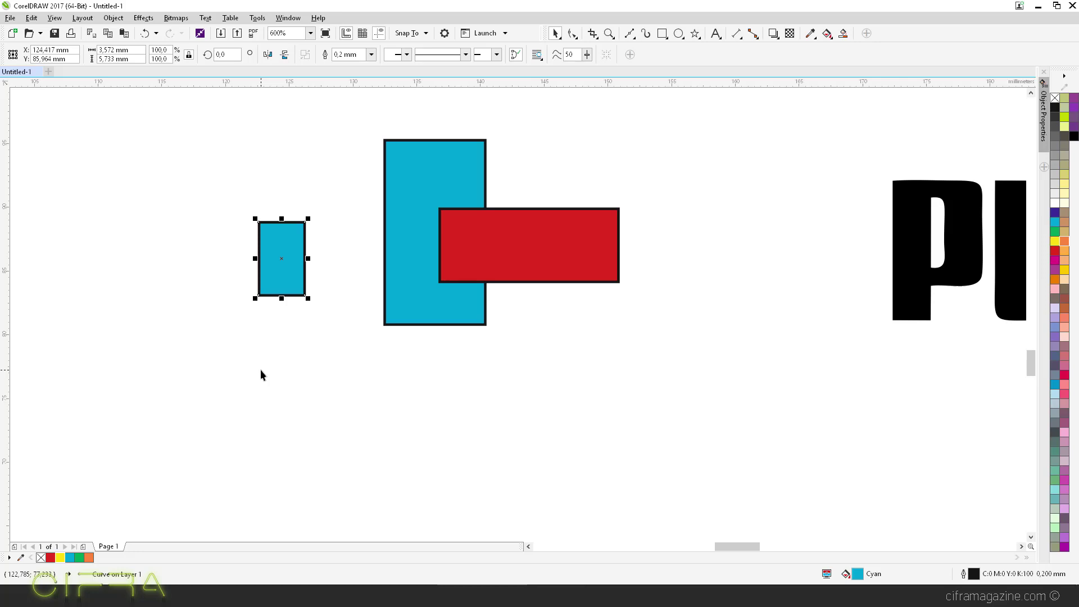
# - Delete the intersection piece, the red rectangle and the cyan rectangle
pyautogui.press('Delete')
pyautogui.click(539, 245)
pyautogui.press('Delete')
pyautogui.click(421, 218)
pyautogui.press('Delete')
# - Trim the white counter shape out of the PUMA logo's letter P and remove the leftover white piece
pyautogui.moveTo(623, 262); pyautogui.dragTo(410, 381)
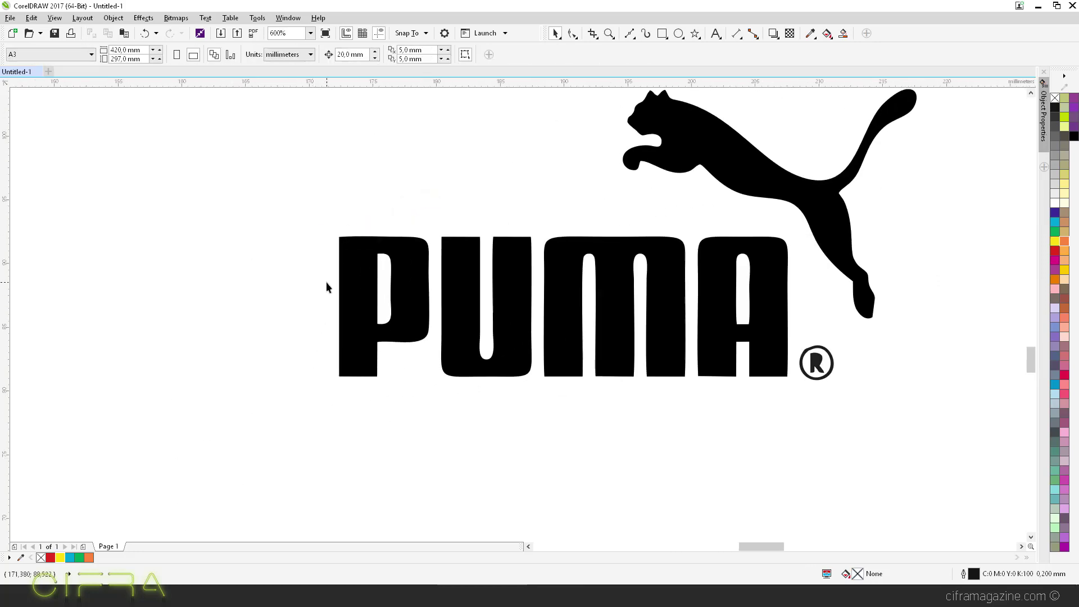
pyautogui.moveTo(349, 179); pyautogui.dragTo(410, 353)
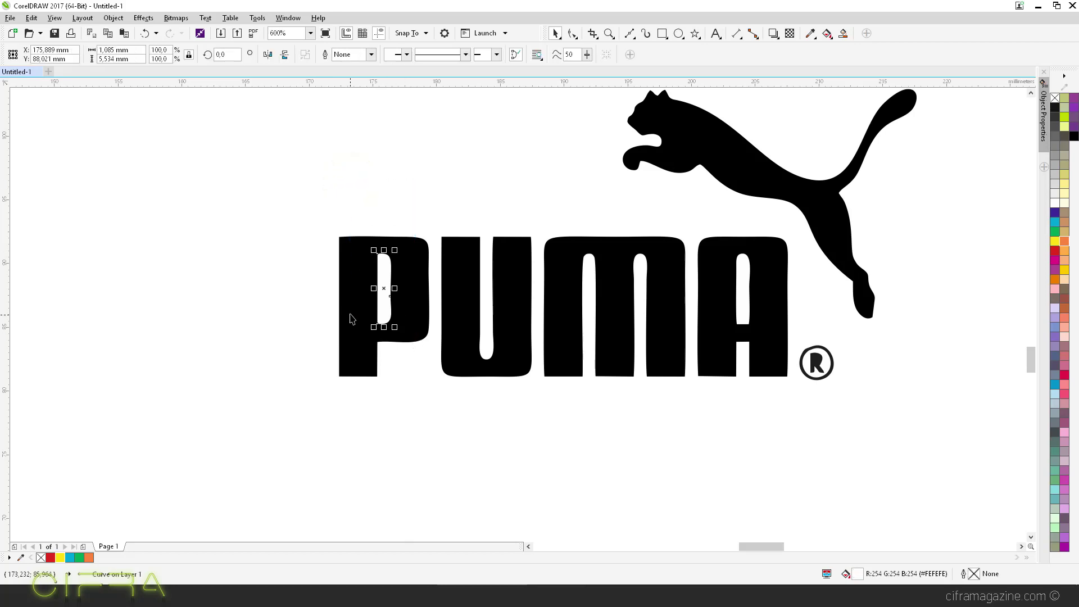
pyautogui.keyDown('shift'); pyautogui.click(350, 349); pyautogui.keyUp('shift')
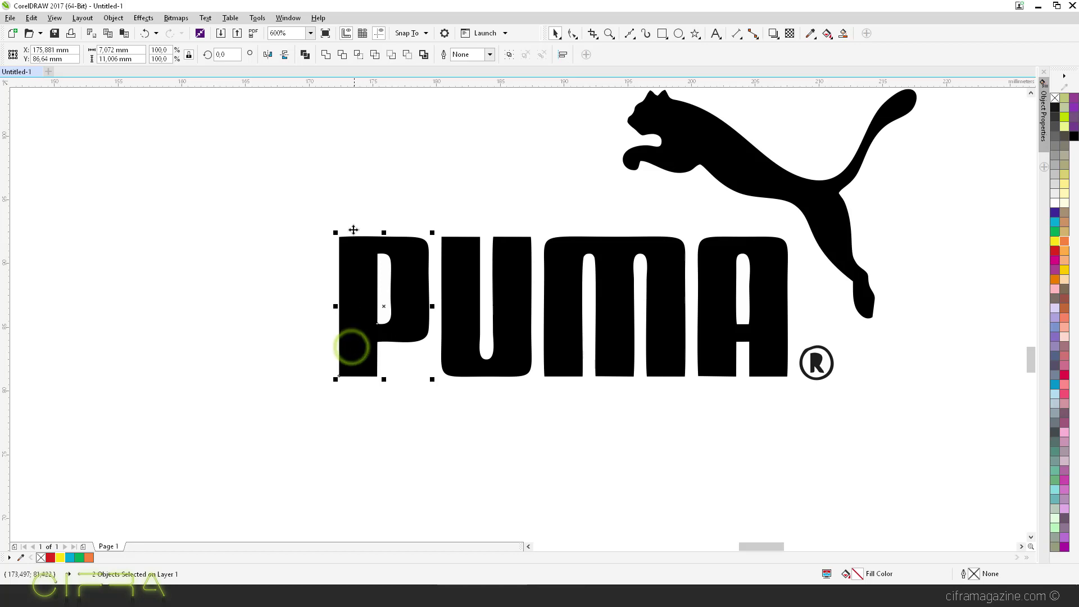
pyautogui.click(341, 54)
pyautogui.click(199, 347)
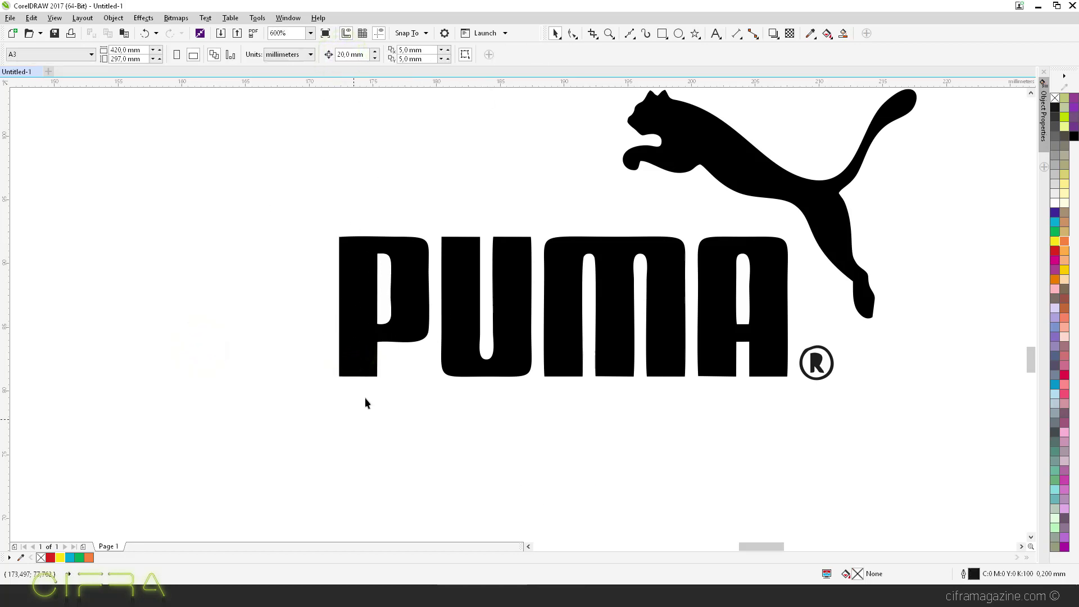
pyautogui.click(384, 277)
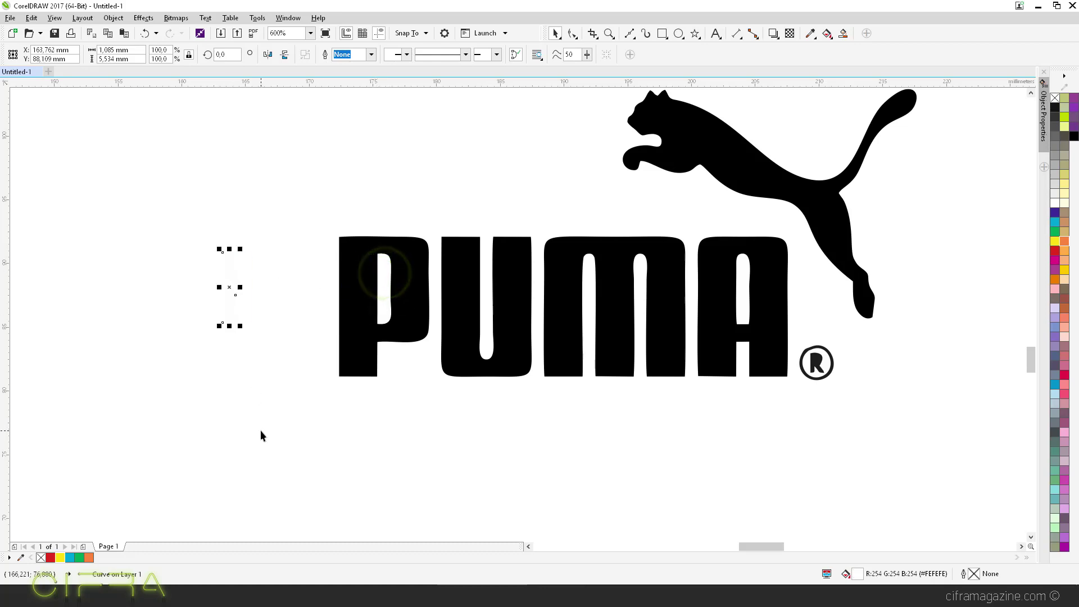
pyautogui.press('Escape')
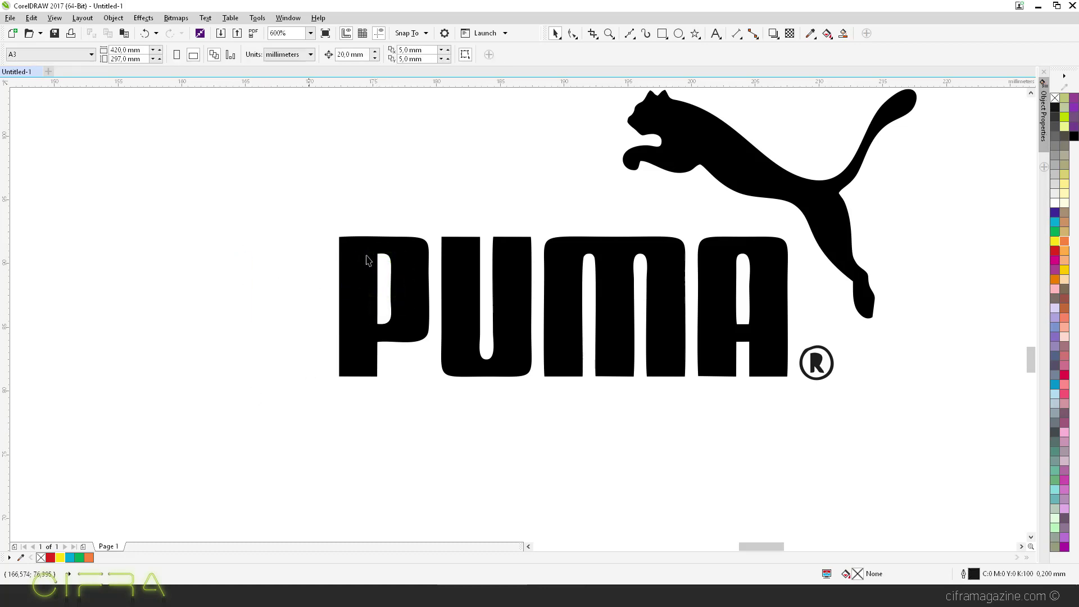
# - Draw a rectangle of about 64.2 × 11.2 mm across the lower part of the PUMA lettering and fill it with red
pyautogui.click(661, 33)
pyautogui.moveTo(173, 309); pyautogui.dragTo(994, 455)
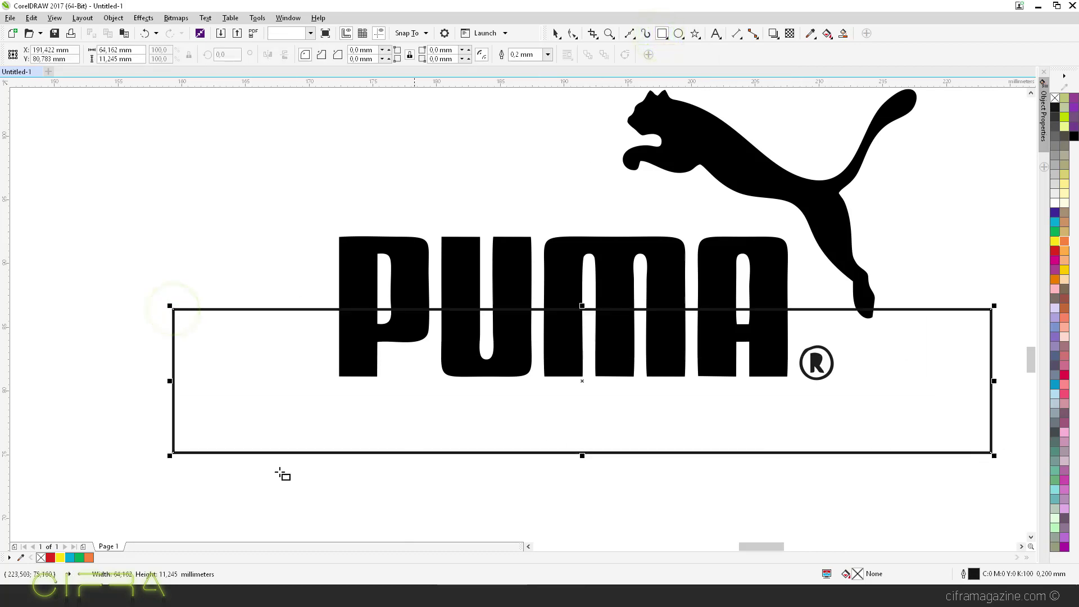
pyautogui.click(50, 558)
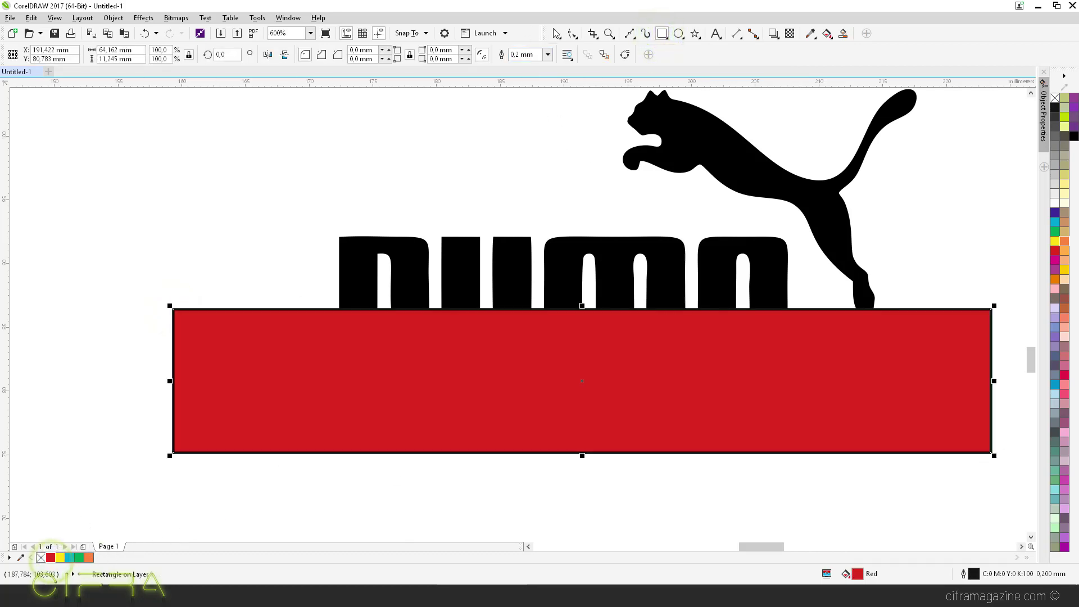
pyautogui.click(555, 34)
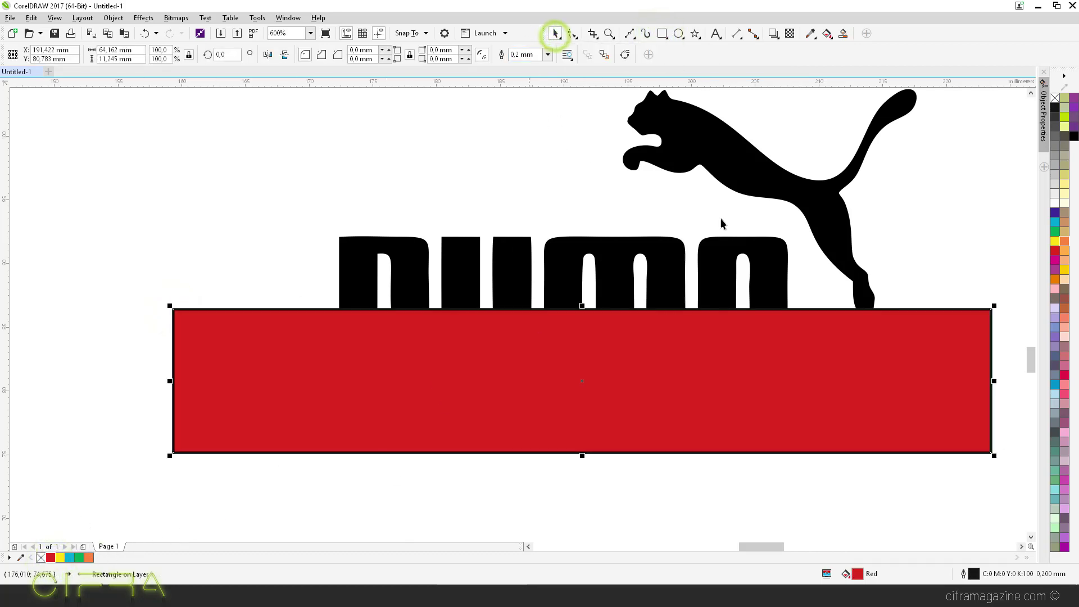
# - Remove the red rectangle's outline, send it behind the logo and deselect it
pyautogui.rightClick(1055, 99)
pyautogui.hotkey('shift', 'pagedown')
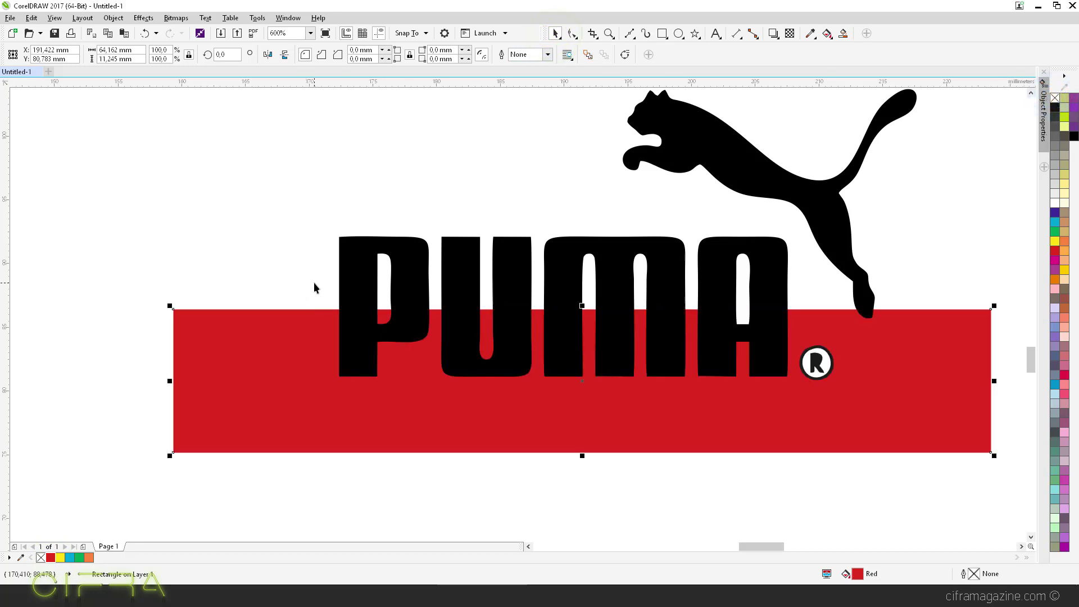
pyautogui.click(245, 240)
# - Move the red rectangle behind the logo to about X 189.8 mm, Y 82.8 mm and deselect it
pyautogui.moveTo(277, 385); pyautogui.dragTo(261, 339)
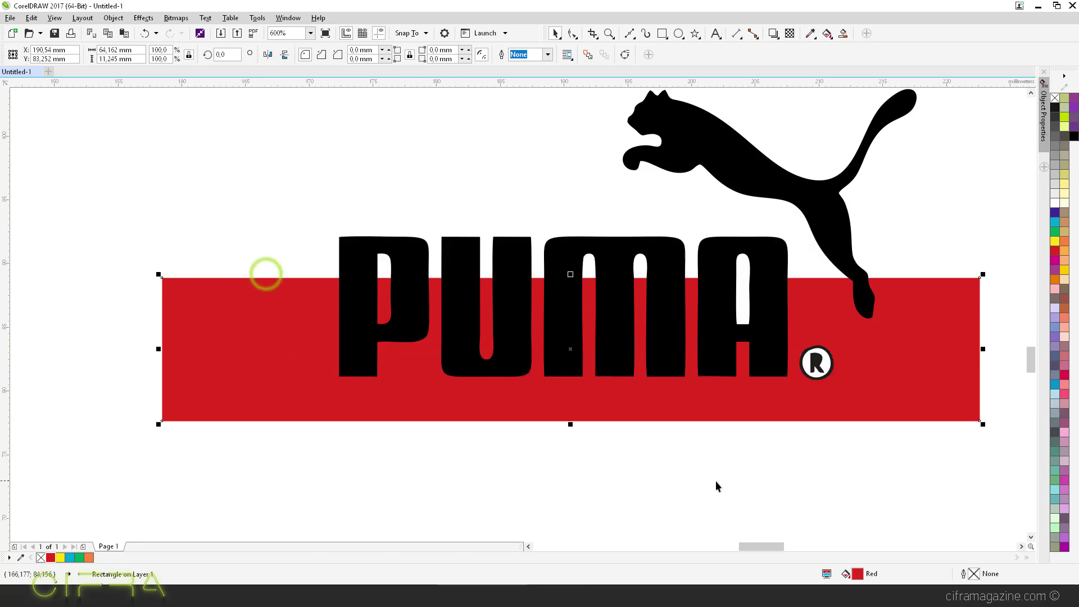
pyautogui.click(727, 486)
pyautogui.moveTo(279, 390); pyautogui.dragTo(272, 304)
pyautogui.moveTo(264, 261); pyautogui.dragTo(268, 354)
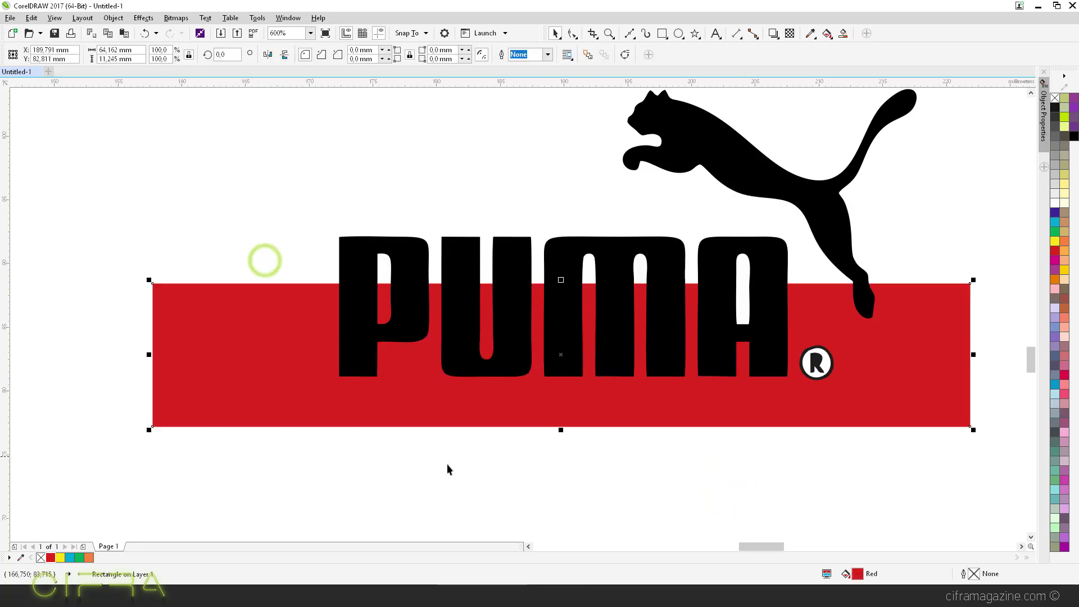
pyautogui.click(394, 477)
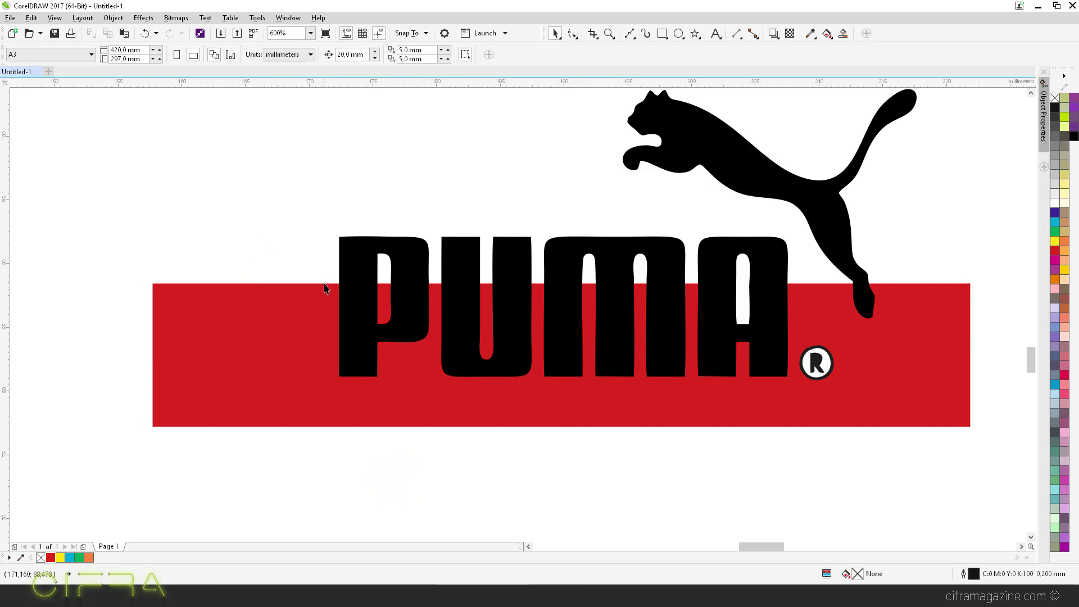
# - Draw two overlapping rectangles below the logo, one about 24.1 × 13.4 mm and one about 26.6 × 28.1 mm
pyautogui.scroll(-1, 331, 286)
pyautogui.moveTo(404, 358)
pyautogui.mouseDown()
pyautogui.moveTo(427, 356)
pyautogui.moveTo(422, 301)
pyautogui.mouseUp()
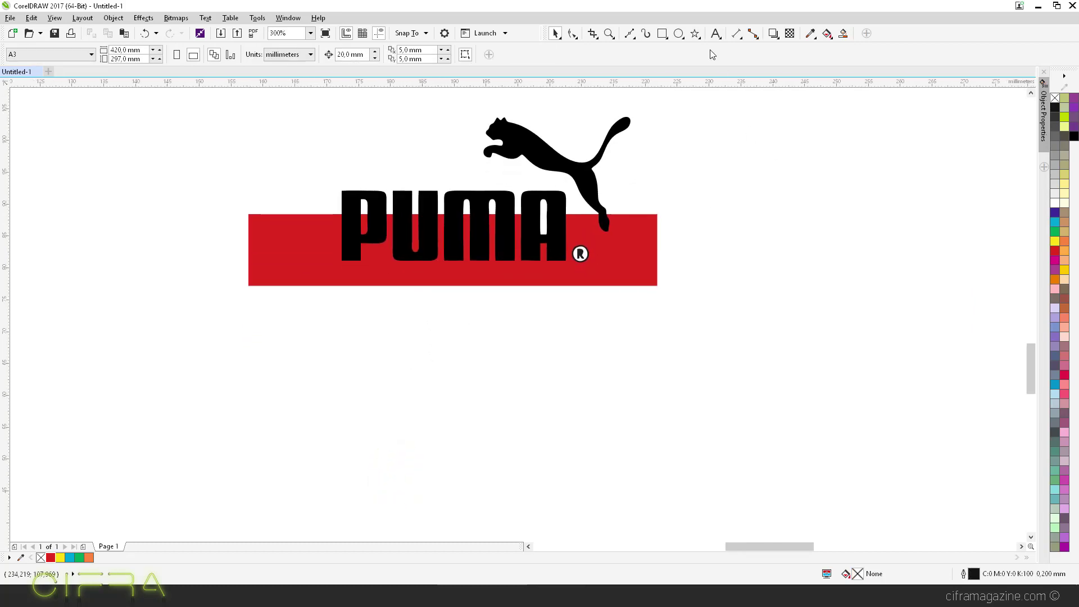
pyautogui.click(662, 34)
pyautogui.moveTo(280, 346); pyautogui.dragTo(436, 433)
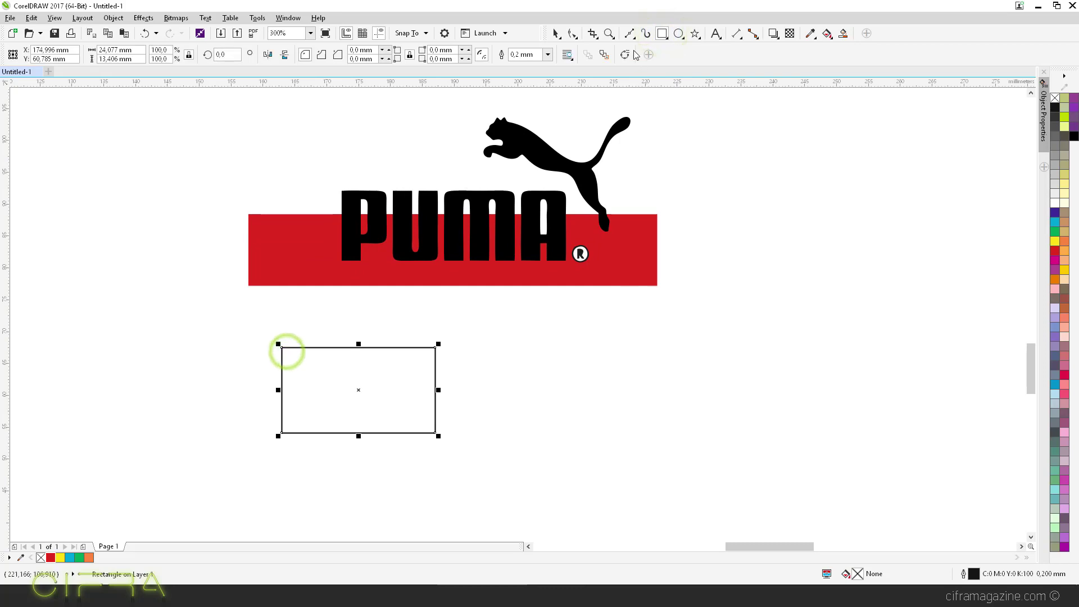
pyautogui.moveTo(554, 301); pyautogui.dragTo(383, 480)
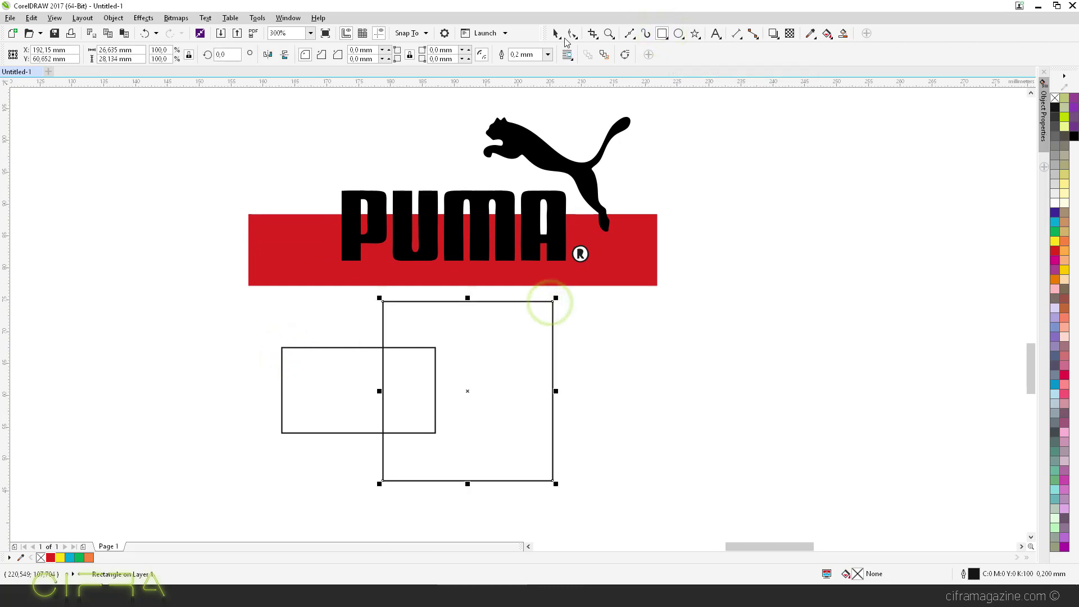
# - Fill the larger new rectangle with red and the smaller one with green, and deselect them
pyautogui.click(556, 34)
pyautogui.click(51, 557)
pyautogui.click(268, 476)
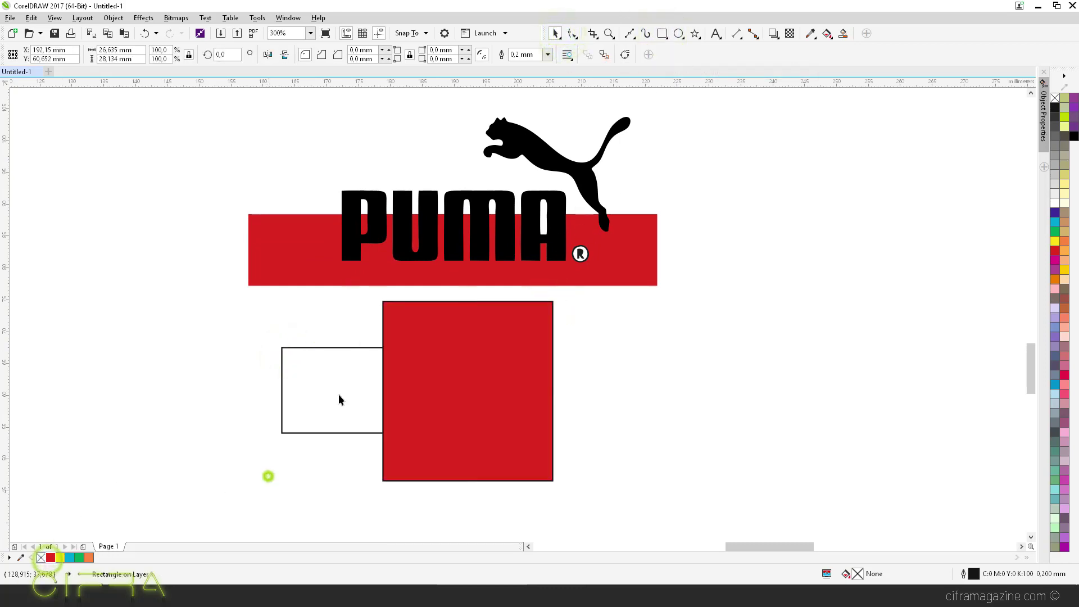
pyautogui.click(337, 377)
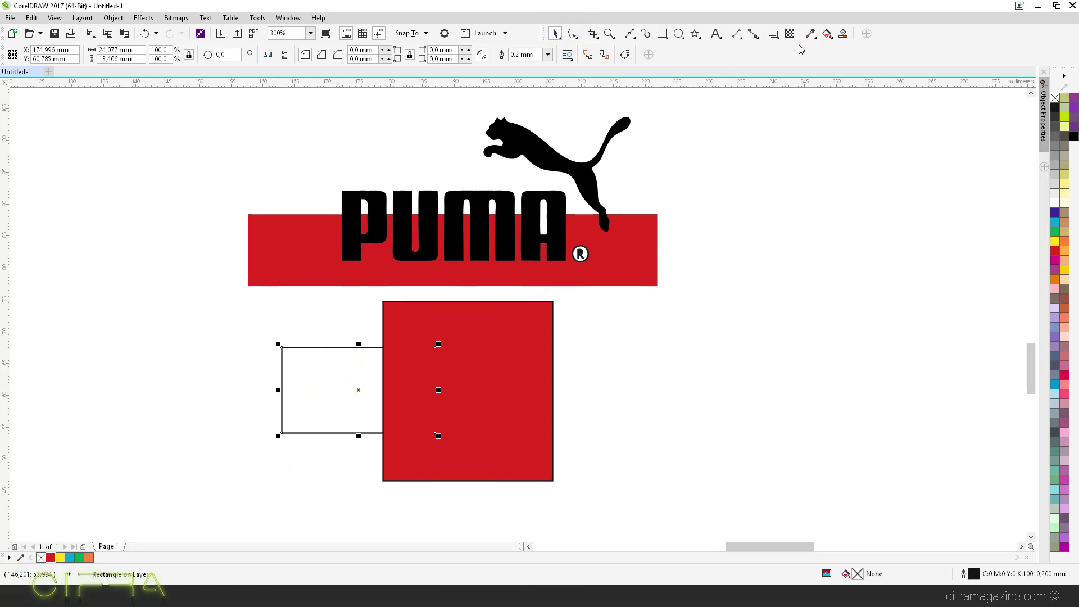
pyautogui.click(1055, 231)
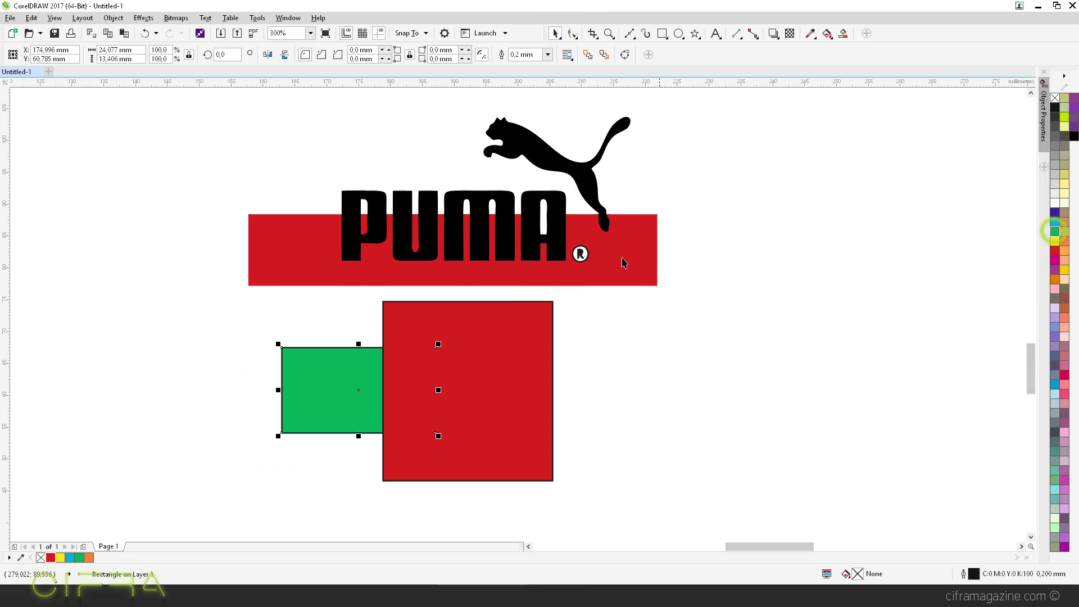
pyautogui.click(660, 397)
# - Move the green rectangle to about X 170.2 mm, Y 62.0 mm and the large red one to about X 188.8 mm, Y 61.5 mm
pyautogui.moveTo(455, 390); pyautogui.dragTo(578, 396)
pyautogui.moveTo(375, 389); pyautogui.dragTo(345, 381)
pyautogui.moveTo(588, 380); pyautogui.dragTo(443, 369)
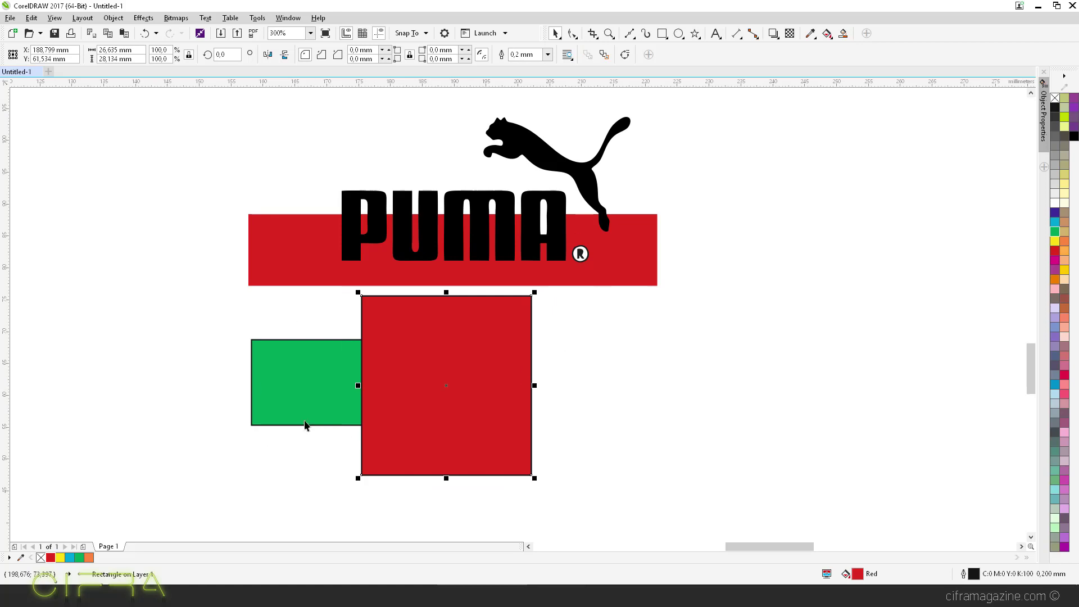
# - Move the large red rectangle slightly down and left so it still overlaps the green rectangle, and select the green rectangle
pyautogui.click(448, 347)
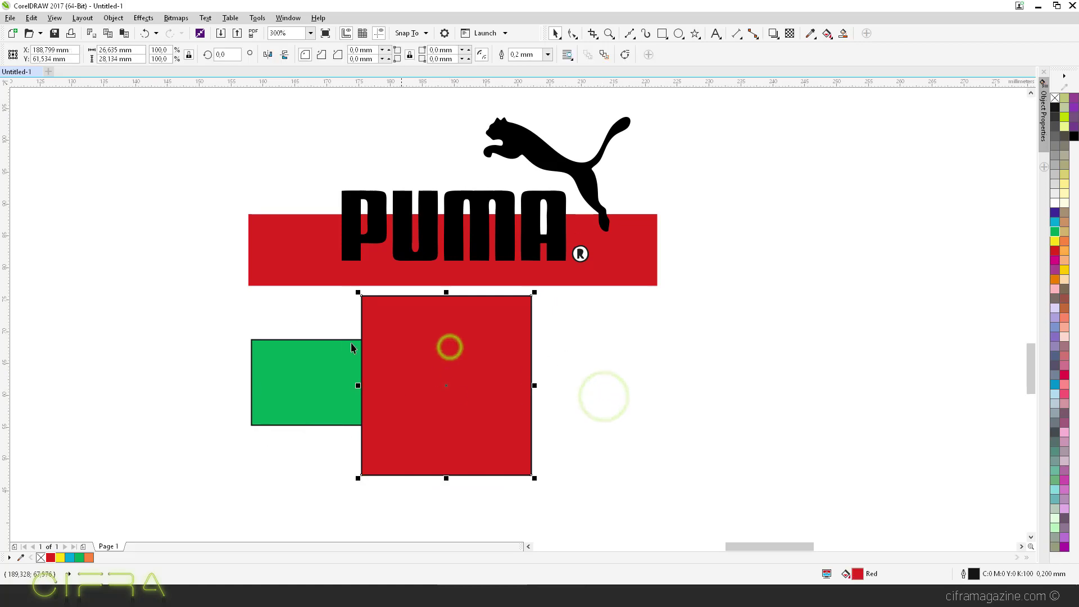
pyautogui.click(305, 381)
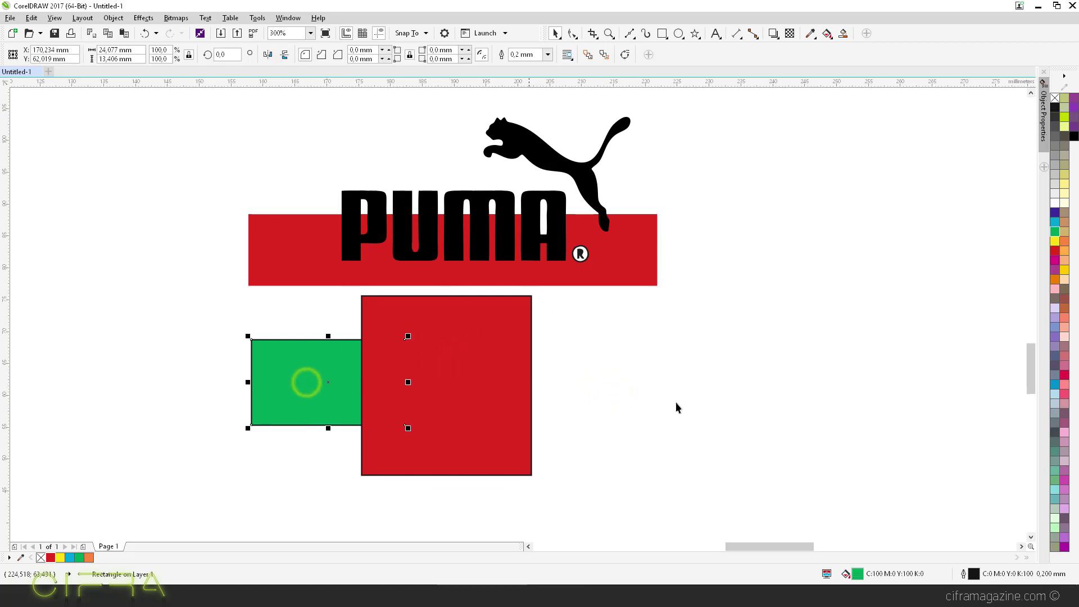
pyautogui.click(674, 398)
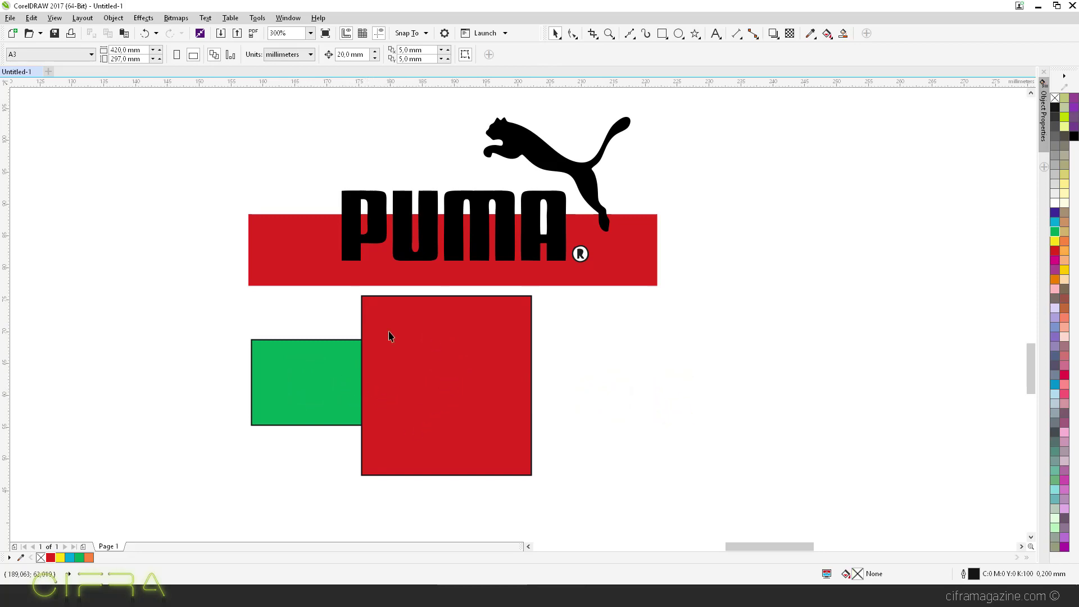
pyautogui.moveTo(472, 410); pyautogui.dragTo(471, 432)
pyautogui.click(293, 378)
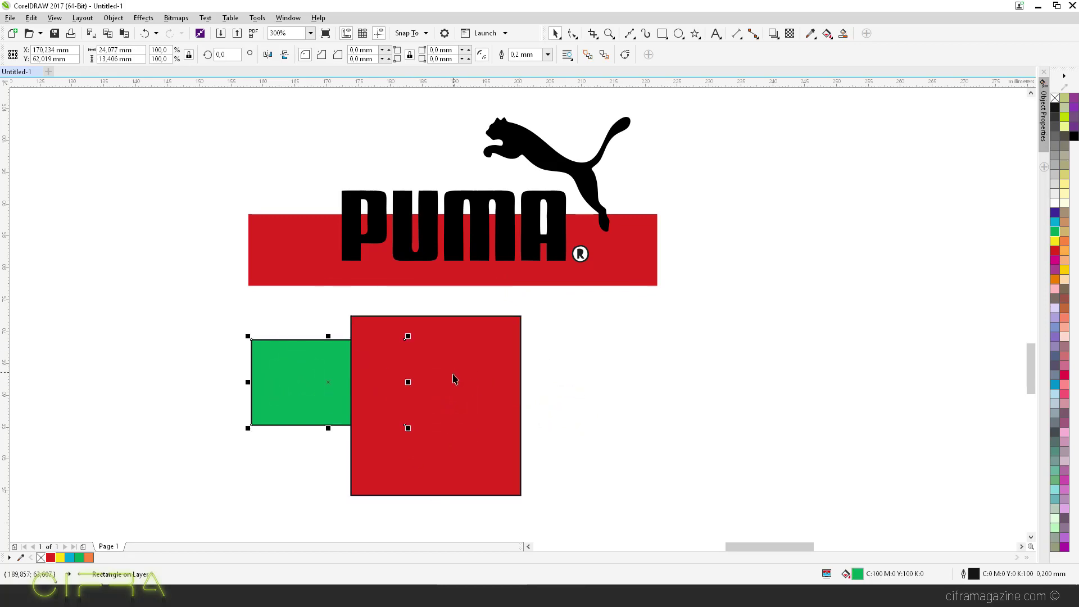
# - Move the large red rectangle to about X 184.3 mm, Y 59.2 mm and leave nothing selected
pyautogui.moveTo(460, 390)
pyautogui.mouseDown()
pyautogui.moveTo(460, 359)
pyautogui.moveTo(443, 402)
pyautogui.mouseUp()
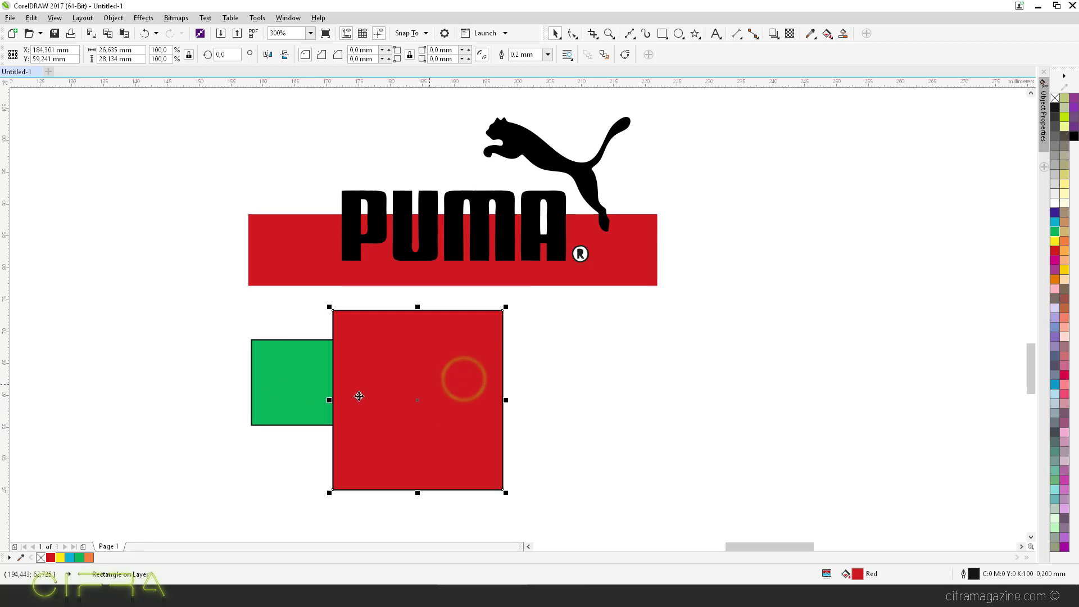
pyautogui.rightClick(408, 357)
pyautogui.click(457, 232)
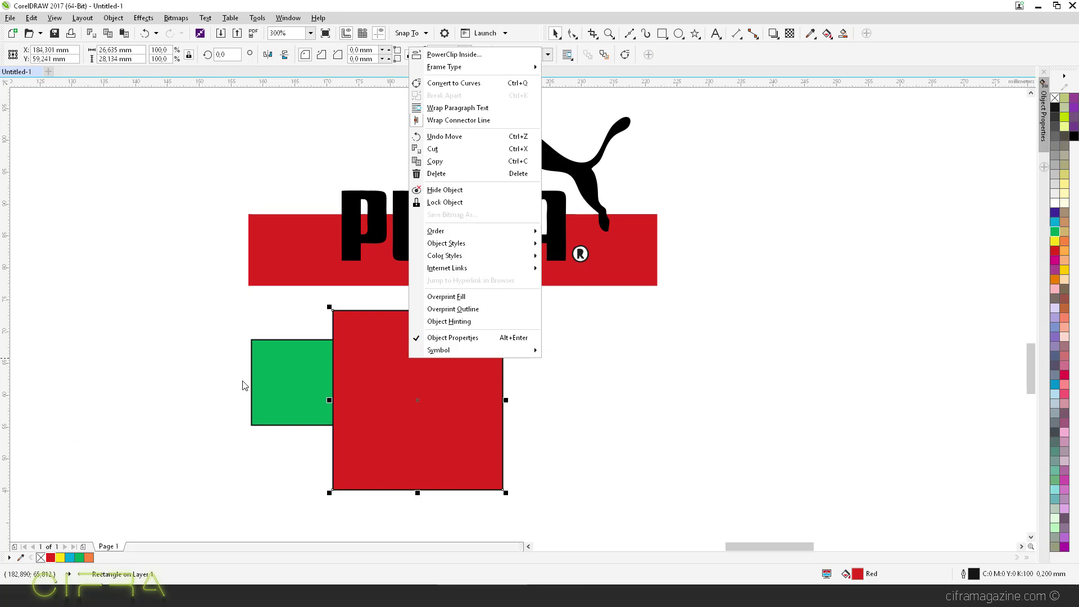
pyautogui.click(617, 404)
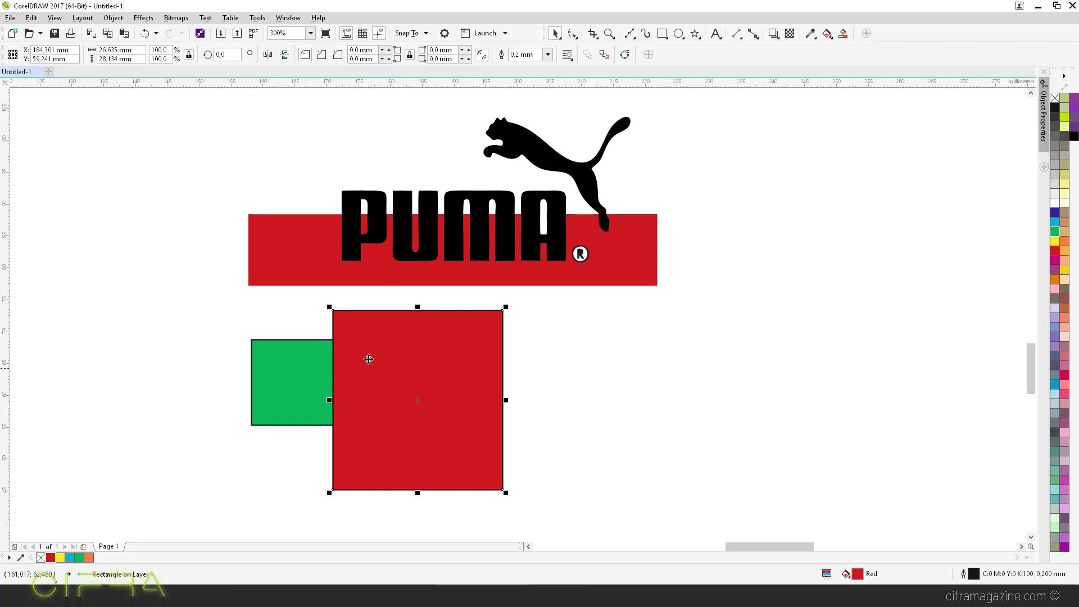
pyautogui.click(281, 368)
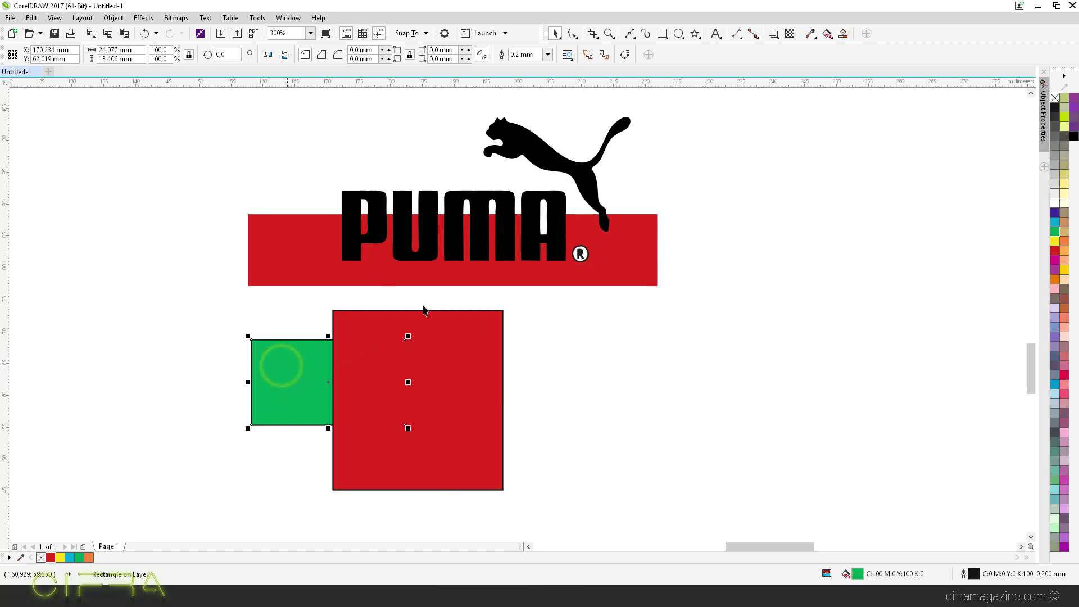
pyautogui.click(478, 342)
pyautogui.click(595, 379)
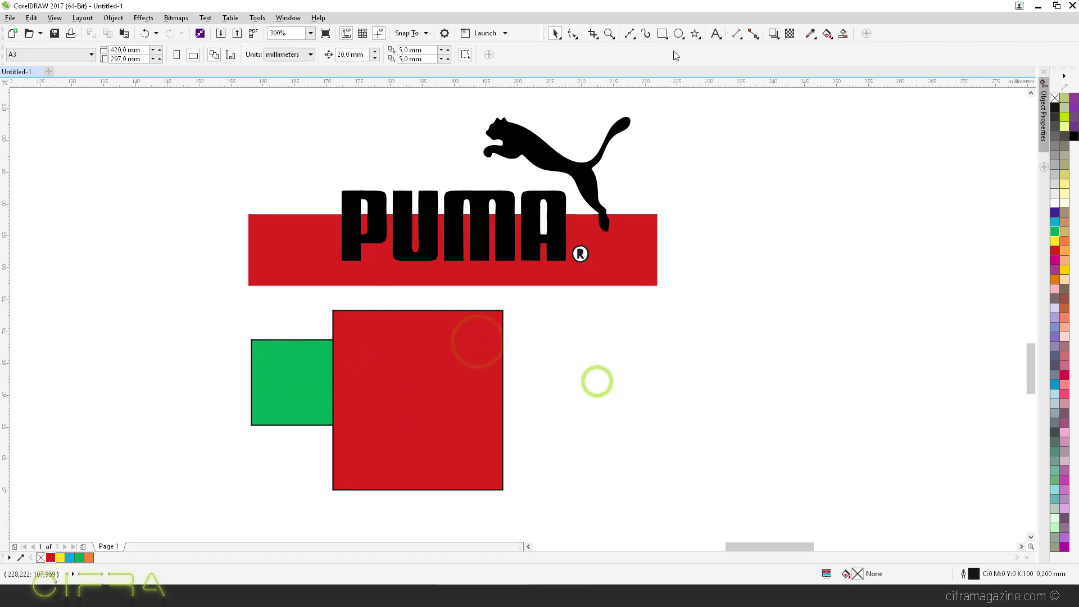
# - Draw a yellow ellipse about 13.3 × 9.6 mm and place it over both rectangles at about X 170.4 mm, Y 54.5 mm
pyautogui.click(678, 33)
pyautogui.moveTo(303, 444); pyautogui.dragTo(394, 376)
pyautogui.click(555, 33)
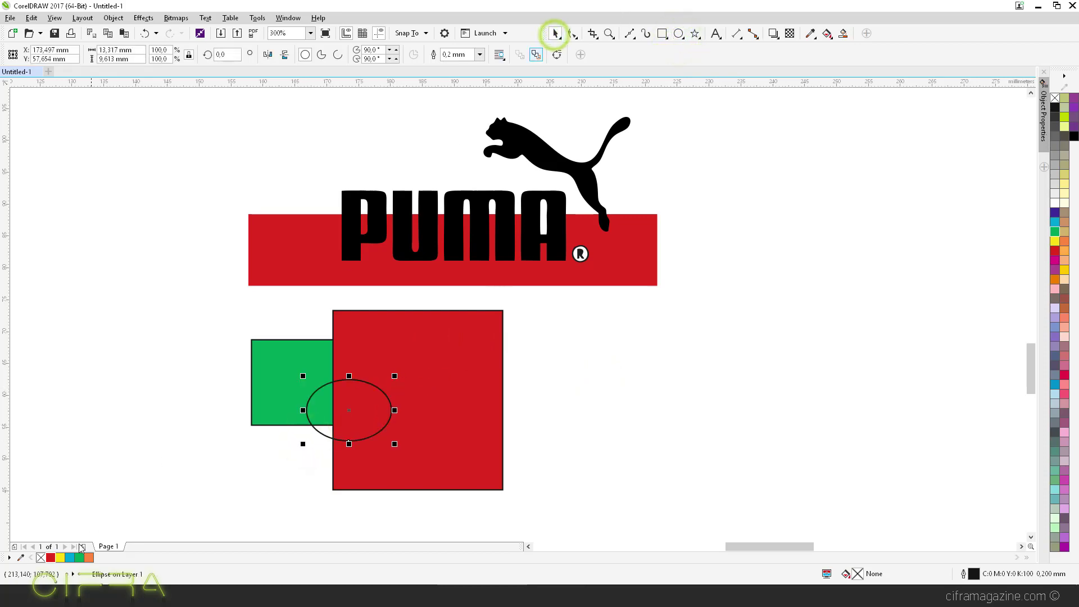
pyautogui.click(60, 557)
pyautogui.moveTo(326, 411); pyautogui.dragTo(315, 427)
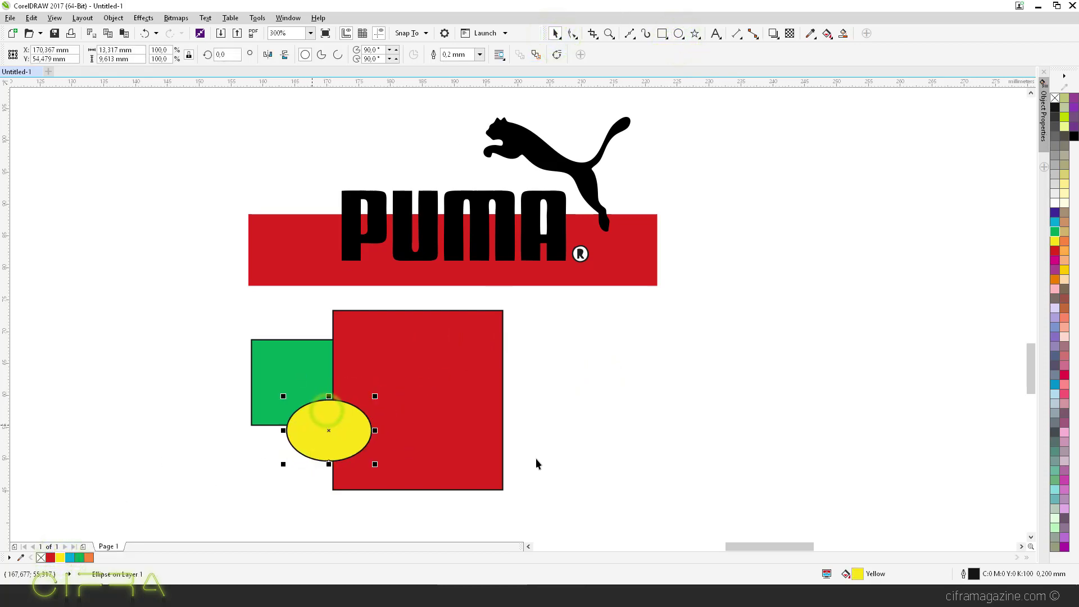
pyautogui.click(581, 432)
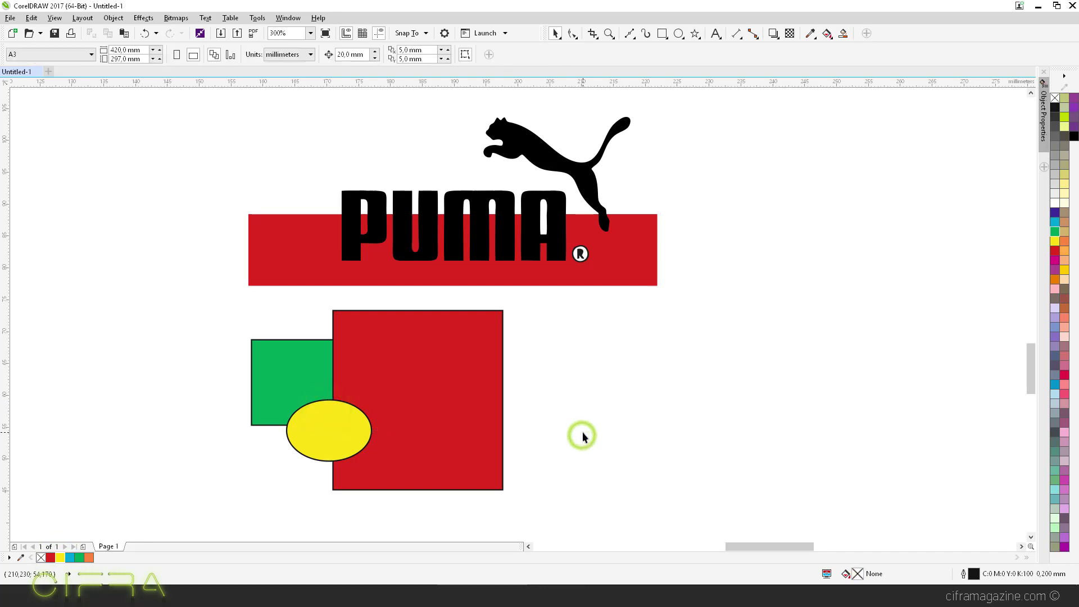
# - Order the green rectangle in front of the large red rectangle using In Front Of
pyautogui.click(278, 354)
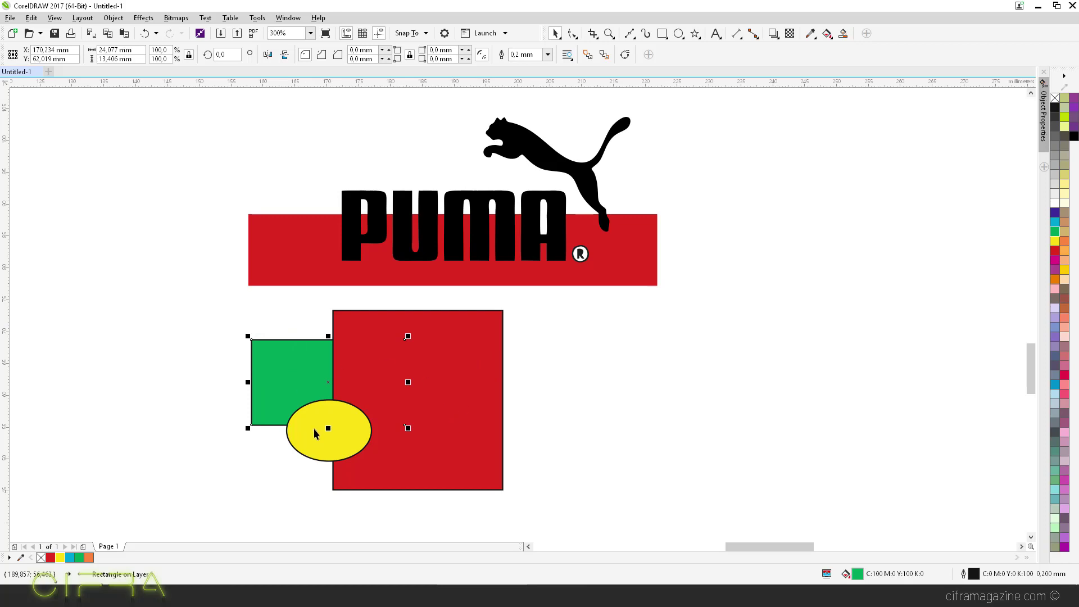
pyautogui.rightClick(313, 353)
pyautogui.moveTo(403, 228)
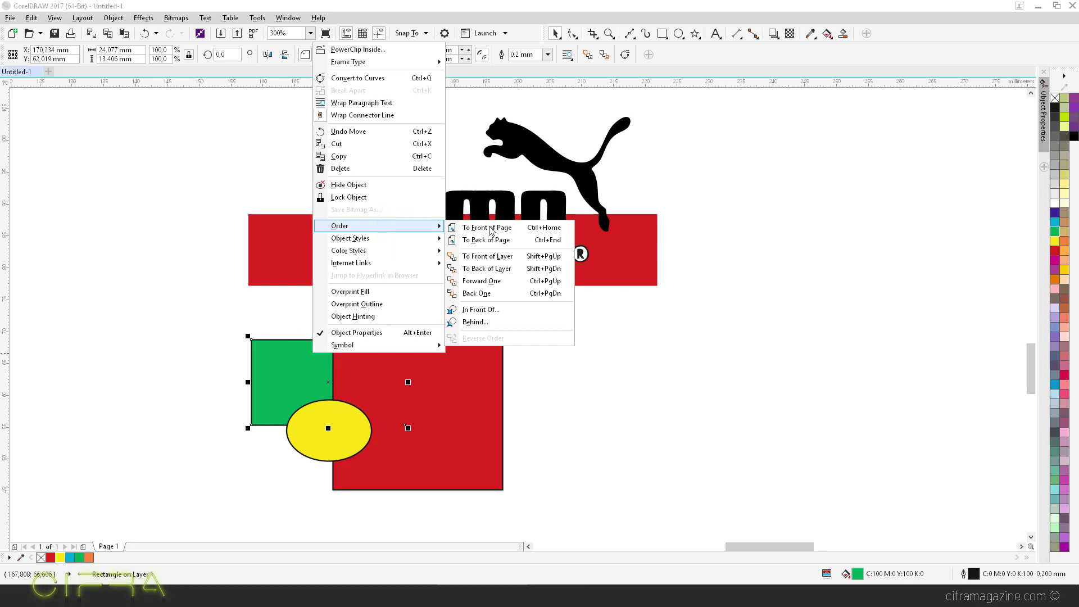
pyautogui.click(510, 310)
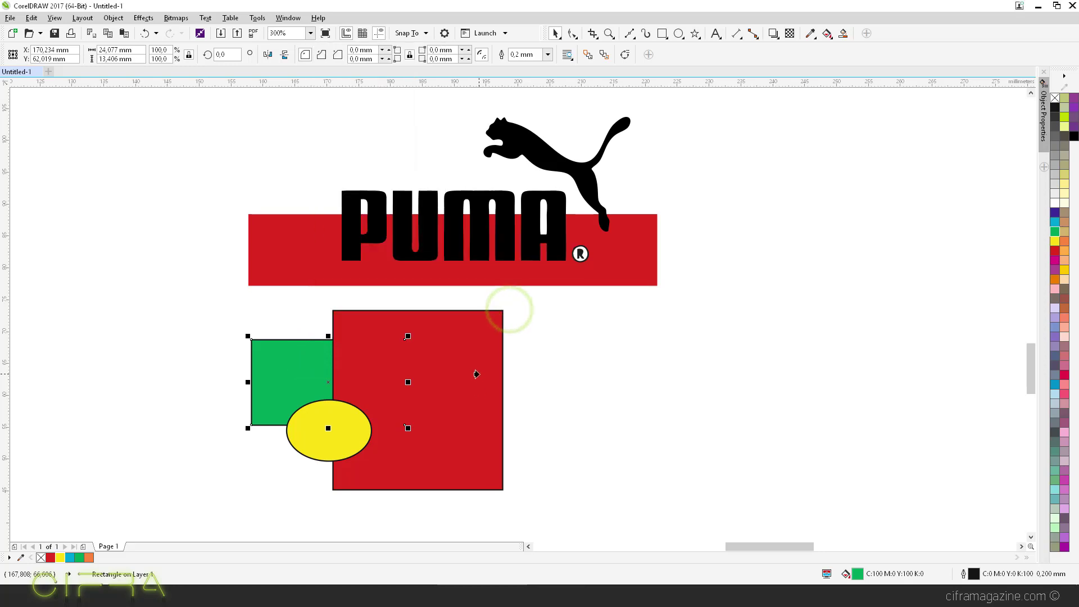
pyautogui.click(476, 374)
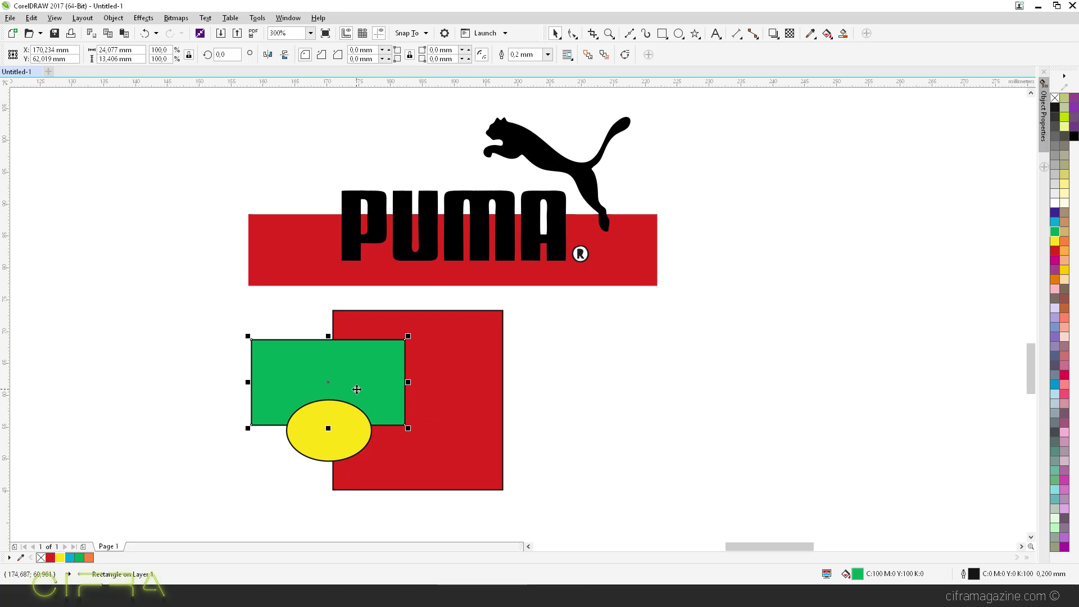
# - Switch the green rectangle to the layer's front and back again, and move it to about X 163.4 mm, Y 62.1 mm
pyautogui.hotkey('shift', 'pageup')
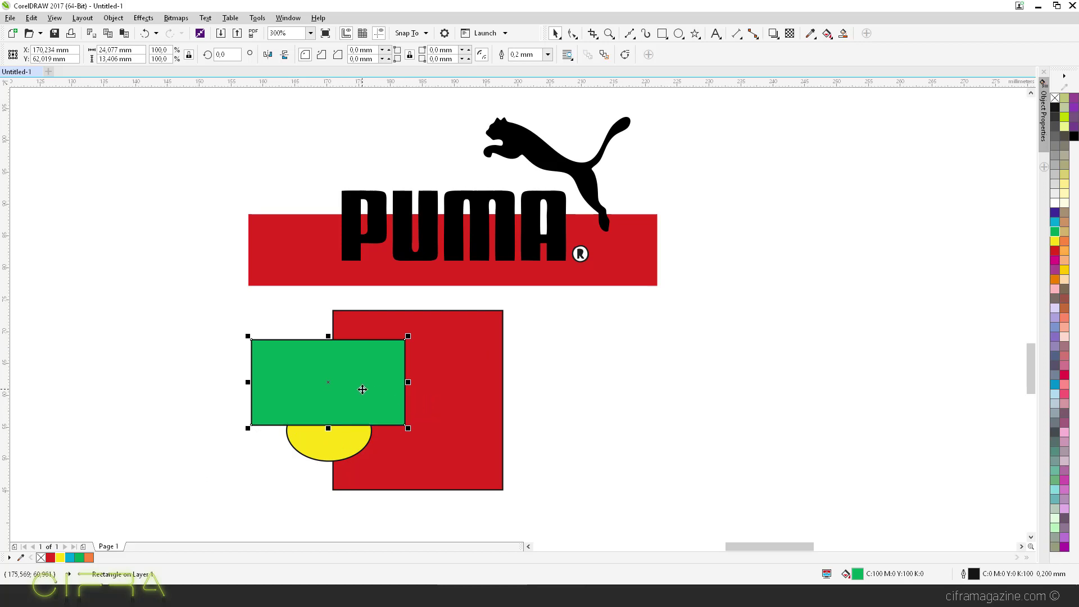
pyautogui.hotkey('shift', 'pagedown')
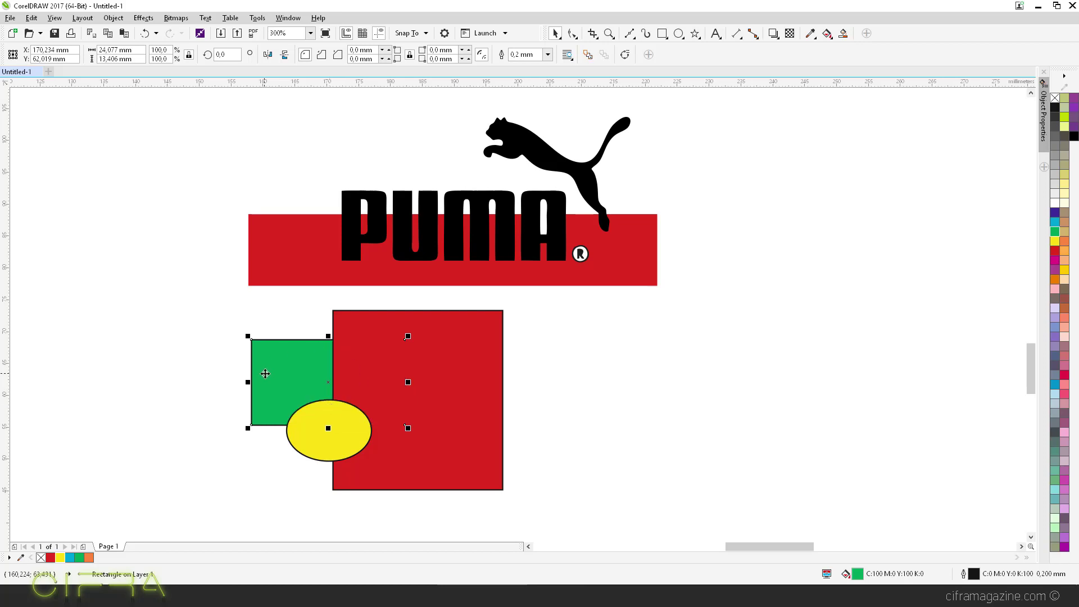
pyautogui.moveTo(265, 374); pyautogui.dragTo(235, 352)
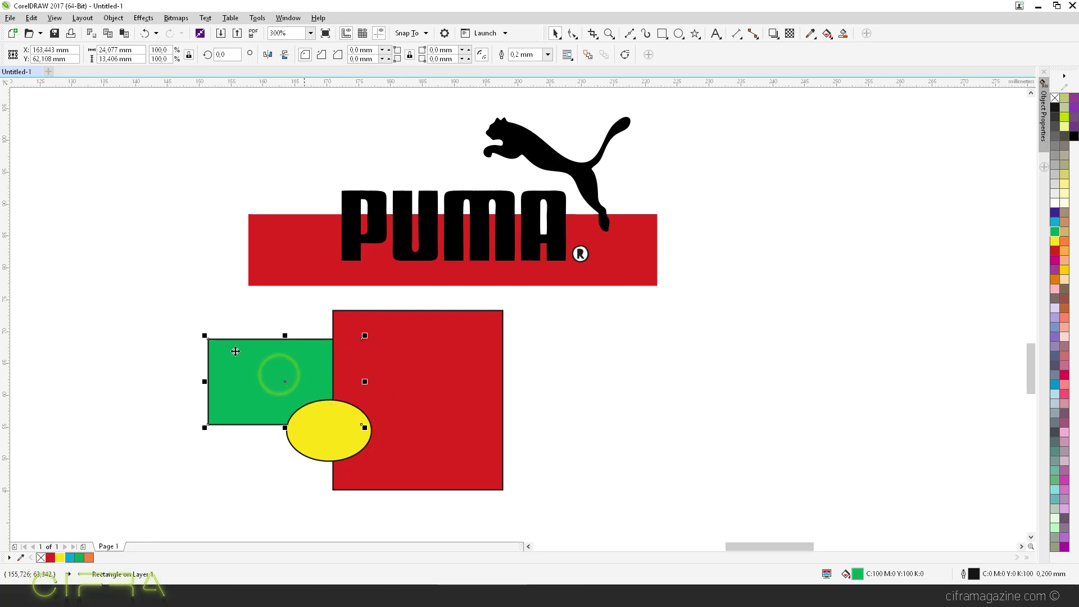
# - Bring the green rectangle to the front of the page and move it to about X 167.6 mm, Y 63.1 mm
pyautogui.rightClick(307, 360)
pyautogui.click(380, 233)
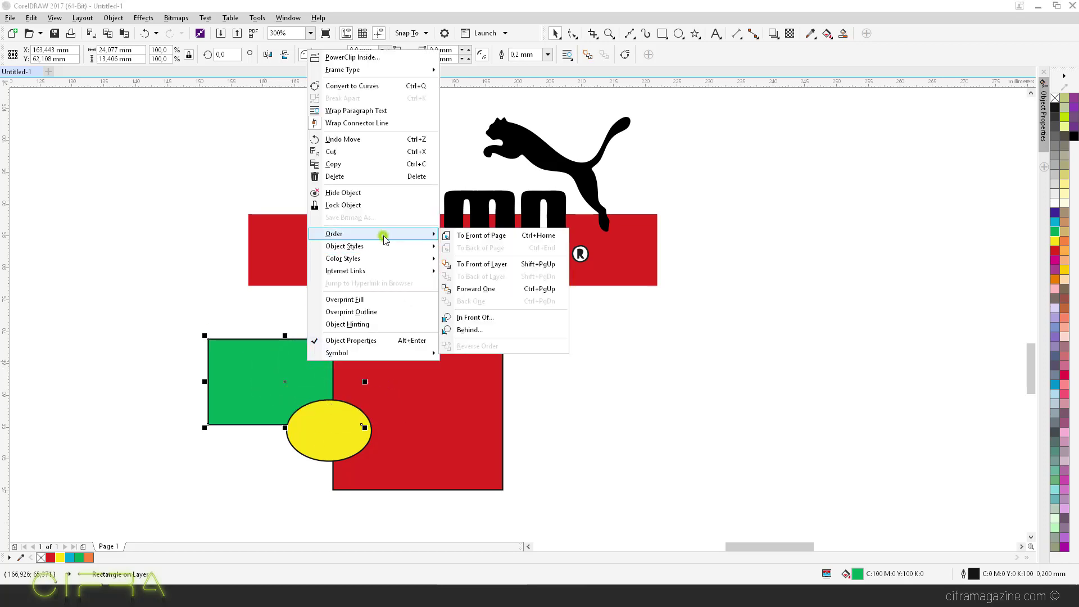
pyautogui.click(525, 235)
pyautogui.moveTo(242, 393); pyautogui.dragTo(268, 387)
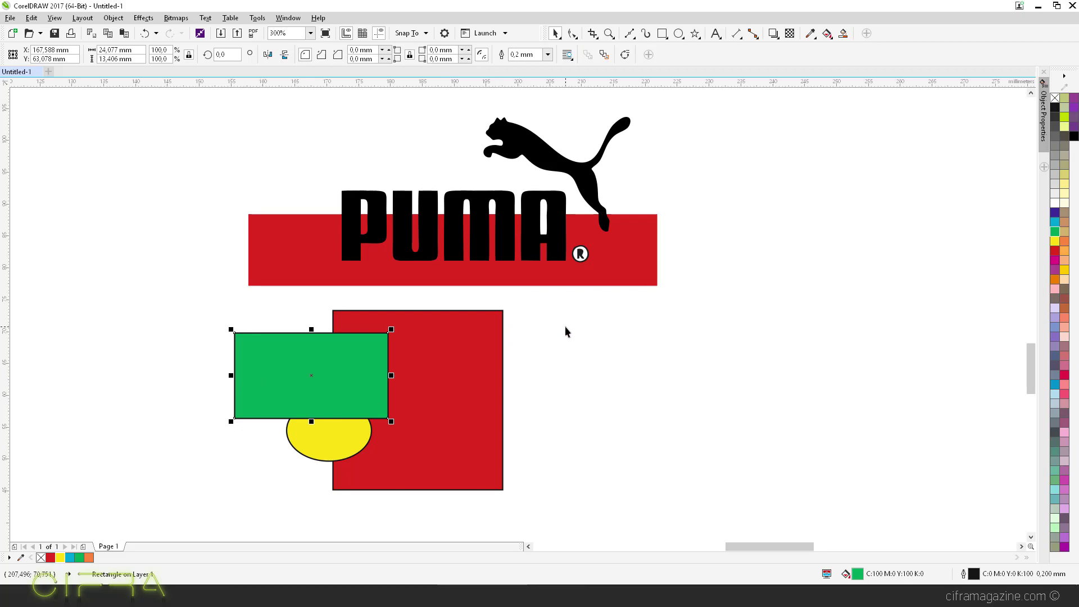
pyautogui.rightClick(282, 354)
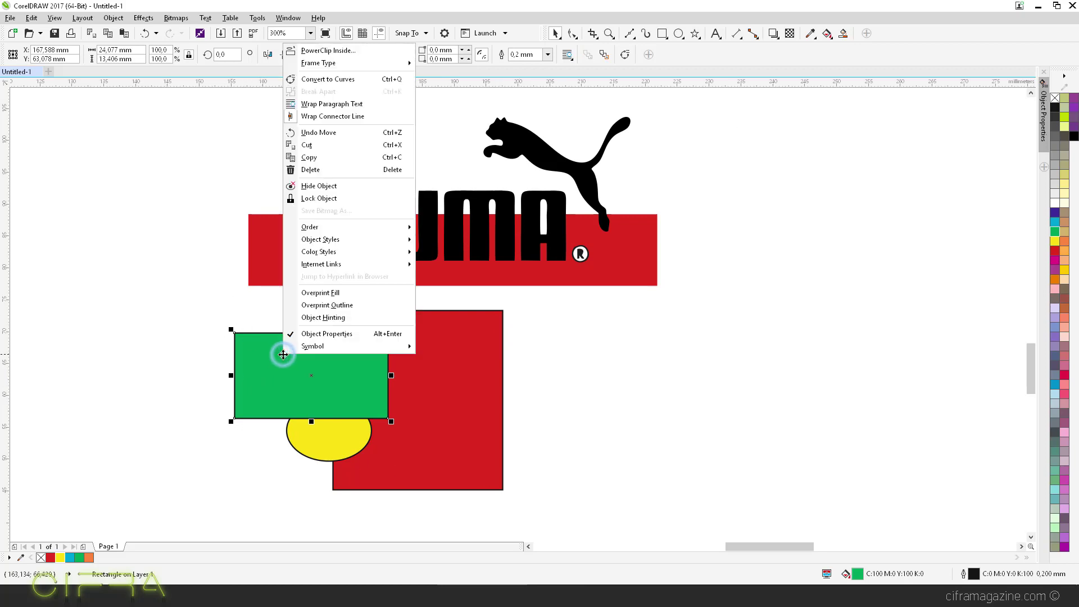
pyautogui.click(352, 231)
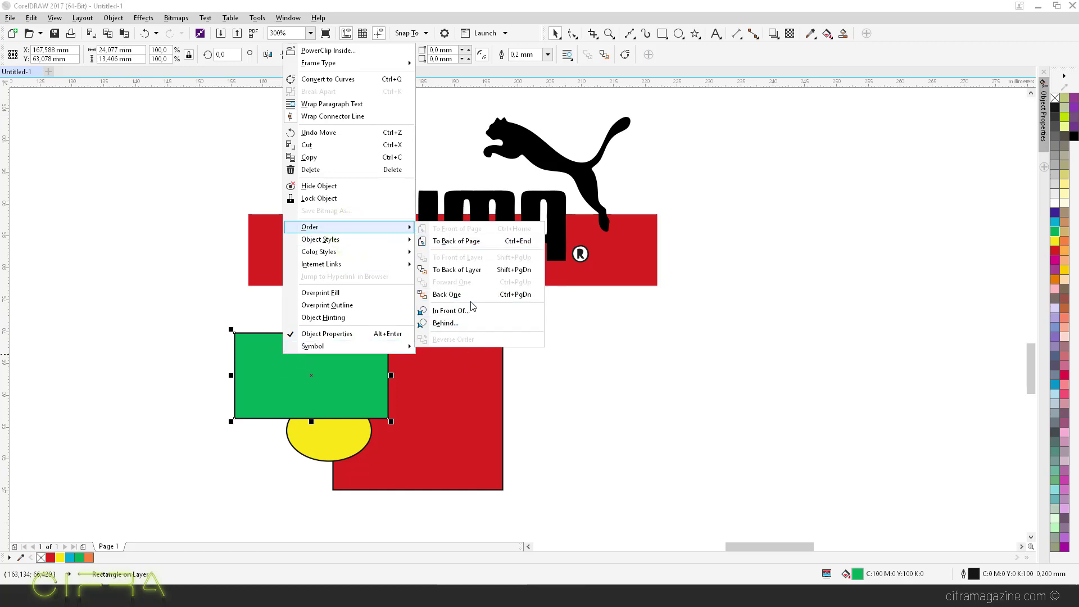
pyautogui.click(623, 384)
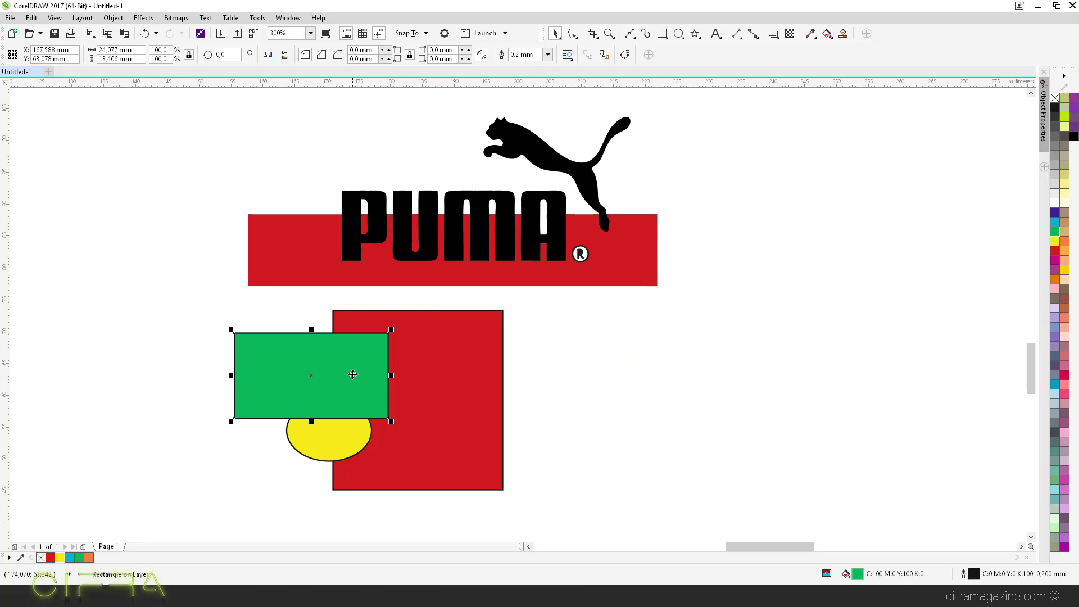
pyautogui.rightClick(314, 360)
pyautogui.click(378, 232)
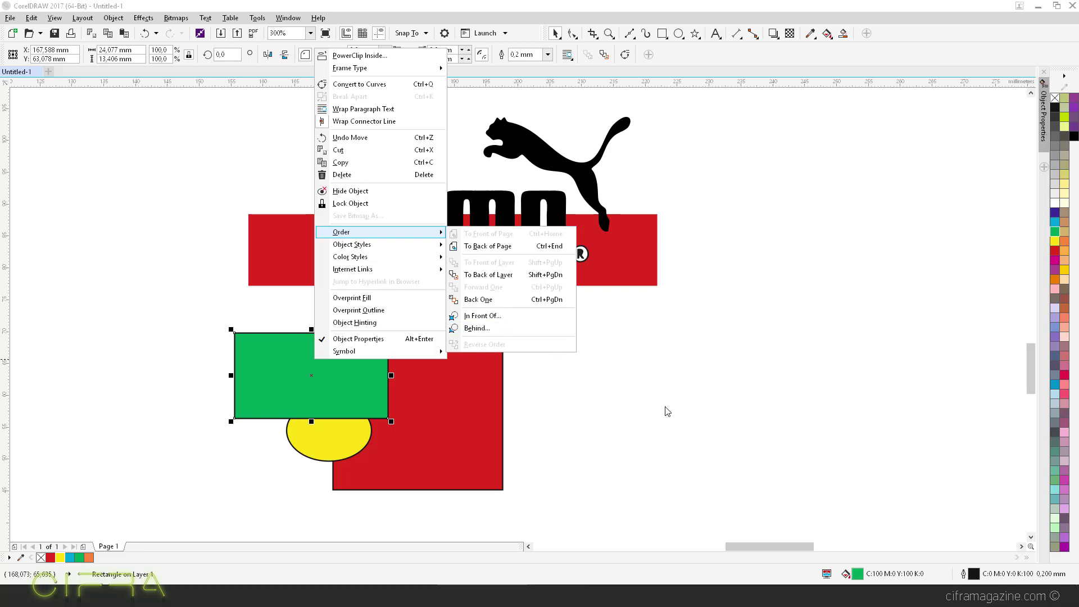
pyautogui.click(650, 404)
# - Nudge the green rectangle to about X 166.9 mm, Y 63.2 mm, and restack it to layer back, layer front, and back one level twice
pyautogui.moveTo(347, 402); pyautogui.dragTo(342, 402)
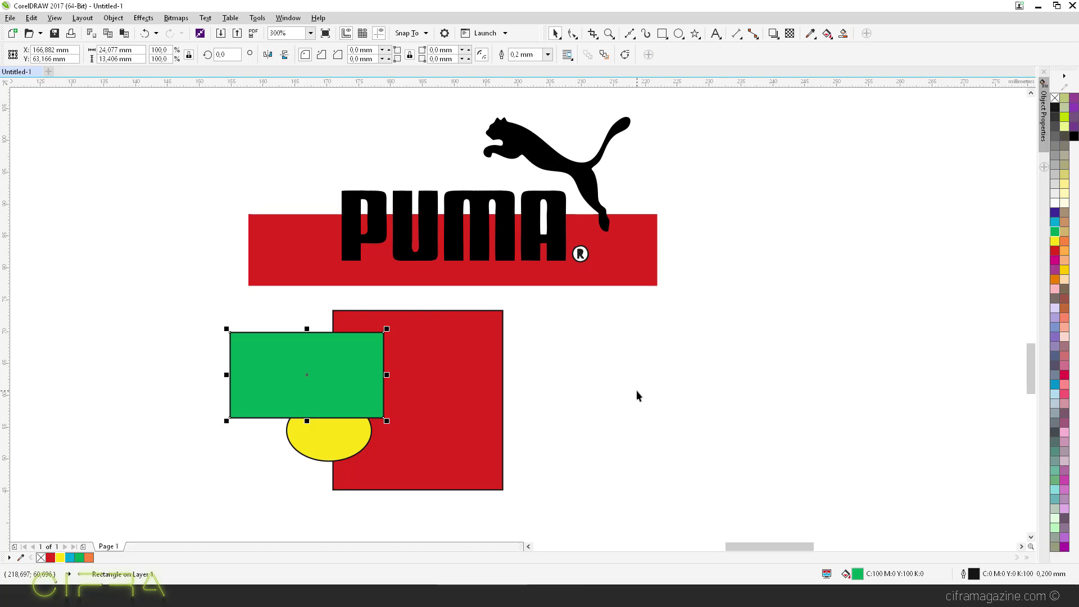
pyautogui.hotkey('shift', 'pagedown')
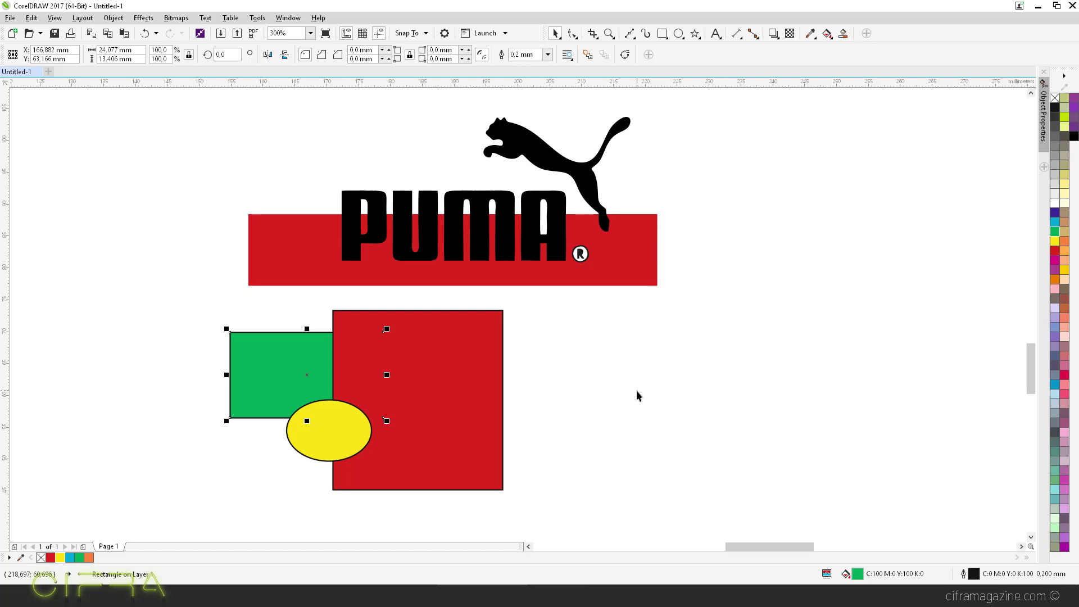
pyautogui.hotkey('shift', 'pageup')
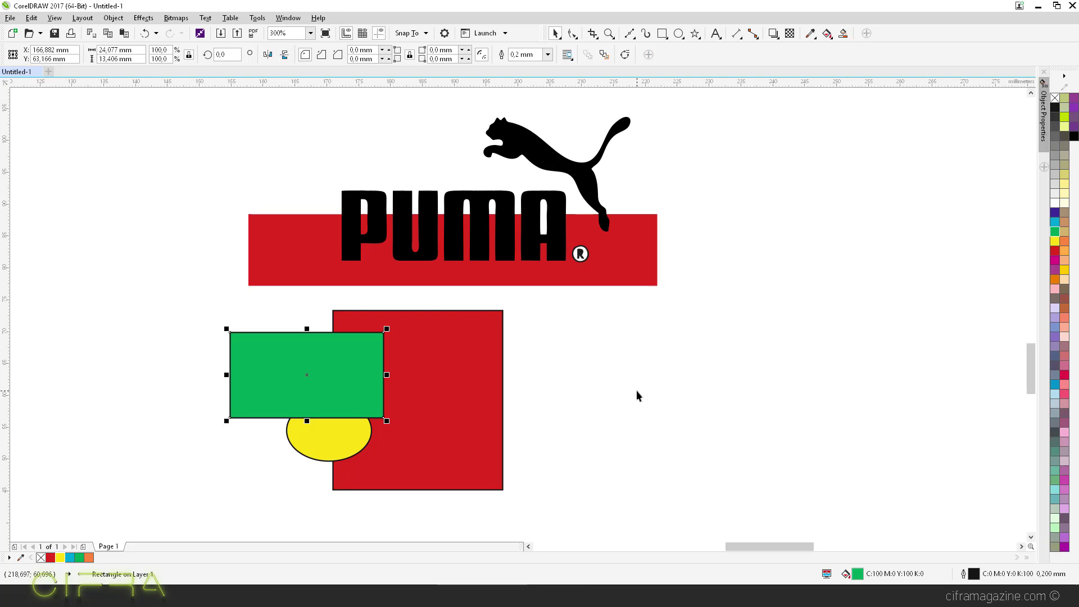
pyautogui.hotkey('ctrl', 'pagedown')
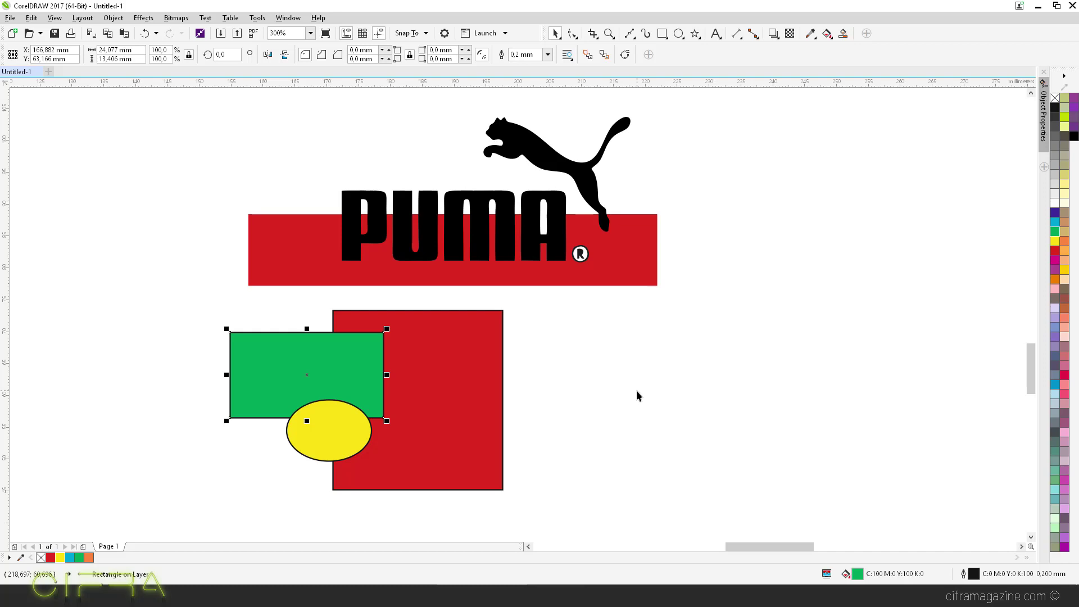
pyautogui.hotkey('ctrl', 'pagedown')
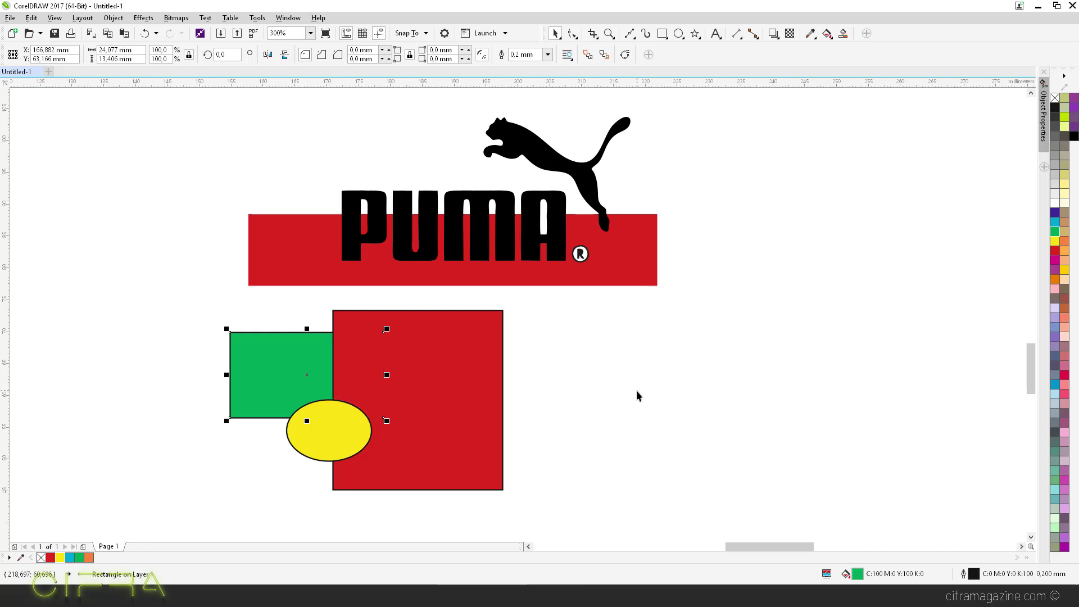
# - Draw a cyan rectangle about 47.1 × 5.0 mm across the red one and an orange one about 22.2 × 4.4 mm overlapping the green one
pyautogui.click(662, 33)
pyautogui.moveTo(601, 336)
pyautogui.mouseDown()
pyautogui.moveTo(285, 361)
pyautogui.moveTo(301, 369)
pyautogui.mouseUp()
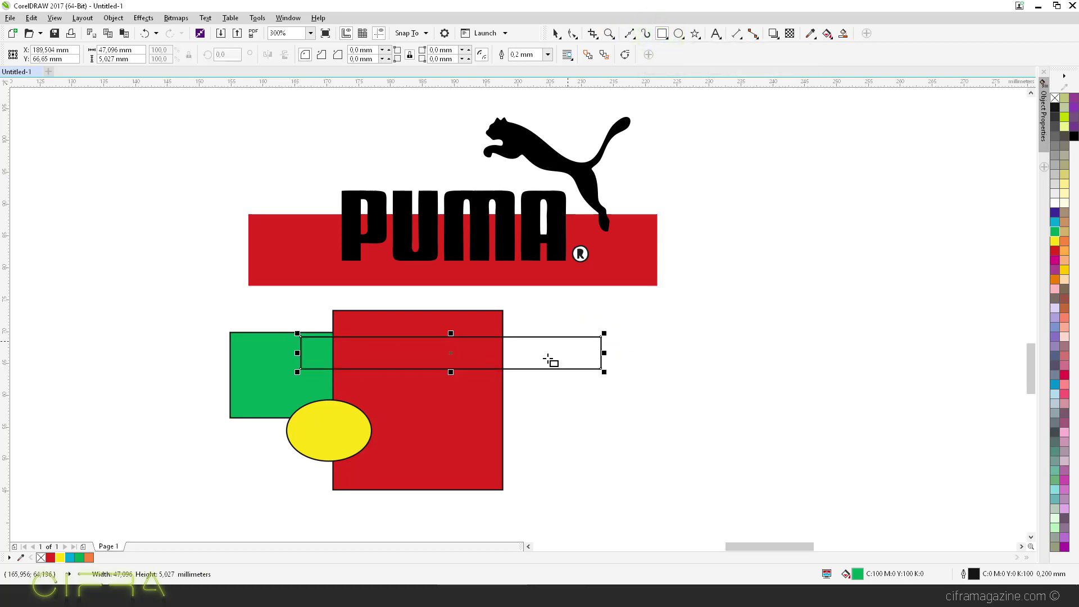
pyautogui.click(69, 557)
pyautogui.moveTo(128, 368); pyautogui.dragTo(269, 397)
pyautogui.click(89, 557)
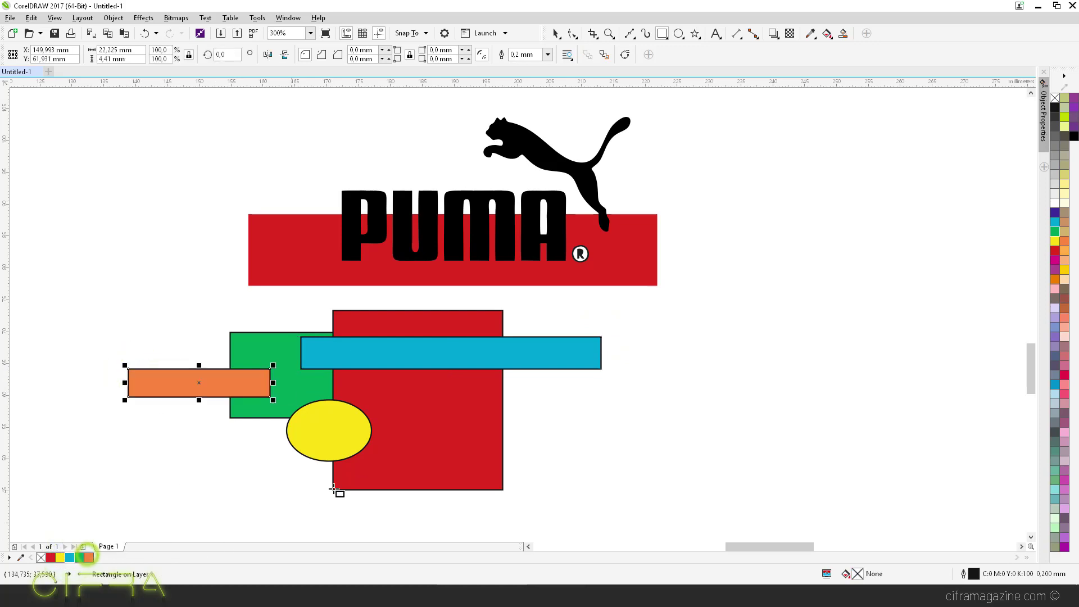
# - Bring the green rectangle to the front of the layer and stretch it upward to about 15 mm high
pyautogui.click(555, 33)
pyautogui.click(263, 347)
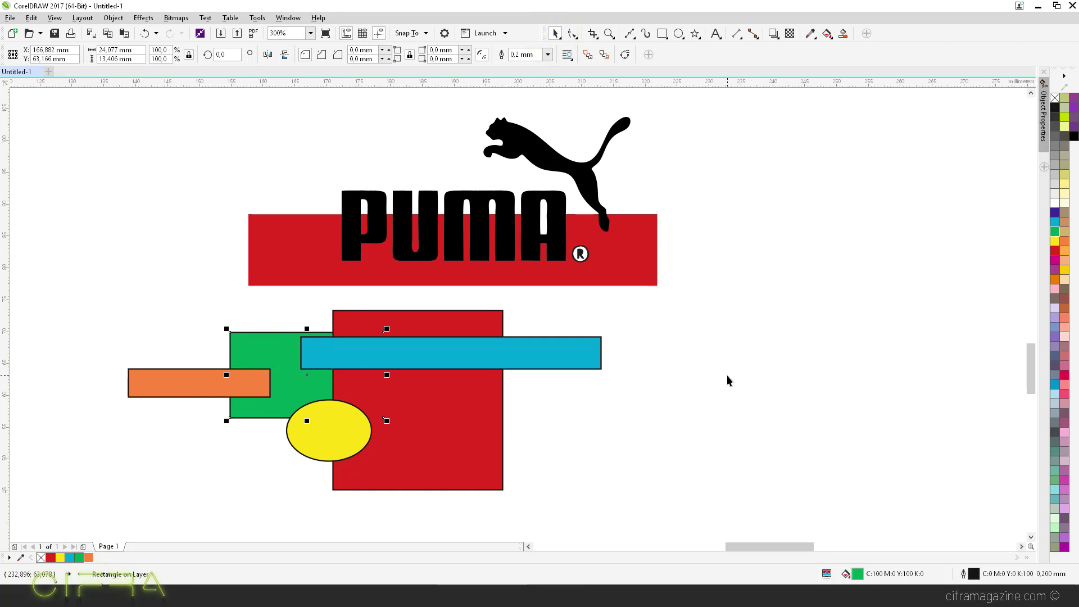
pyautogui.hotkey('shift', 'pageup')
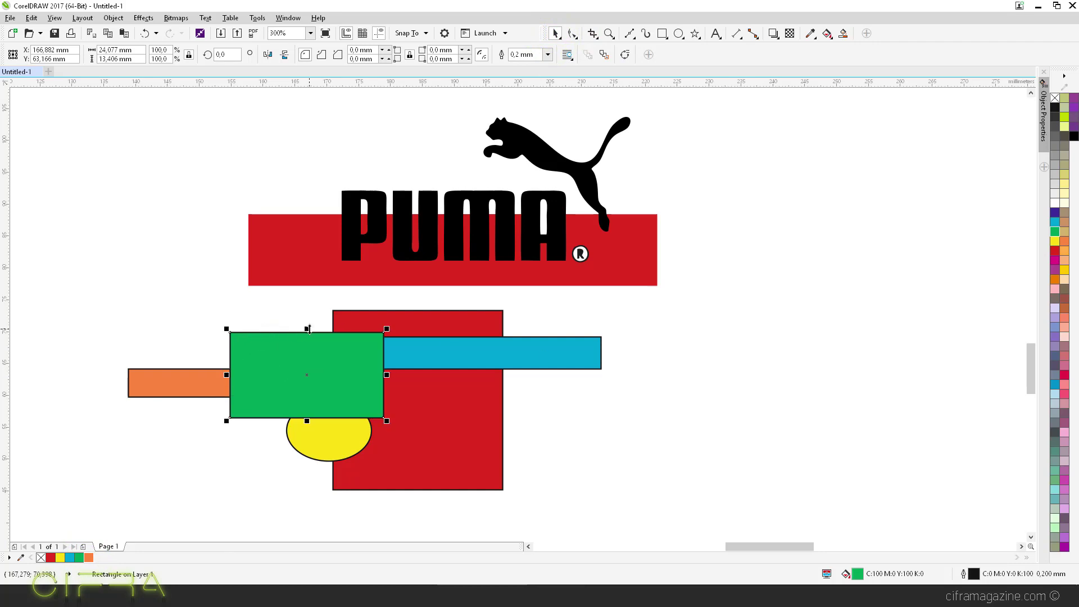
pyautogui.moveTo(306, 329); pyautogui.dragTo(306, 319)
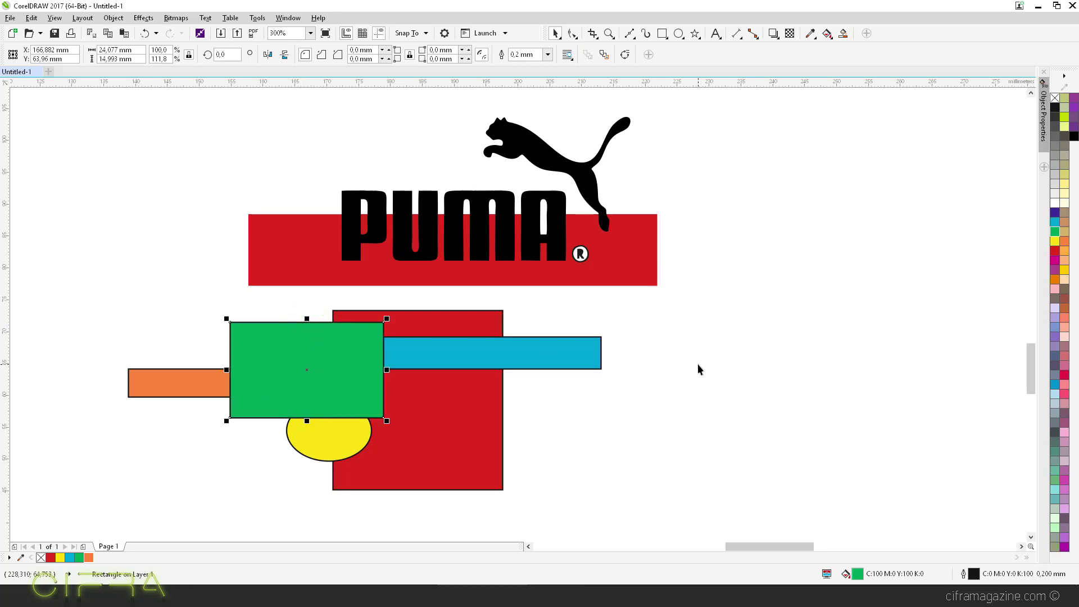
# - Send the green rectangle back one level at a time, four times, until it is behind the other shapes
pyautogui.hotkey('ctrl', 'pagedown')
pyautogui.hotkey('ctrl', 'pagedown')
pyautogui.hotkey('ctrl', 'pagedown')
pyautogui.hotkey('ctrl', 'pagedown')
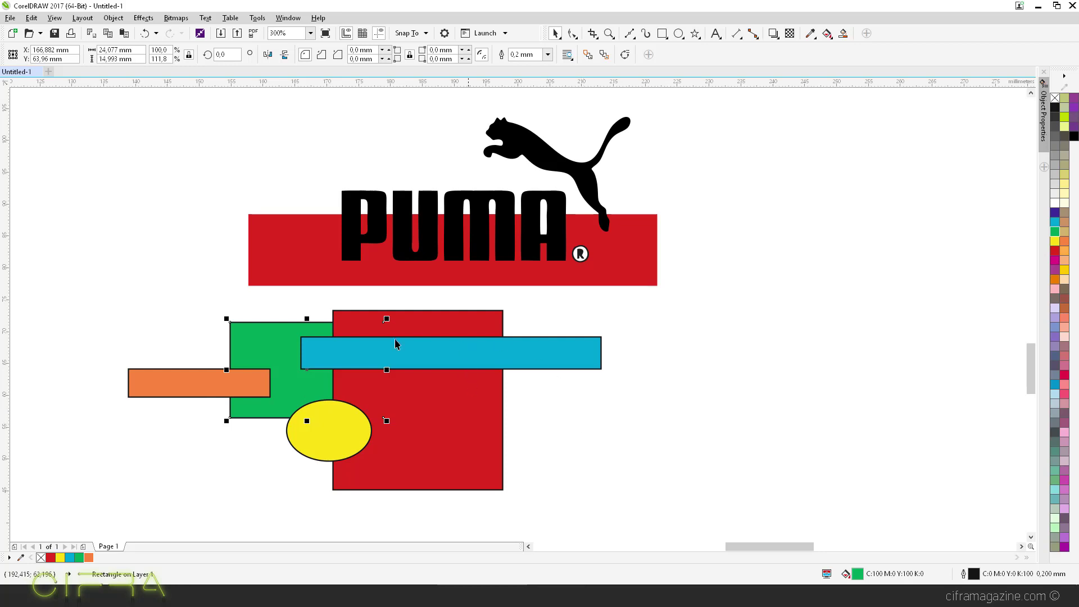
# - Delete all the practice shapes below the logo
pyautogui.click(634, 440)
pyautogui.moveTo(892, 522); pyautogui.dragTo(55, 289)
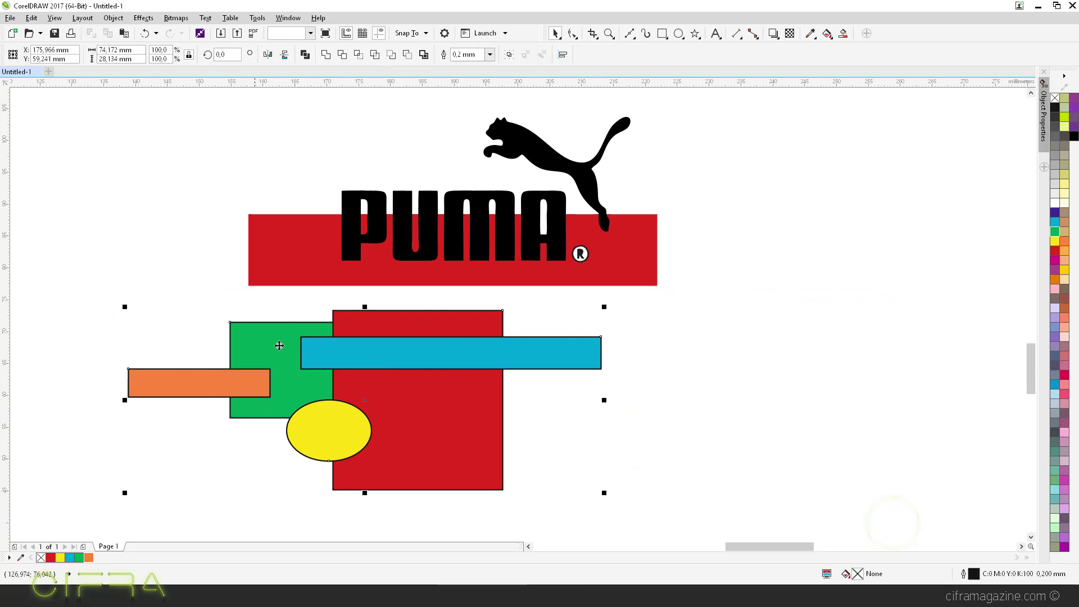
pyautogui.press('Delete')
pyautogui.scroll(1, 477, 357)
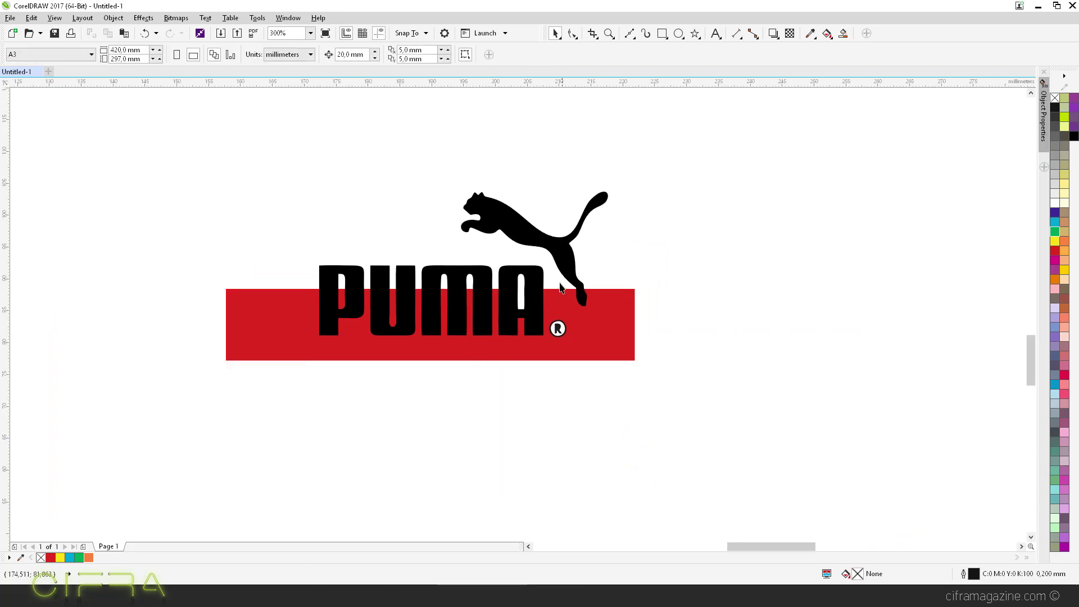
pyautogui.scroll(2, 560, 287)
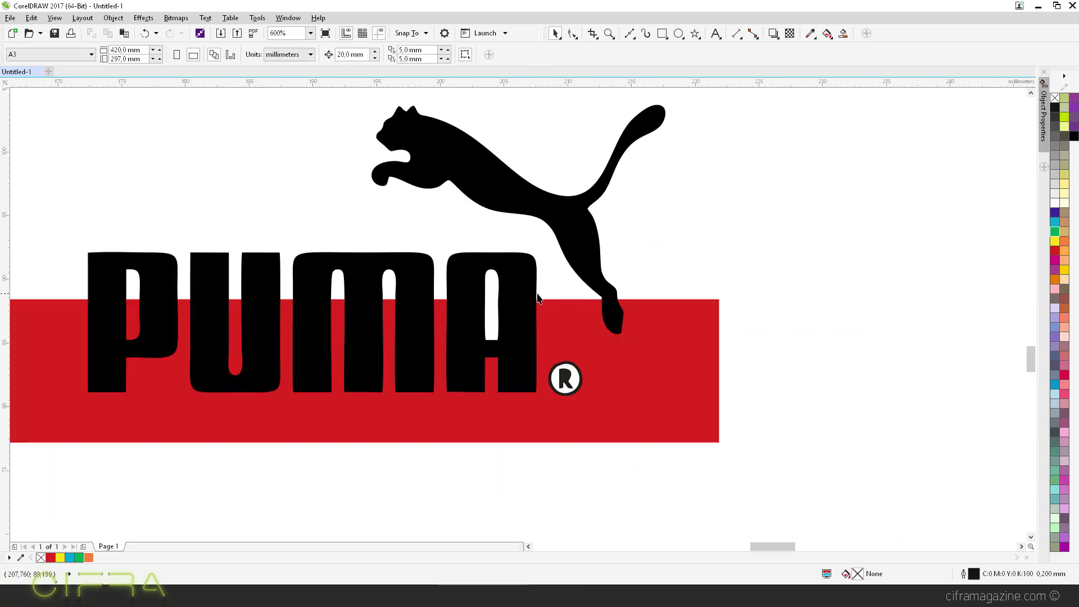
# - Trim the letter A with the white shape inside it and delete that white shape
pyautogui.click(491, 287)
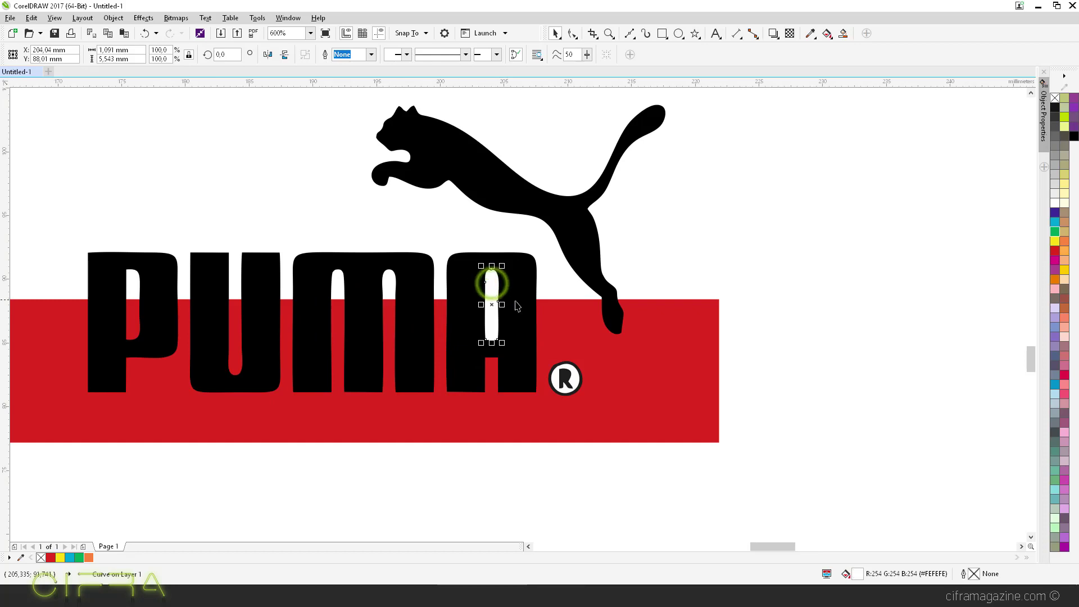
pyautogui.keyDown('shift'); pyautogui.click(522, 278); pyautogui.keyUp('shift')
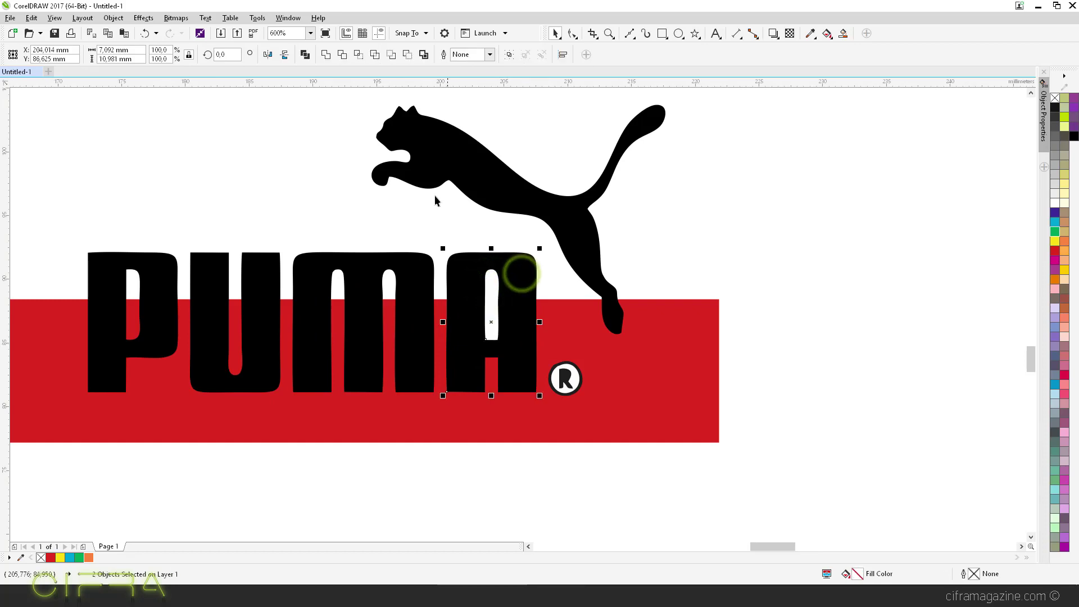
pyautogui.click(343, 56)
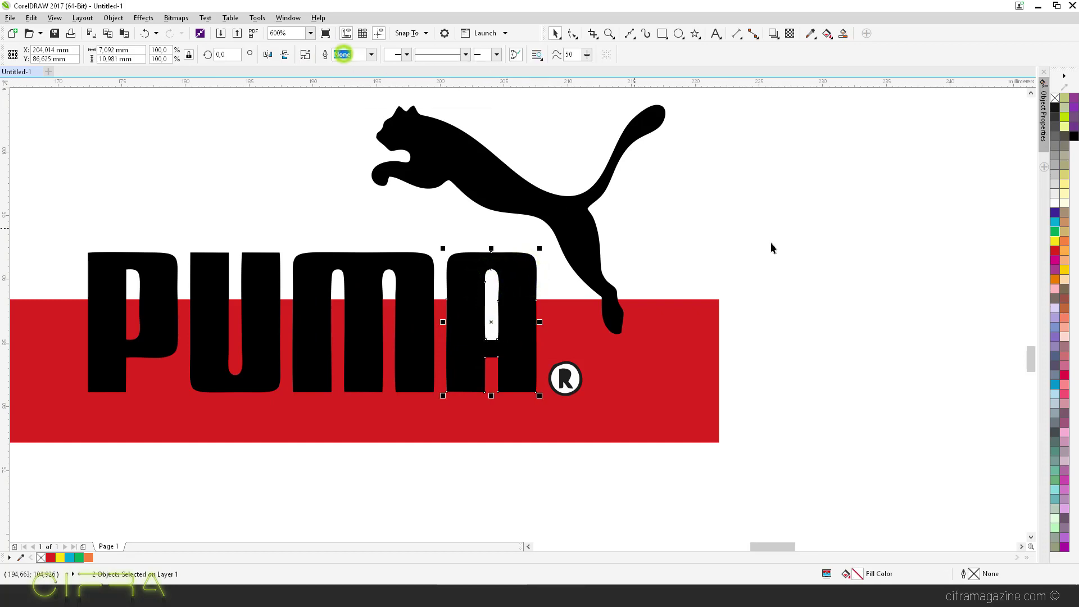
pyautogui.click(782, 241)
pyautogui.click(493, 285)
pyautogui.press('Delete')
pyautogui.click(513, 304)
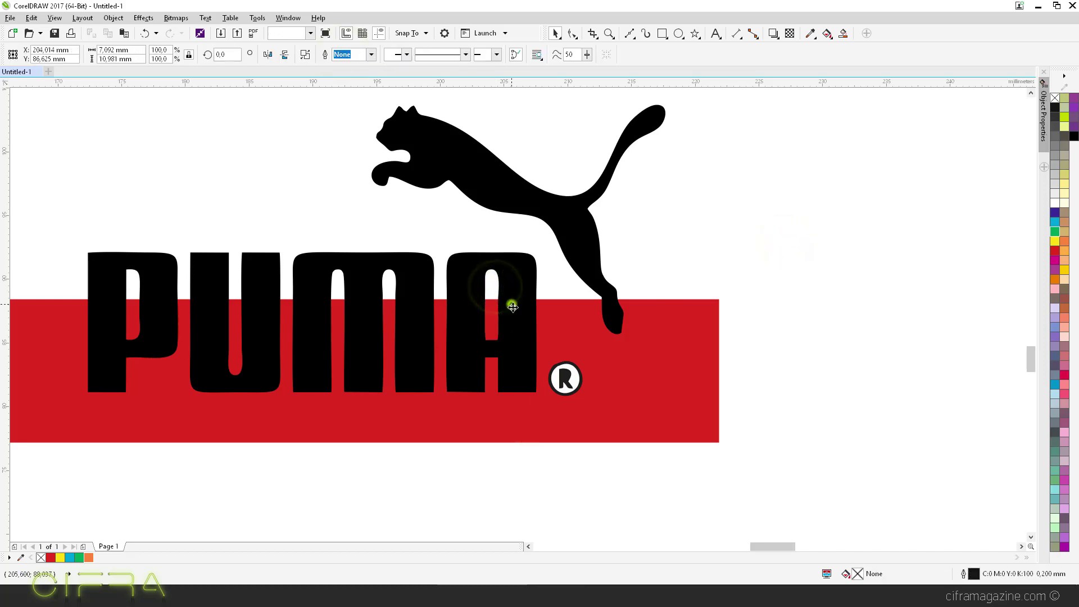
pyautogui.click(417, 335)
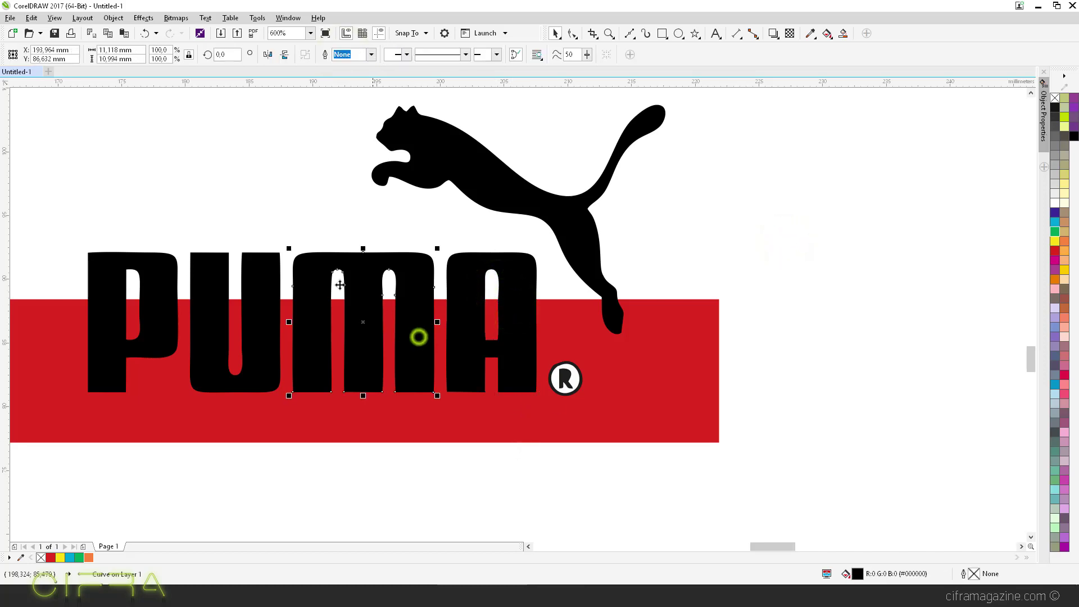
pyautogui.click(262, 280)
pyautogui.click(162, 313)
pyautogui.click(795, 293)
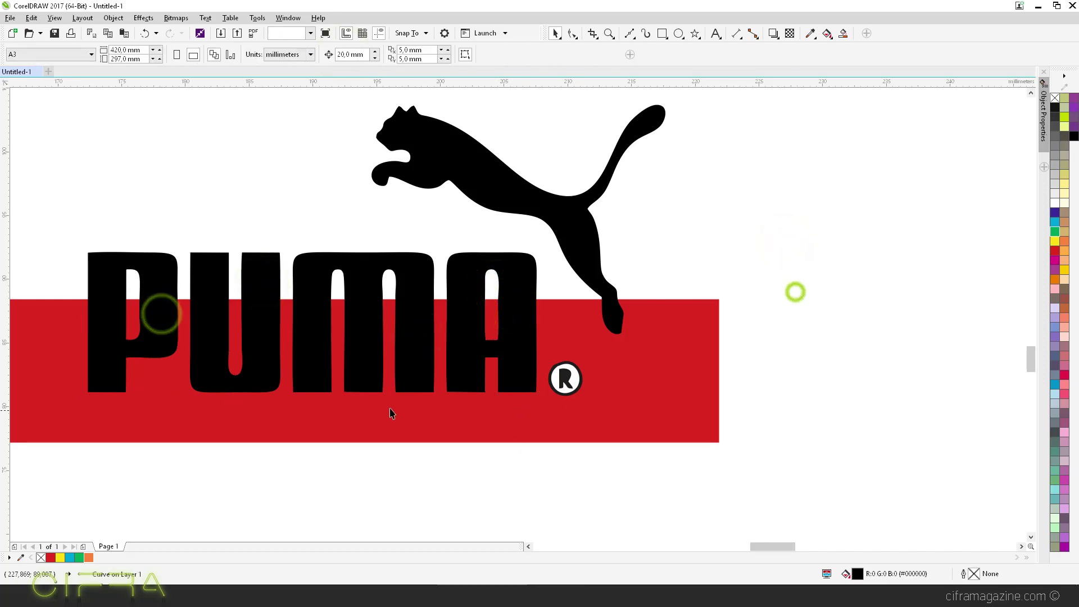
# - Trim the dark circle of the registered mark with the white shape inside it and delete that white shape
pyautogui.hscroll(-3, 799, 416)
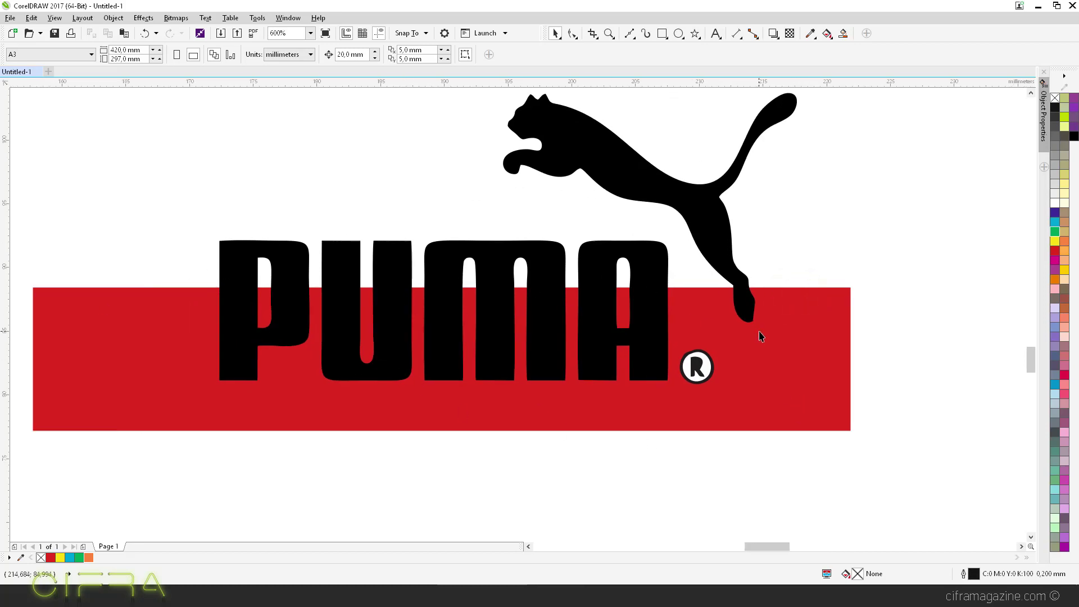
pyautogui.scroll(5, 631, 362)
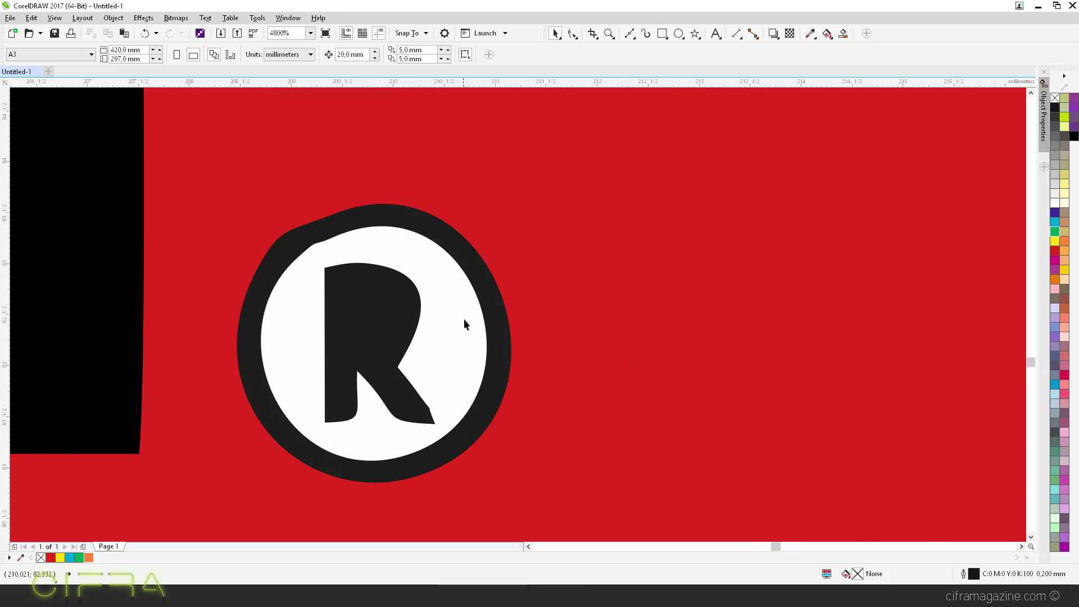
pyautogui.click(451, 319)
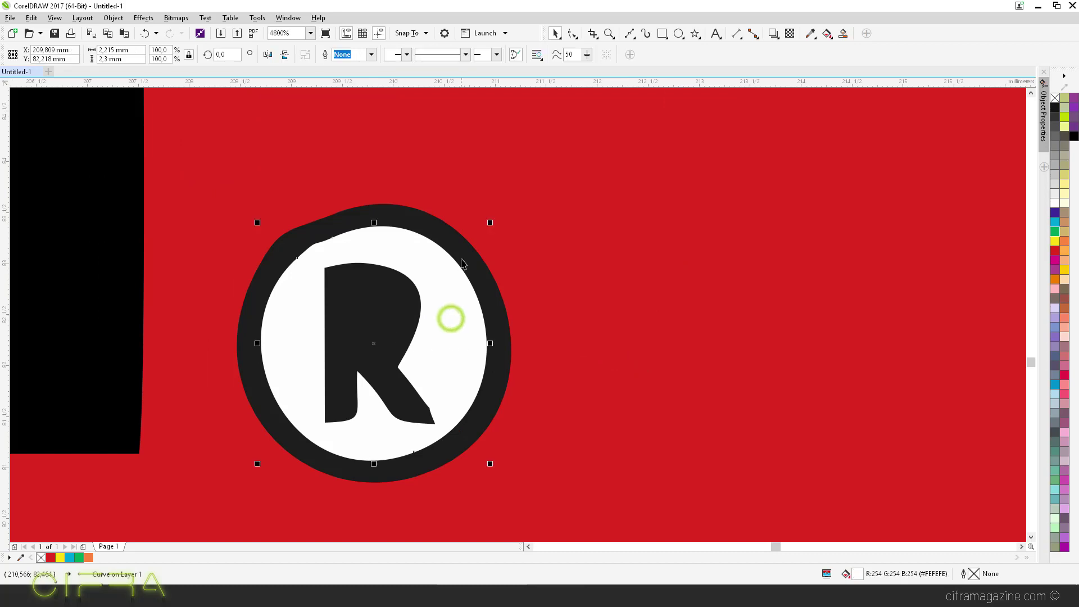
pyautogui.keyDown('shift'); pyautogui.click(424, 221); pyautogui.keyUp('shift')
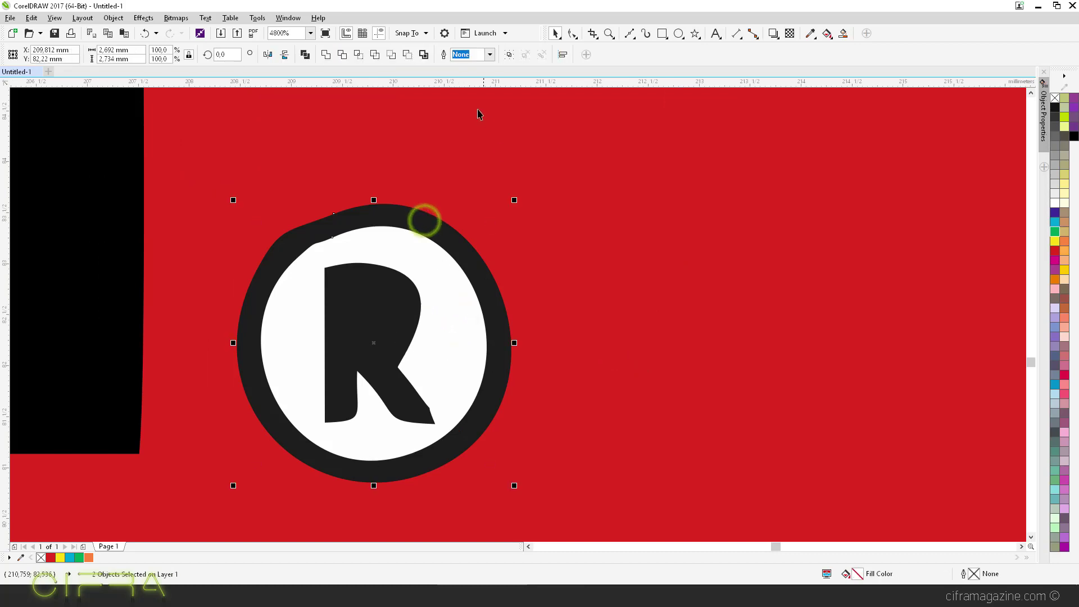
pyautogui.click(341, 55)
pyautogui.click(564, 258)
pyautogui.moveTo(440, 298); pyautogui.dragTo(787, 203)
pyautogui.press('Delete')
# - Inspect the R and the ring of the registered mark as separate objects, undoing the trial move of the R
pyautogui.moveTo(402, 311); pyautogui.dragTo(667, 253)
pyautogui.hotkey('ctrl', 'z')
pyautogui.scroll(-3, 569, 410)
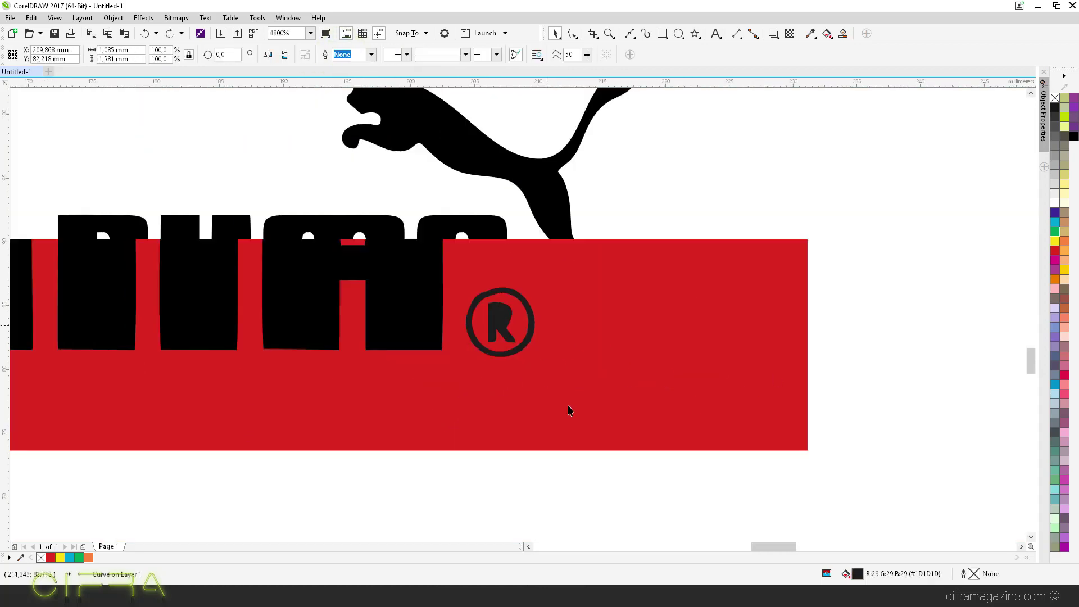
pyautogui.scroll(2, 592, 445)
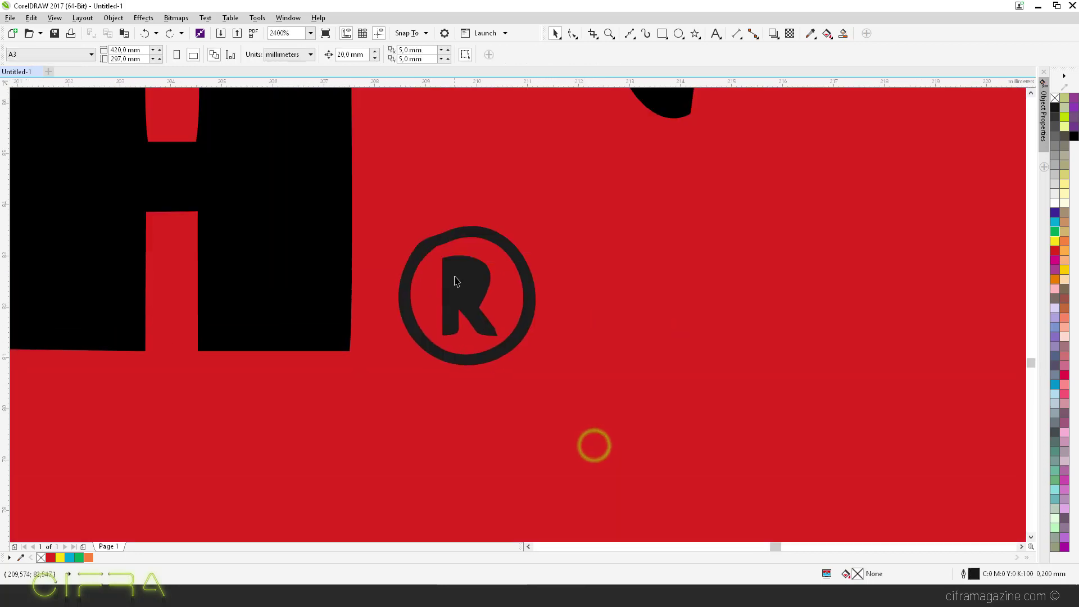
pyautogui.click(462, 280)
pyautogui.click(496, 237)
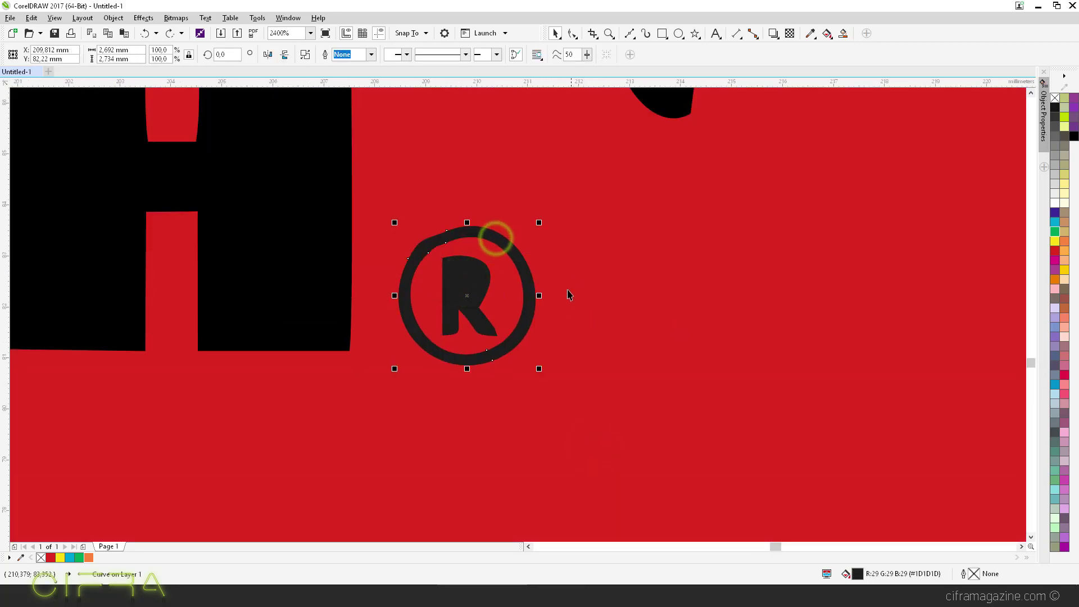
pyautogui.scroll(-1, 532, 391)
pyautogui.click(580, 508)
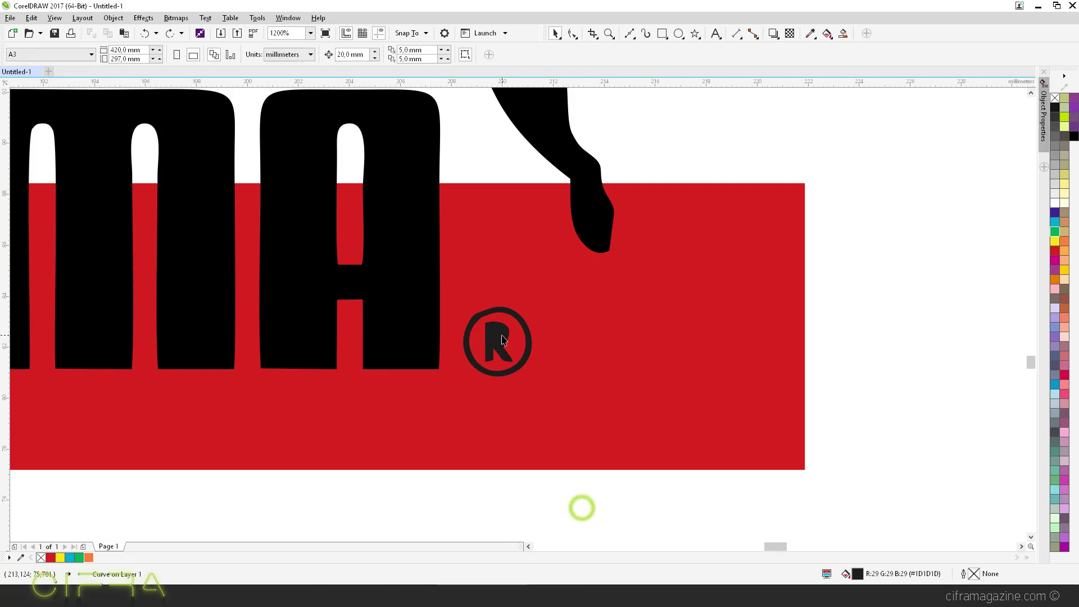
# - Group the R with its ring, try moving the group aside, and undo the move
pyautogui.click(496, 341)
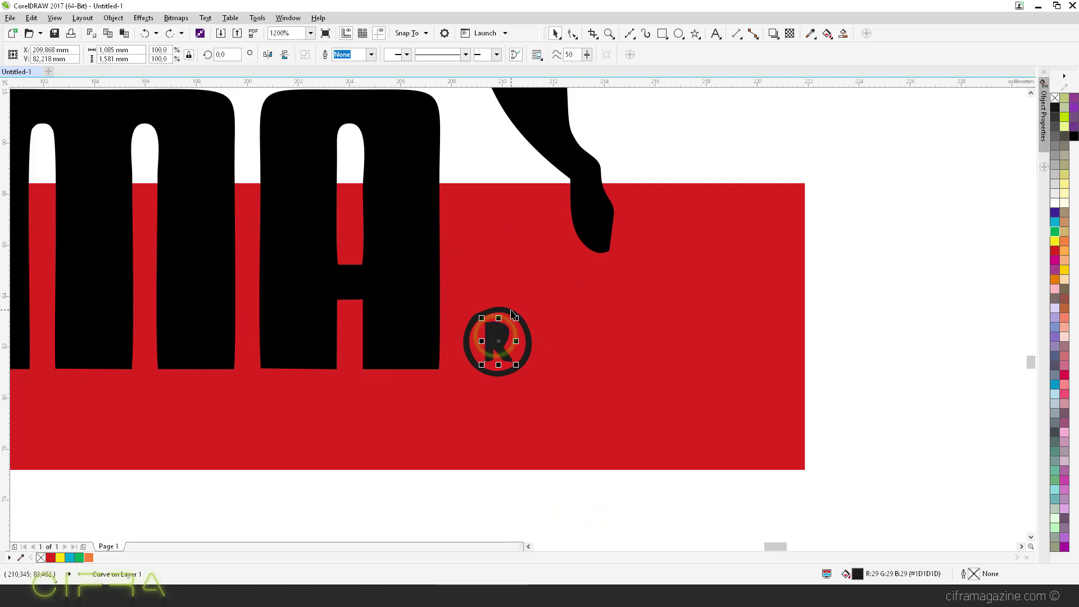
pyautogui.keyDown('shift'); pyautogui.click(510, 313); pyautogui.keyUp('shift')
pyautogui.click(921, 333)
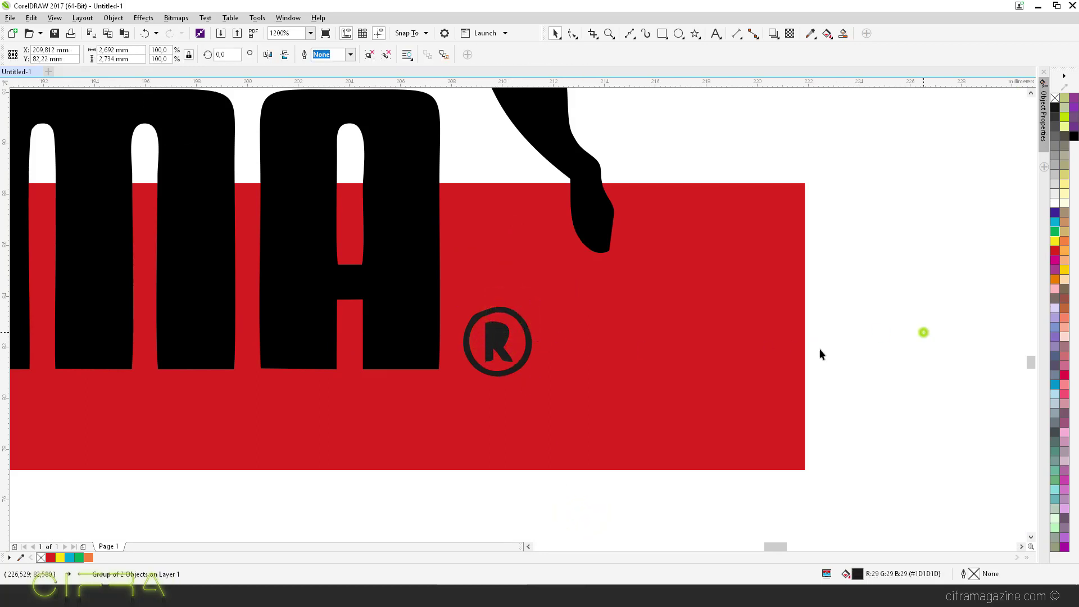
pyautogui.moveTo(515, 365); pyautogui.dragTo(877, 333)
pyautogui.hotkey('ctrl', 'z')
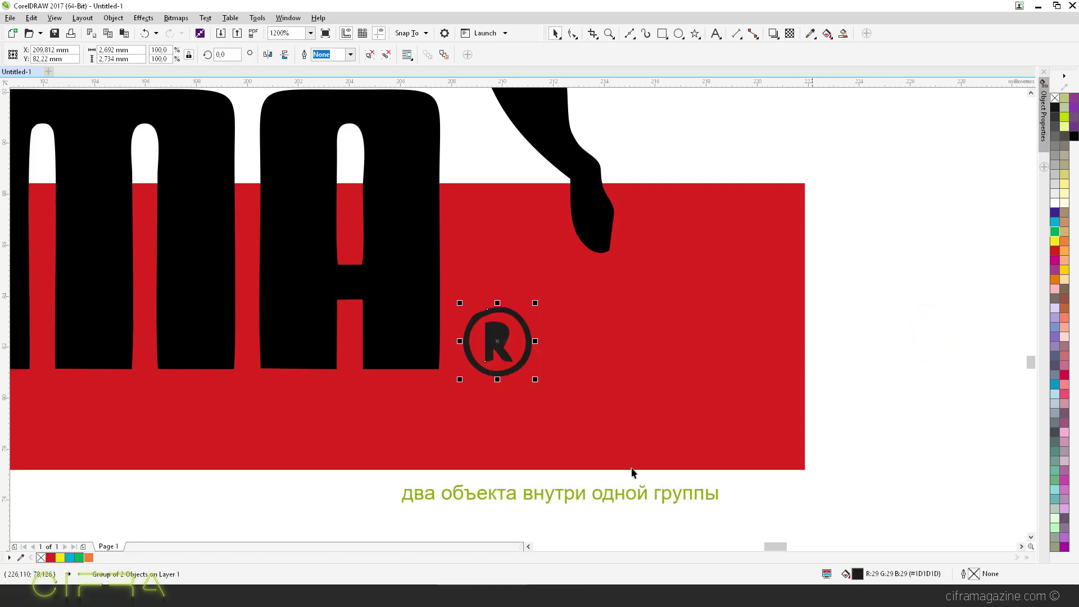
# - Ungroup the registered mark and select its R on its own
pyautogui.click(936, 380)
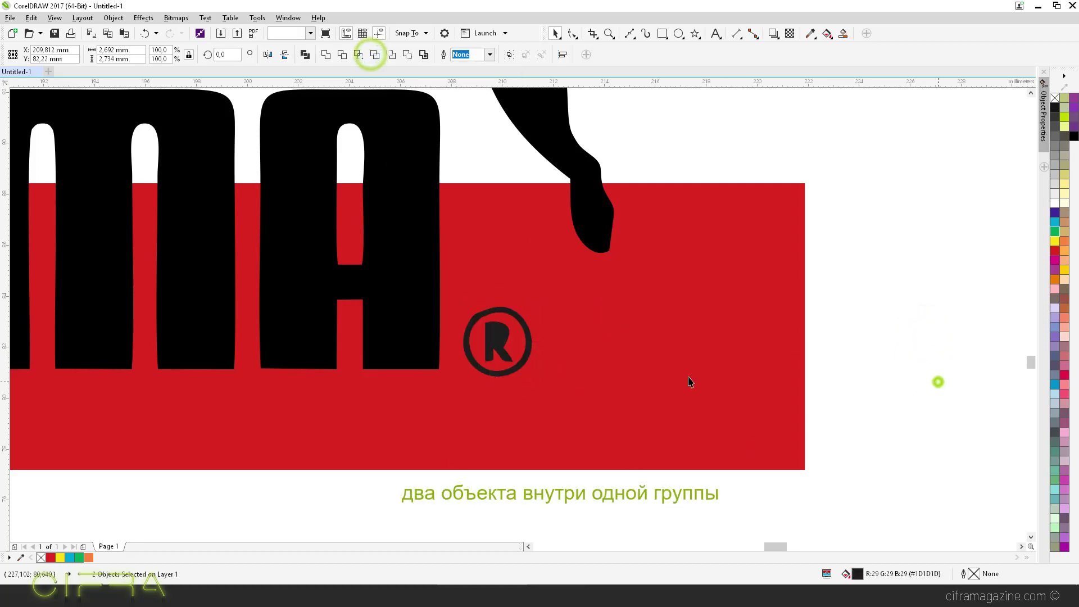
pyautogui.keyDown('ctrl'); pyautogui.click(492, 341); pyautogui.keyUp('ctrl')
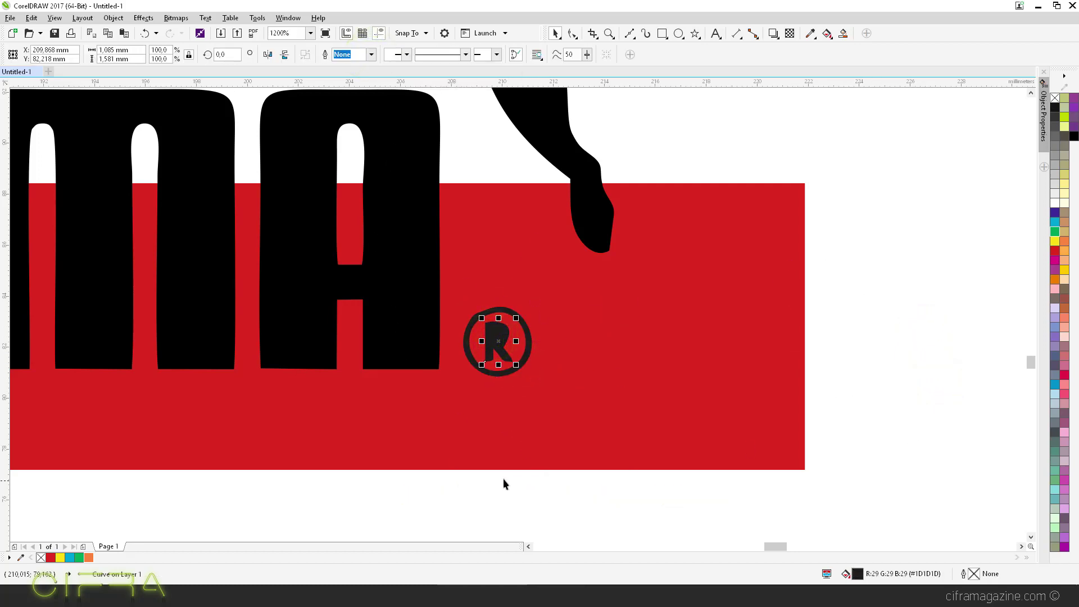
pyautogui.click(490, 490)
# - Weld the R and its ring into one object and move it up by about 0.8 mm
pyautogui.moveTo(399, 508); pyautogui.dragTo(596, 319)
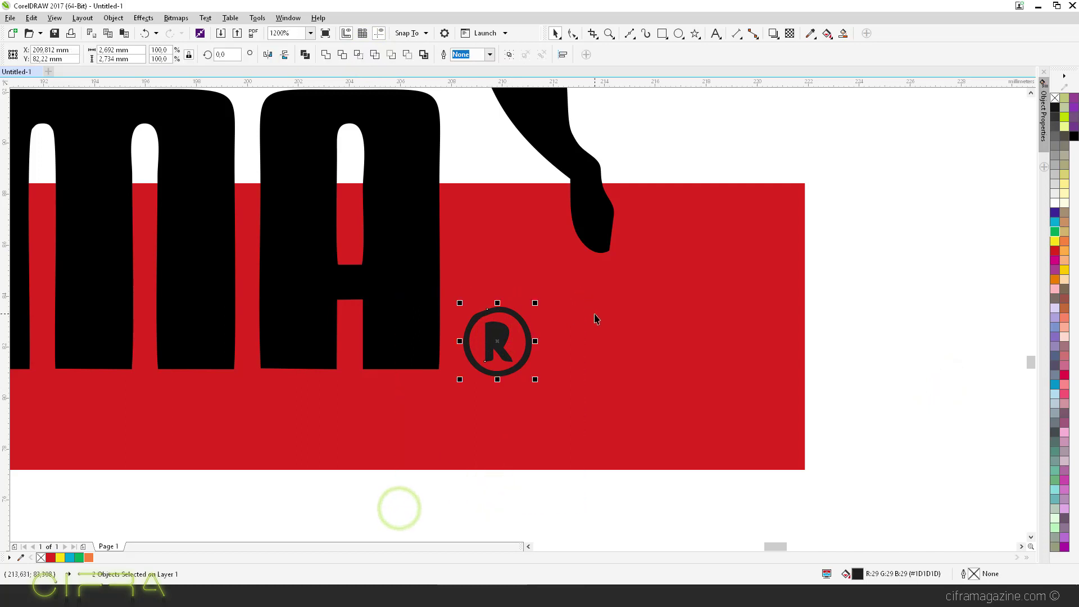
pyautogui.click(324, 55)
pyautogui.click(963, 344)
pyautogui.moveTo(518, 364); pyautogui.dragTo(496, 321)
pyautogui.click(595, 509)
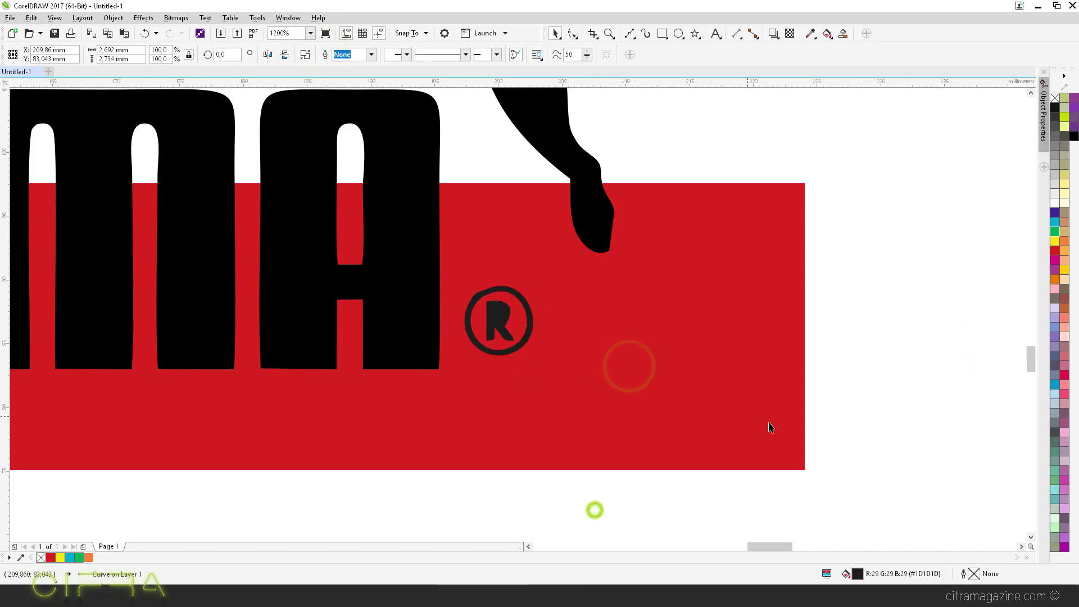
# - Weld the four PUMA letters into one object, test it with a move, and undo that move
pyautogui.scroll(-3, 769, 427)
pyautogui.moveTo(414, 464); pyautogui.dragTo(691, 311)
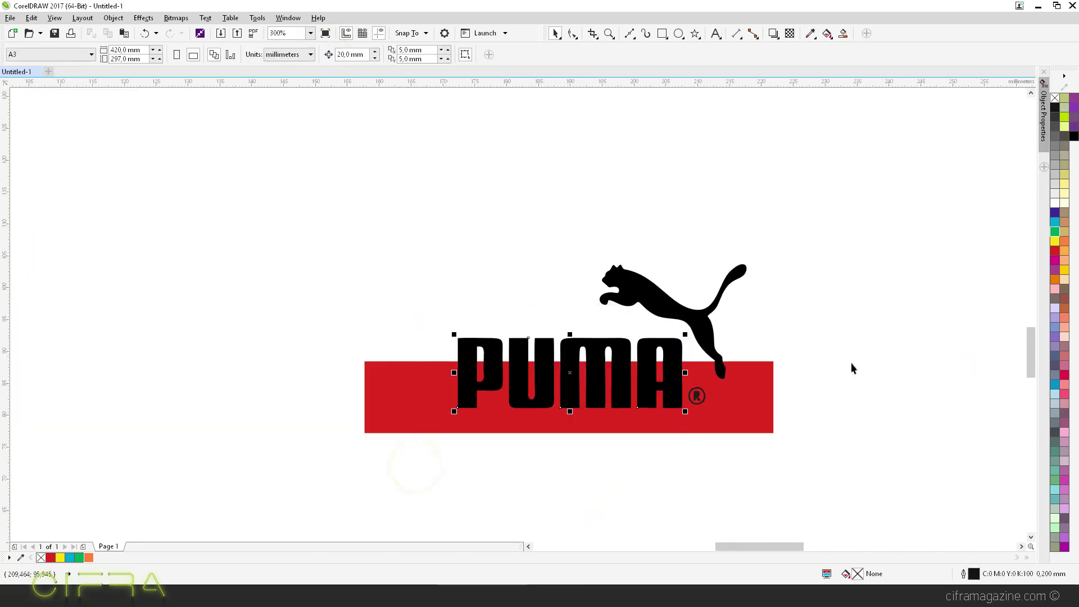
pyautogui.click(326, 54)
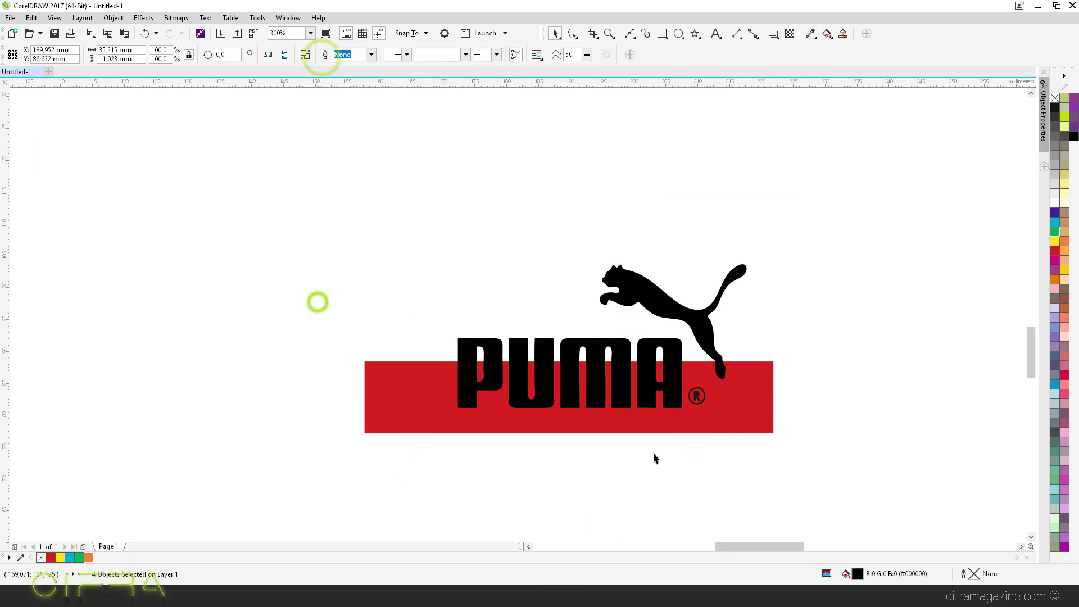
pyautogui.scroll(2, 680, 392)
pyautogui.moveTo(562, 298); pyautogui.dragTo(244, 159)
pyautogui.hotkey('ctrl', 'z')
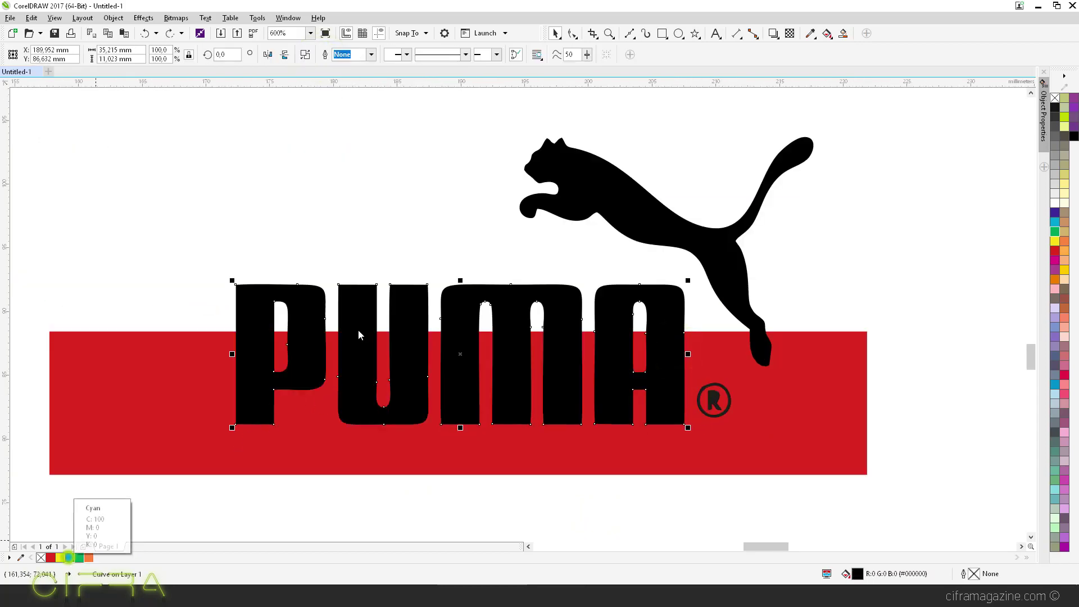
# - Fill the PUMA lettering with Cyan and the registered mark with Autumn Orange
pyautogui.click(69, 557)
pyautogui.click(229, 215)
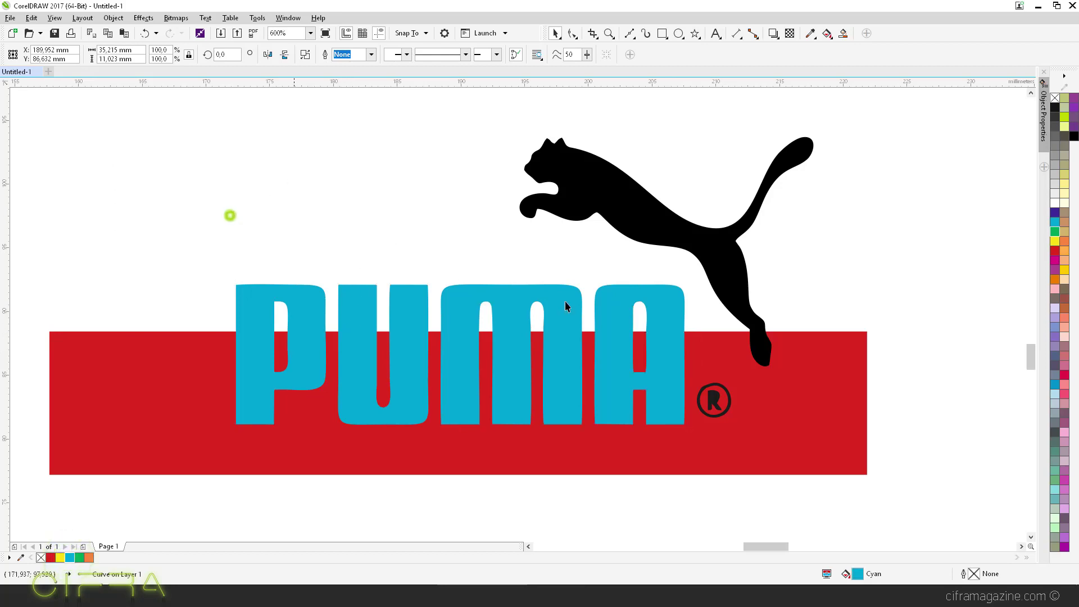
pyautogui.click(712, 399)
pyautogui.click(90, 558)
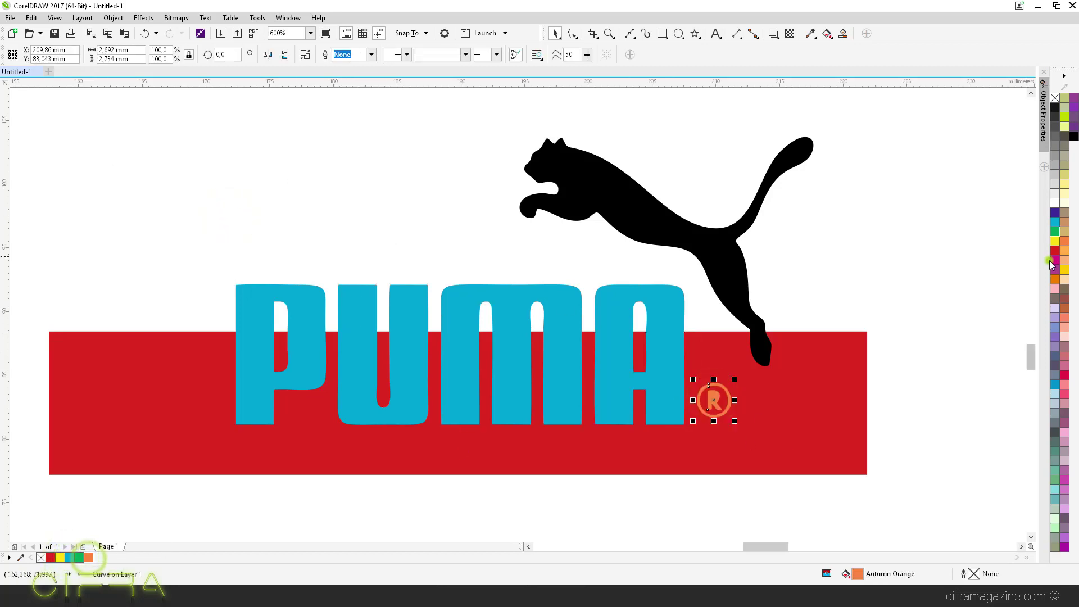
pyautogui.click(927, 246)
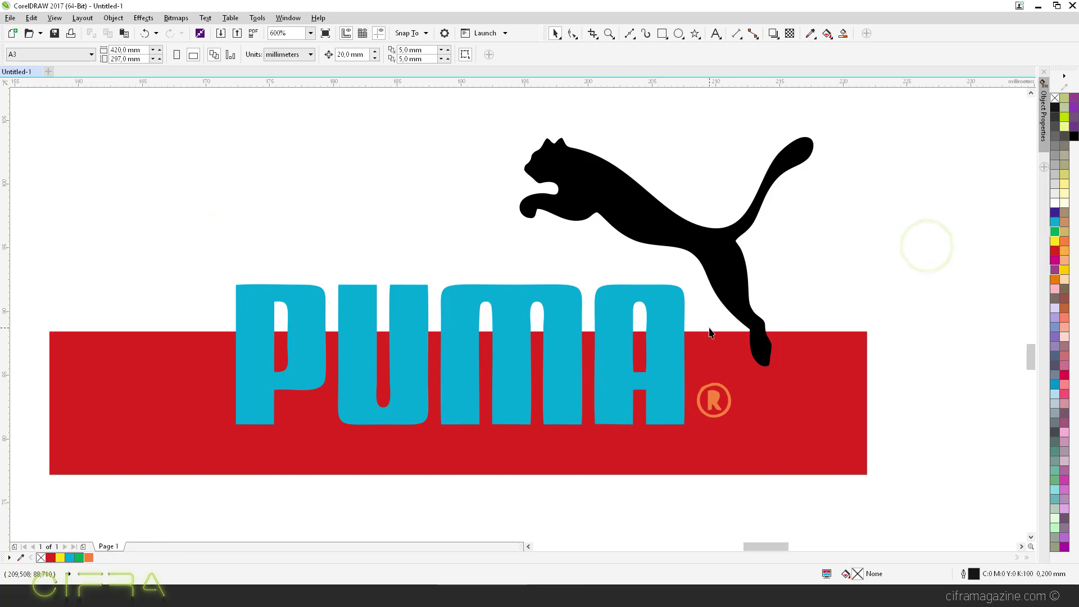
# - Delete the red rectangle, the PUMA lettering and the registered mark, leaving only the leaping cat
pyautogui.hscroll(3, 642, 400)
pyautogui.click(634, 428)
pyautogui.press('Delete')
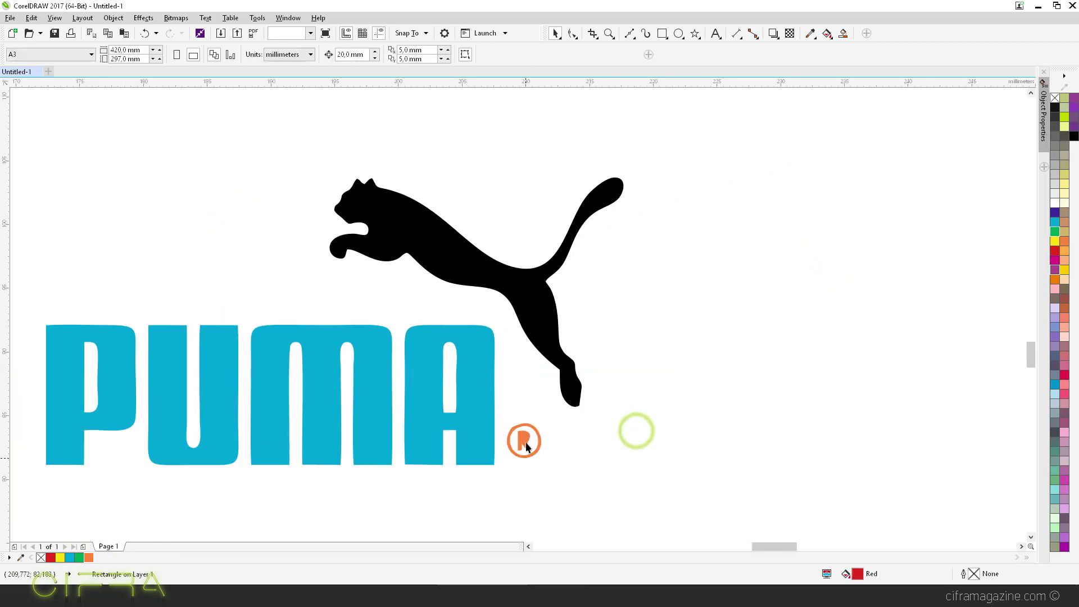
pyautogui.click(479, 374)
pyautogui.press('Delete')
# - Open the leaping cat's silhouette for node editing with the Shape tool
pyautogui.scroll(3, 422, 253)
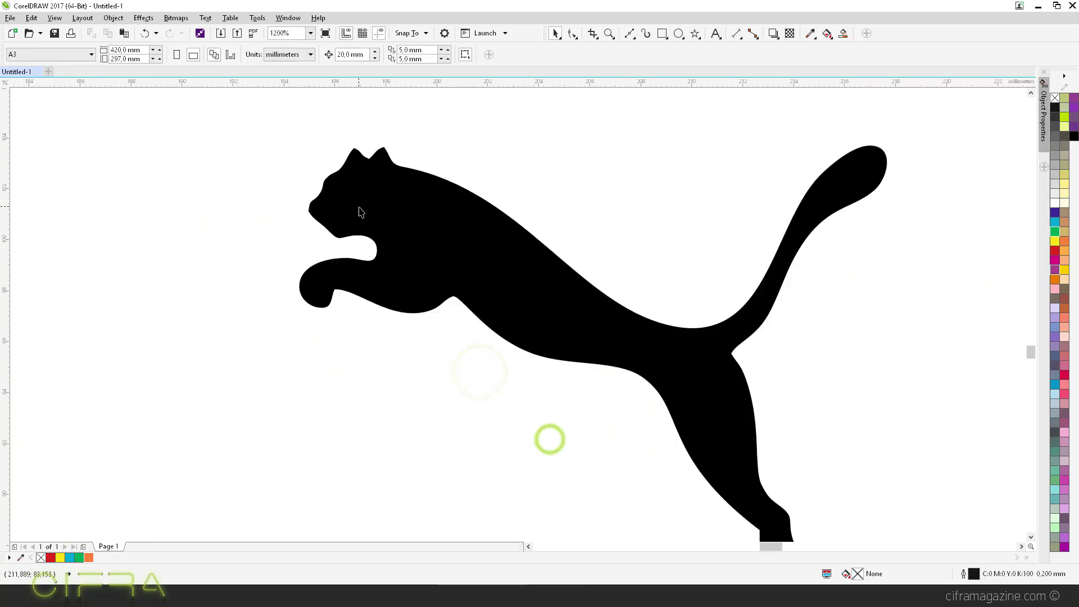
pyautogui.scroll(-1, 404, 248)
pyautogui.scroll(-2, 314, 274)
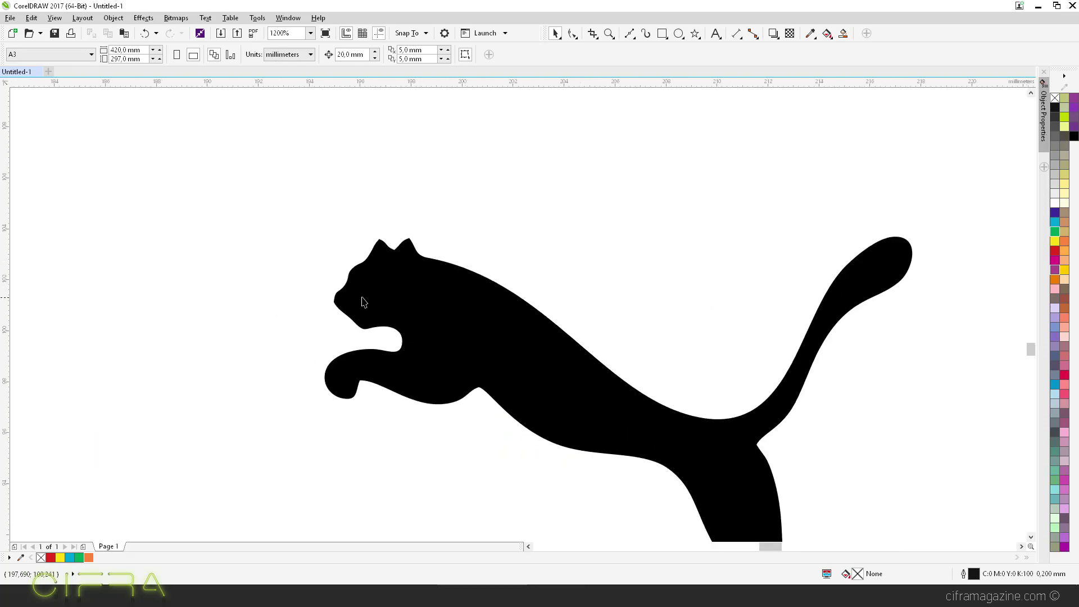
pyautogui.scroll(2, 356, 292)
pyautogui.scroll(-2, 344, 264)
pyautogui.click(392, 258)
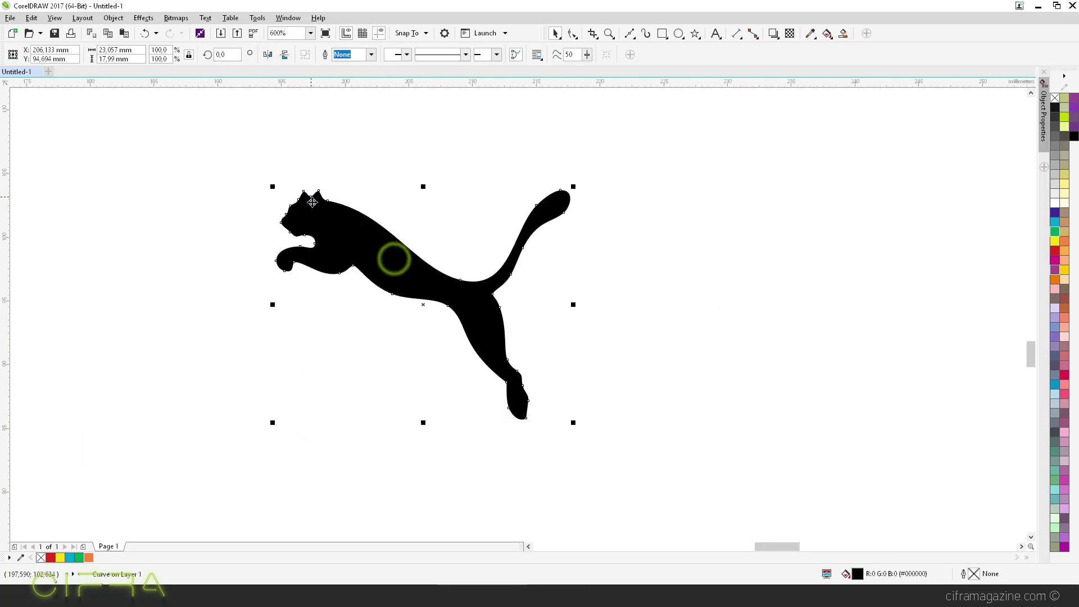
pyautogui.scroll(2, 392, 255)
pyautogui.click(571, 34)
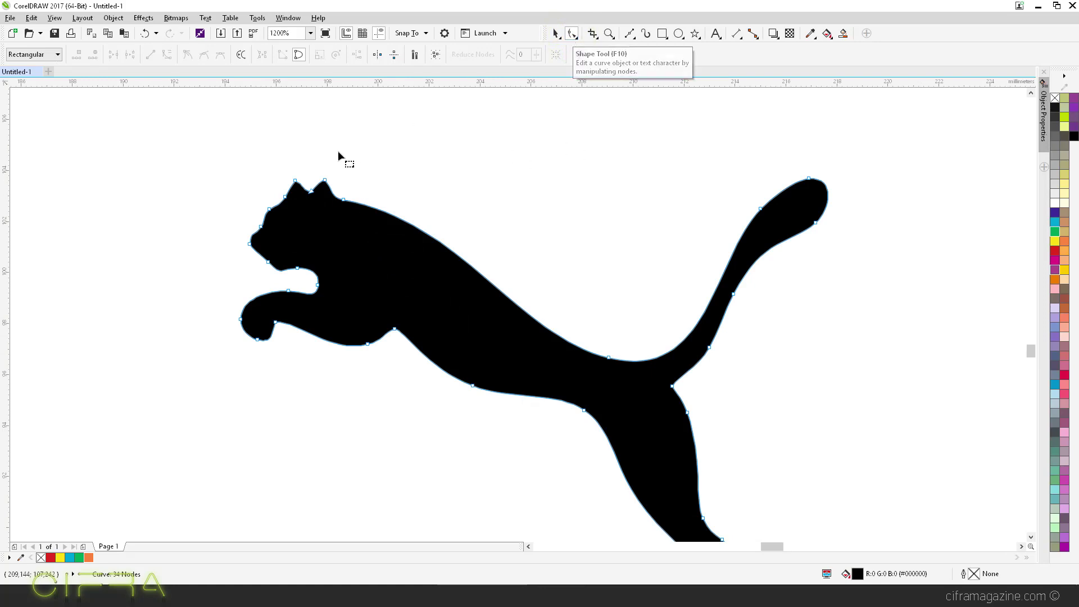
# - Round the back of the cat's rear ear by swinging the tip node's outer handle up to nearly horizontal
pyautogui.scroll(3, 340, 169)
pyautogui.click(261, 237)
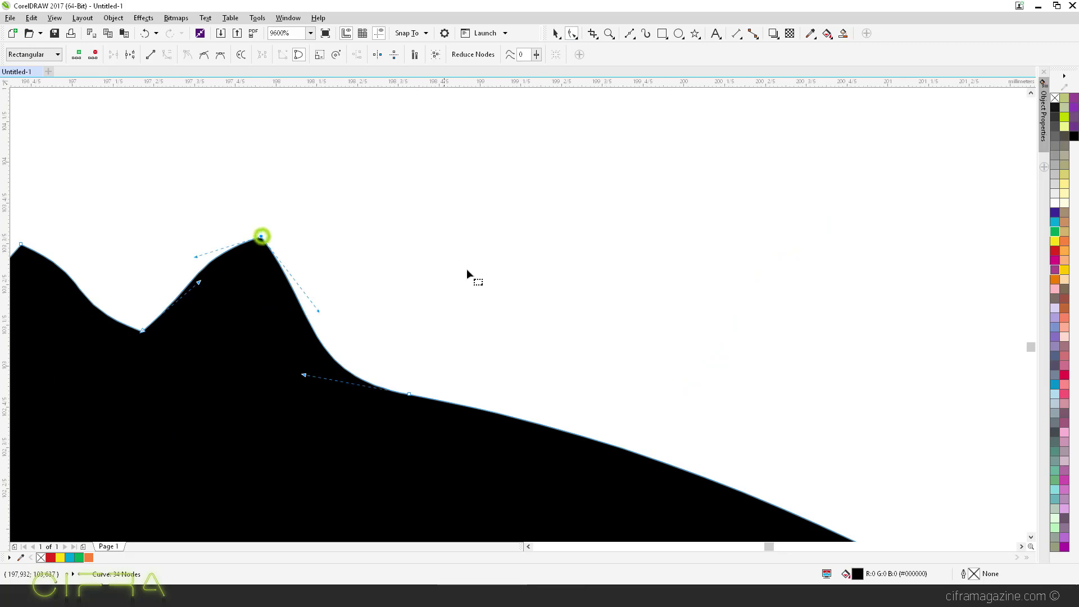
pyautogui.scroll(-3, 500, 156)
pyautogui.scroll(1, 450, 185)
pyautogui.scroll(2, 435, 229)
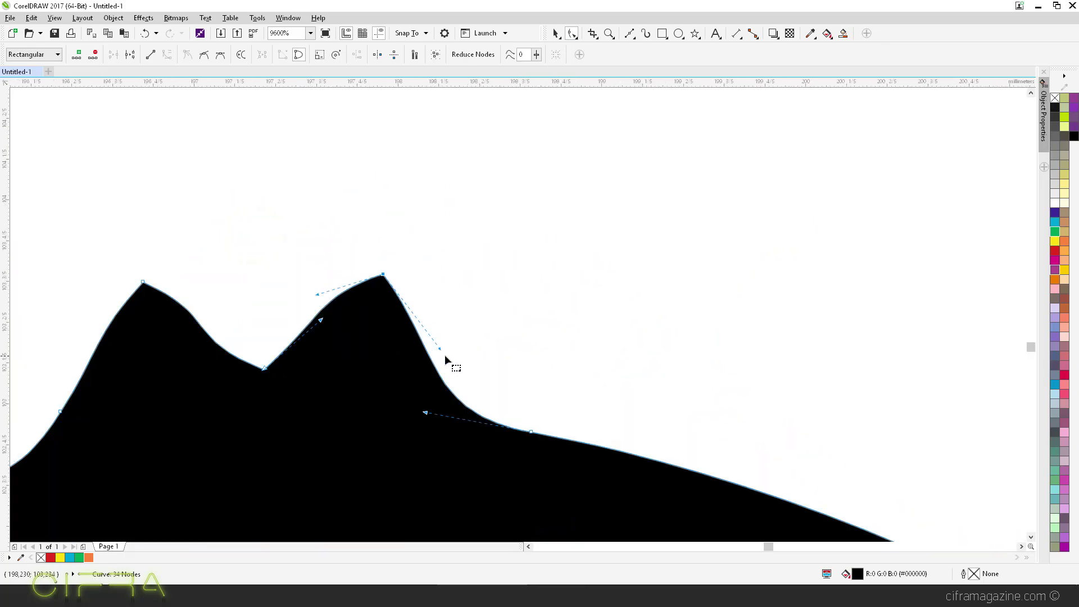
pyautogui.moveTo(441, 350); pyautogui.dragTo(462, 277)
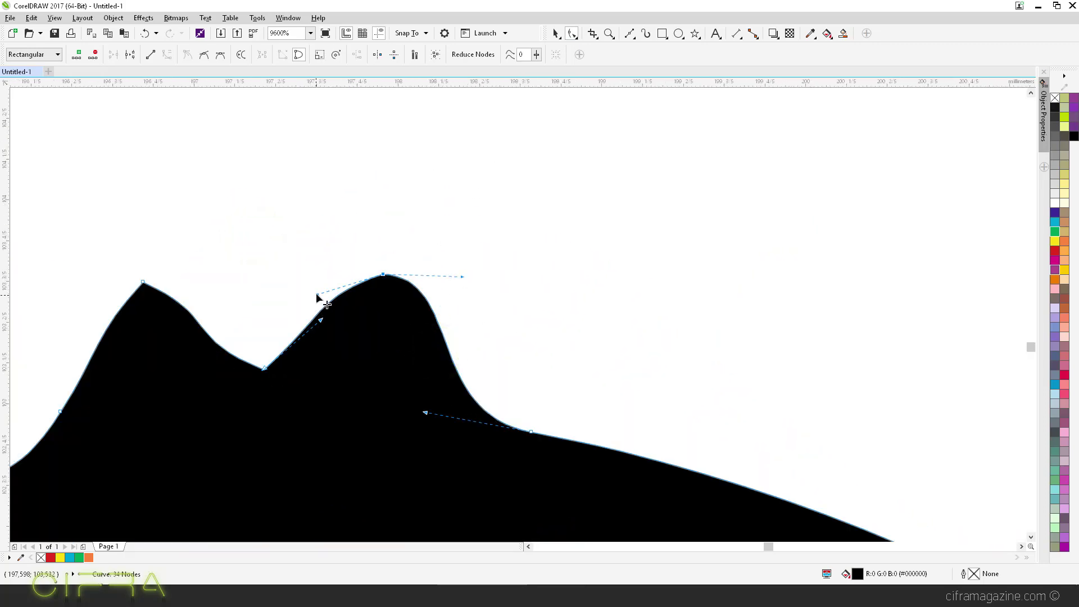
# - Convert the rear ear's tip node to smooth and finally to symmetrical, and shorten its handles for a narrow rounded tip
pyautogui.moveTo(317, 293); pyautogui.dragTo(324, 223)
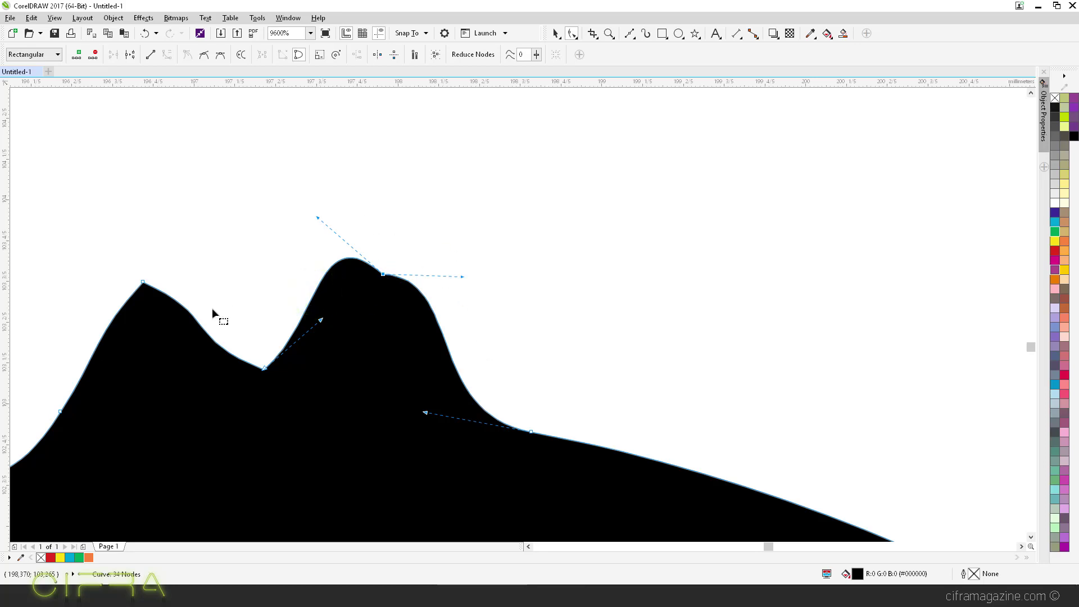
pyautogui.rightClick(384, 275)
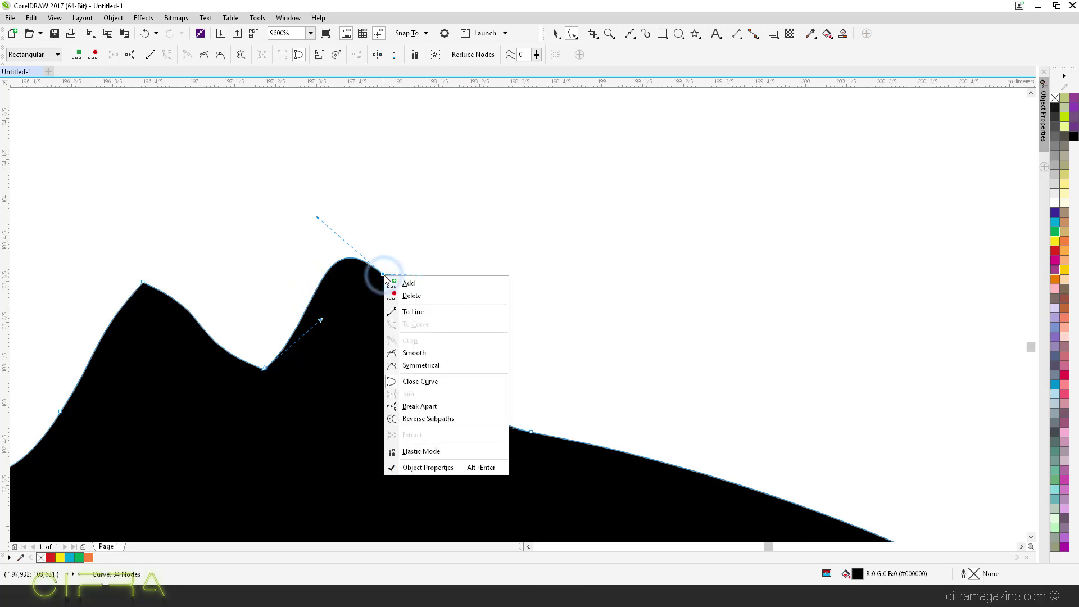
pyautogui.click(456, 353)
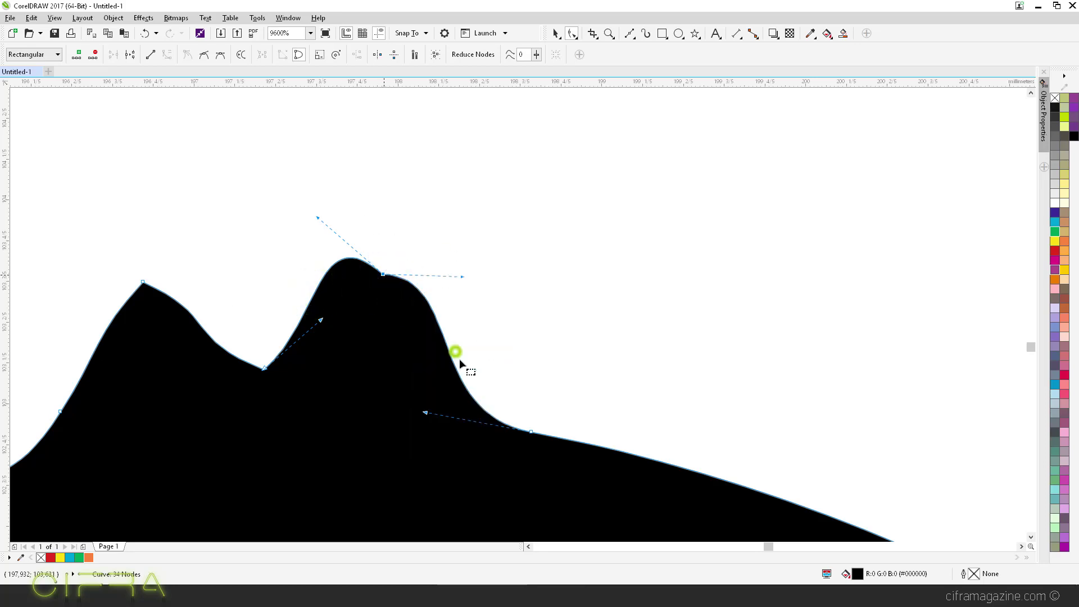
pyautogui.moveTo(457, 277); pyautogui.dragTo(405, 276)
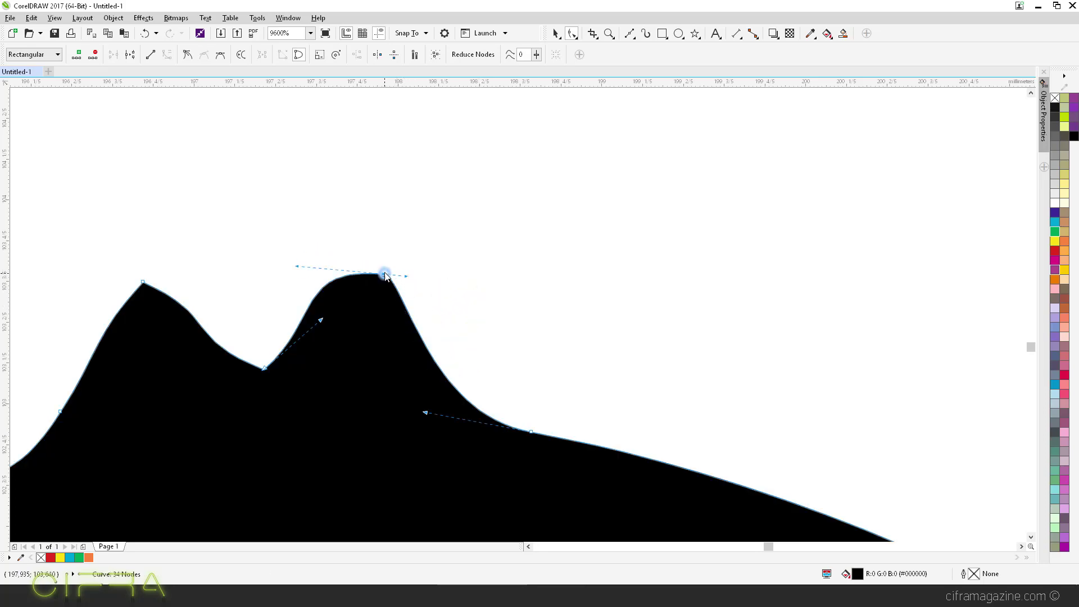
pyautogui.rightClick(385, 276)
pyautogui.click(443, 357)
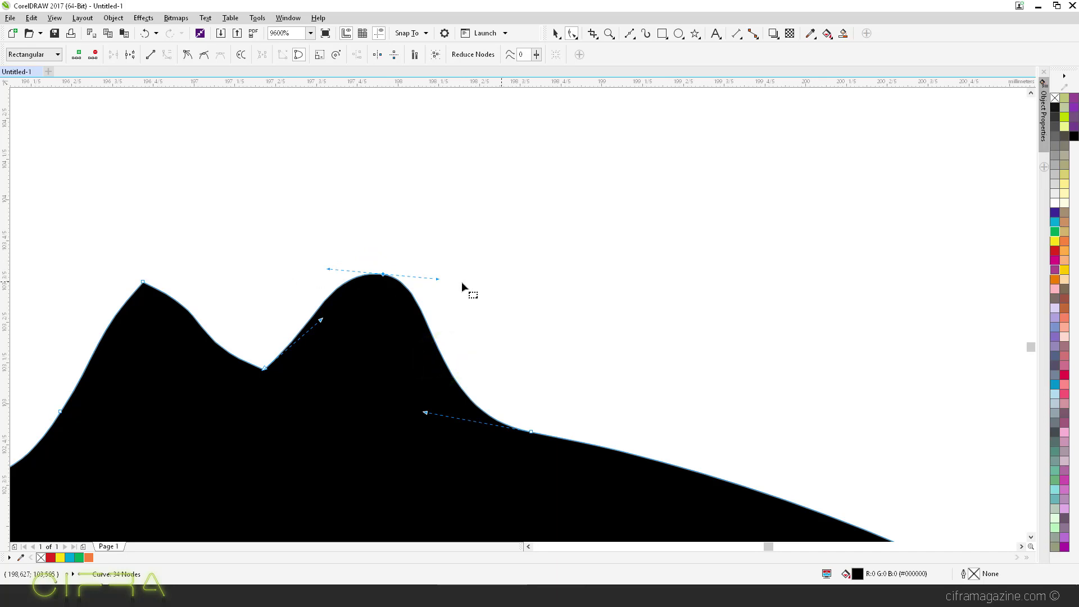
pyautogui.moveTo(442, 279); pyautogui.dragTo(418, 276)
# - Make the front ear's tip node symmetrical and shorten its handles to give the ear a narrow rounded tip
pyautogui.click(142, 281)
pyautogui.rightClick(142, 283)
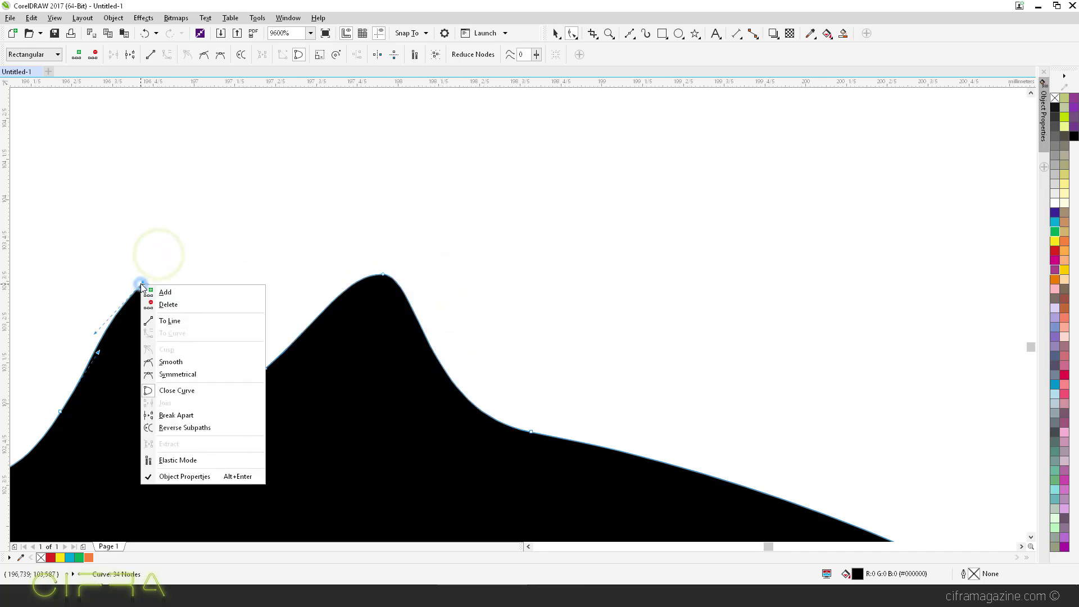
pyautogui.click(212, 374)
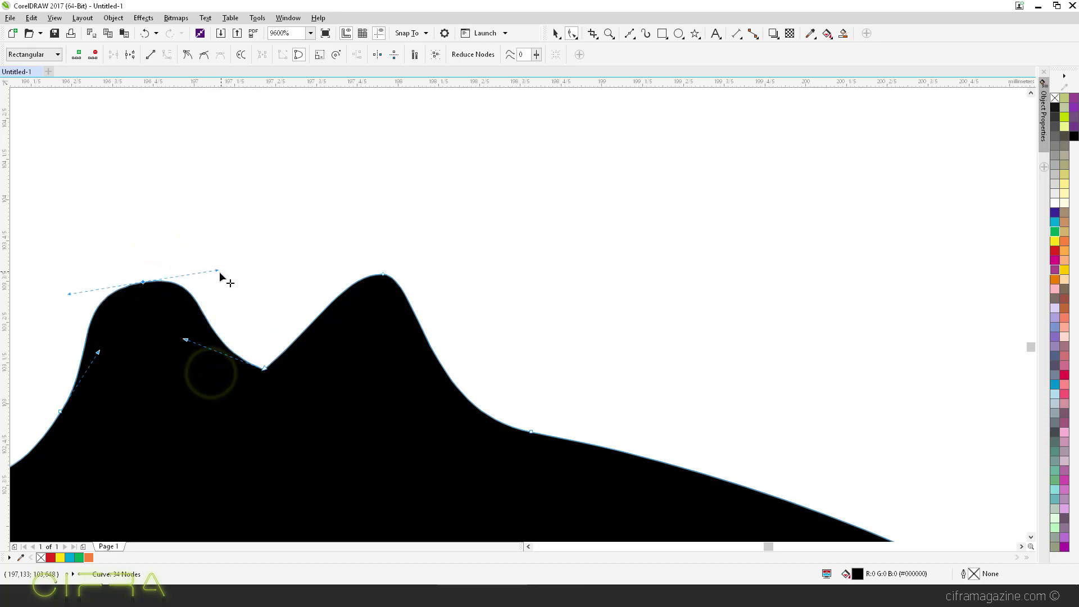
pyautogui.moveTo(218, 273); pyautogui.dragTo(174, 282)
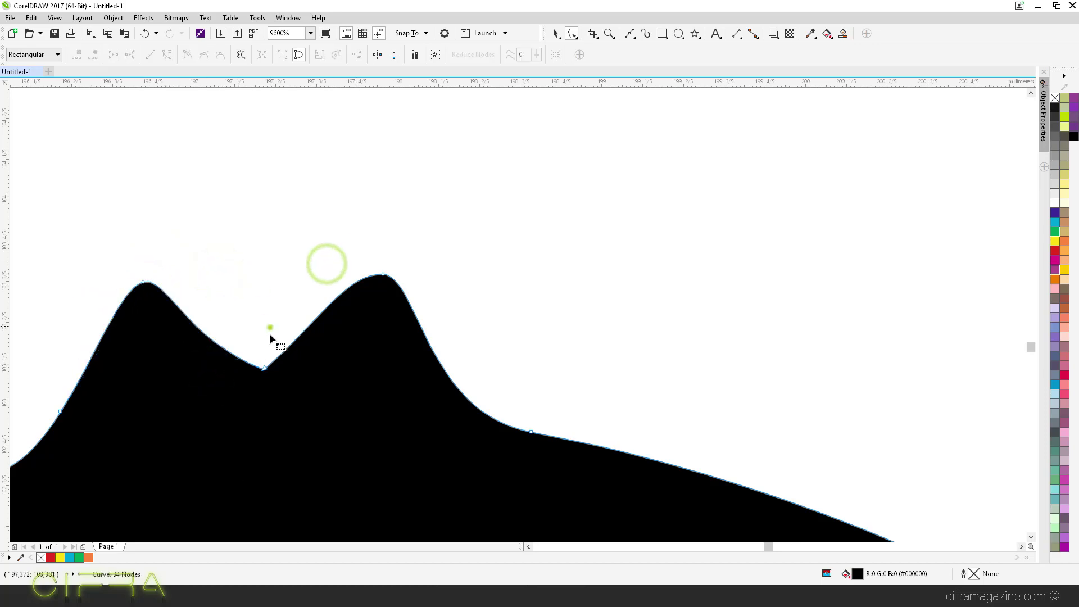
# - Make the node in the dip between the ears symmetrical, shorten its handles, and finish node editing with nothing selected
pyautogui.click(264, 369)
pyautogui.rightClick(264, 369)
pyautogui.click(292, 449)
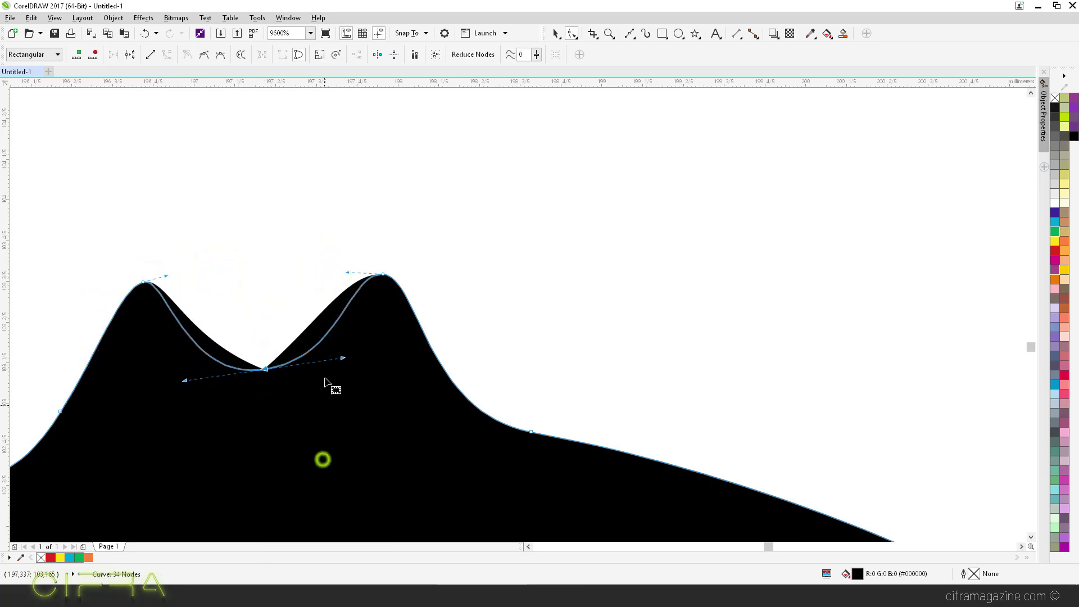
pyautogui.moveTo(340, 359); pyautogui.dragTo(307, 374)
pyautogui.scroll(-3, 540, 207)
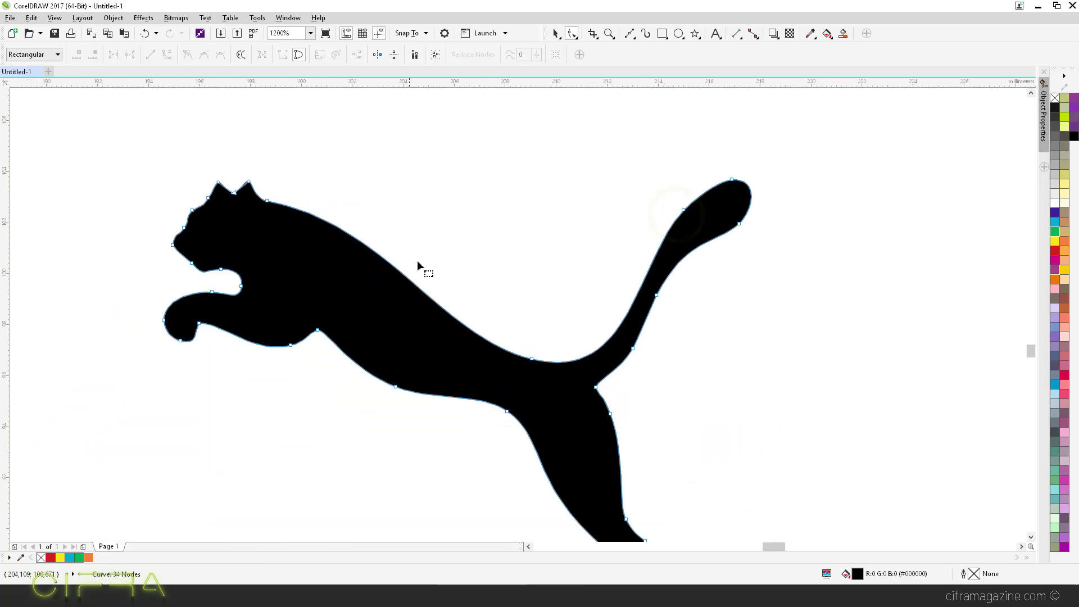
pyautogui.scroll(-2, 488, 271)
pyautogui.click(555, 33)
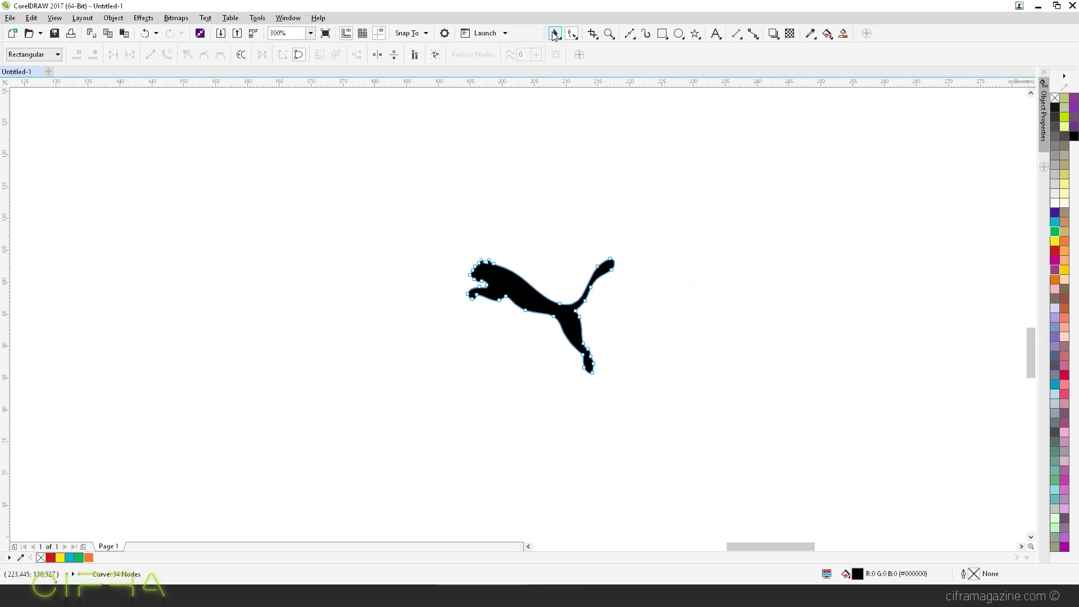
pyautogui.click(712, 288)
# - Open the PowerTRACE preview for the original PUMA bitmap using an outline trace of type Line art
pyautogui.scroll(-3, 566, 383)
pyautogui.scroll(4, 477, 347)
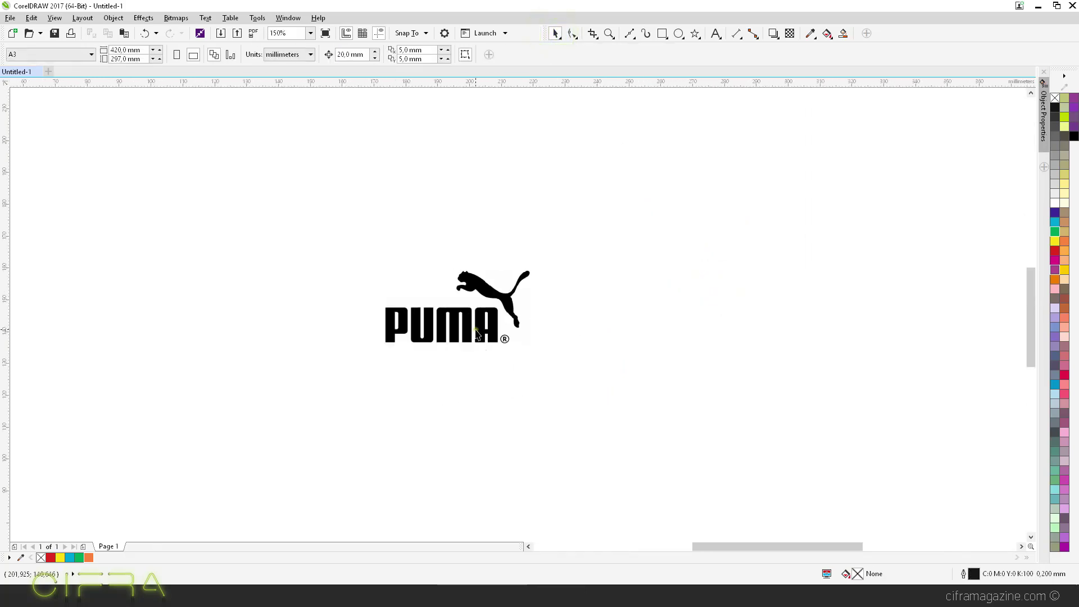
pyautogui.click(475, 329)
pyautogui.scroll(4, 510, 280)
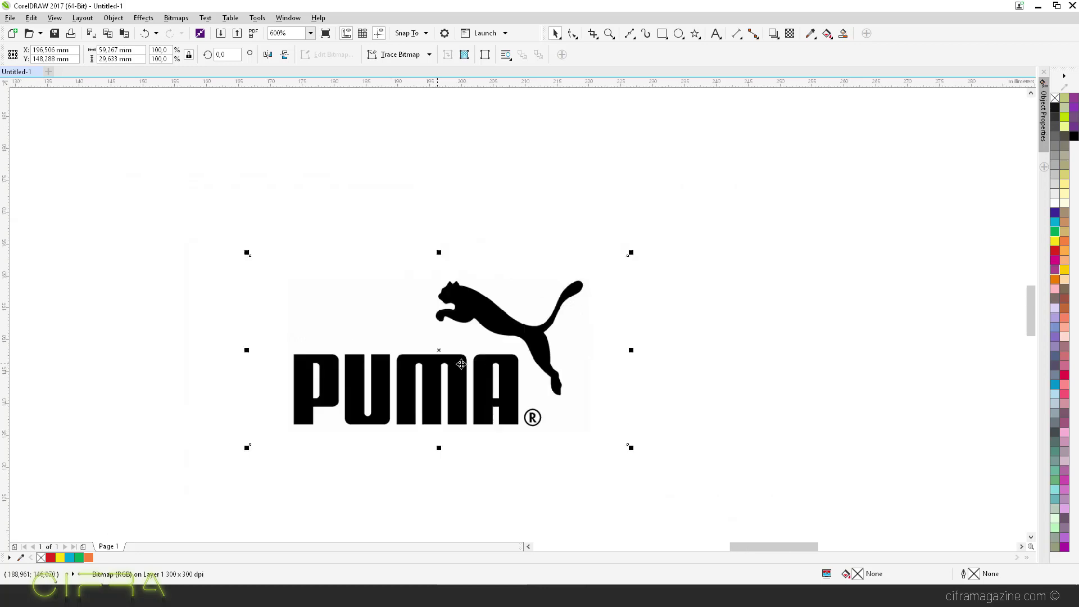
pyautogui.scroll(-2, 393, 364)
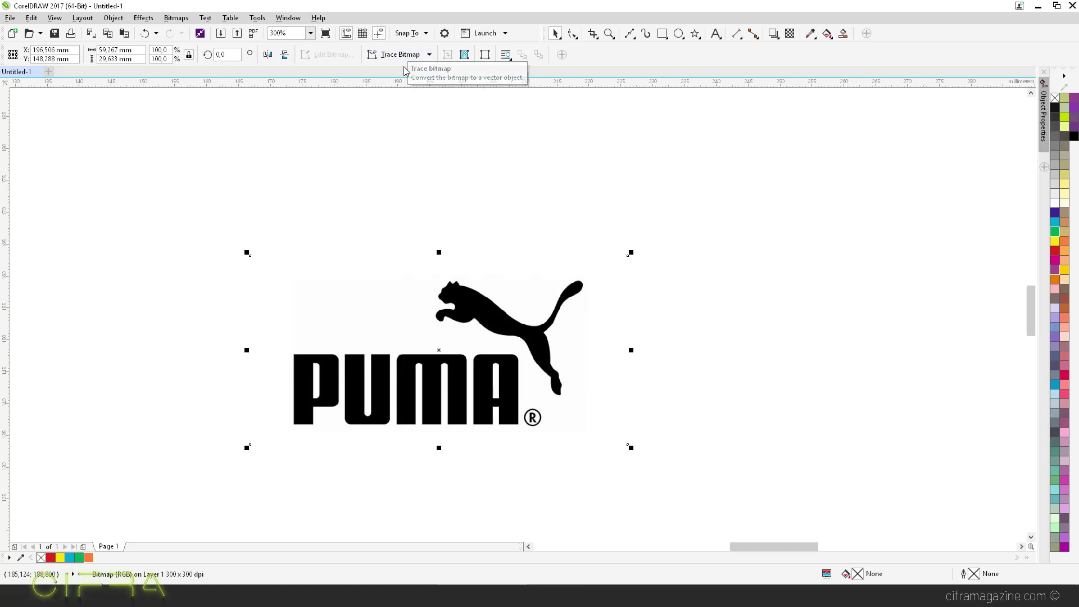
pyautogui.click(429, 56)
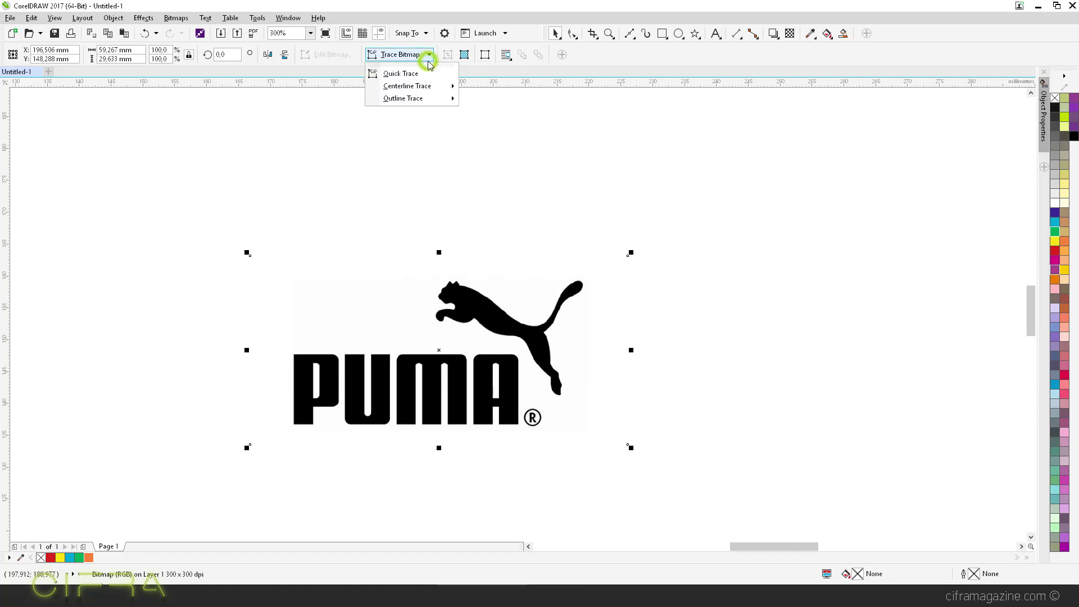
pyautogui.moveTo(416, 99)
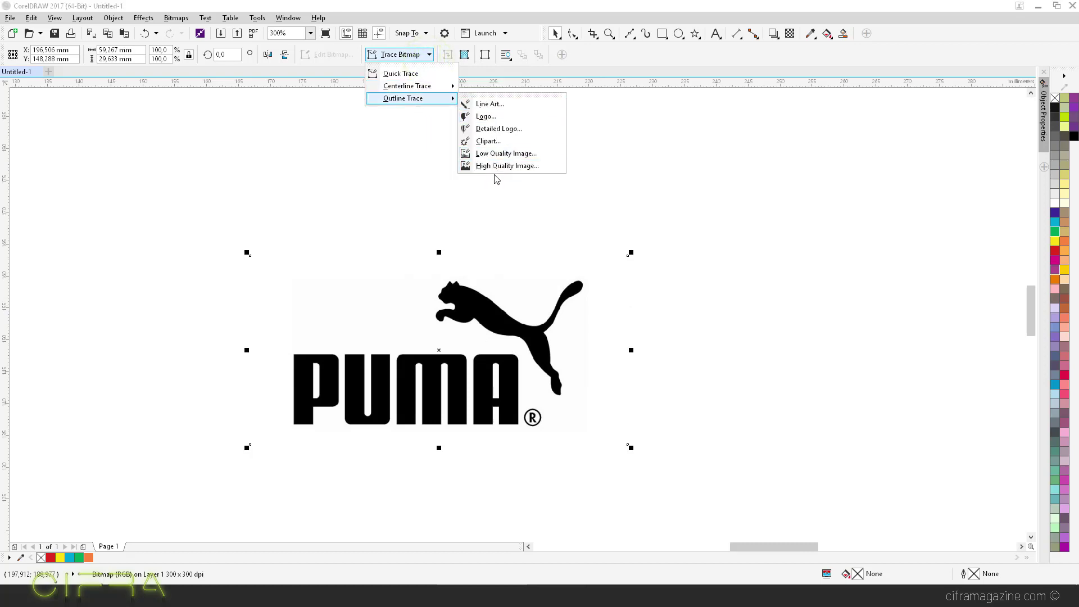
pyautogui.click(488, 104)
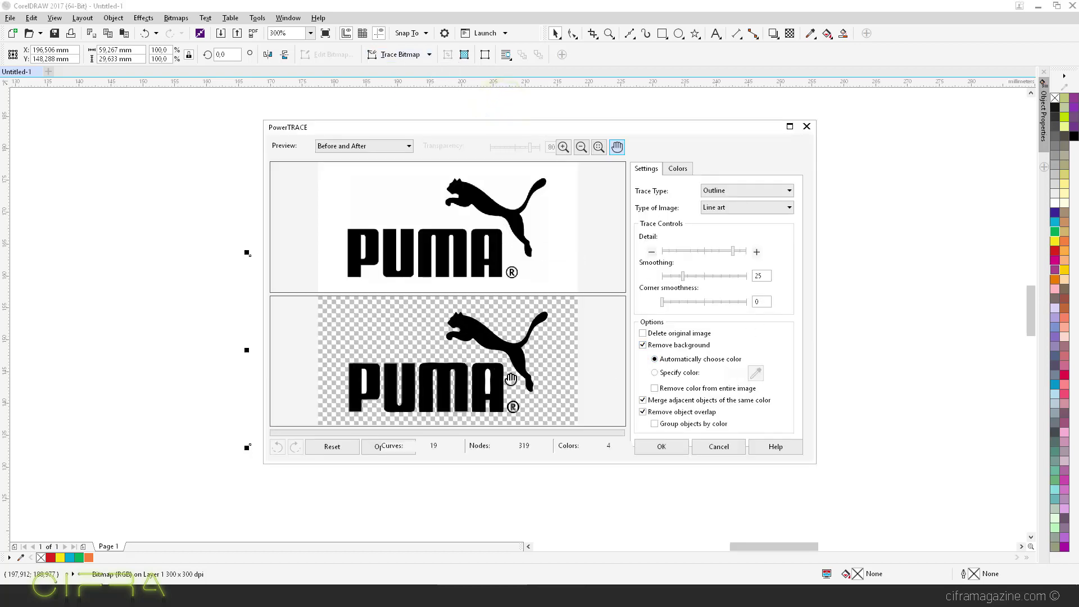
# - Compare the trace previews for Logo, Detailed logo, Clipart, Low quality image and High quality image, and close PowerTRACE without tracing
pyautogui.click(470, 379)
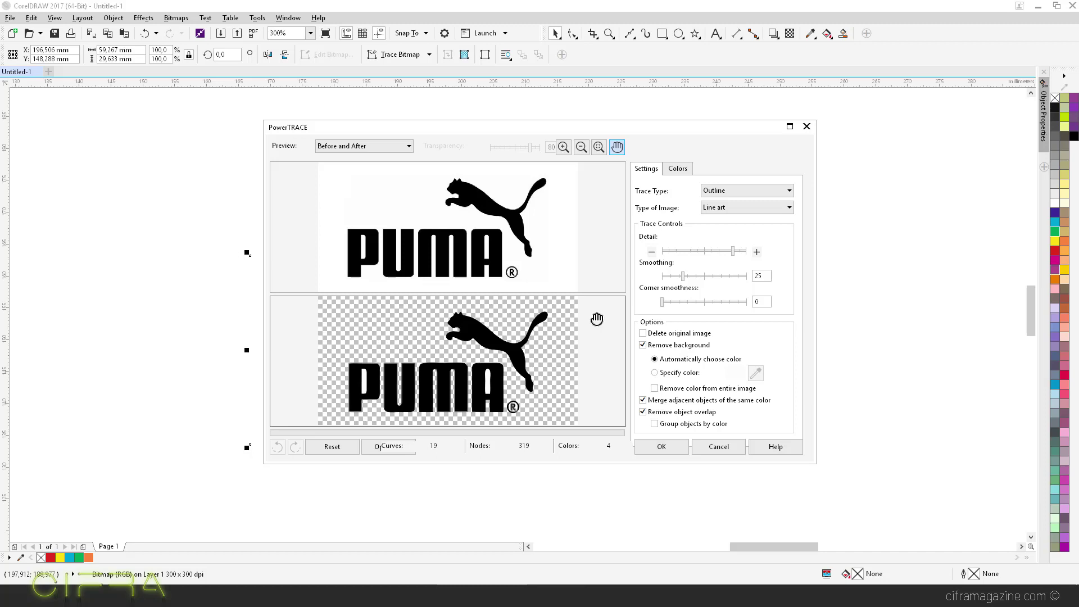
pyautogui.click(754, 208)
pyautogui.click(747, 229)
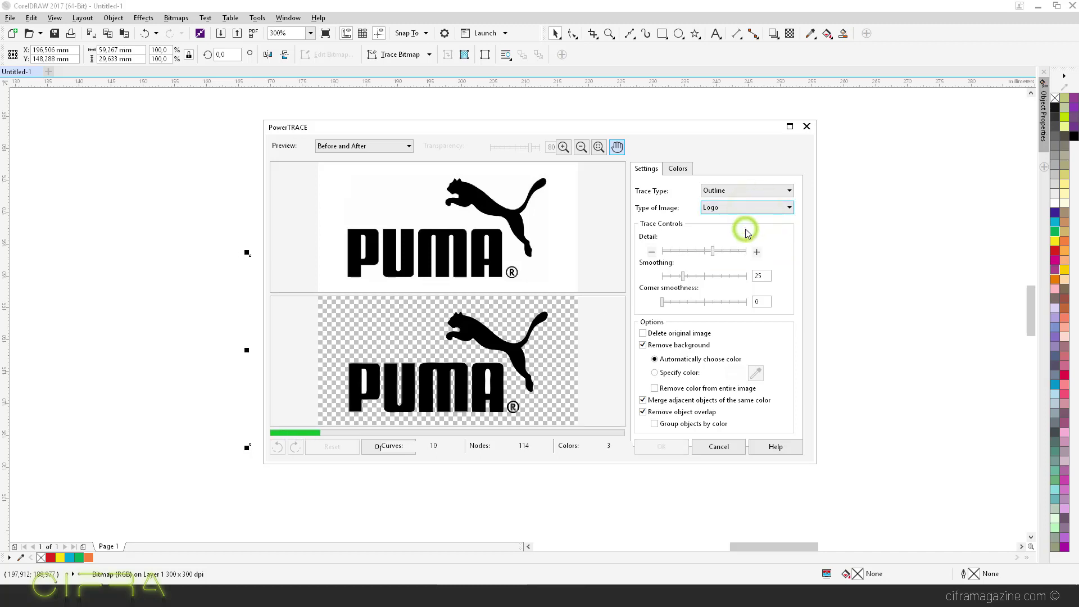
pyautogui.click(734, 209)
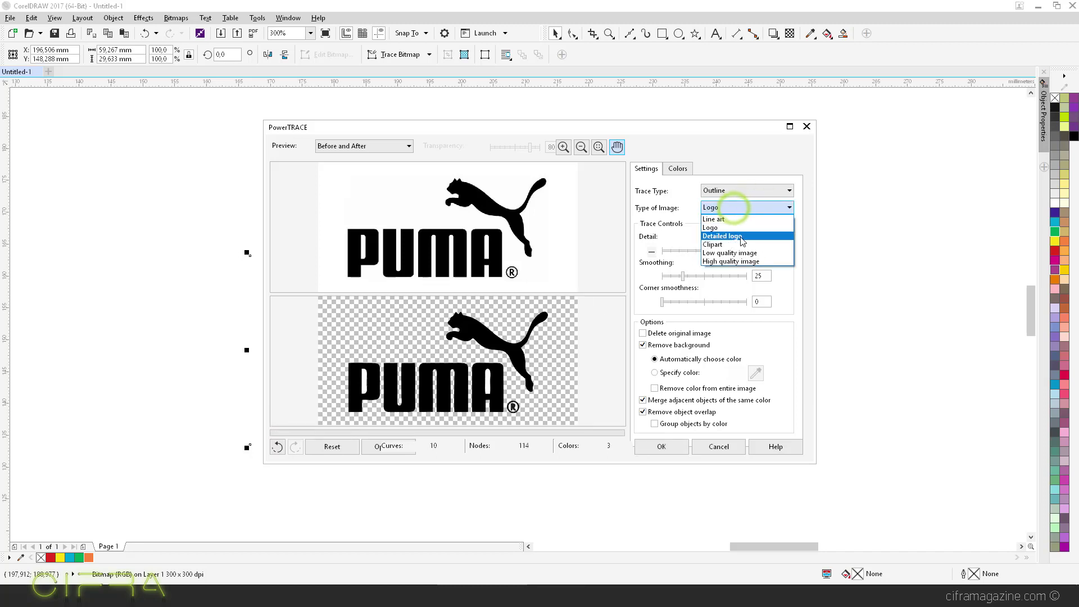
pyautogui.click(739, 236)
pyautogui.click(749, 209)
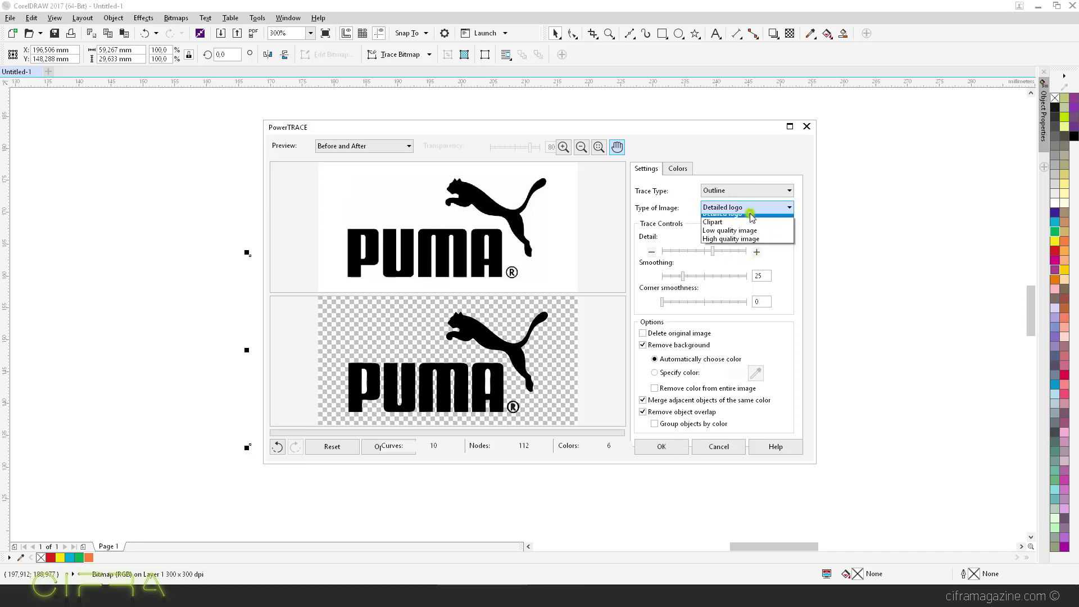
pyautogui.click(747, 243)
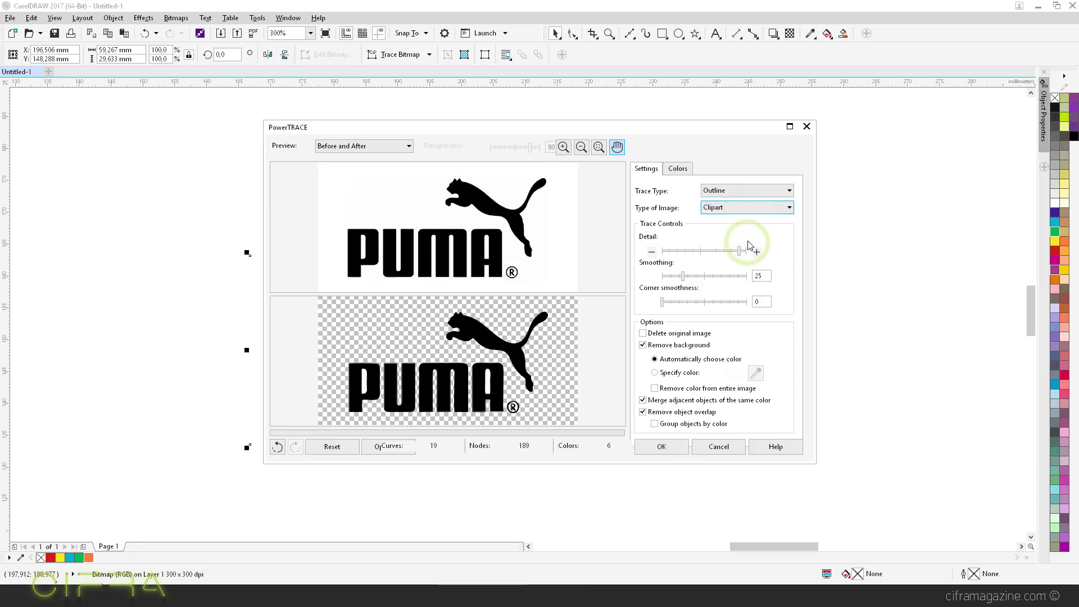
pyautogui.click(767, 208)
pyautogui.click(754, 255)
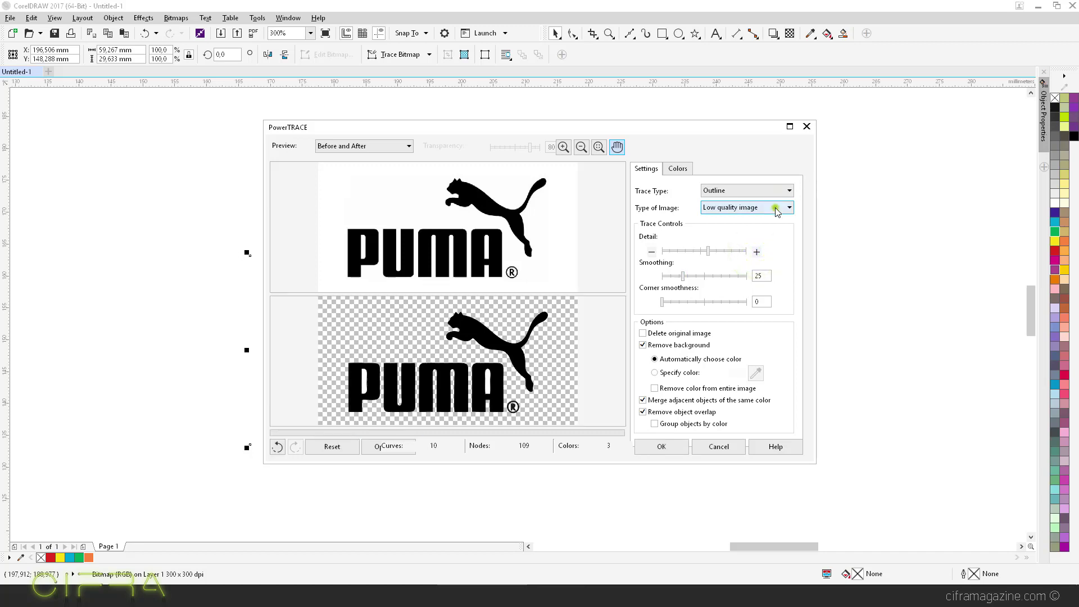
pyautogui.click(776, 209)
pyautogui.click(765, 260)
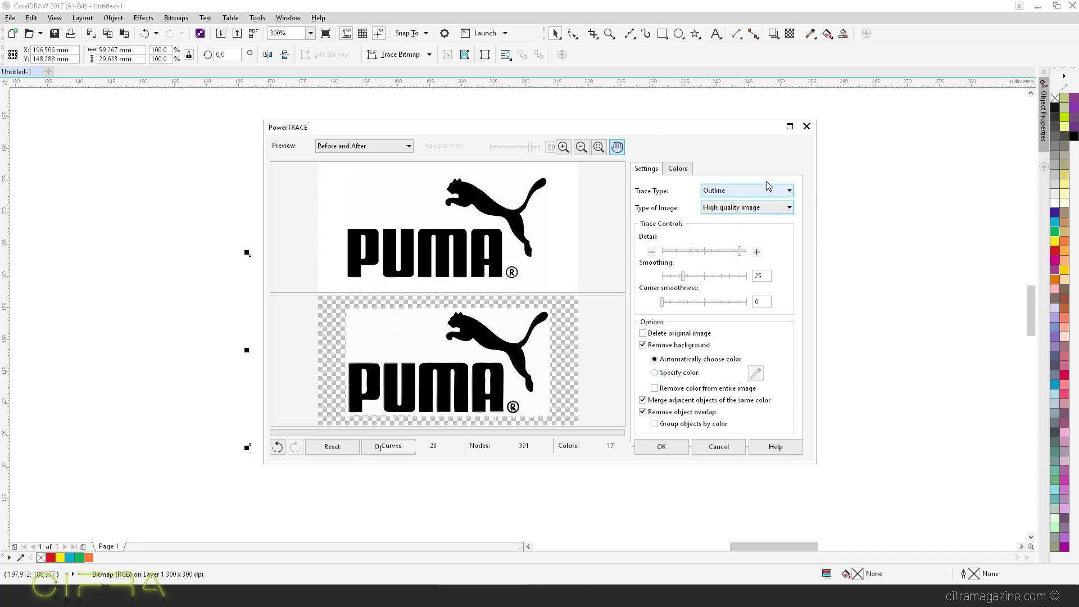
pyautogui.click(807, 128)
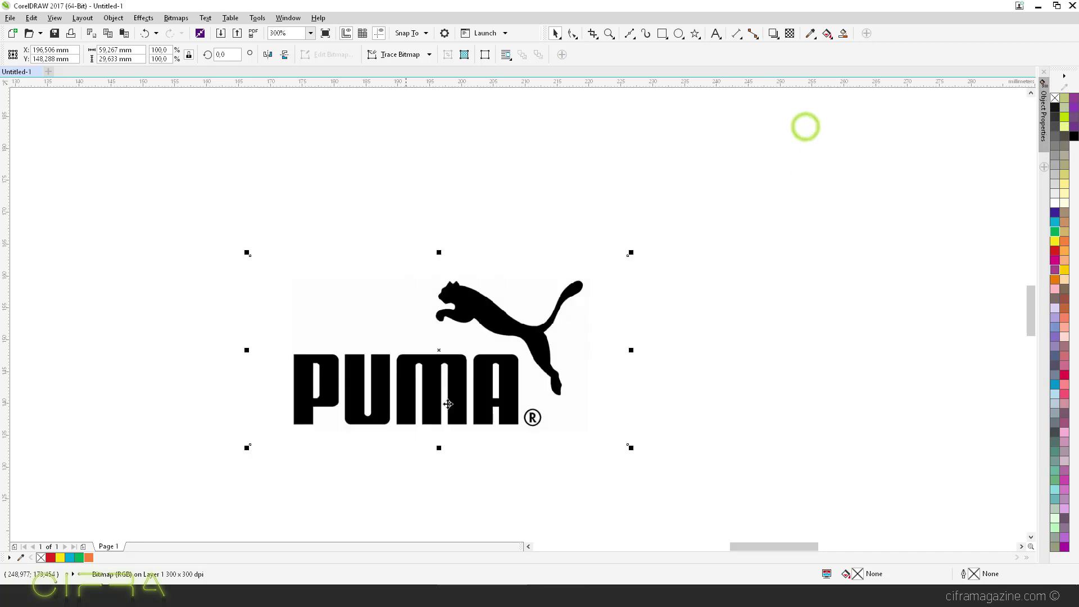
# - Delete the original PUMA bitmap from the page
pyautogui.click(748, 330)
pyautogui.scroll(-1, 583, 353)
pyautogui.scroll(-2, 596, 339)
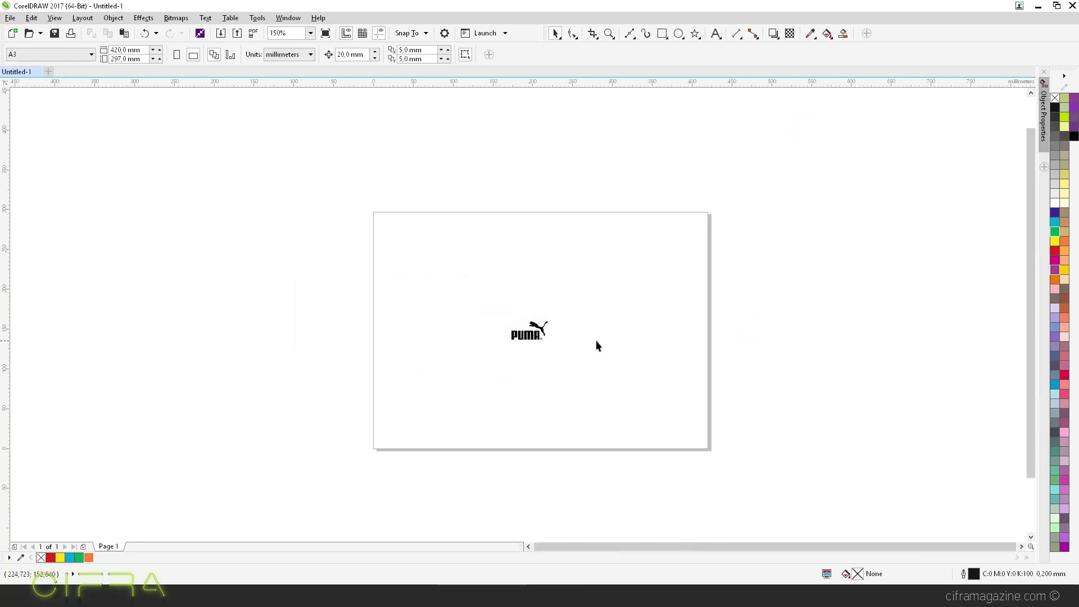
pyautogui.scroll(1, 513, 355)
pyautogui.scroll(-2, 373, 253)
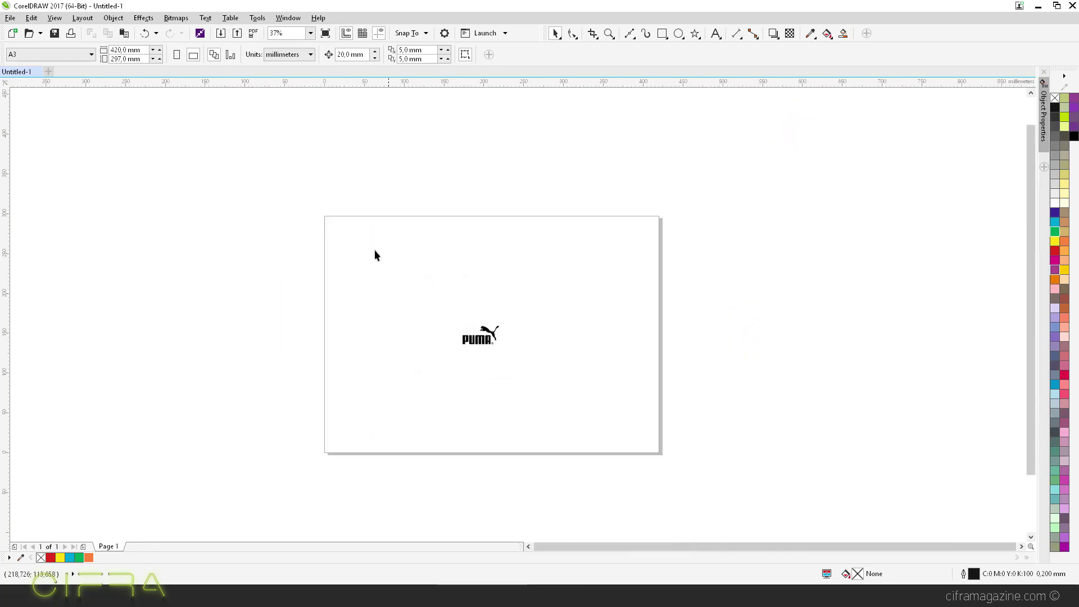
pyautogui.scroll(2, 494, 363)
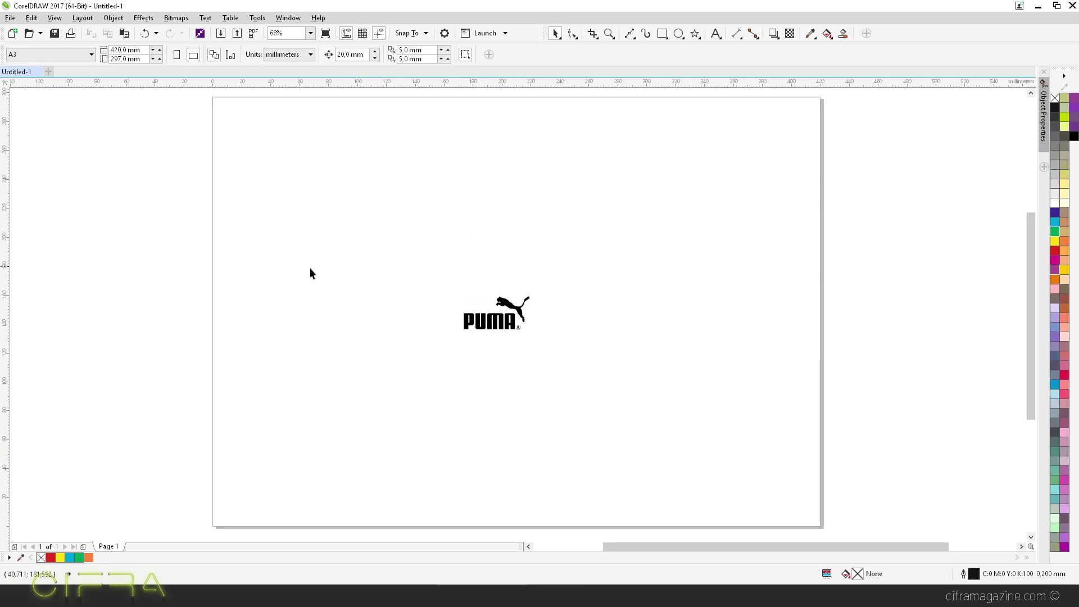
pyautogui.click(522, 334)
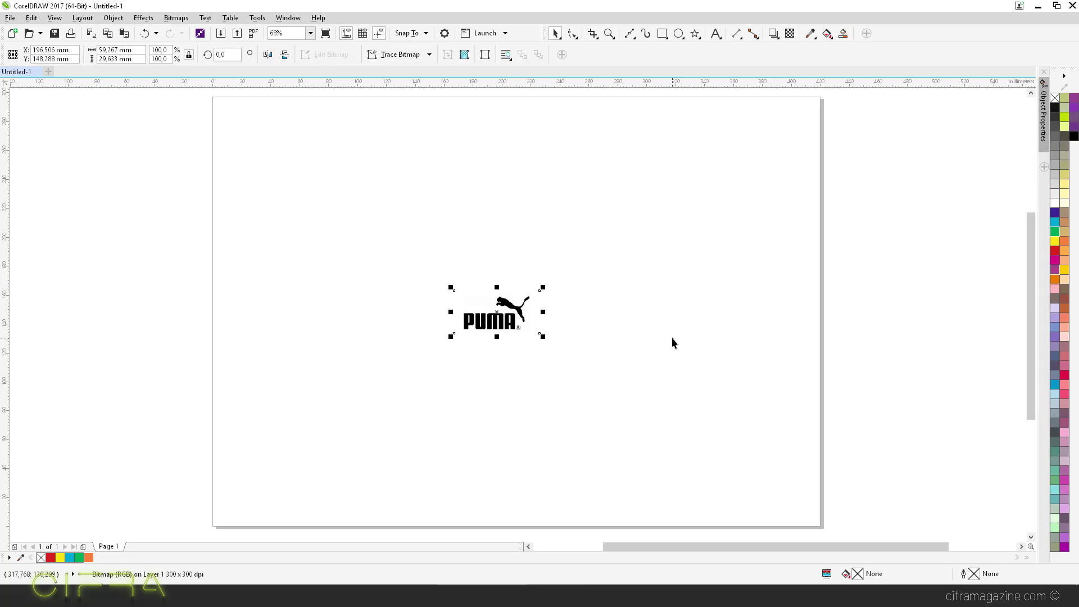
pyautogui.press('Delete')
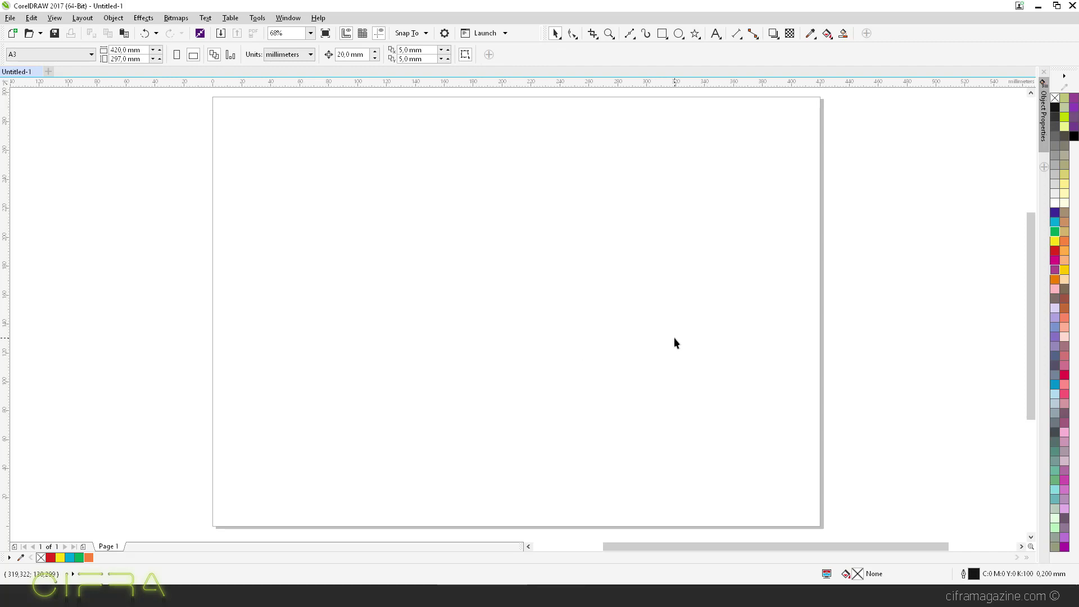